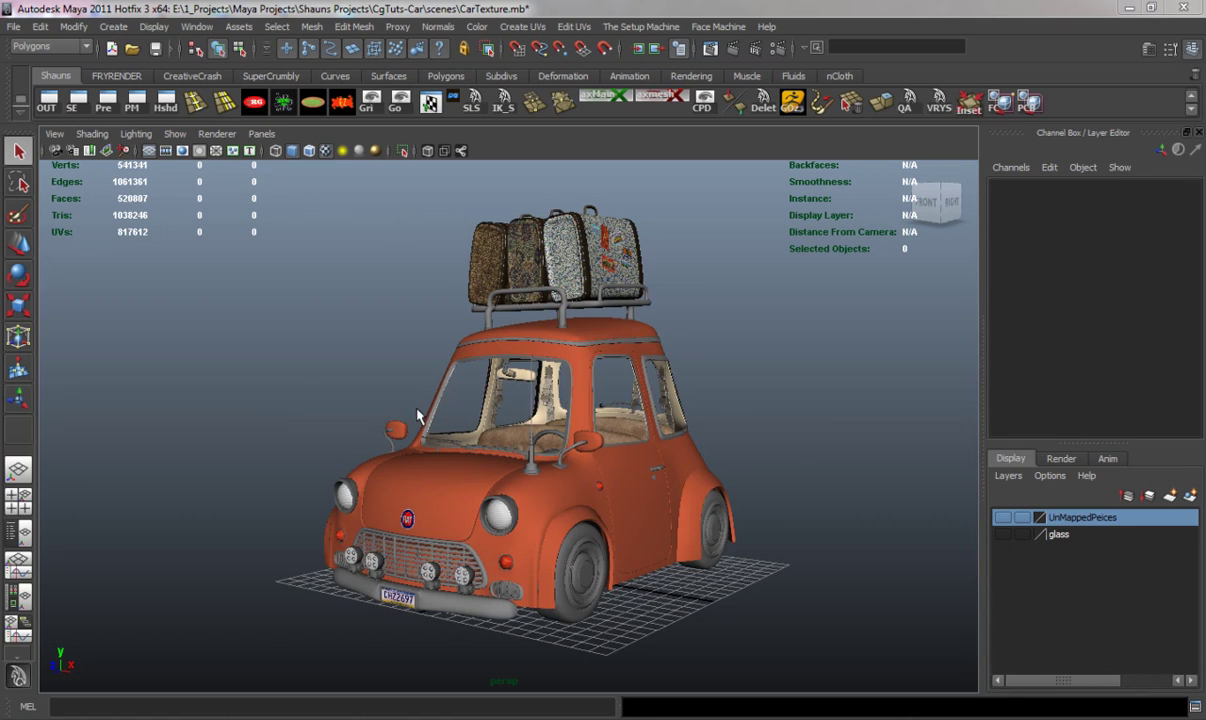
# Select the tire on the car's visible front wheel and switch it to face selection.
pyautogui.click(480, 465)
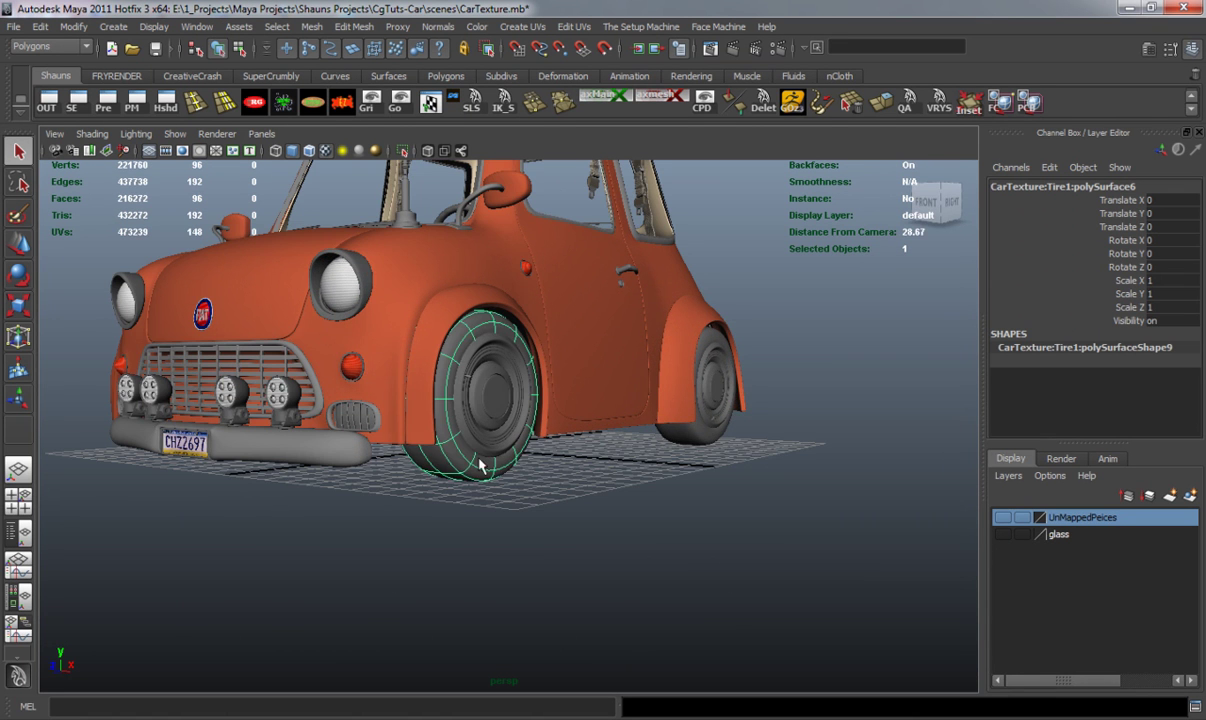
pyautogui.press('w')
pyautogui.keyDown('alt'); pyautogui.moveTo(483, 463); pyautogui.dragTo(674, 482); pyautogui.keyUp('alt')
pyautogui.hotkey('ctrl', 'z')
pyautogui.moveTo(607, 437); pyautogui.dragTo(600, 452, button='right')
pyautogui.keyDown('alt'); pyautogui.moveTo(600, 452); pyautogui.dragTo(600, 474); pyautogui.keyUp('alt')
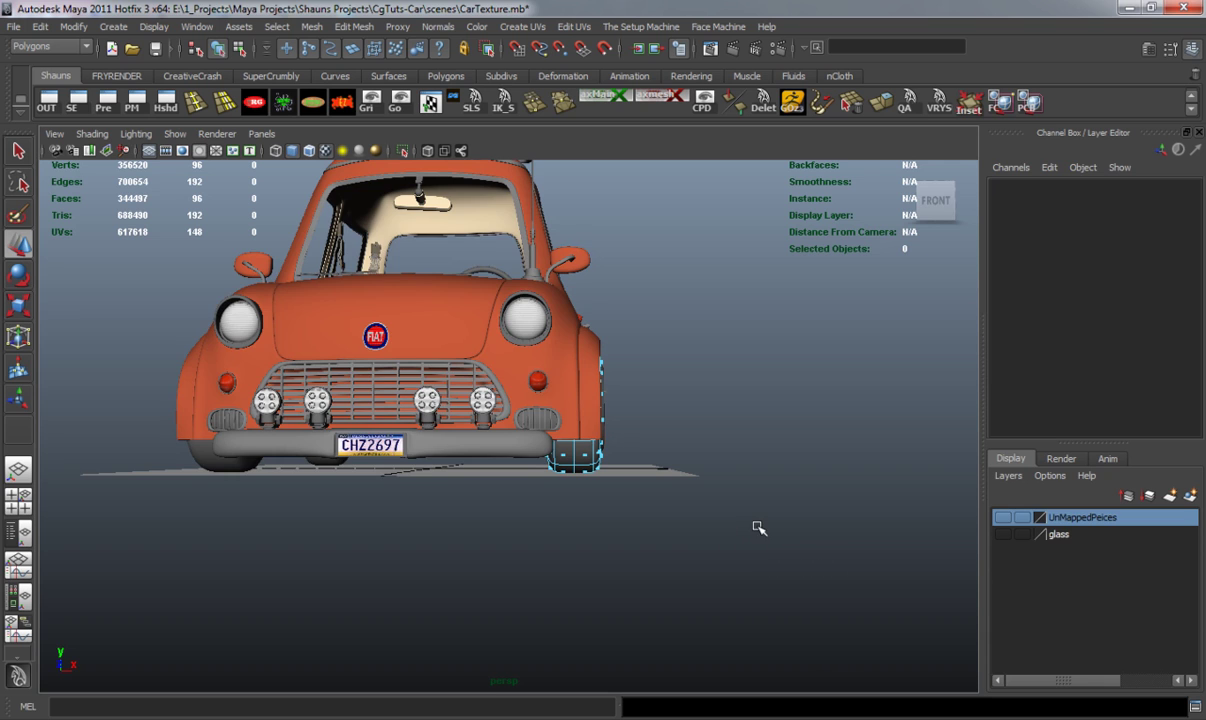
# Select the sidewall faces on both sides of the tire, working in wireframe in the front view.
pyautogui.press('4')
pyautogui.keyDown('alt'); pyautogui.moveTo(754, 528); pyautogui.dragTo(751, 532); pyautogui.keyUp('alt')
pyautogui.press('space')
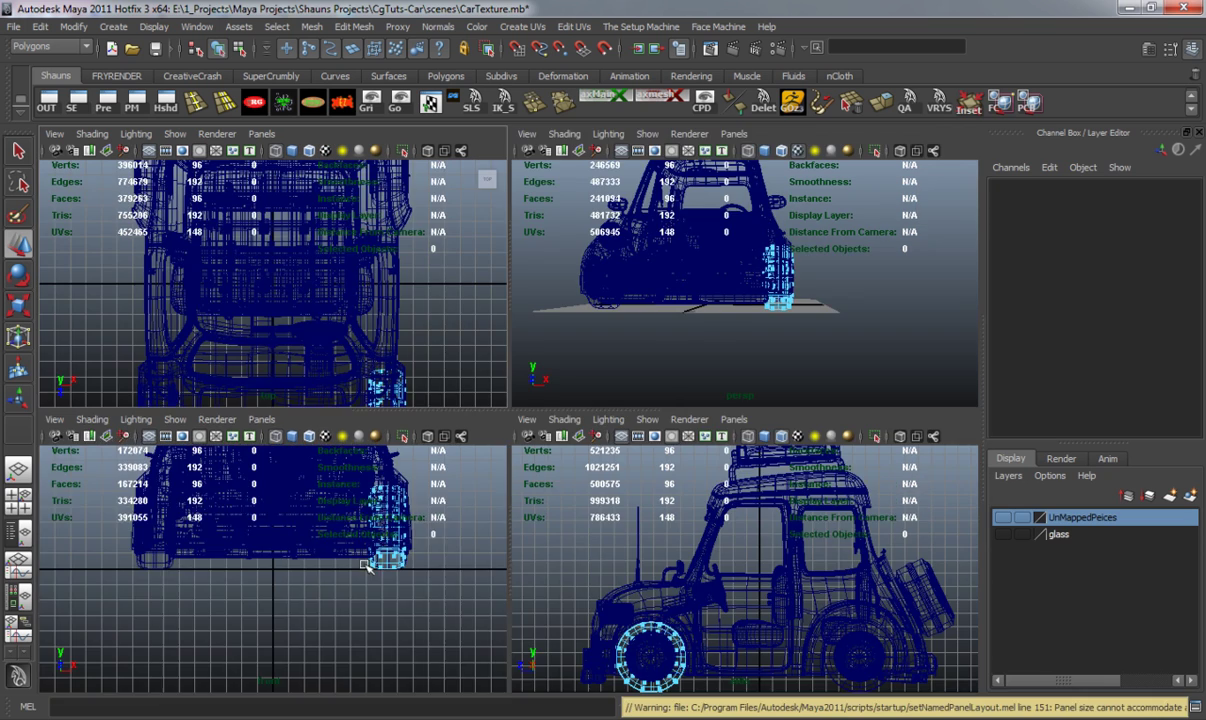
pyautogui.press('space')
pyautogui.keyDown('alt'); pyautogui.moveTo(461, 531); pyautogui.dragTo(299, 602, button='middle'); pyautogui.keyUp('alt')
pyautogui.keyDown('alt'); pyautogui.moveTo(299, 602); pyautogui.dragTo(647, 556, button='right'); pyautogui.keyUp('alt')
pyautogui.keyDown('alt'); pyautogui.moveTo(648, 557); pyautogui.dragTo(604, 592, button='middle'); pyautogui.keyUp('alt')
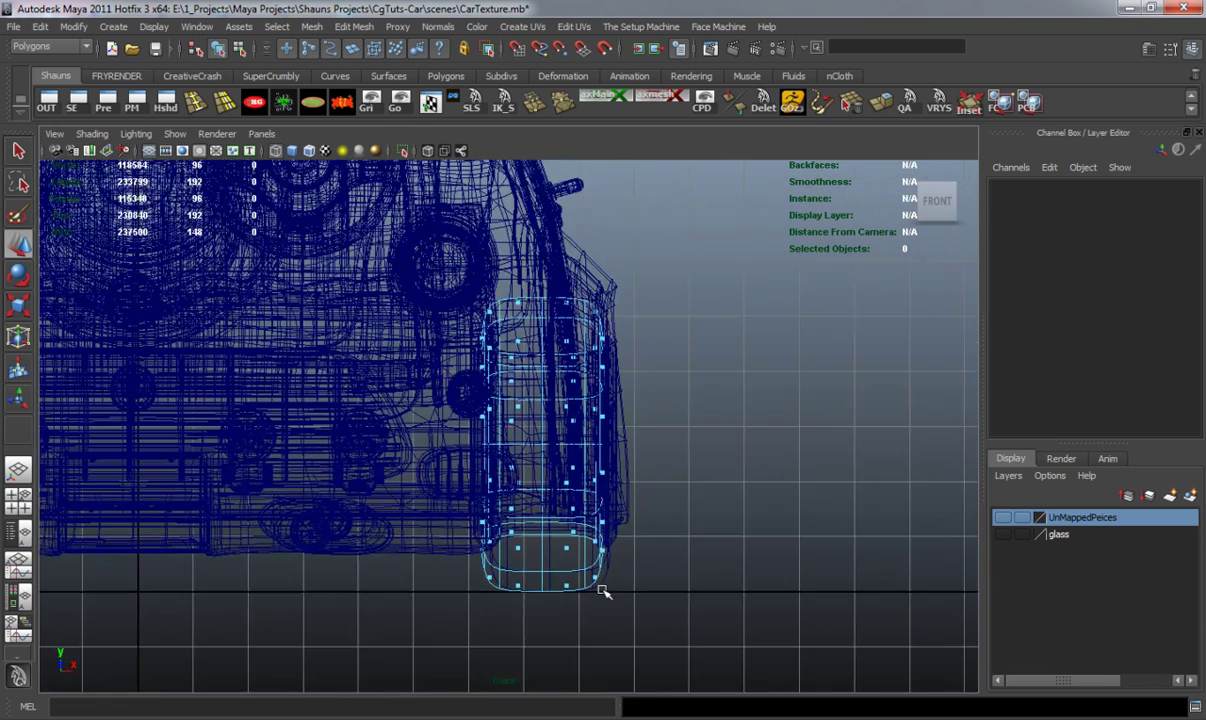
pyautogui.moveTo(600, 218); pyautogui.dragTo(584, 217)
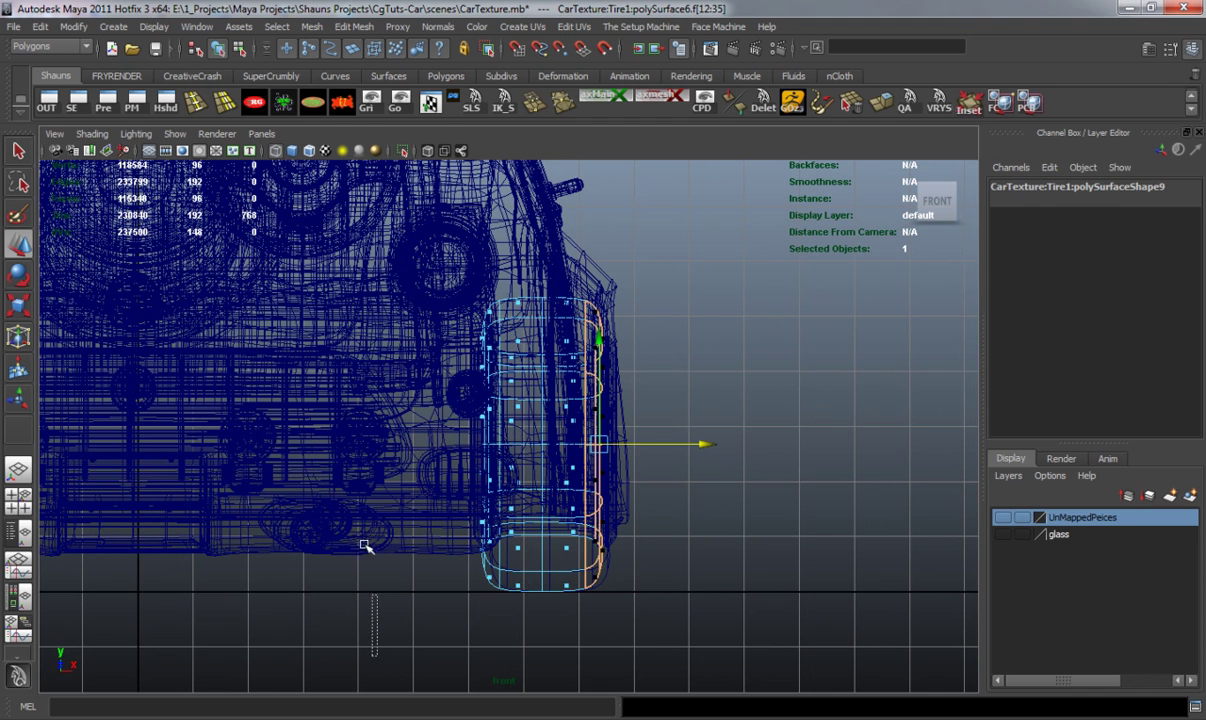
pyautogui.moveTo(355, 440); pyautogui.dragTo(499, 260)
# Apply planar mapping to the selected sidewall faces, fitted to the bounding box and projected from the X axis.
pyautogui.press('space')
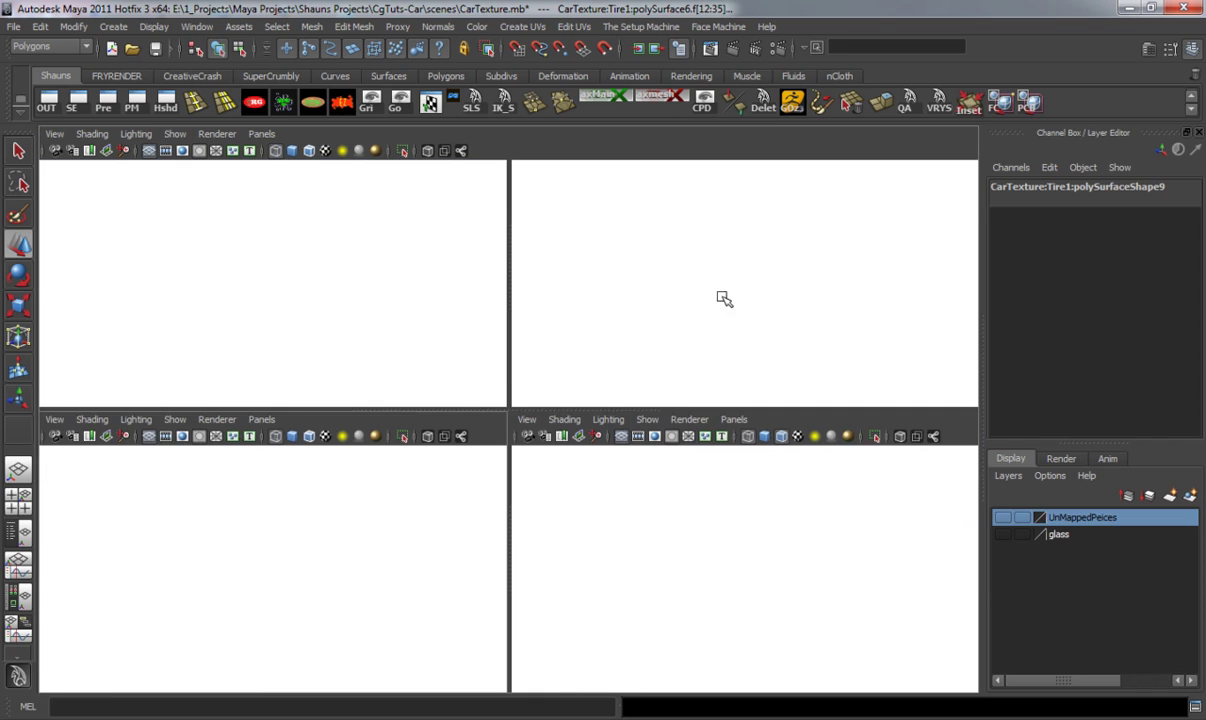
pyautogui.press('space')
pyautogui.moveTo(694, 382)
pyautogui.keyDown('alt'); pyautogui.mouseDown()
pyautogui.moveTo(598, 404)
pyautogui.moveTo(625, 417)
pyautogui.mouseUp(); pyautogui.keyUp('alt')
pyautogui.press('5')
pyautogui.scroll(6, 515, 460)
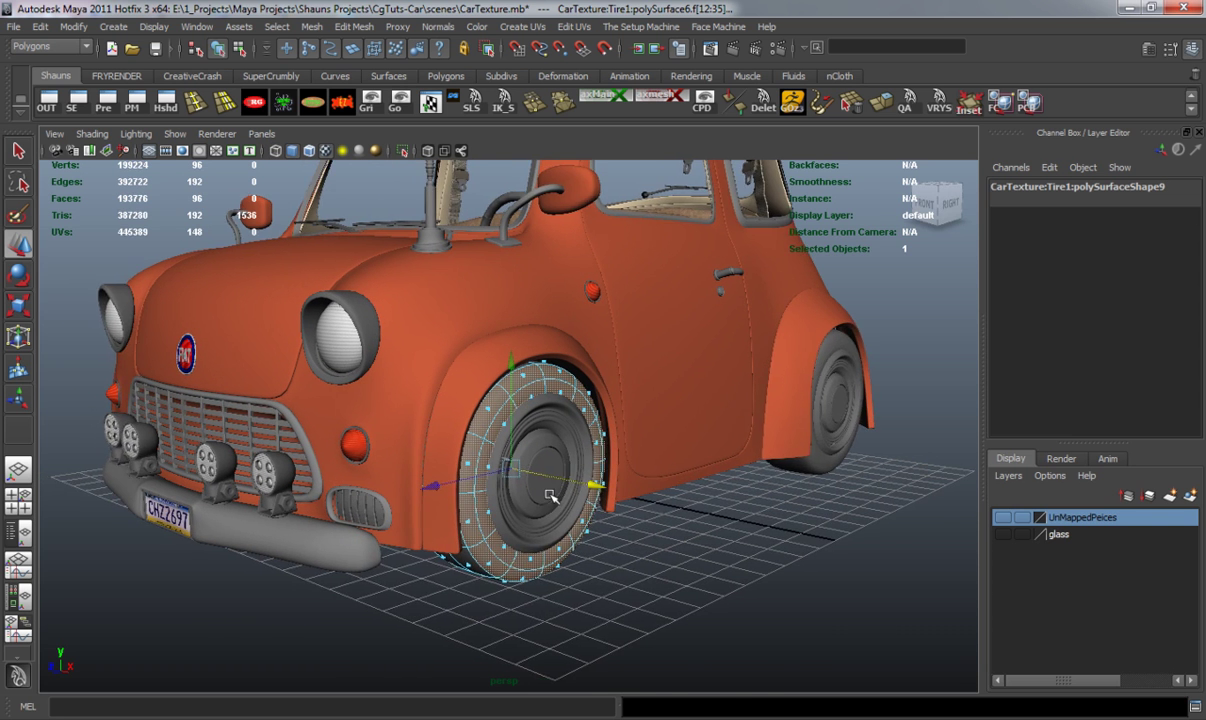
pyautogui.click(522, 26)
pyautogui.click(669, 50)
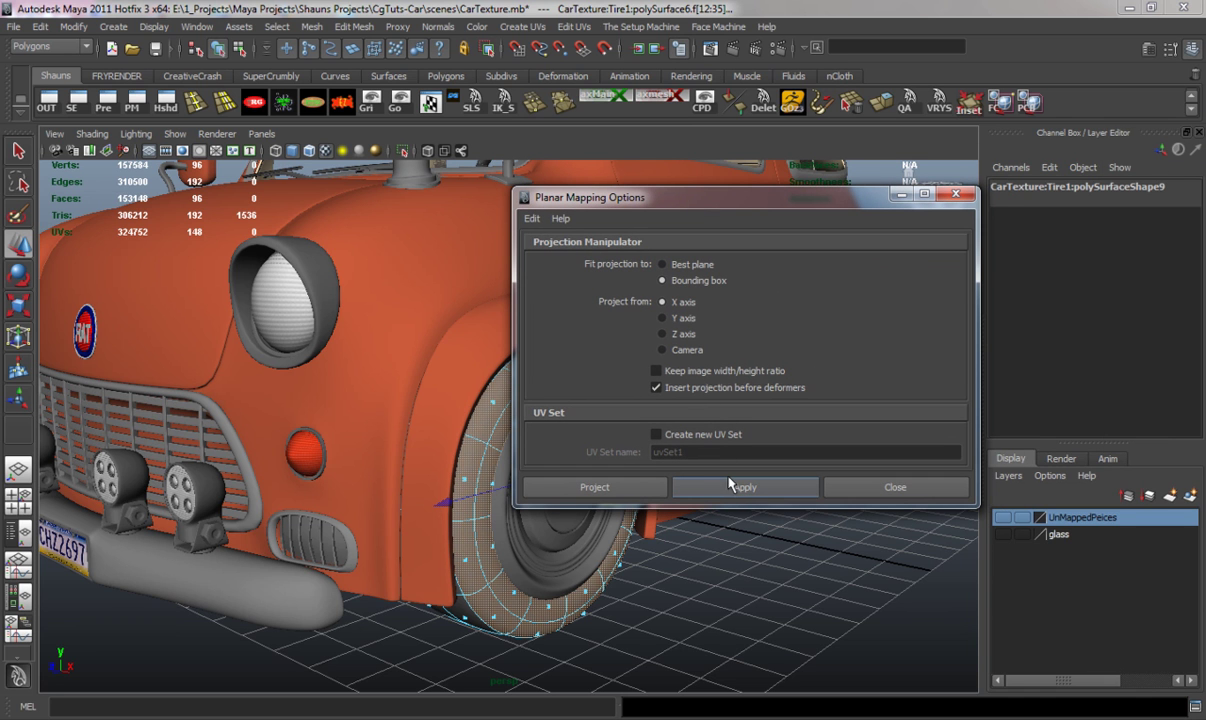
pyautogui.click(735, 488)
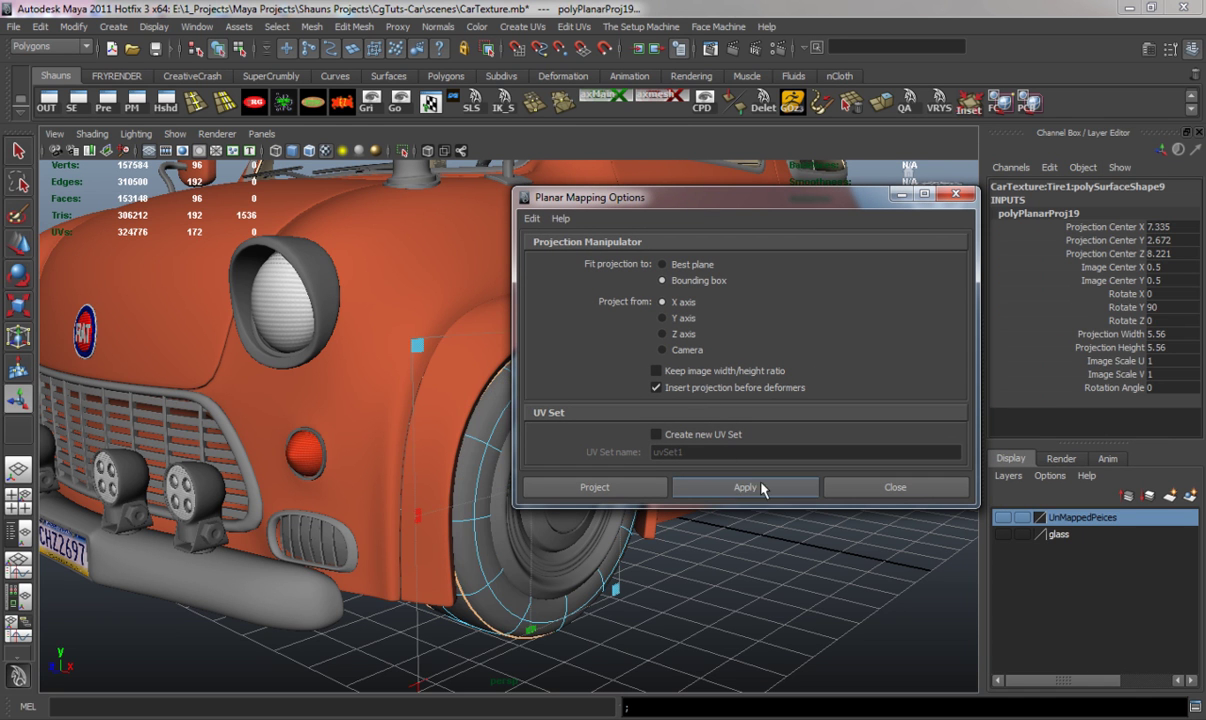
pyautogui.click(864, 488)
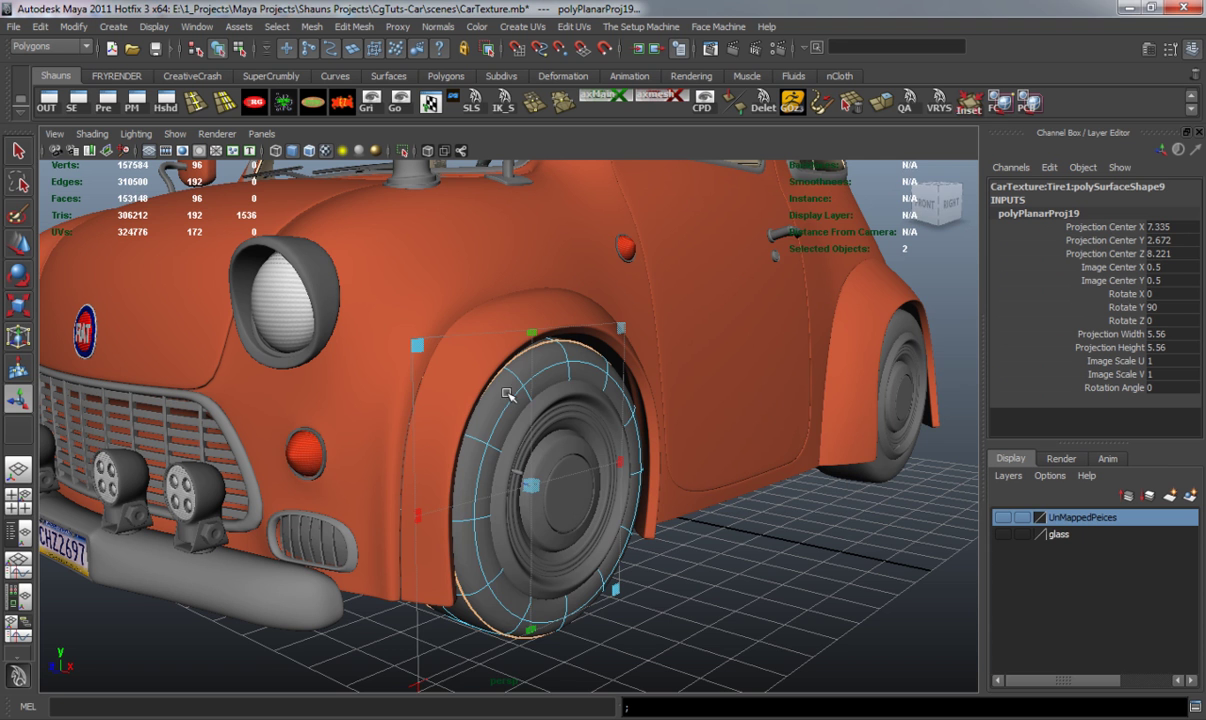
# Set the whole tire's Rotate Z to 90 so that it lies flat.
pyautogui.click(557, 372)
pyautogui.press('e')
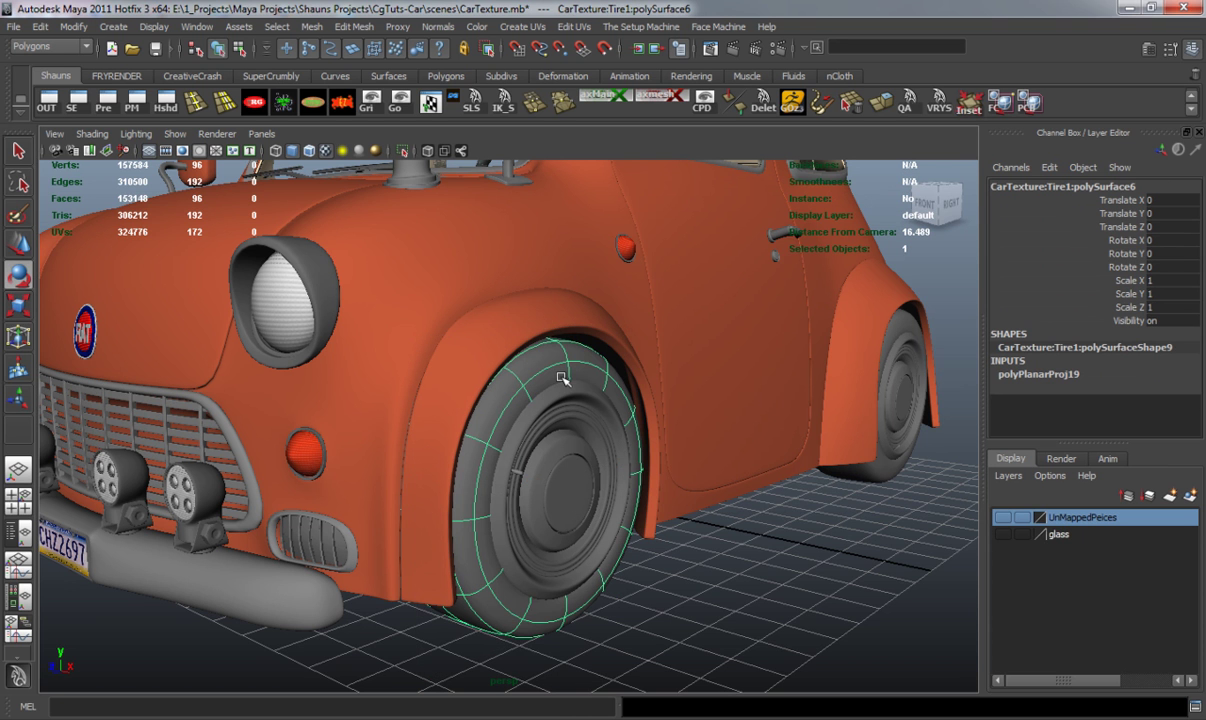
pyautogui.moveTo(578, 357); pyautogui.dragTo(636, 468)
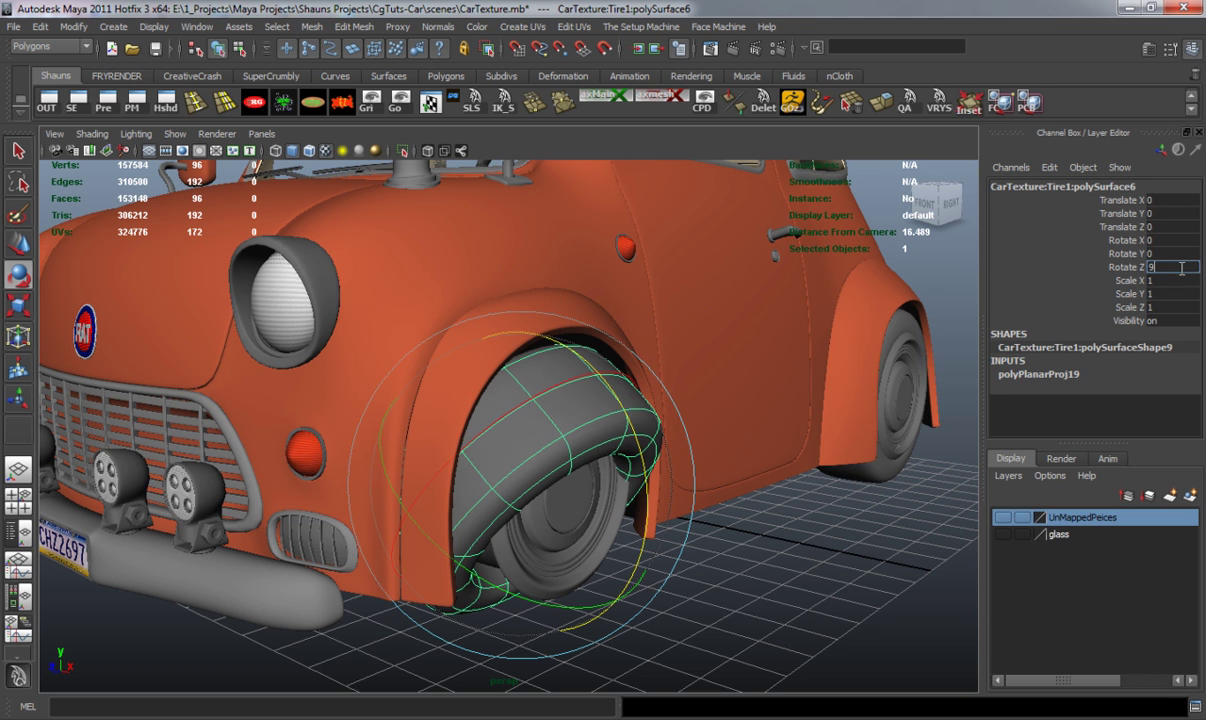
pyautogui.press('Return')
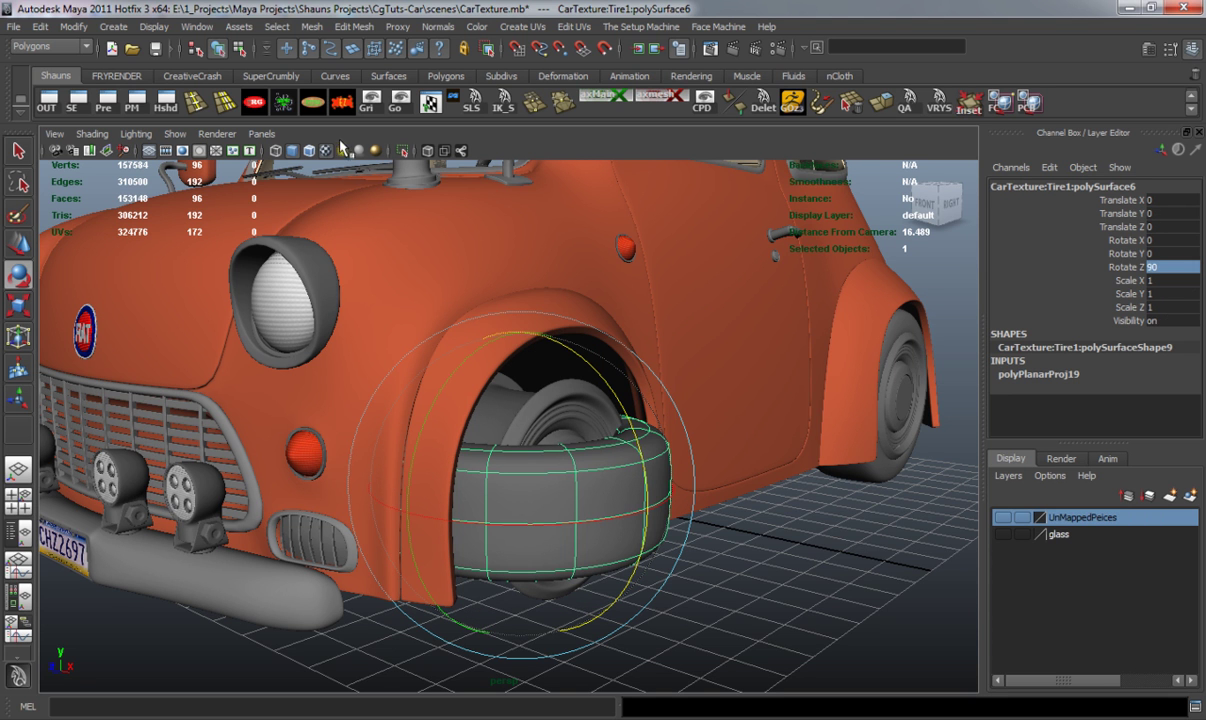
# Show the flat tire unsmoothed and select the faces of its tread band in the front view.
pyautogui.rightClick(545, 497)
pyautogui.click(547, 472)
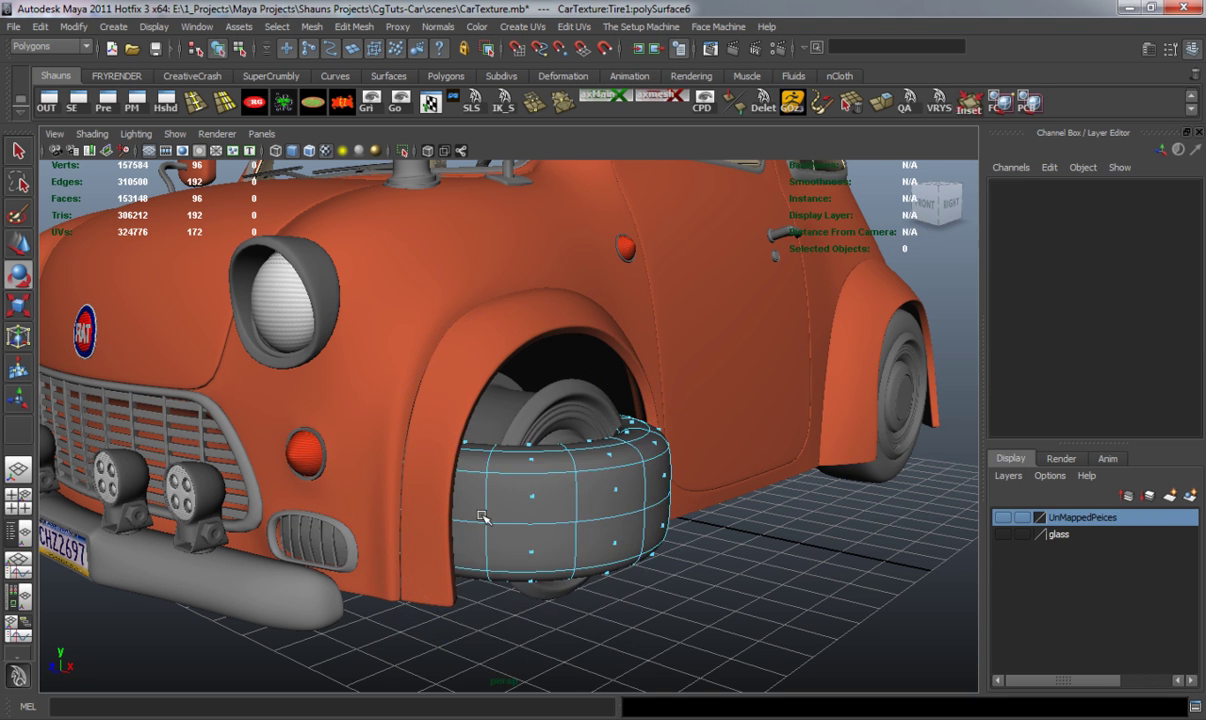
pyautogui.press('space')
pyautogui.press('space')
pyautogui.scroll(1, 380, 550)
pyautogui.press('1')
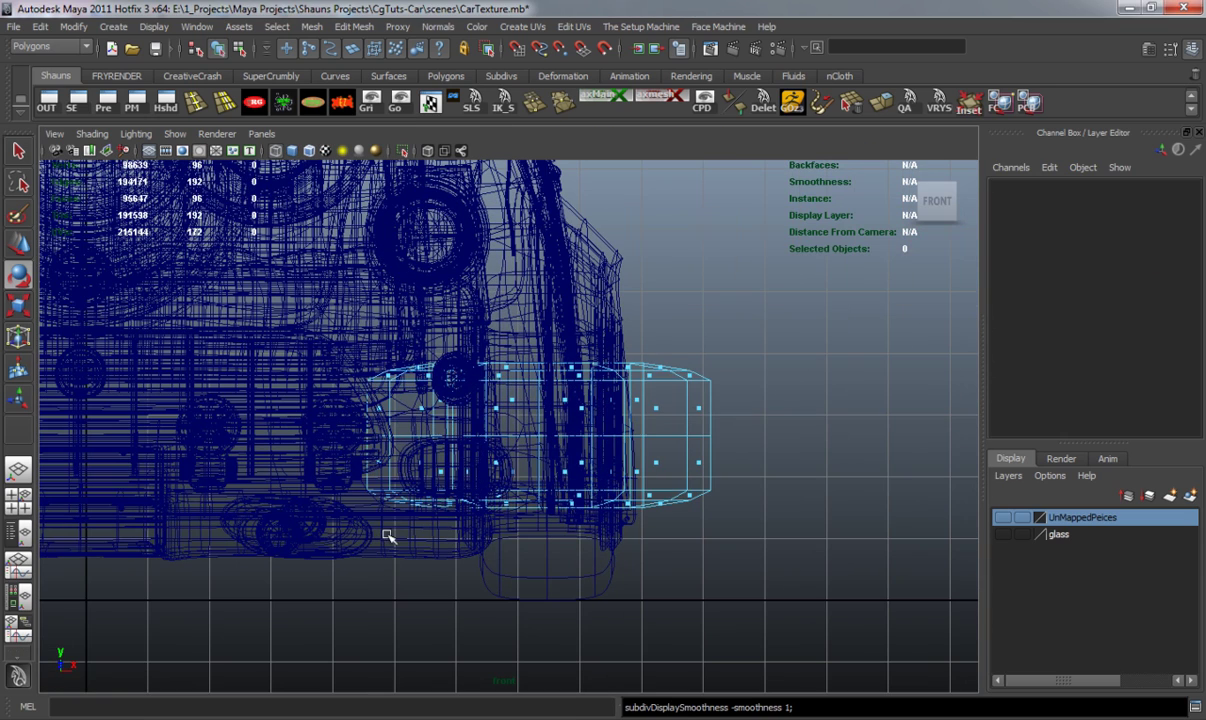
pyautogui.moveTo(560, 484); pyautogui.dragTo(762, 476)
# Apply cylindrical mapping to the selected tread faces, working in the perspective view.
pyautogui.press('space')
pyautogui.press('space')
pyautogui.press('f')
pyautogui.click(523, 27)
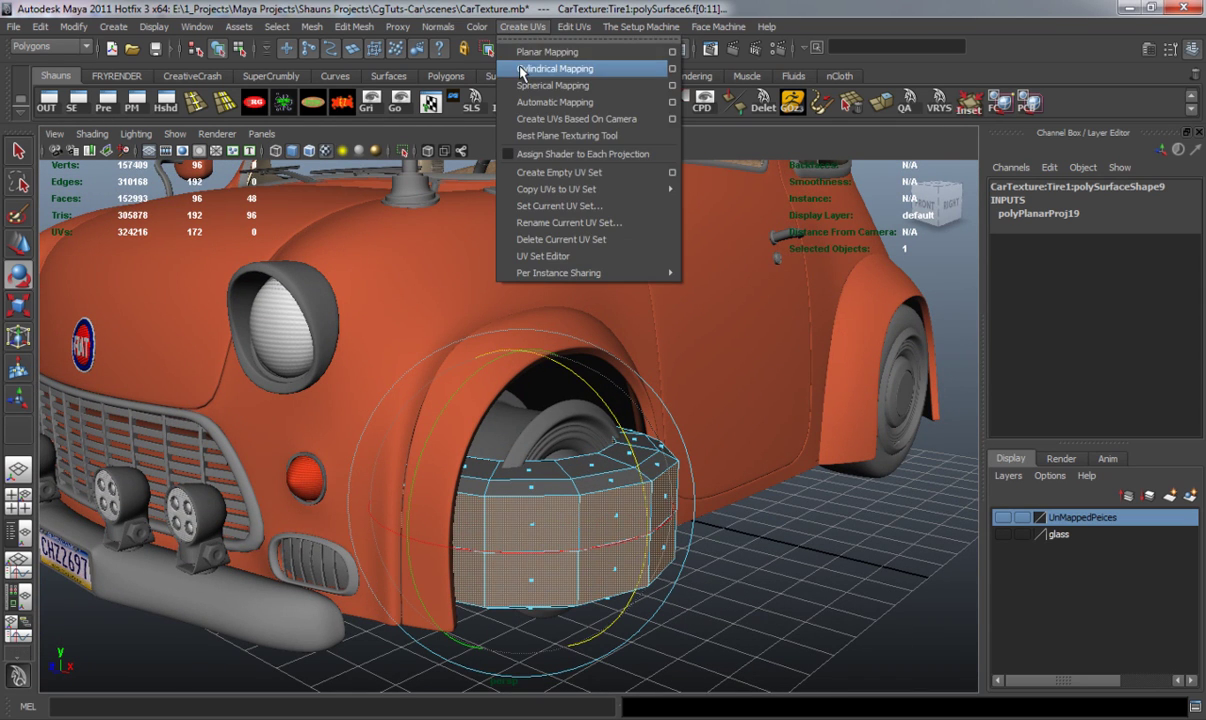
pyautogui.click(500, 65)
# Reset the tire's Rotate Z to 0 and turn its smooth preview back on.
pyautogui.keyDown('alt'); pyautogui.moveTo(568, 402); pyautogui.dragTo(466, 499); pyautogui.keyUp('alt')
pyautogui.moveTo(466, 499); pyautogui.dragTo(520, 412, button='right')
pyautogui.click(472, 476)
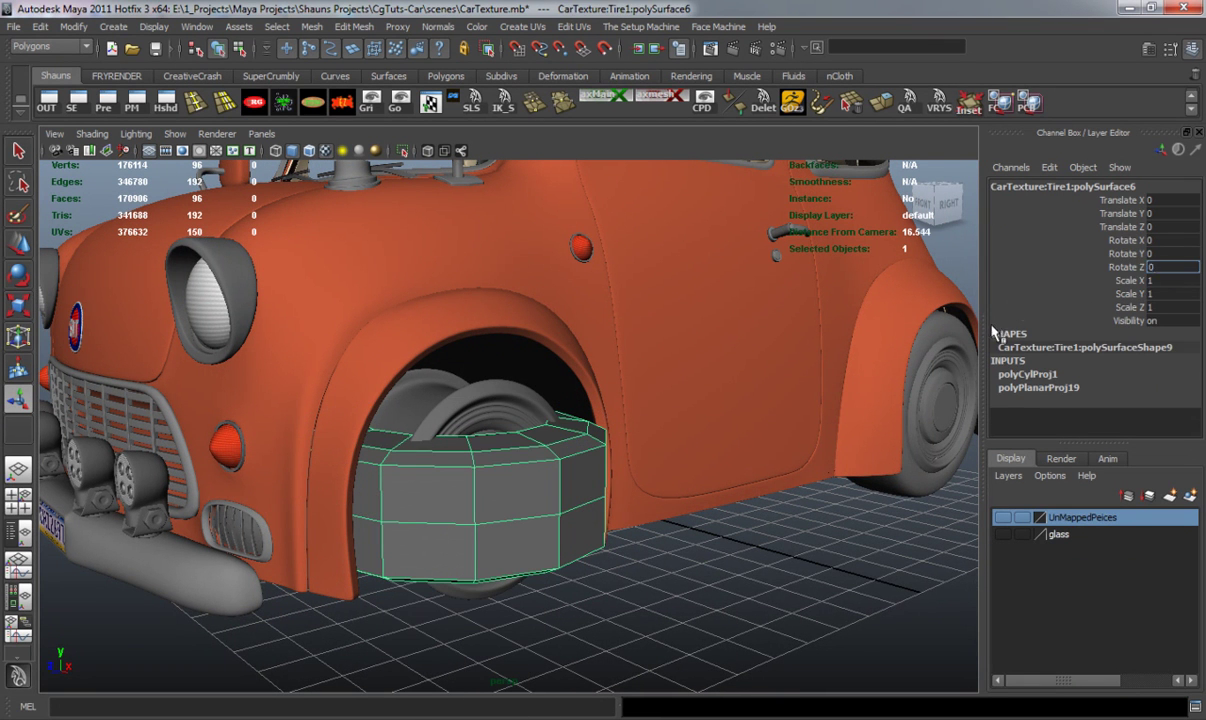
pyautogui.write('0')
pyautogui.press('Return')
pyautogui.press('3')
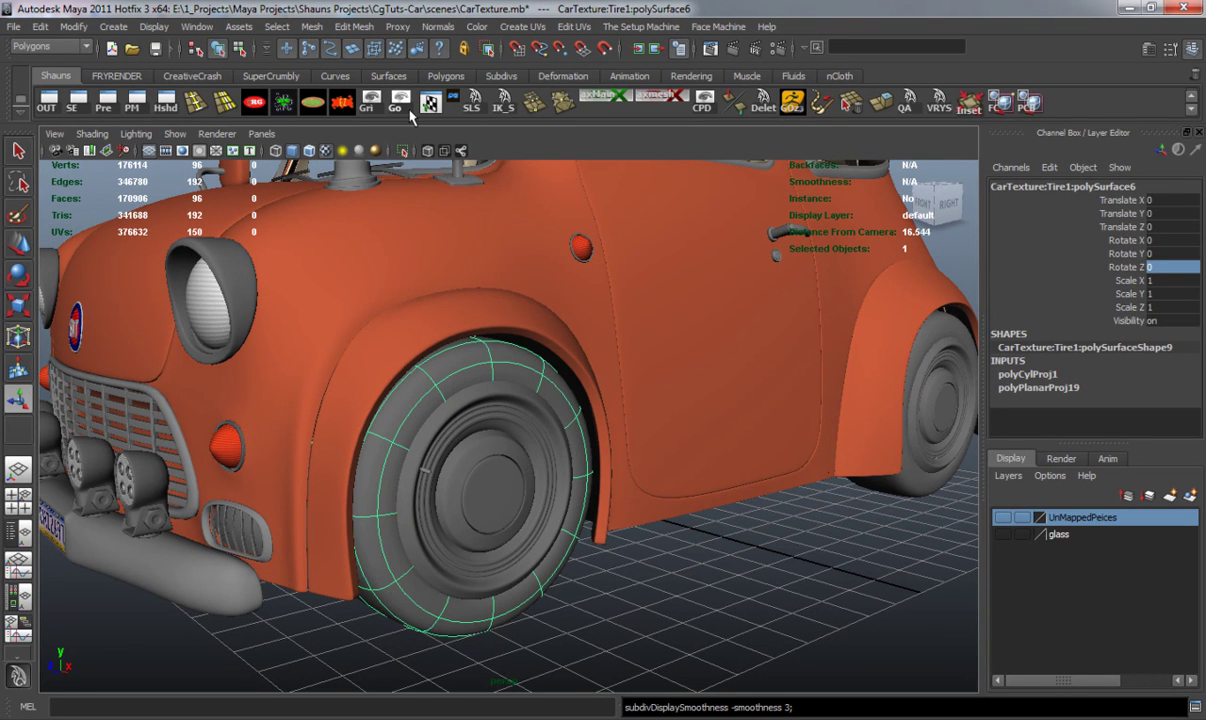
# Open the tire's UV layout and move the circular sidewall shell horizontally off the rectangular tread shell.
pyautogui.click(430, 104)
pyautogui.moveTo(1205, 127); pyautogui.dragTo(441, 131)
pyautogui.scroll(-4, 554, 409)
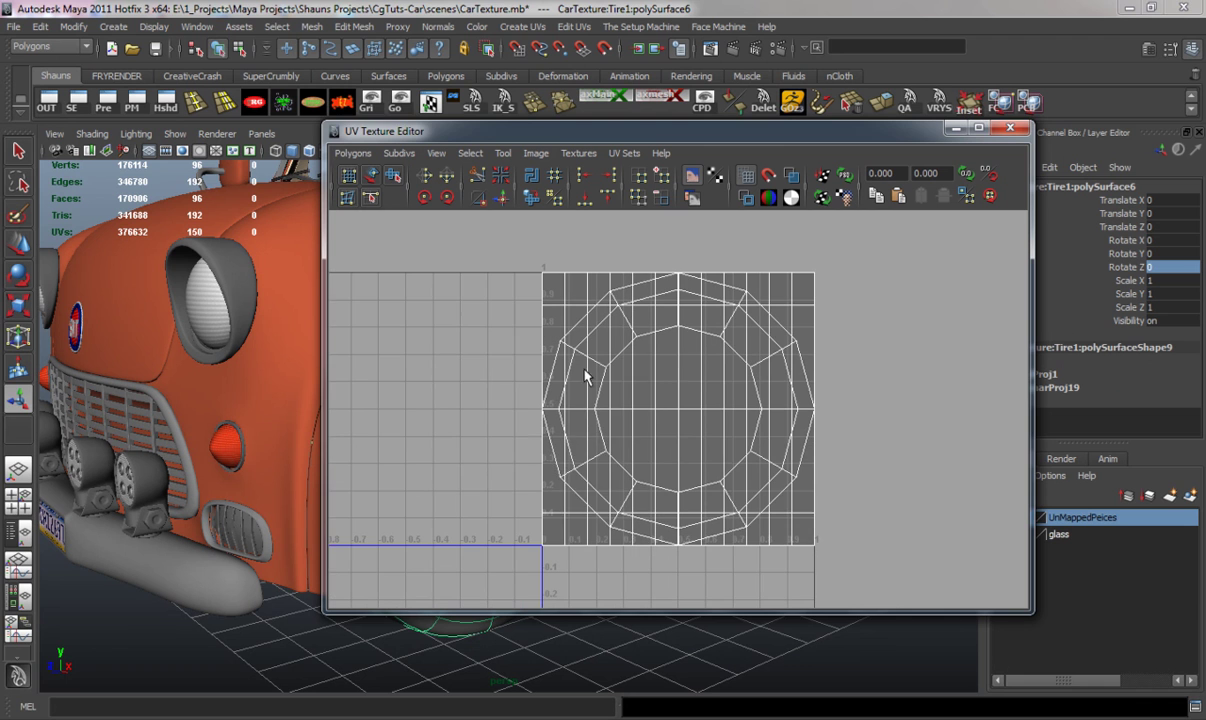
pyautogui.moveTo(585, 375); pyautogui.dragTo(635, 369, button='right')
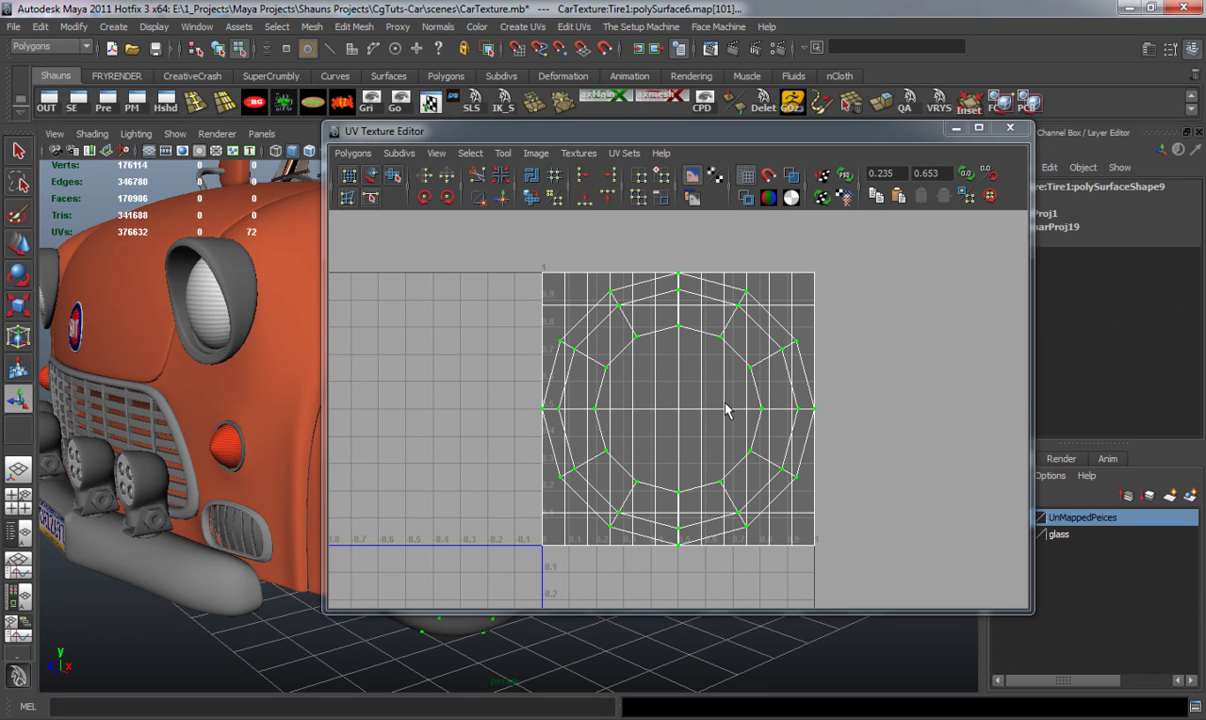
pyautogui.press('w')
pyautogui.scroll(-2, 728, 410)
pyautogui.keyDown('alt'); pyautogui.moveTo(750, 410); pyautogui.dragTo(804, 401, button='middle'); pyautogui.keyUp('alt')
pyautogui.moveTo(890, 403); pyautogui.dragTo(611, 401)
pyautogui.click(603, 334)
pyautogui.hotkey('ctrl', 'z')
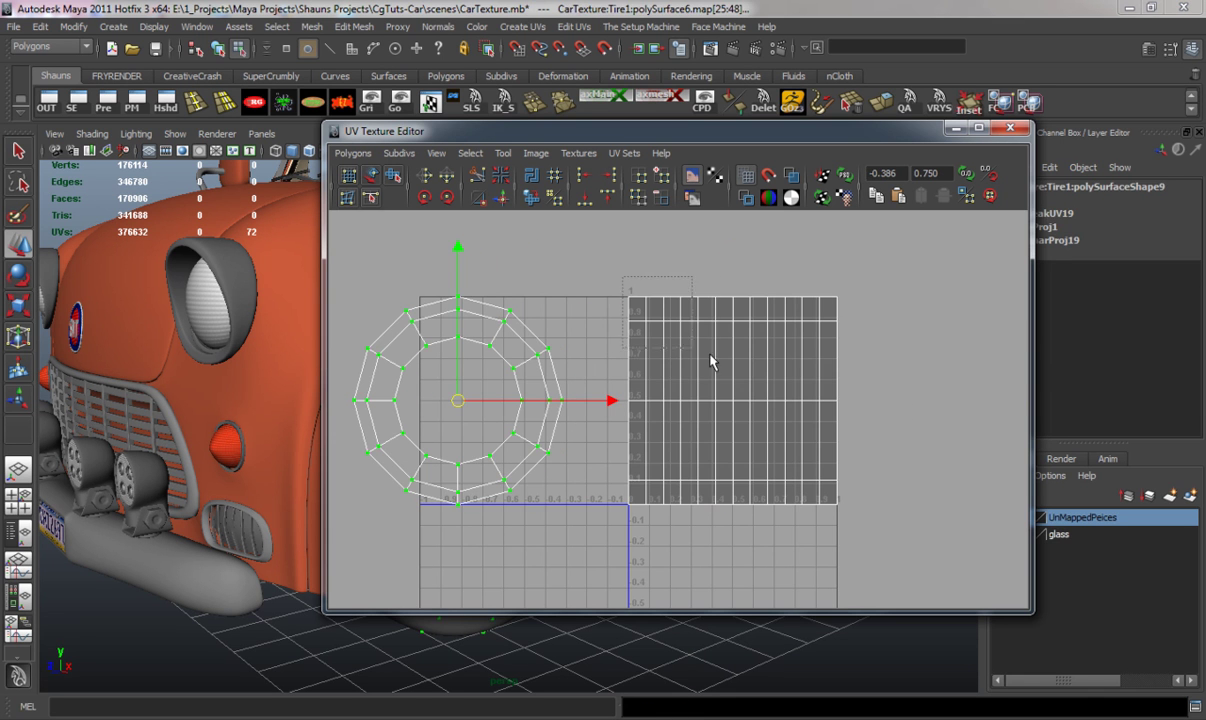
# Select the tire tread's UV shell and stretch it horizontally beyond the 0 to 1 UV square.
pyautogui.click(654, 314)
pyautogui.keyDown('ctrl'); pyautogui.moveTo(657, 315); pyautogui.dragTo(689, 297, button='right'); pyautogui.keyUp('ctrl')
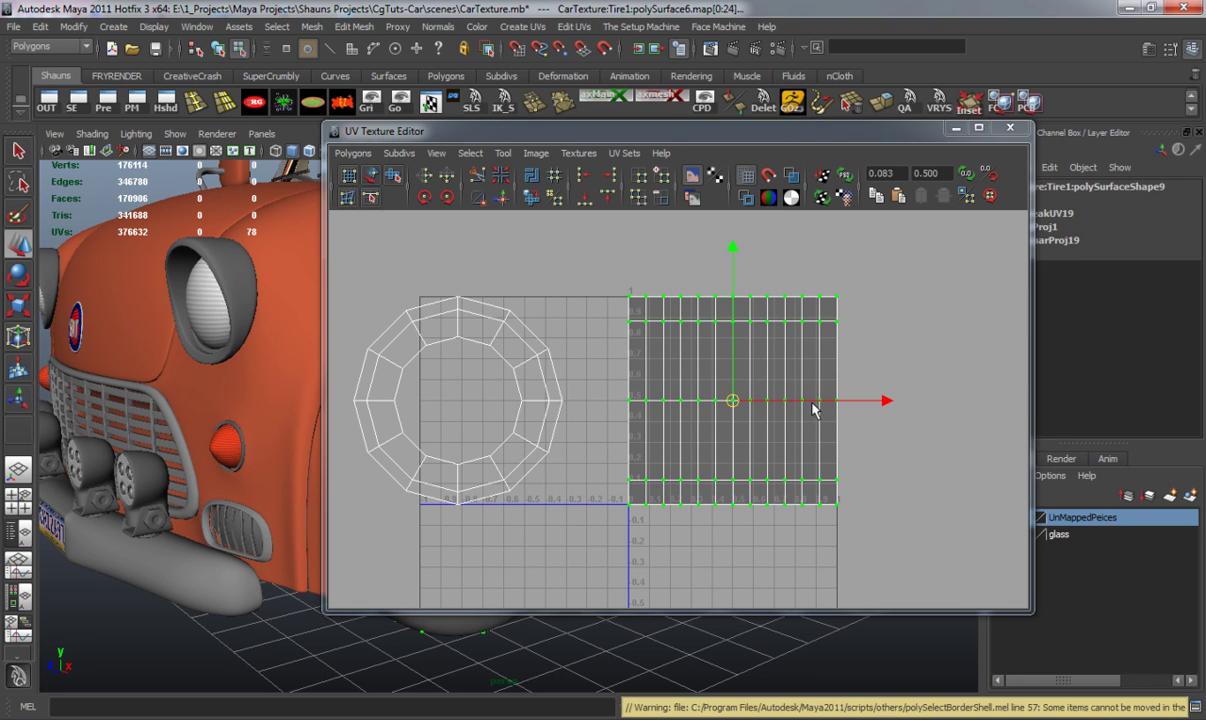
pyautogui.press('r')
pyautogui.moveTo(882, 401); pyautogui.dragTo(1038, 403)
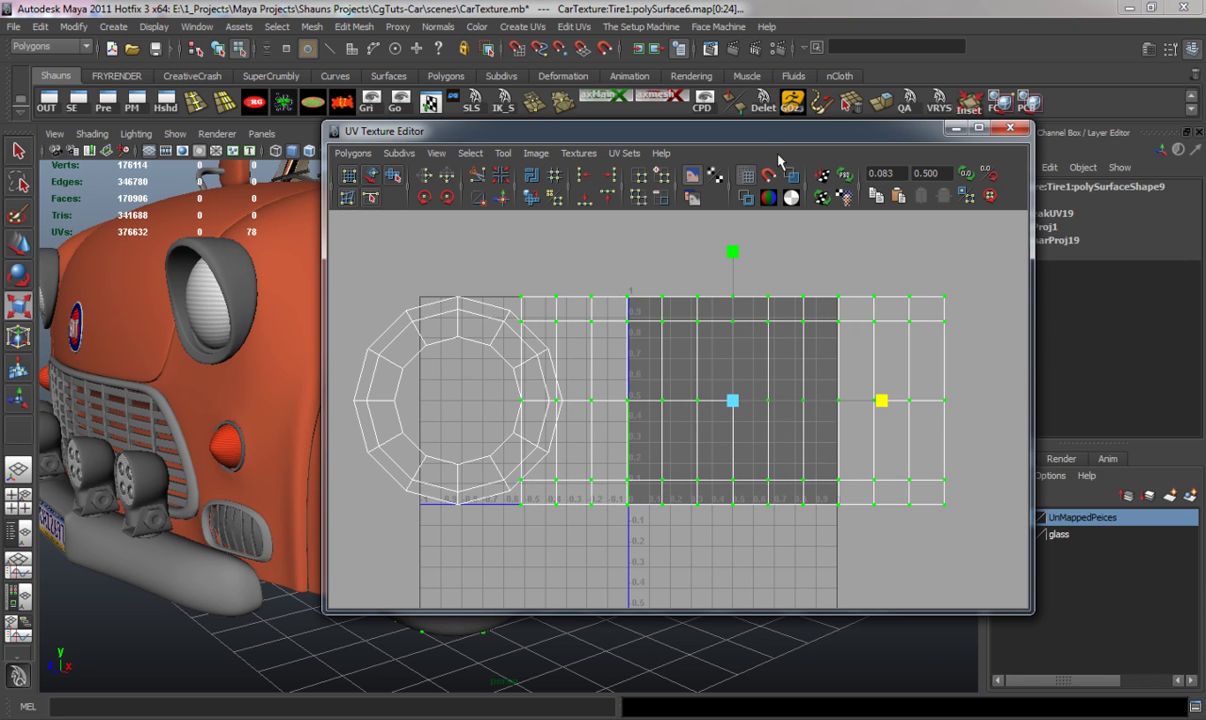
# Create a Checker texture in Hypershade and assign it to the tire as a new material.
pyautogui.moveTo(700, 131); pyautogui.dragTo(1141, 121)
pyautogui.moveTo(409, 398); pyautogui.dragTo(425, 344, button='right')
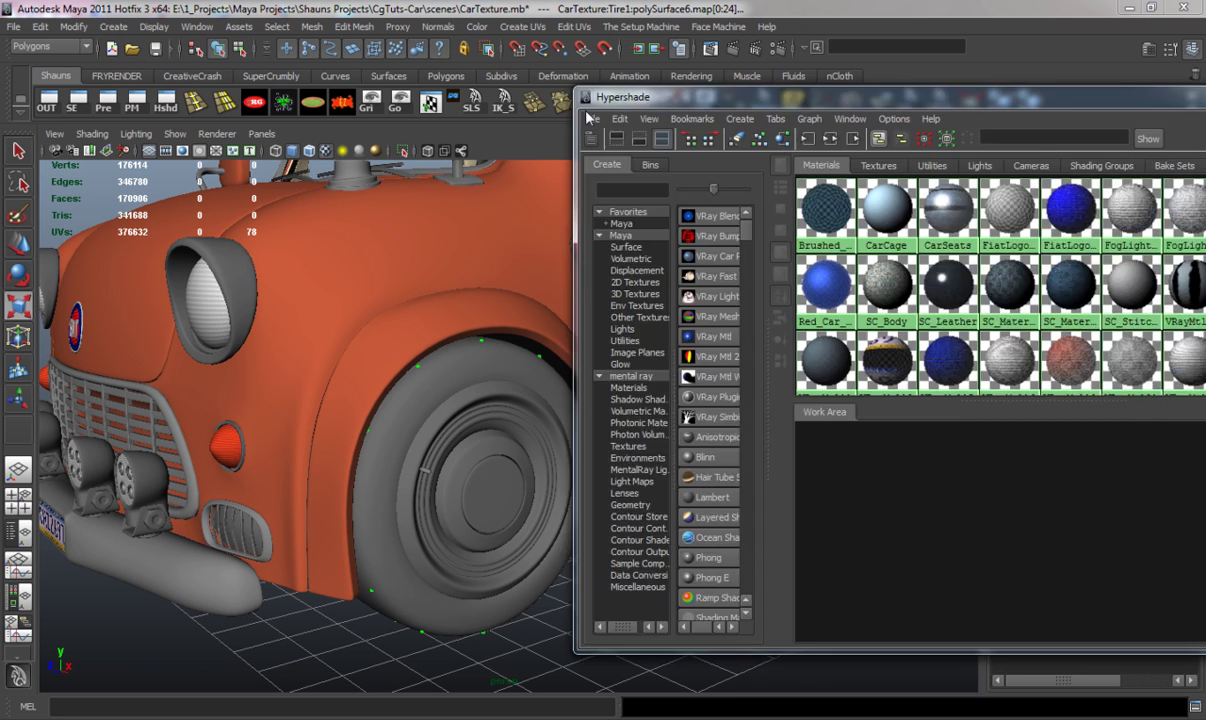
pyautogui.moveTo(750, 104); pyautogui.dragTo(302, 108)
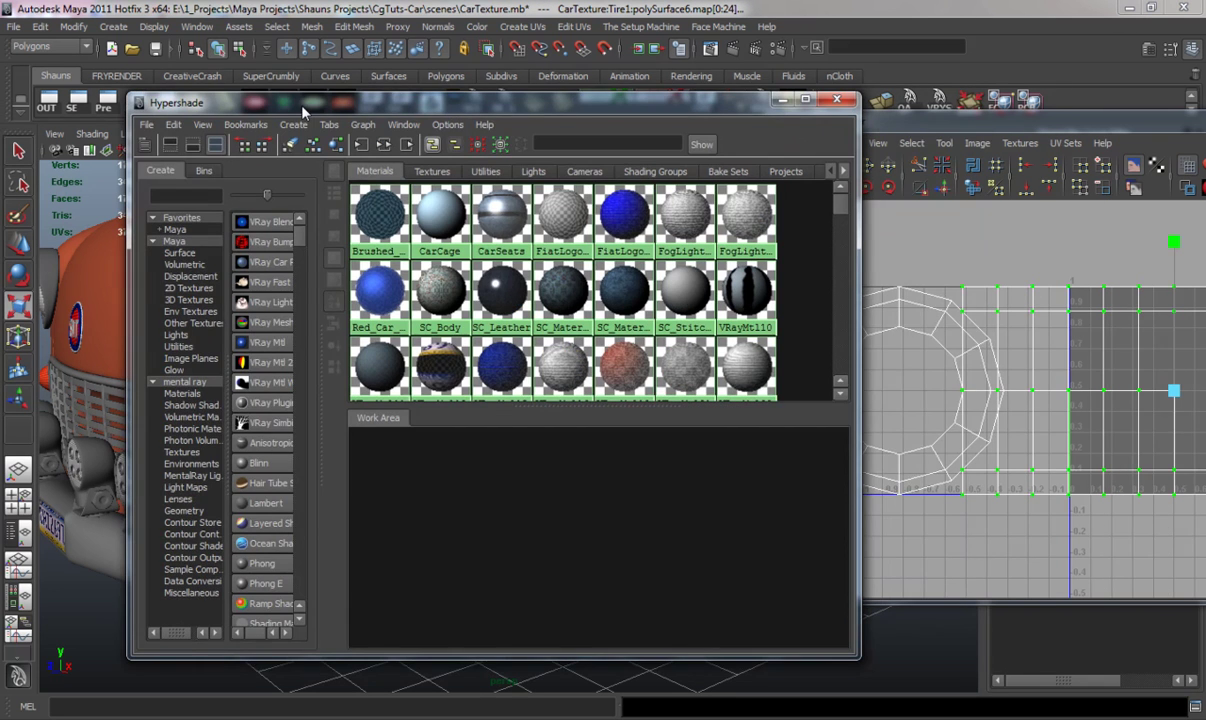
pyautogui.scroll(-8, 287, 485)
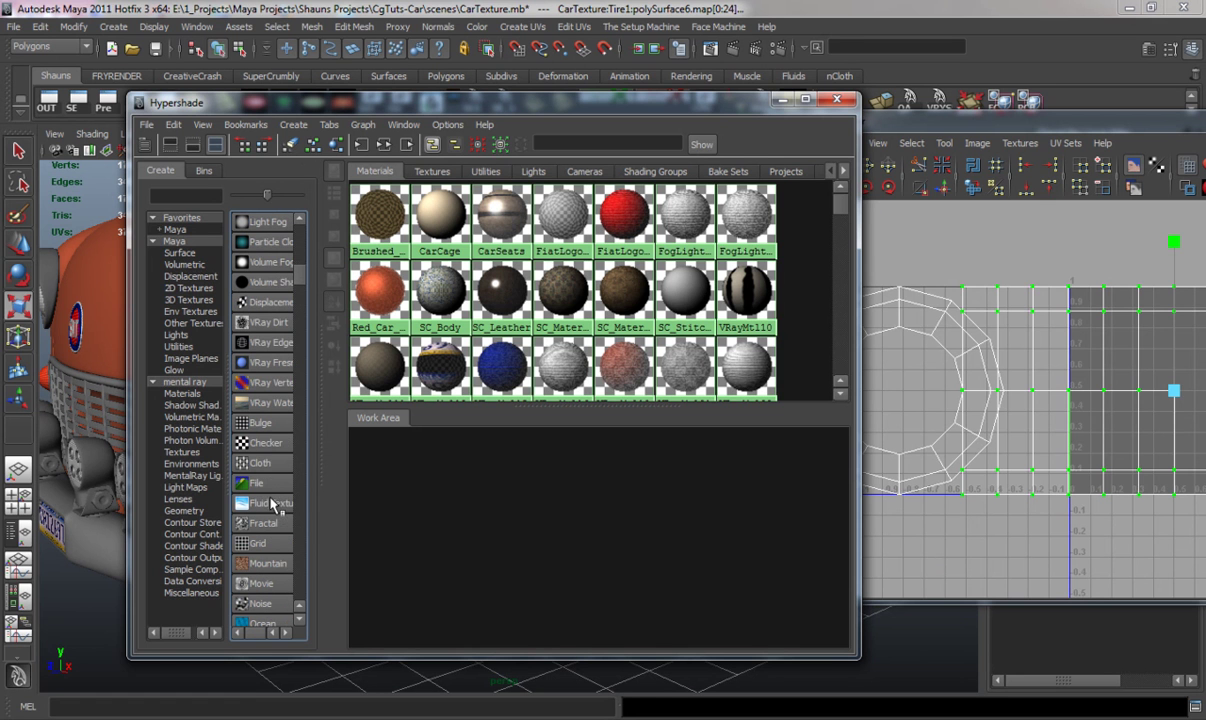
pyautogui.click(264, 443)
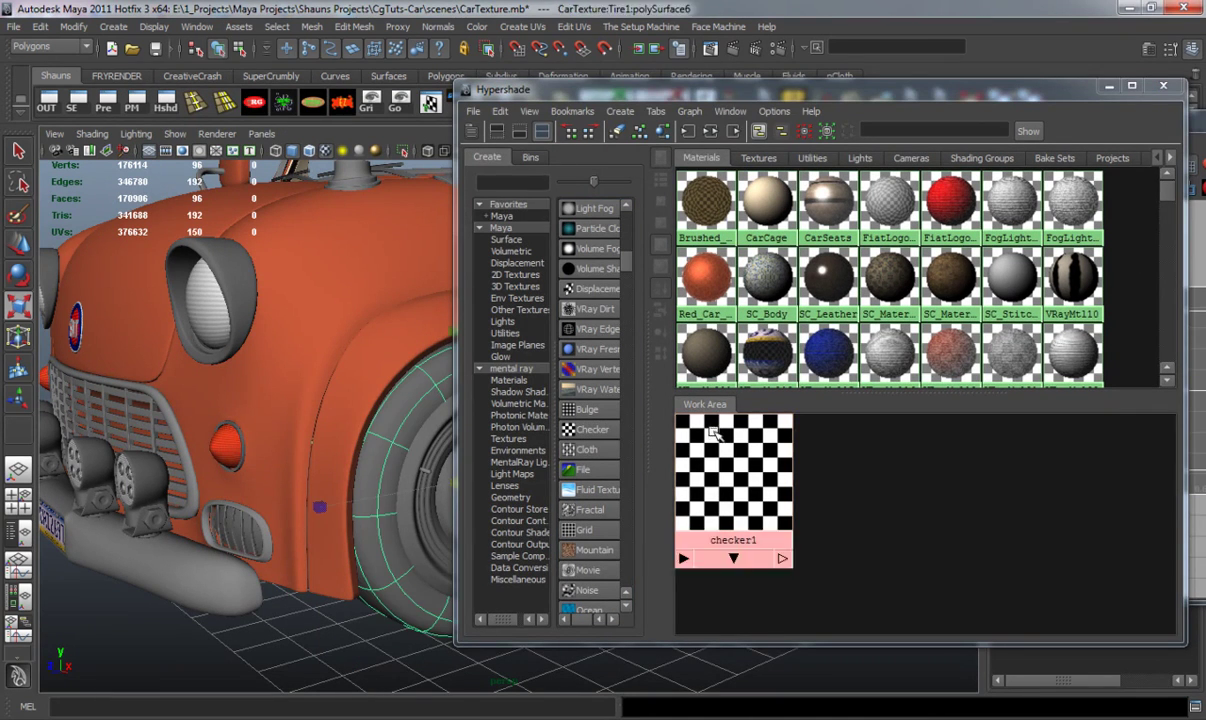
pyautogui.moveTo(687, 432); pyautogui.dragTo(680, 392, button='right')
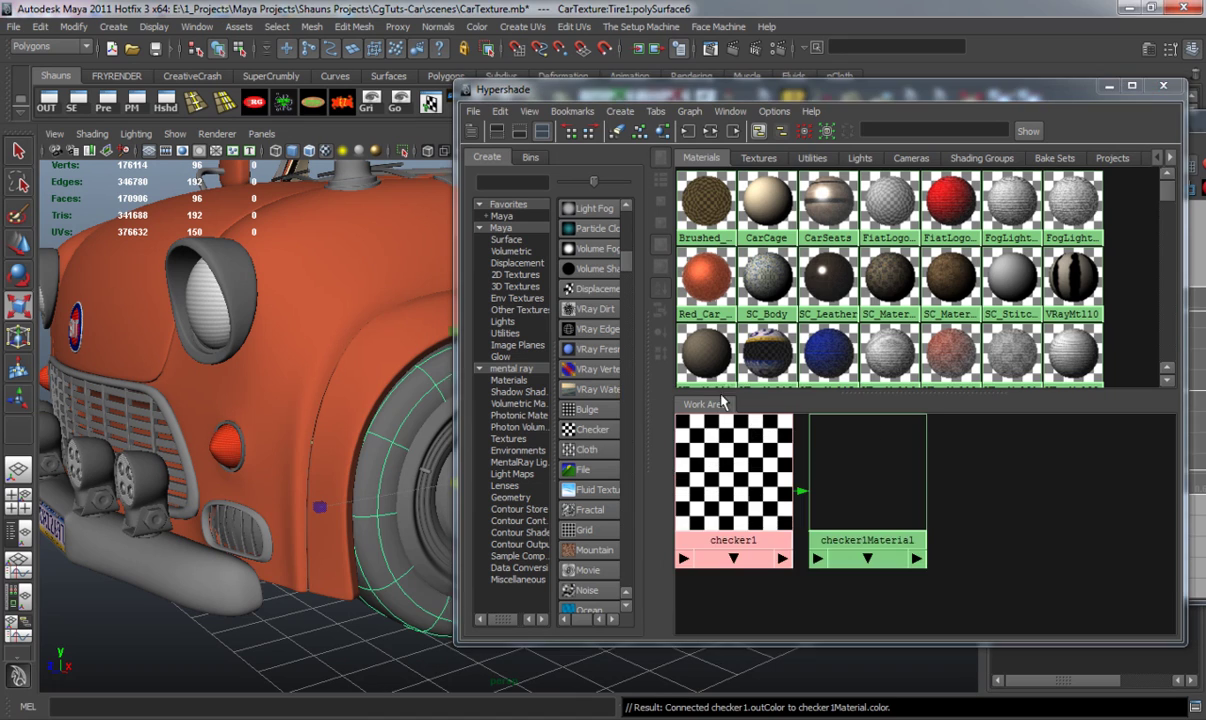
pyautogui.click(1108, 86)
pyautogui.click(613, 607)
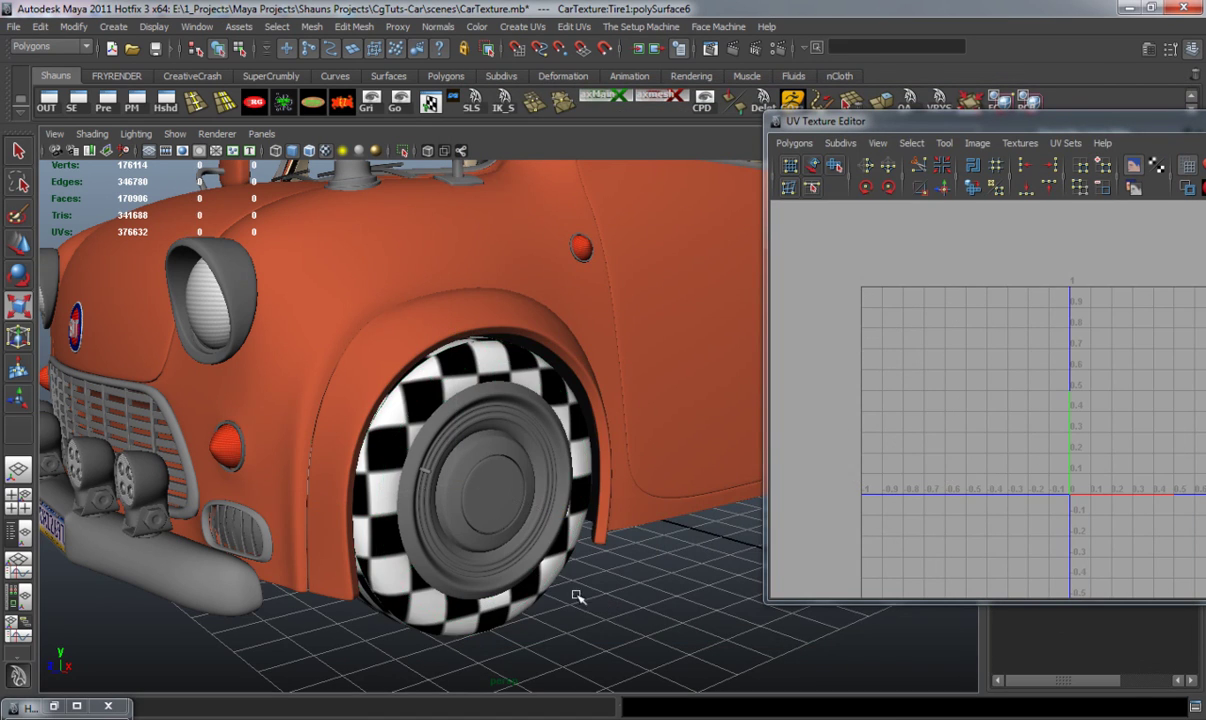
# Try to select the whole tread UV shell of the checkered tire from its upper corner.
pyautogui.keyDown('alt'); pyautogui.moveTo(565, 587); pyautogui.dragTo(628, 540); pyautogui.keyUp('alt')
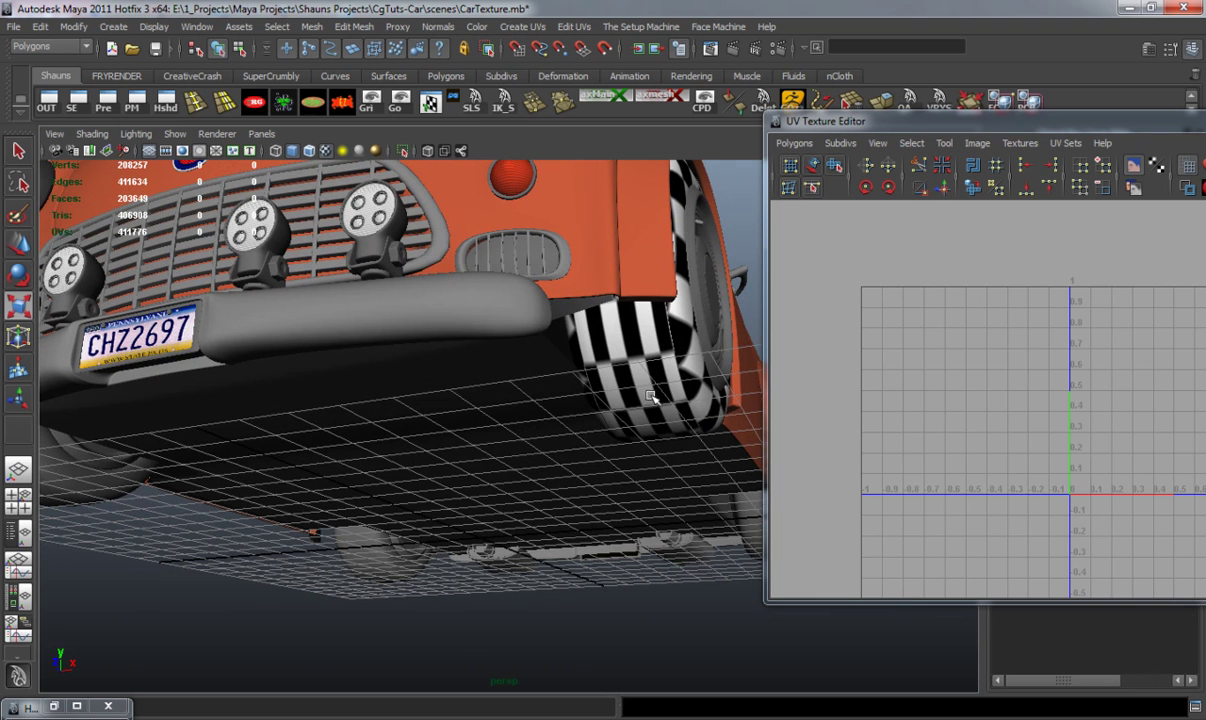
pyautogui.click(681, 405)
pyautogui.moveTo(1035, 329); pyautogui.dragTo(1022, 290, button='right')
pyautogui.moveTo(954, 275); pyautogui.dragTo(986, 297)
pyautogui.moveTo(966, 291); pyautogui.dragTo(1022, 289, button='right')
pyautogui.moveTo(955, 277); pyautogui.dragTo(993, 298)
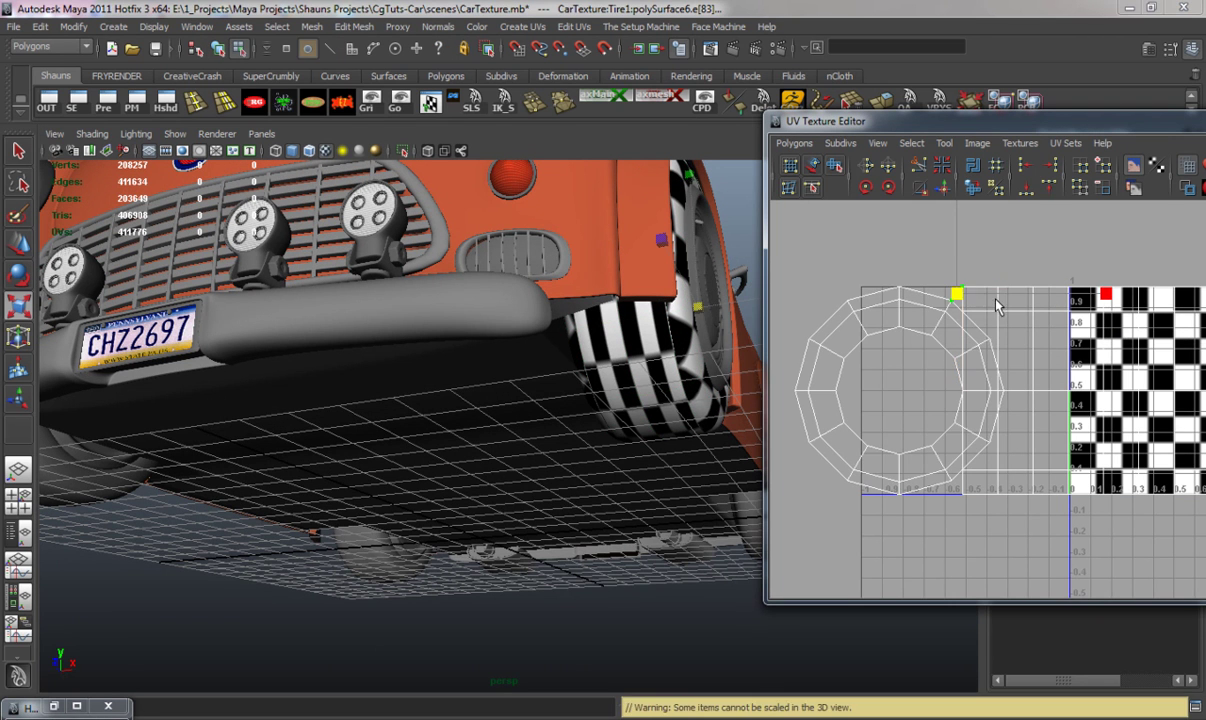
pyautogui.keyDown('ctrl'); pyautogui.moveTo(969, 288); pyautogui.dragTo(981, 279, button='right'); pyautogui.keyUp('ctrl')
pyautogui.moveTo(955, 275); pyautogui.dragTo(992, 296)
pyautogui.keyDown('ctrl'); pyautogui.moveTo(962, 290); pyautogui.dragTo(1040, 352, button='right'); pyautogui.keyUp('ctrl')
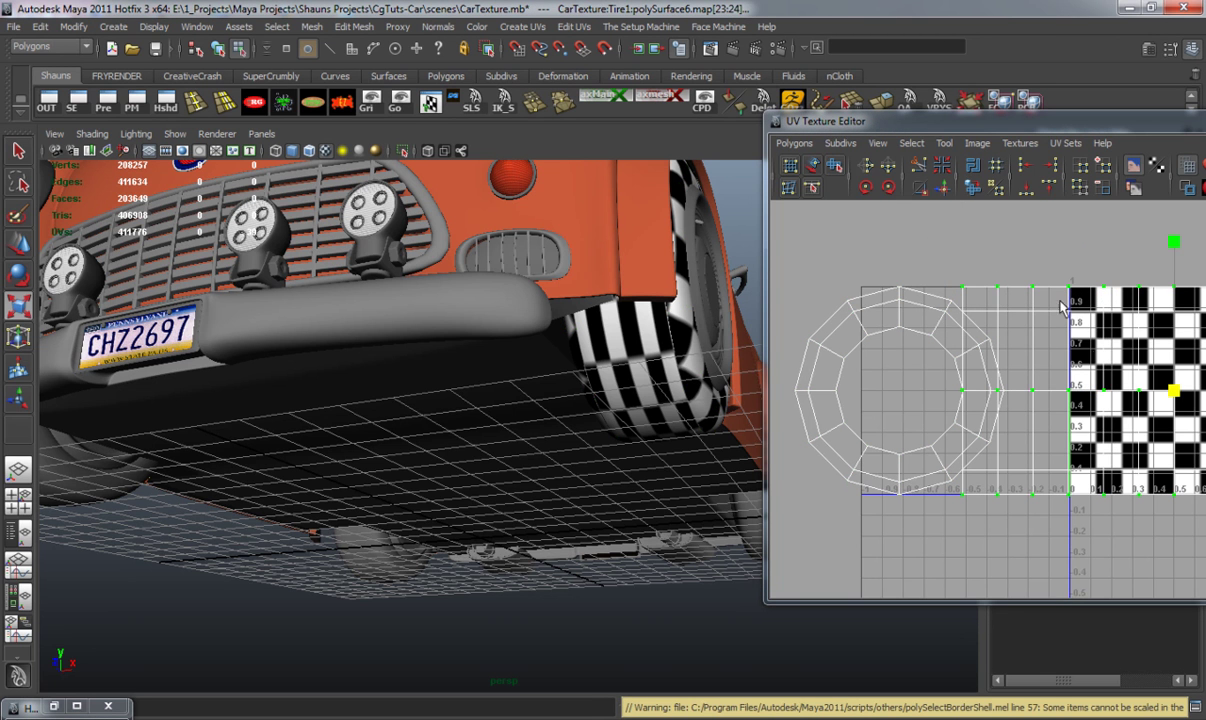
# Try to stretch the tread UVs horizontally and undo the last UV selections.
pyautogui.moveTo(1055, 130); pyautogui.dragTo(52, 165)
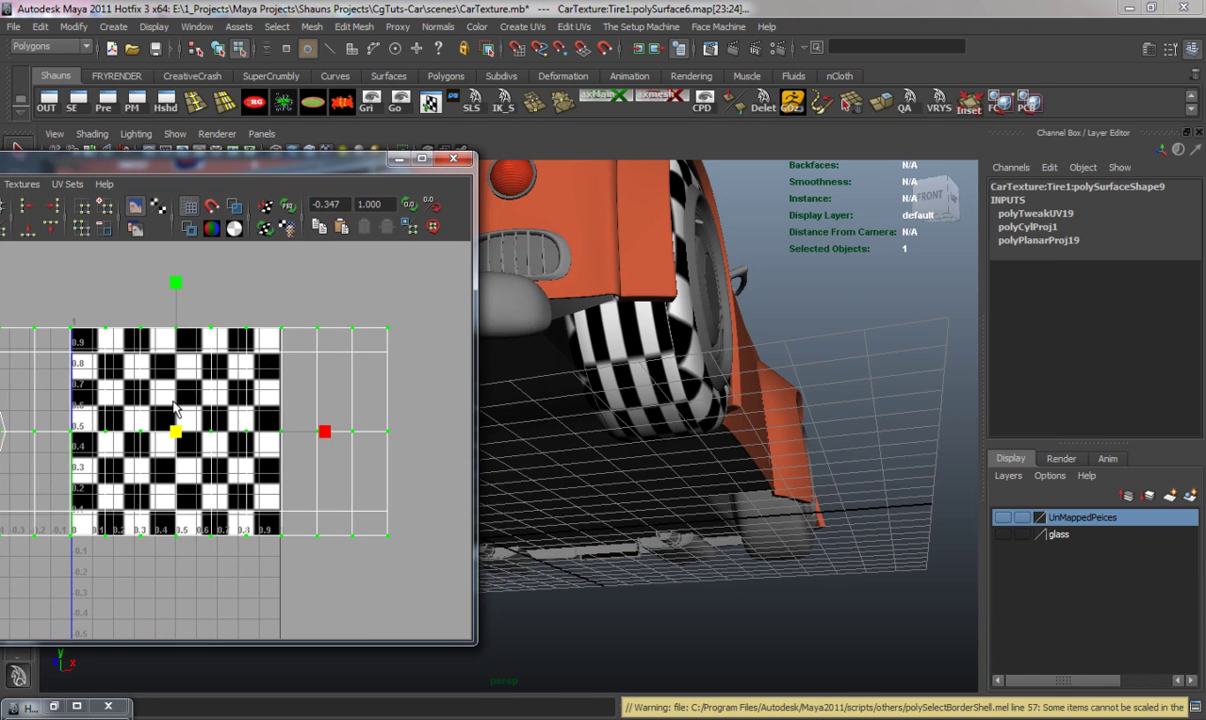
pyautogui.moveTo(314, 435); pyautogui.dragTo(378, 418)
pyautogui.hotkey('ctrl', 'z')
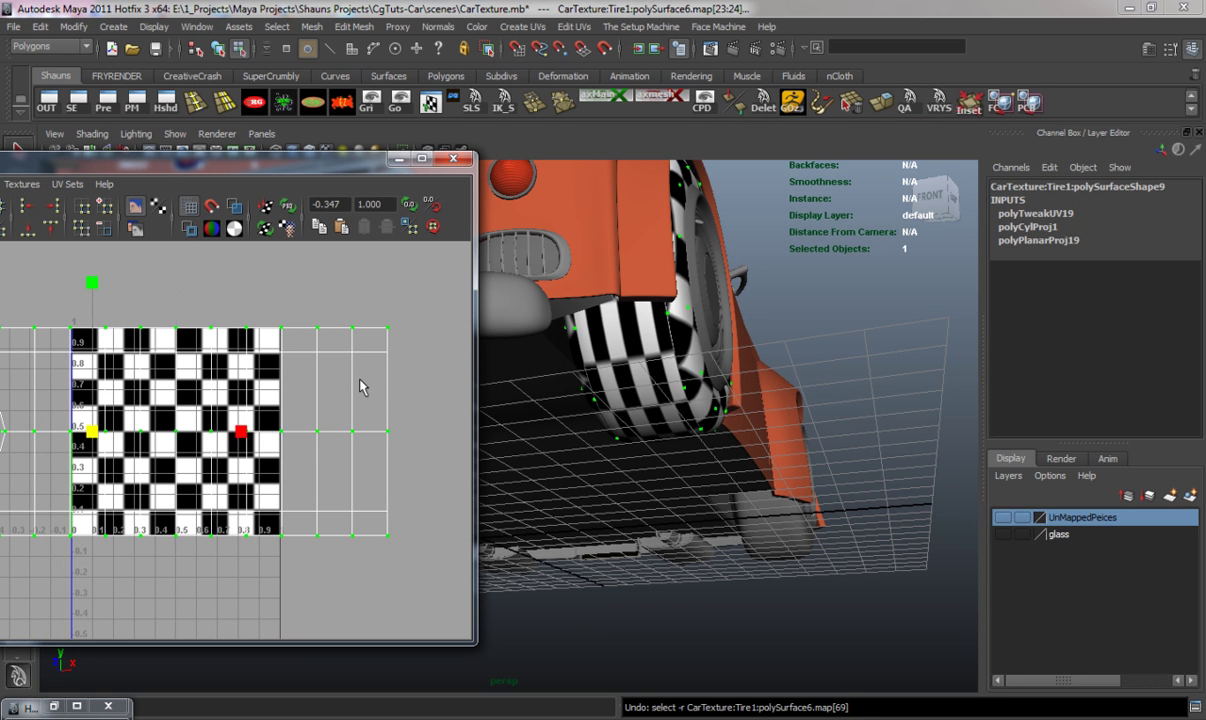
pyautogui.hotkey('ctrl', 'z')
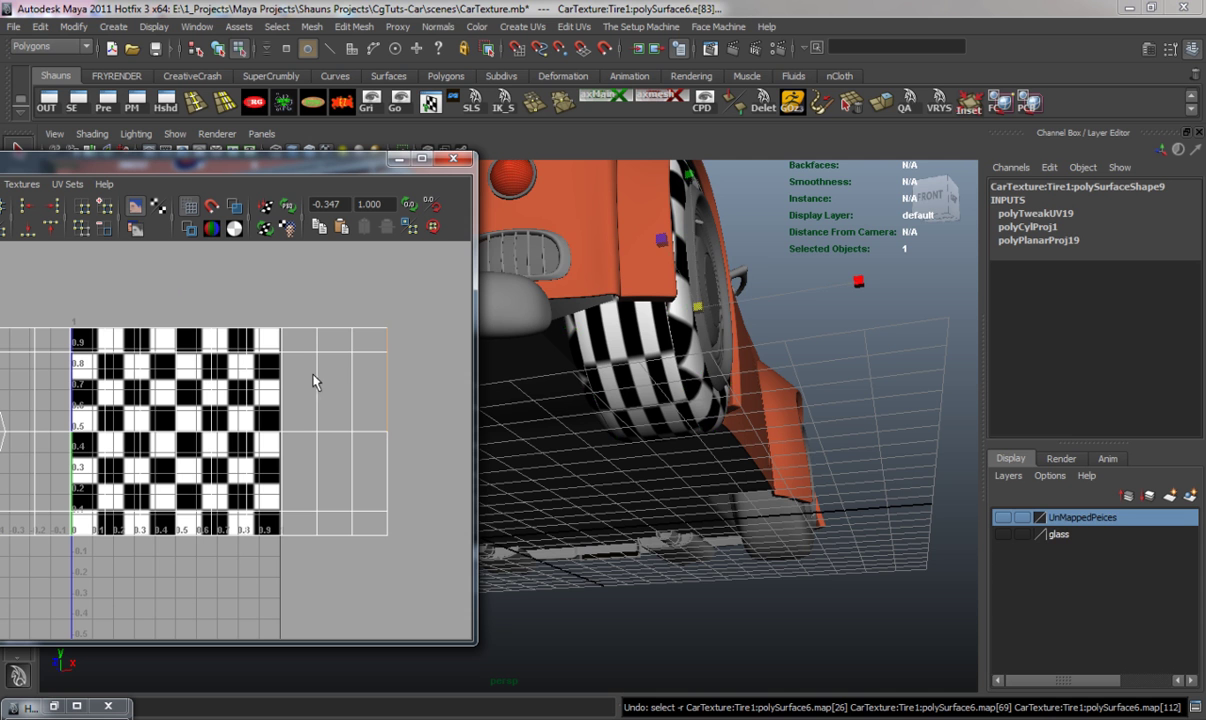
# Select the checkered tread's whole UV shell, stretch it horizontally past the 0 to 1 square and reduce its height.
pyautogui.moveTo(323, 329); pyautogui.dragTo(390, 381)
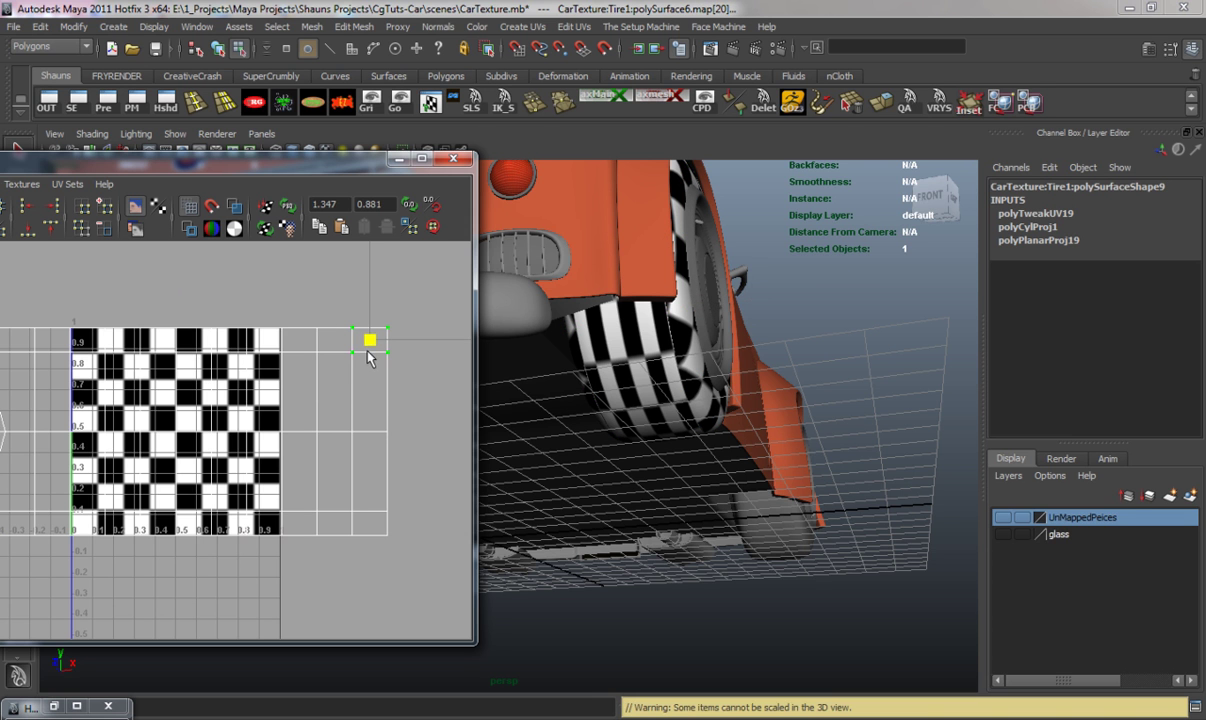
pyautogui.keyDown('ctrl'); pyautogui.moveTo(368, 350); pyautogui.dragTo(392, 336, button='right'); pyautogui.keyUp('ctrl')
pyautogui.scroll(-1, 356, 428)
pyautogui.moveTo(318, 434); pyautogui.dragTo(480, 439)
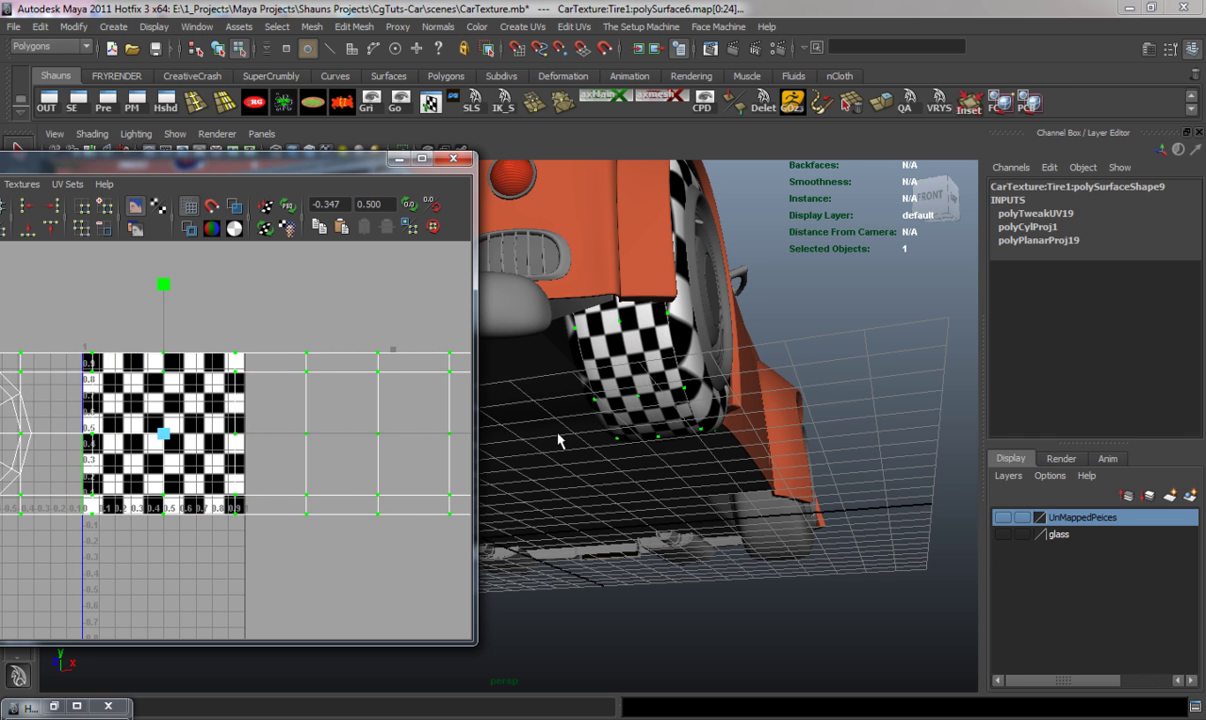
pyautogui.moveTo(562, 438); pyautogui.dragTo(568, 440)
pyautogui.moveTo(170, 291); pyautogui.dragTo(171, 333)
# Hide the checker image behind the shells in the UV Texture Editor.
pyautogui.moveTo(248, 172); pyautogui.dragTo(621, 190)
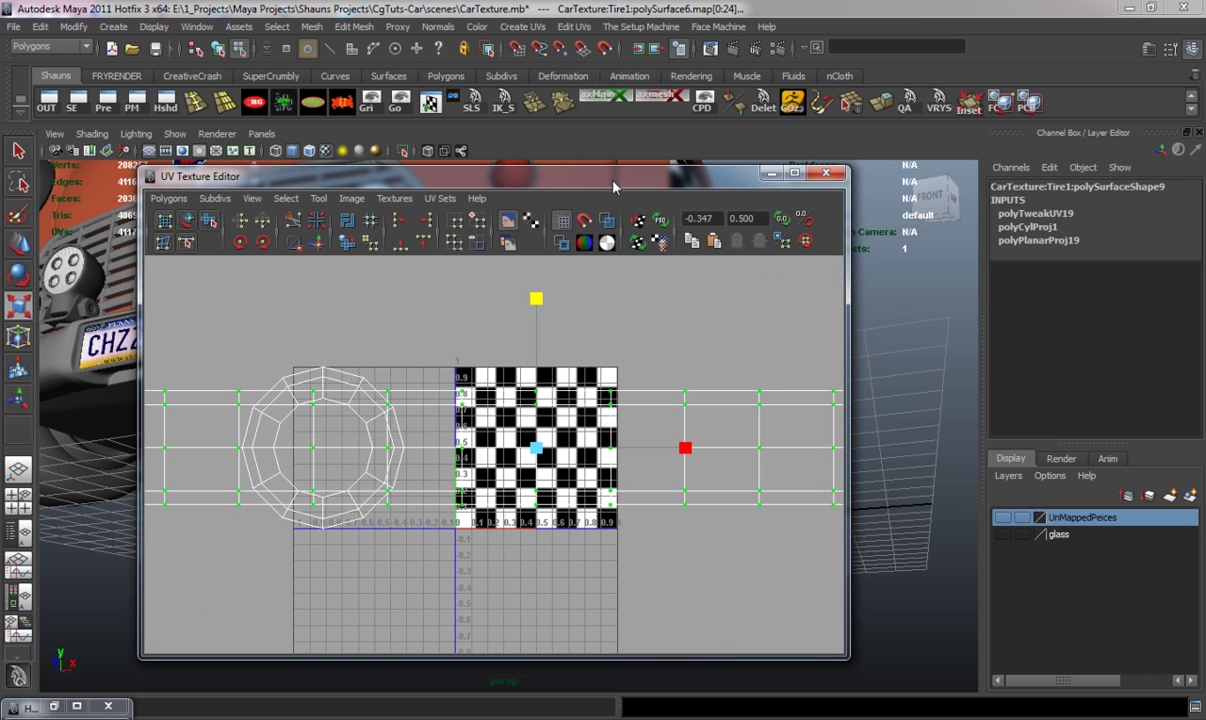
pyautogui.click(351, 198)
pyautogui.click(368, 221)
# Try scaling the tread's UV shell down evenly and undo the last scaling.
pyautogui.scroll(-4, 487, 492)
pyautogui.moveTo(508, 455); pyautogui.dragTo(402, 450)
pyautogui.scroll(4, 505, 505)
pyautogui.scroll(4, 505, 505)
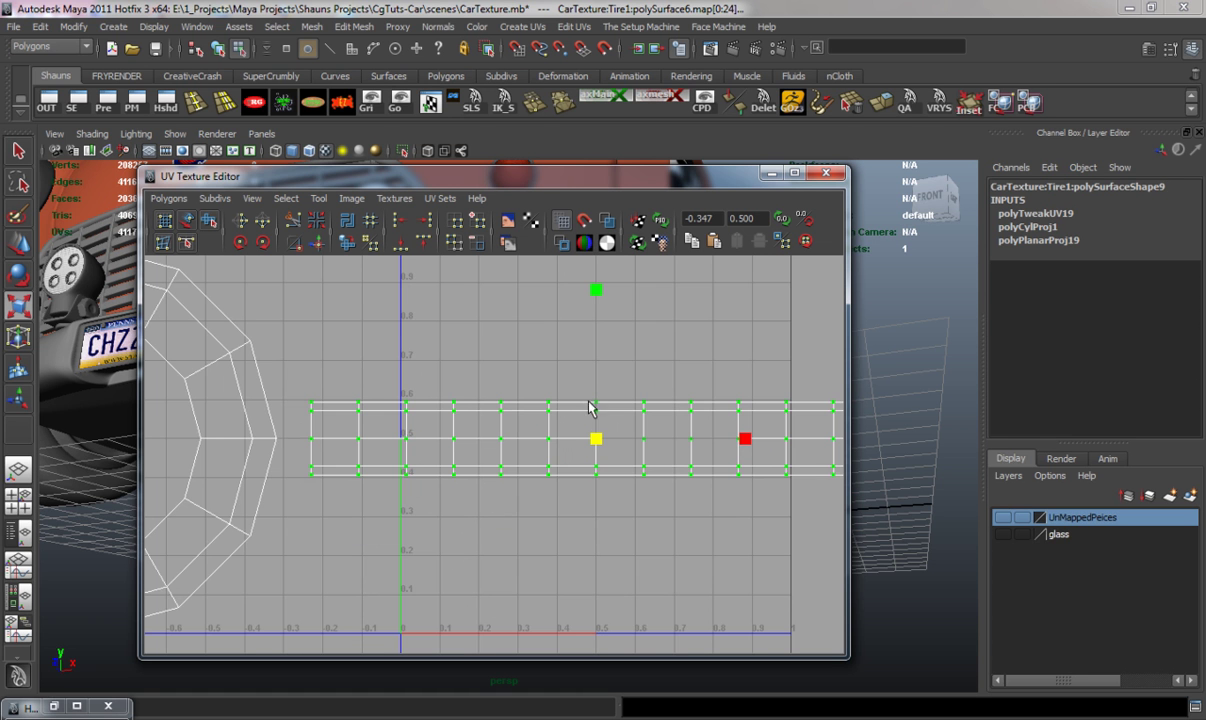
pyautogui.scroll(-3, 585, 468)
pyautogui.moveTo(662, 189); pyautogui.dragTo(436, 190)
pyautogui.hotkey('ctrl', 'z')
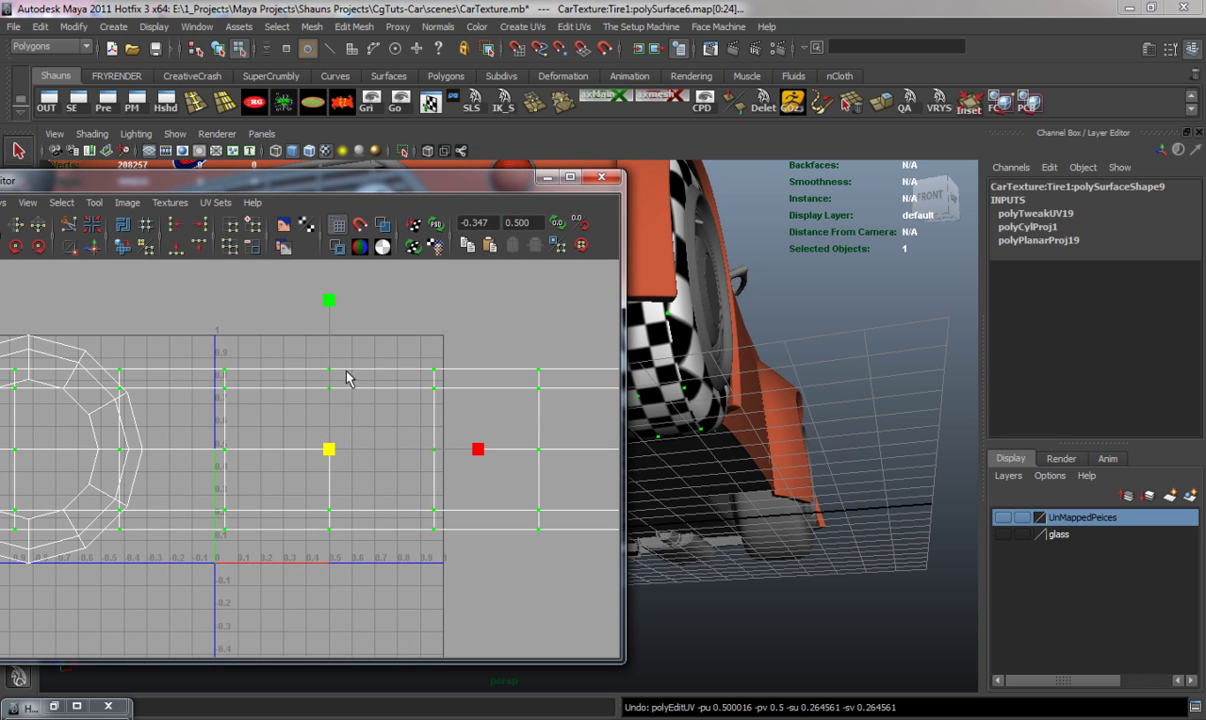
pyautogui.hotkey('ctrl', 'z')
# Flatten the tread's UV shell vertically, then test an even reduction of the shell and undo it.
pyautogui.moveTo(329, 305); pyautogui.dragTo(287, 364)
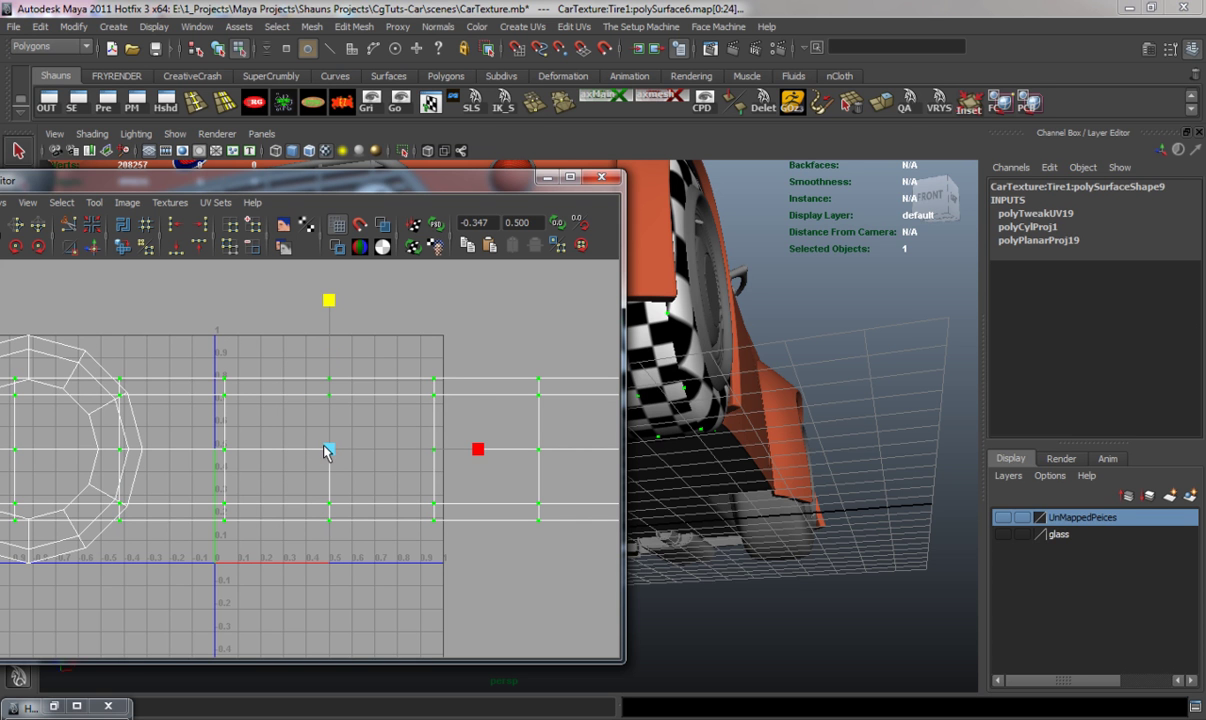
pyautogui.moveTo(325, 452); pyautogui.dragTo(211, 447)
pyautogui.hotkey('ctrl', 'z')
# Select all of the tire's UV shells, scale them down evenly and move the sidewall rings inside the 0 to 1 square.
pyautogui.scroll(-1, 212, 443)
pyautogui.keyDown('alt'); pyautogui.moveTo(214, 436); pyautogui.dragTo(385, 431, button='middle'); pyautogui.keyUp('alt')
pyautogui.moveTo(297, 448); pyautogui.dragTo(311, 452)
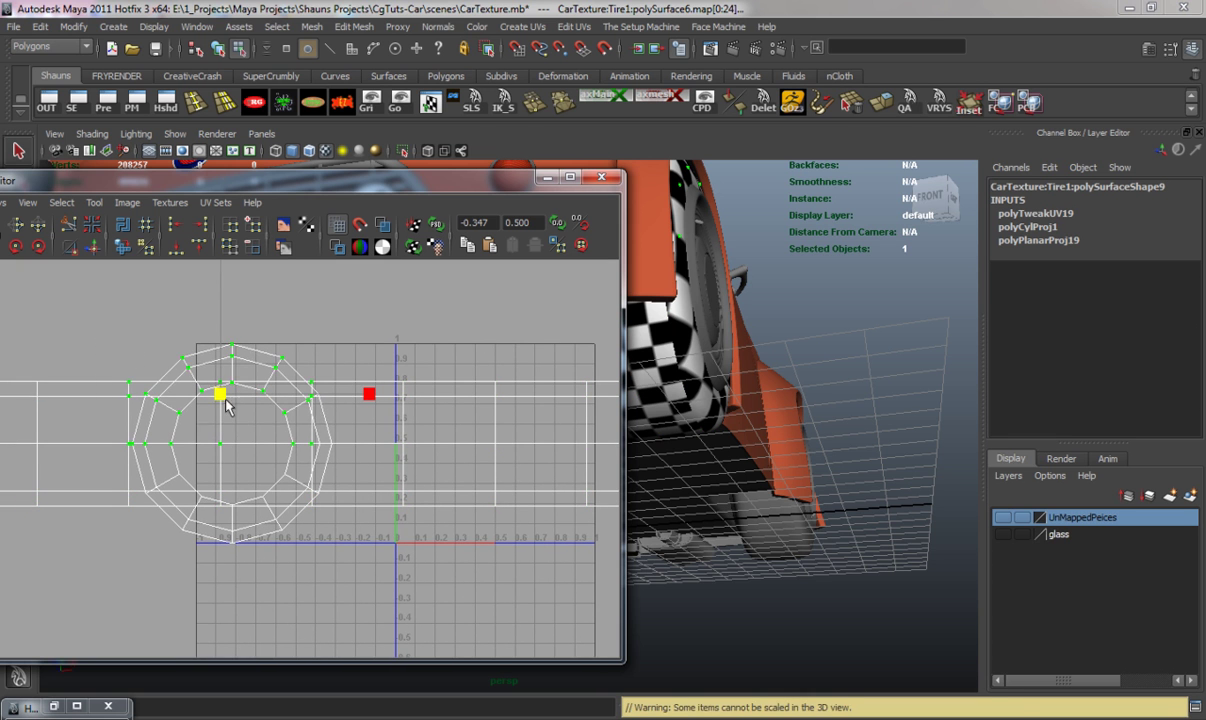
pyautogui.keyDown('ctrl'); pyautogui.moveTo(218, 393); pyautogui.dragTo(279, 374, button='right'); pyautogui.keyUp('ctrl')
pyautogui.scroll(-1, 308, 434)
pyautogui.keyDown('alt'); pyautogui.moveTo(318, 460); pyautogui.dragTo(314, 454, button='middle'); pyautogui.keyUp('alt')
pyautogui.press('w')
pyautogui.moveTo(443, 447); pyautogui.dragTo(571, 447)
pyautogui.press('r')
pyautogui.moveTo(534, 449); pyautogui.dragTo(490, 443, button='middle')
pyautogui.press('w')
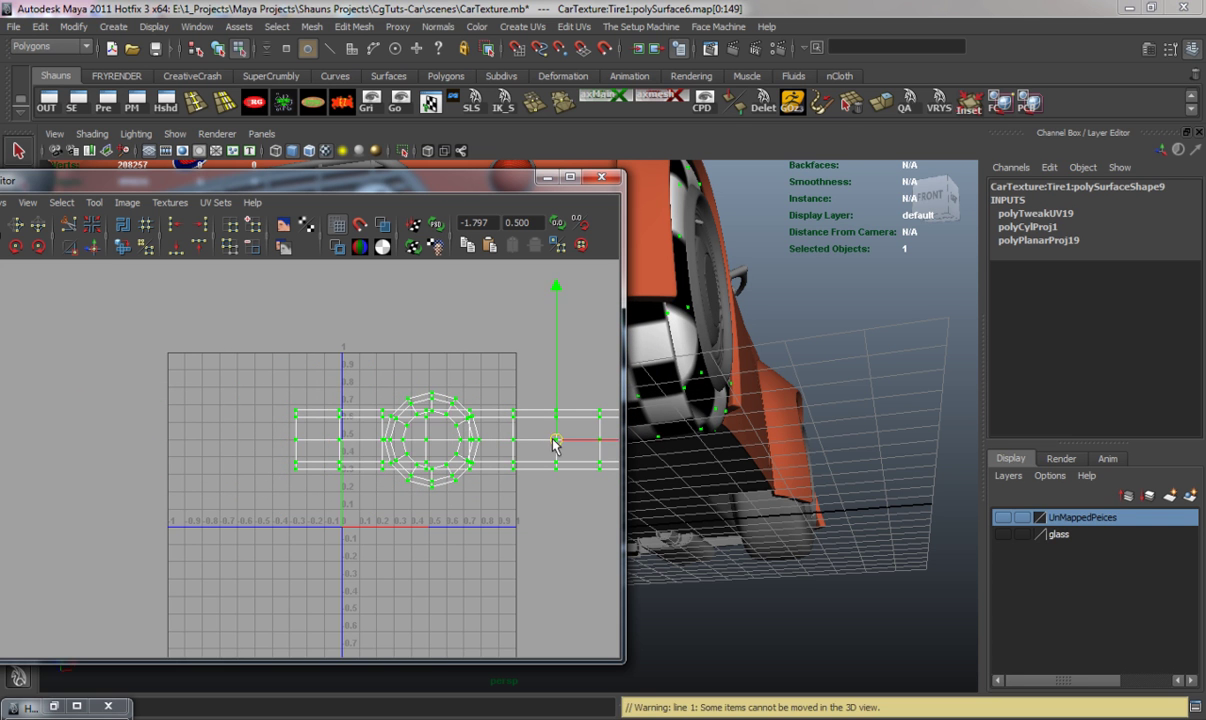
pyautogui.moveTo(543, 447); pyautogui.dragTo(490, 467)
# Select the tread's UV shell, scale it to fit the 0 to 1 square's width and place it along the square's upper edge.
pyautogui.moveTo(305, 514); pyautogui.dragTo(305, 514)
pyautogui.keyDown('ctrl'); pyautogui.moveTo(270, 455); pyautogui.dragTo(322, 435, button='right'); pyautogui.keyUp('ctrl')
pyautogui.moveTo(528, 455); pyautogui.dragTo(350, 388)
pyautogui.press('r')
pyautogui.press('w')
pyautogui.moveTo(441, 392)
pyautogui.mouseDown()
pyautogui.moveTo(382, 390)
pyautogui.moveTo(432, 375)
pyautogui.mouseUp()
pyautogui.press('r')
pyautogui.press('w')
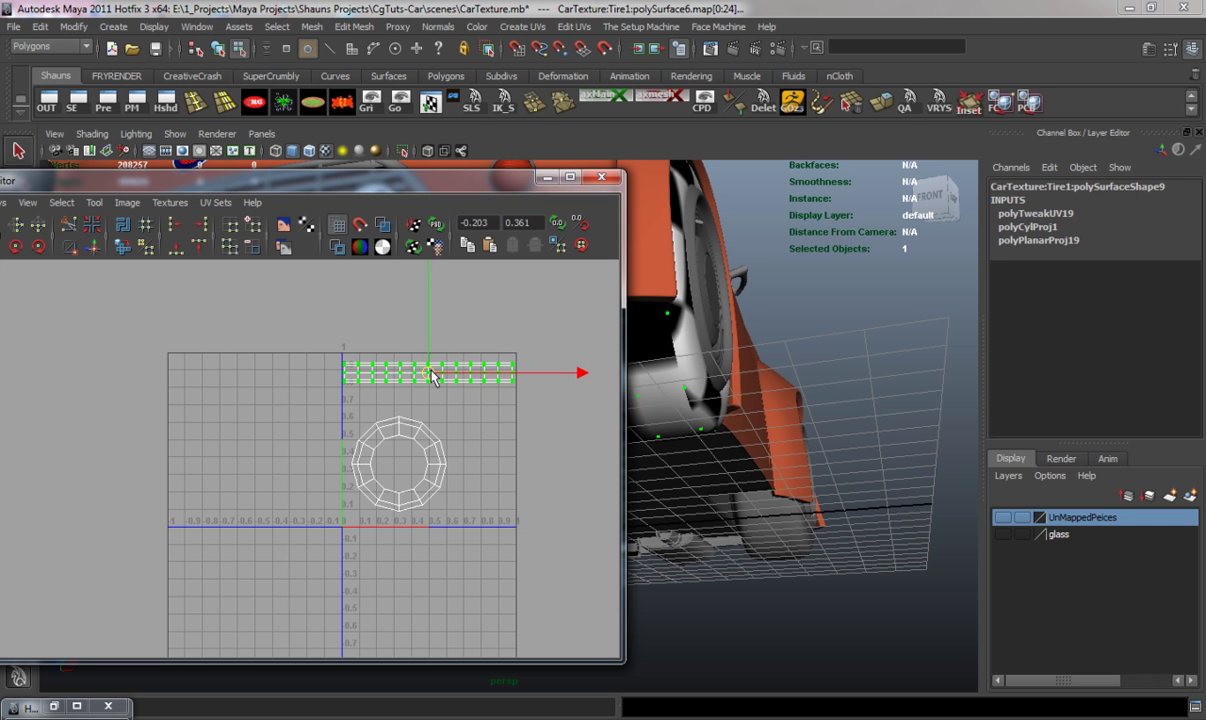
# Try moving one sidewall ring horizontally away from its overlapping twin, and undo the moves.
pyautogui.scroll(3, 421, 394)
pyautogui.keyDown('alt'); pyautogui.moveTo(463, 410); pyautogui.dragTo(277, 500, button='middle'); pyautogui.keyUp('alt')
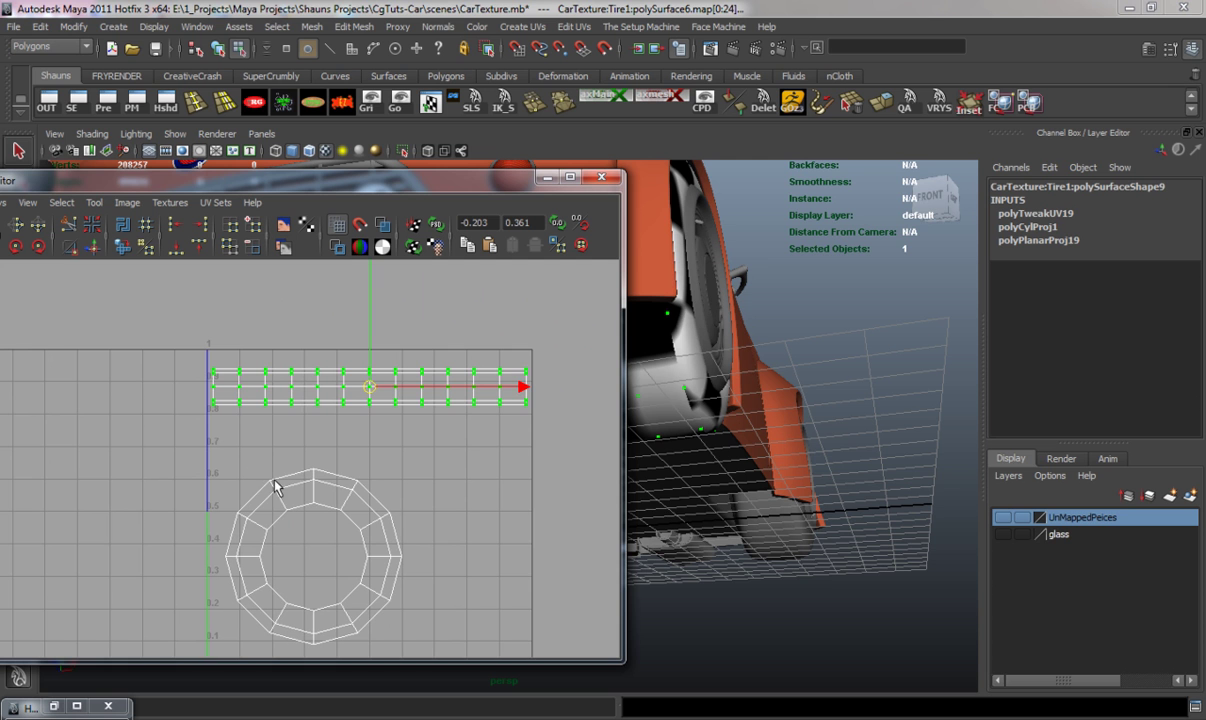
pyautogui.click(273, 481)
pyautogui.keyDown('ctrl'); pyautogui.moveTo(273, 482); pyautogui.dragTo(328, 462, button='right'); pyautogui.keyUp('ctrl')
pyautogui.scroll(-1, 349, 529)
pyautogui.keyDown('alt'); pyautogui.moveTo(342, 502); pyautogui.dragTo(314, 439, button='middle'); pyautogui.keyUp('alt')
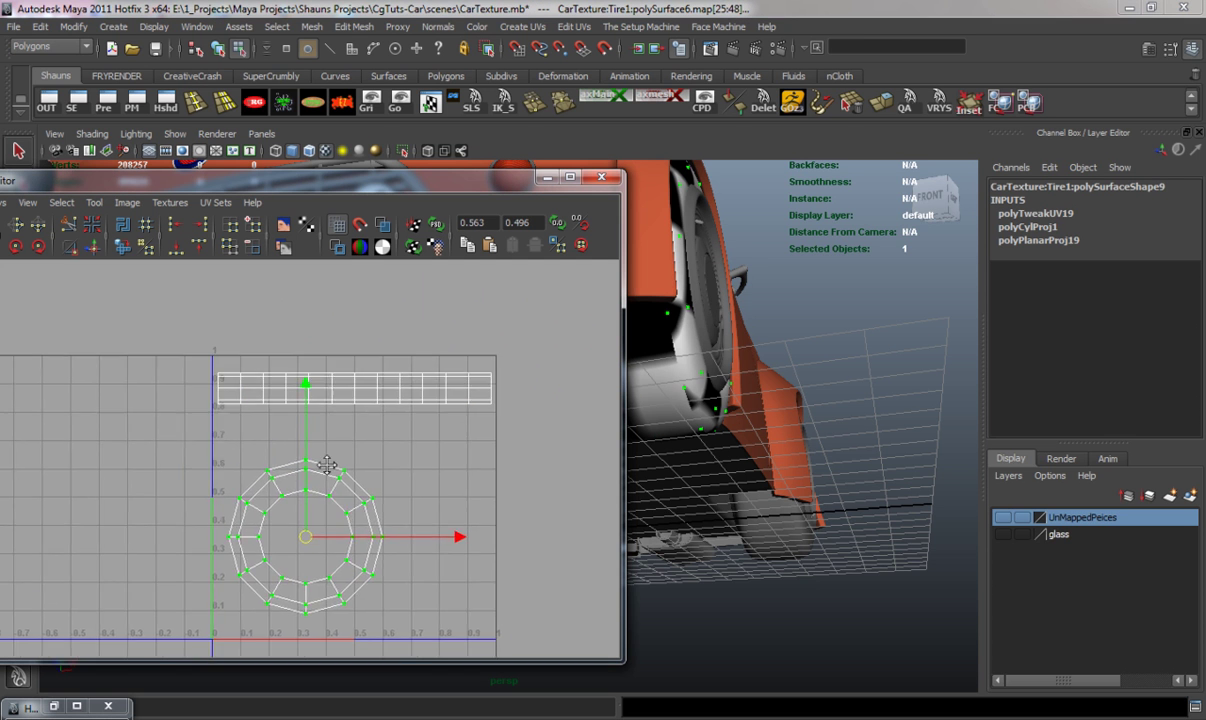
pyautogui.moveTo(434, 483); pyautogui.dragTo(571, 486)
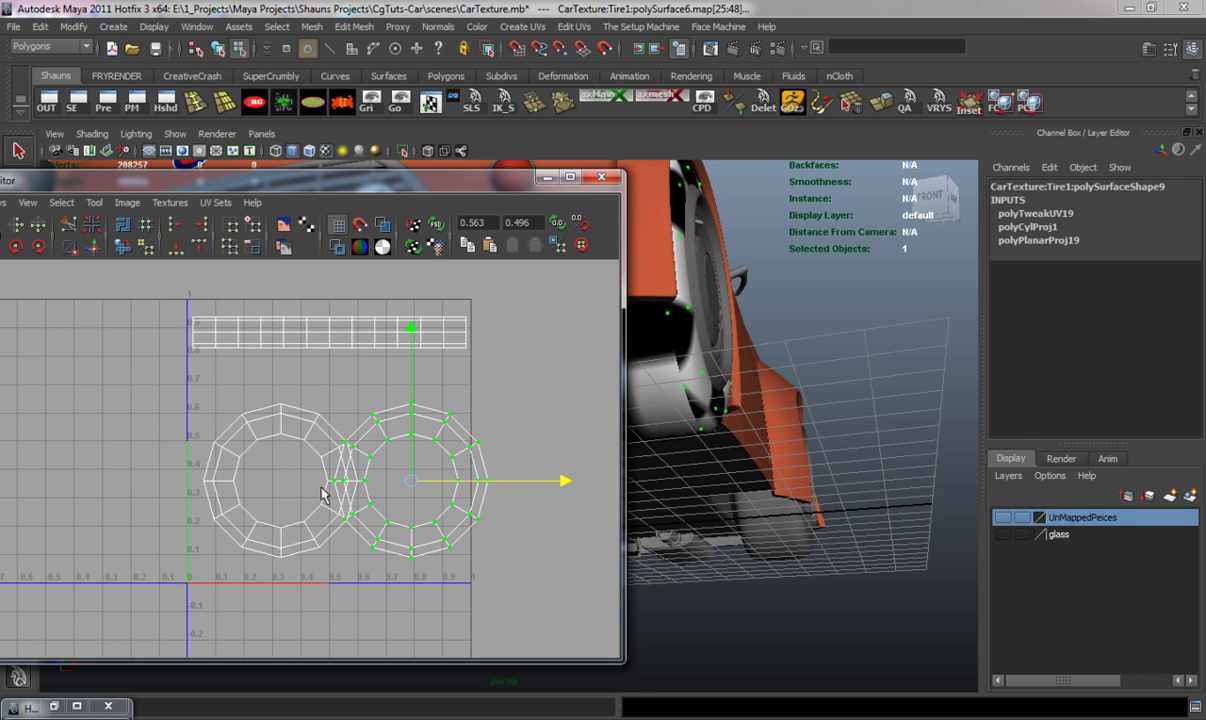
pyautogui.hotkey('ctrl', 'z')
pyautogui.moveTo(349, 182); pyautogui.dragTo(673, 154)
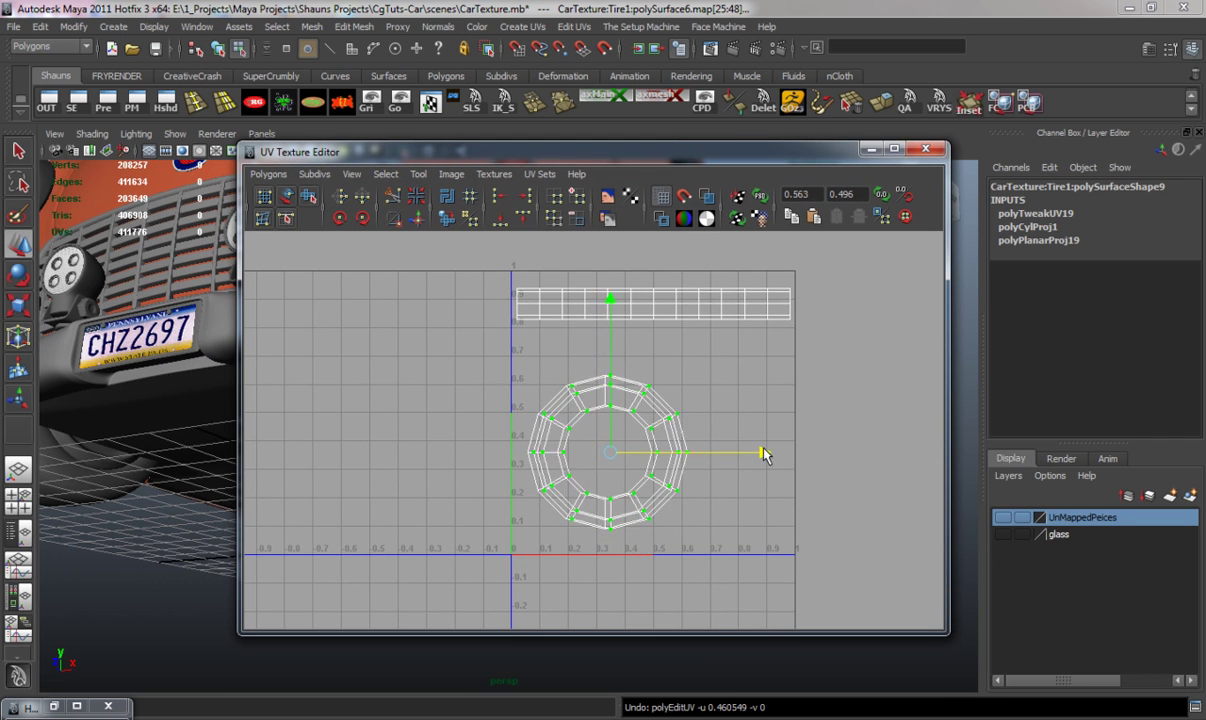
pyautogui.hotkey('ctrl', 'z')
# Select both overlapping sidewall shells and move them closer to the left edge of the 0 to 1 square.
pyautogui.moveTo(609, 472); pyautogui.dragTo(746, 546)
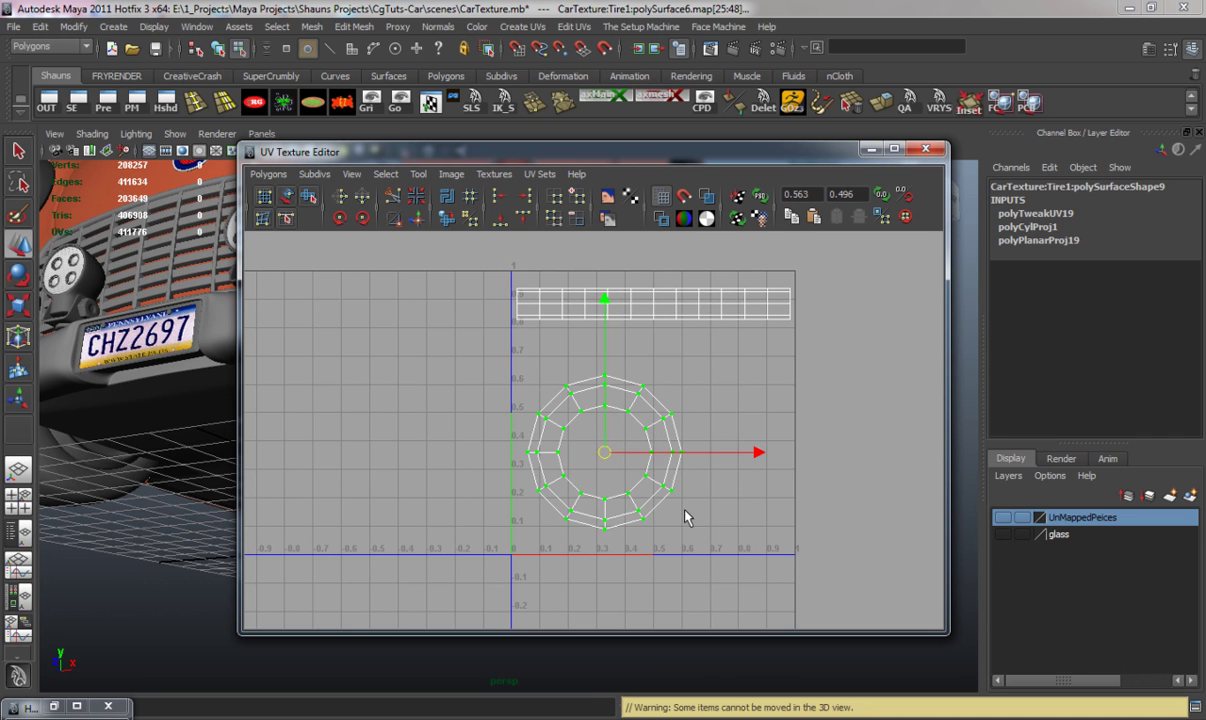
pyautogui.keyDown('ctrl'); pyautogui.moveTo(620, 456); pyautogui.dragTo(678, 437, button='right'); pyautogui.keyUp('ctrl')
pyautogui.moveTo(756, 455)
pyautogui.mouseDown()
pyautogui.moveTo(768, 450)
pyautogui.moveTo(742, 453)
pyautogui.mouseUp()
# Turn on Shade UVs in the UV Texture Editor and pick the front tire in the viewport again.
pyautogui.click(459, 267)
pyautogui.click(446, 175)
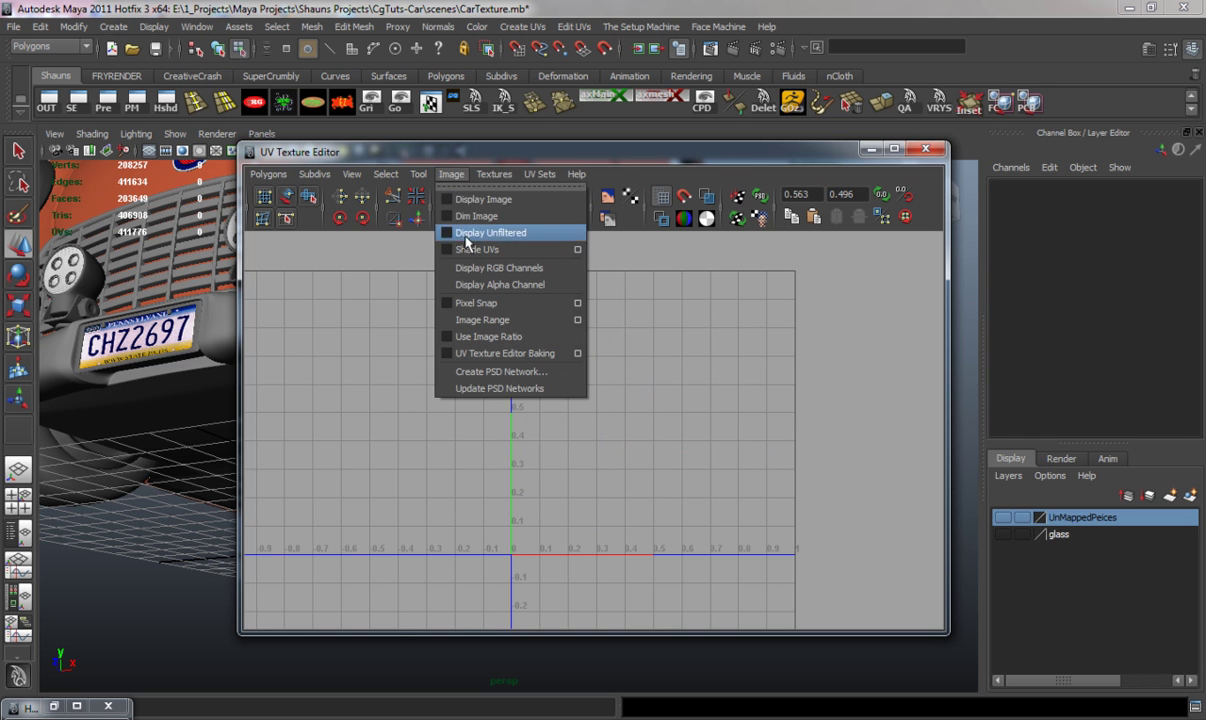
pyautogui.click(467, 250)
pyautogui.moveTo(400, 152); pyautogui.dragTo(362, 152)
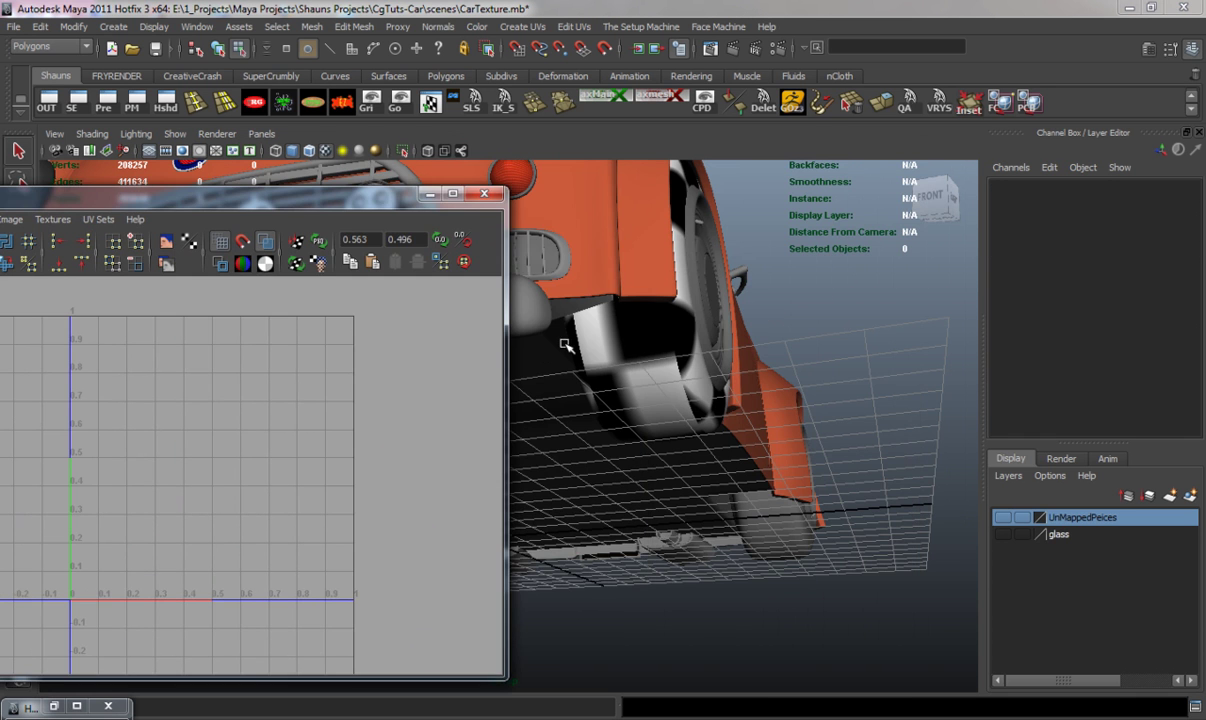
pyautogui.click(570, 350)
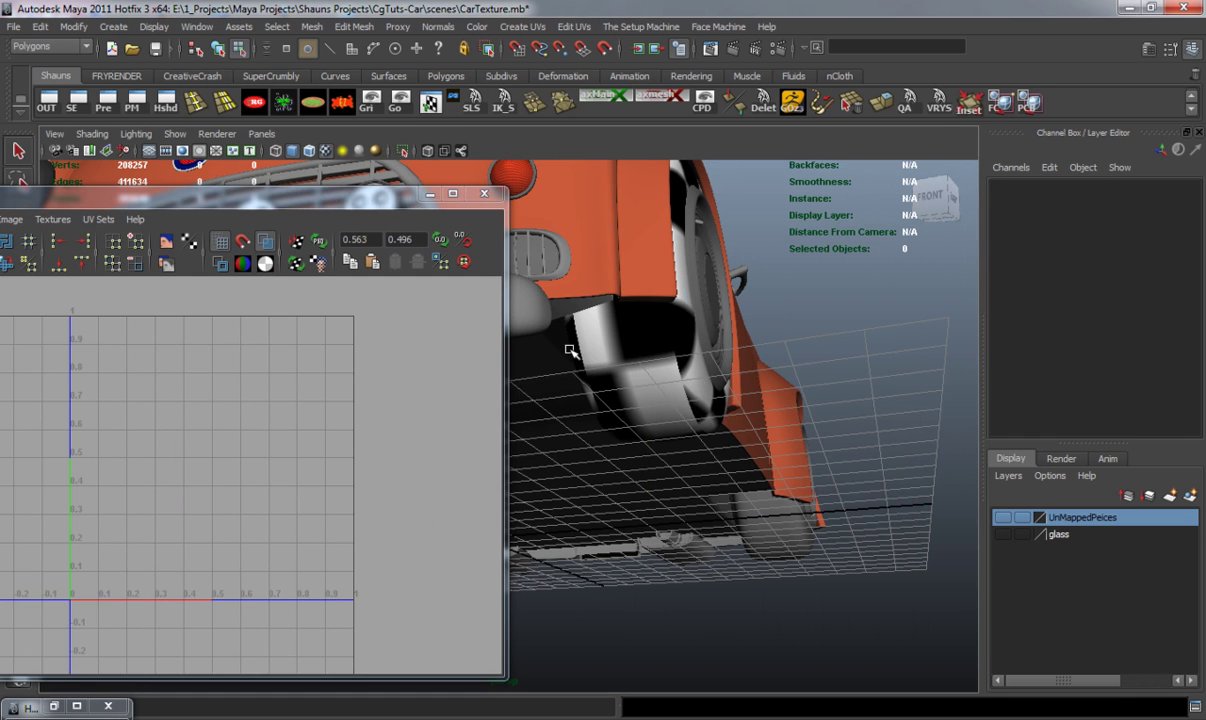
pyautogui.click(570, 350)
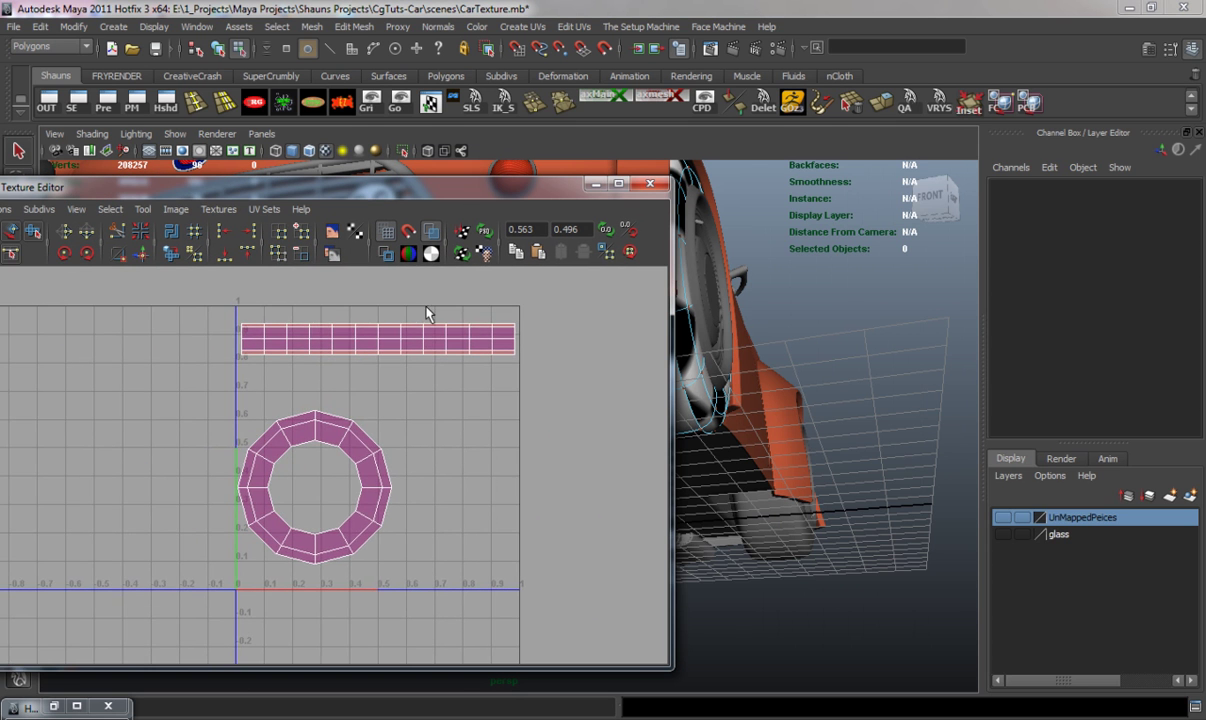
# Select one of the overlapping tread shells and move it down just below the other strip.
pyautogui.scroll(3, 420, 330)
pyautogui.scroll(-1, 400, 480)
pyautogui.scroll(2, 391, 460)
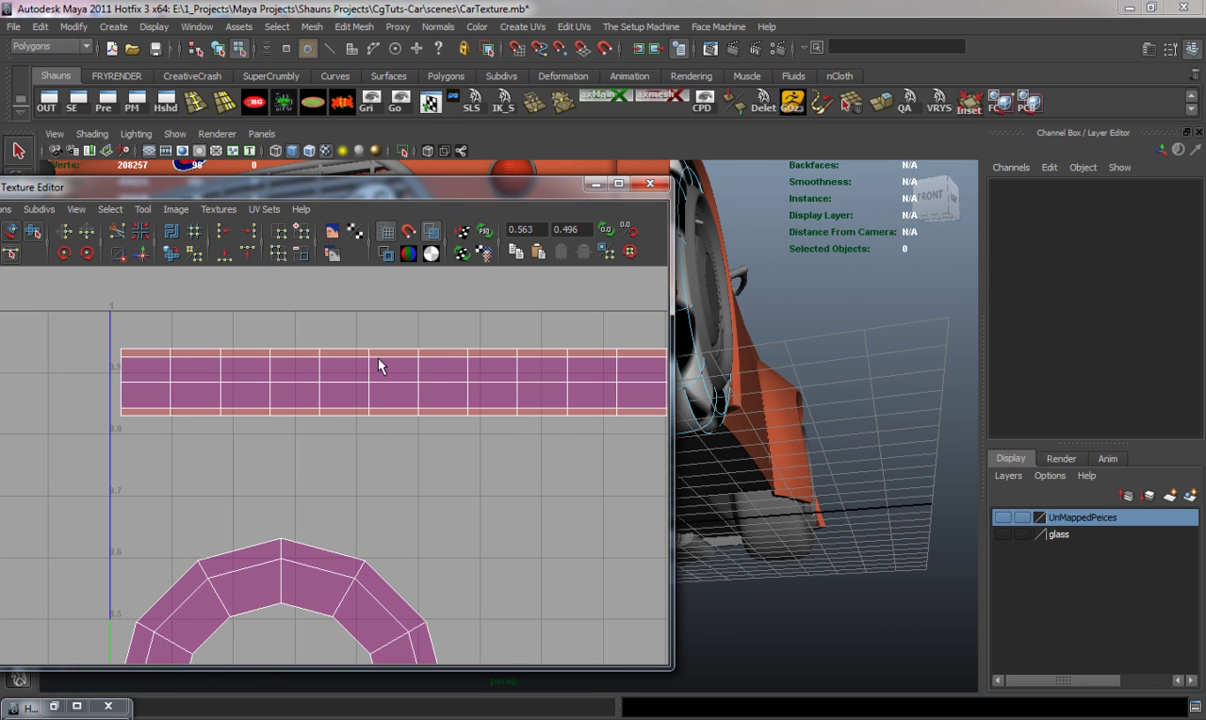
pyautogui.click(369, 358)
pyautogui.keyDown('ctrl'); pyautogui.moveTo(369, 358); pyautogui.dragTo(403, 318, button='right'); pyautogui.keyUp('ctrl')
pyautogui.moveTo(418, 316); pyautogui.dragTo(420, 386)
pyautogui.scroll(-2, 410, 445)
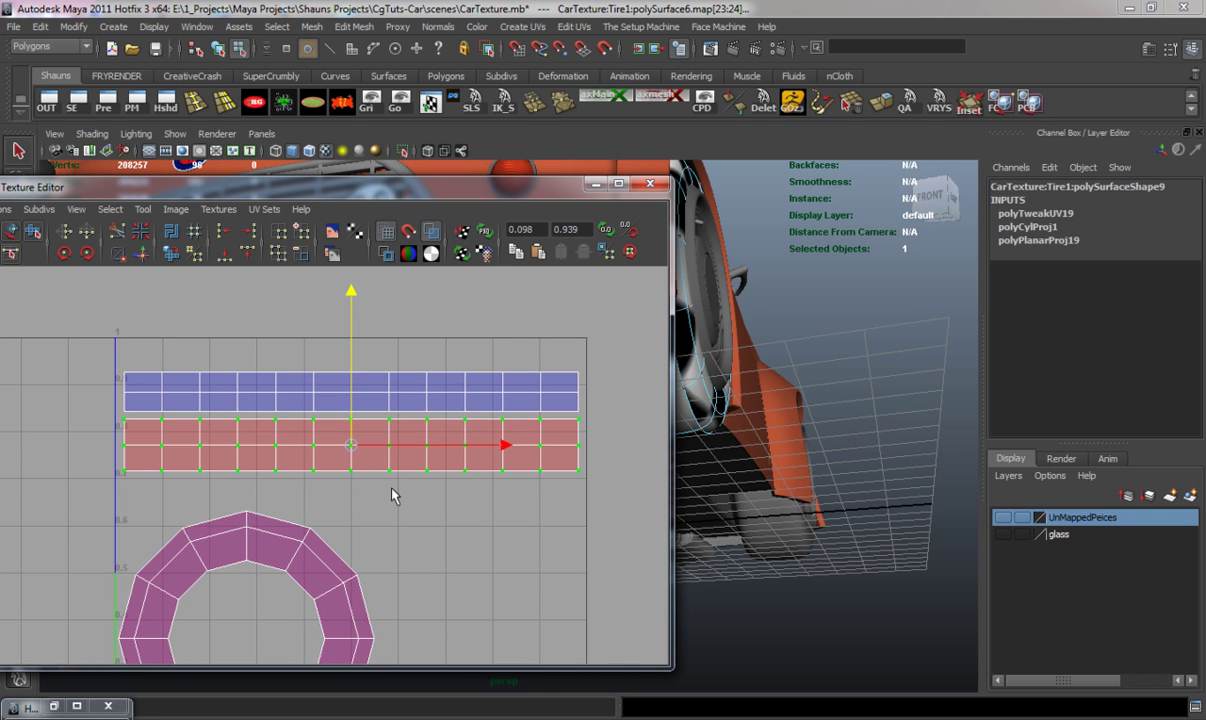
pyautogui.click(178, 335)
pyautogui.moveTo(166, 412); pyautogui.dragTo(166, 378, button='right')
pyautogui.moveTo(137, 411); pyautogui.dragTo(236, 417)
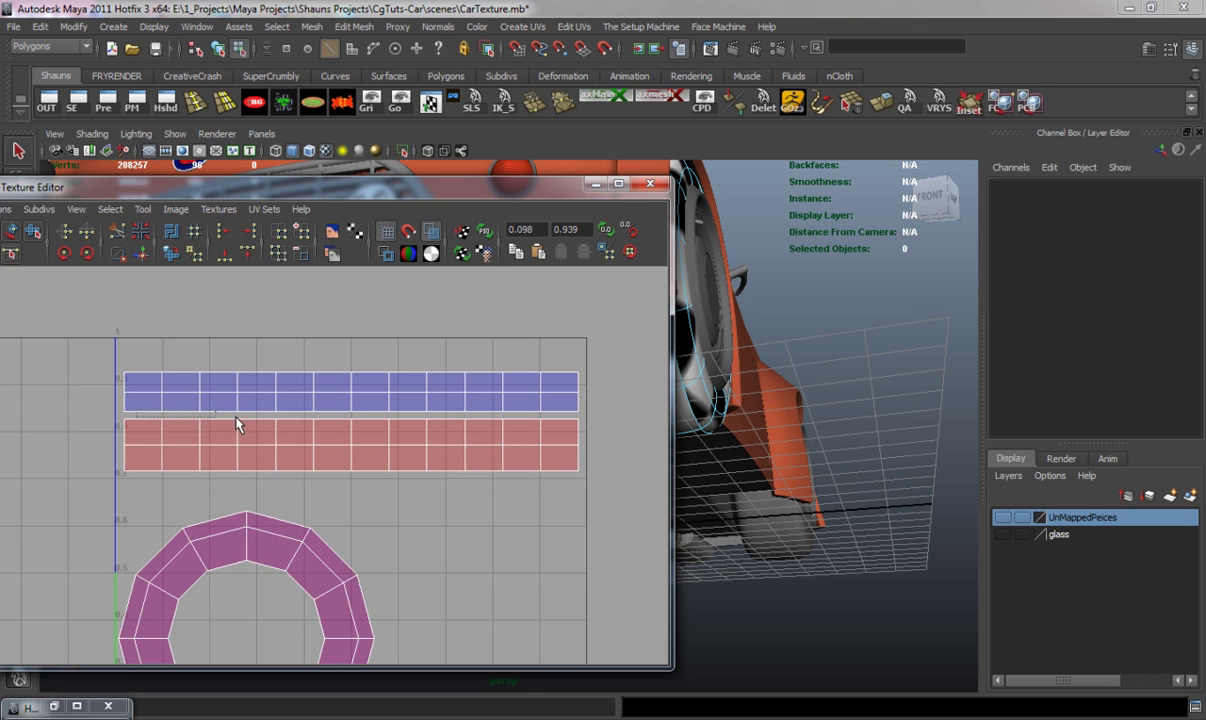
pyautogui.click(572, 422)
pyautogui.scroll(4, 371, 474)
pyautogui.scroll(-4, 372, 478)
# Select all faces of the lower, red-shaded tread strip and reverse their normals.
pyautogui.moveTo(129, 425); pyautogui.dragTo(92, 425, button='right')
pyautogui.moveTo(84, 416); pyautogui.dragTo(505, 495)
pyautogui.moveTo(614, 492); pyautogui.dragTo(612, 490)
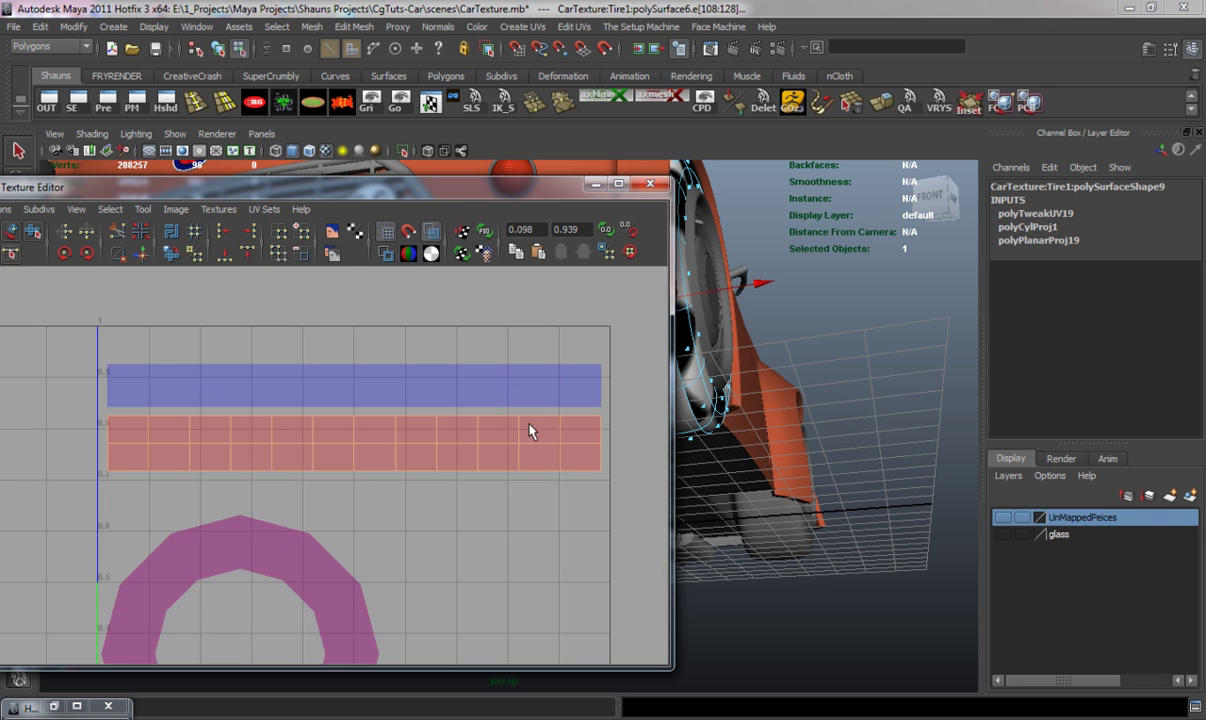
pyautogui.moveTo(523, 188); pyautogui.dragTo(391, 187)
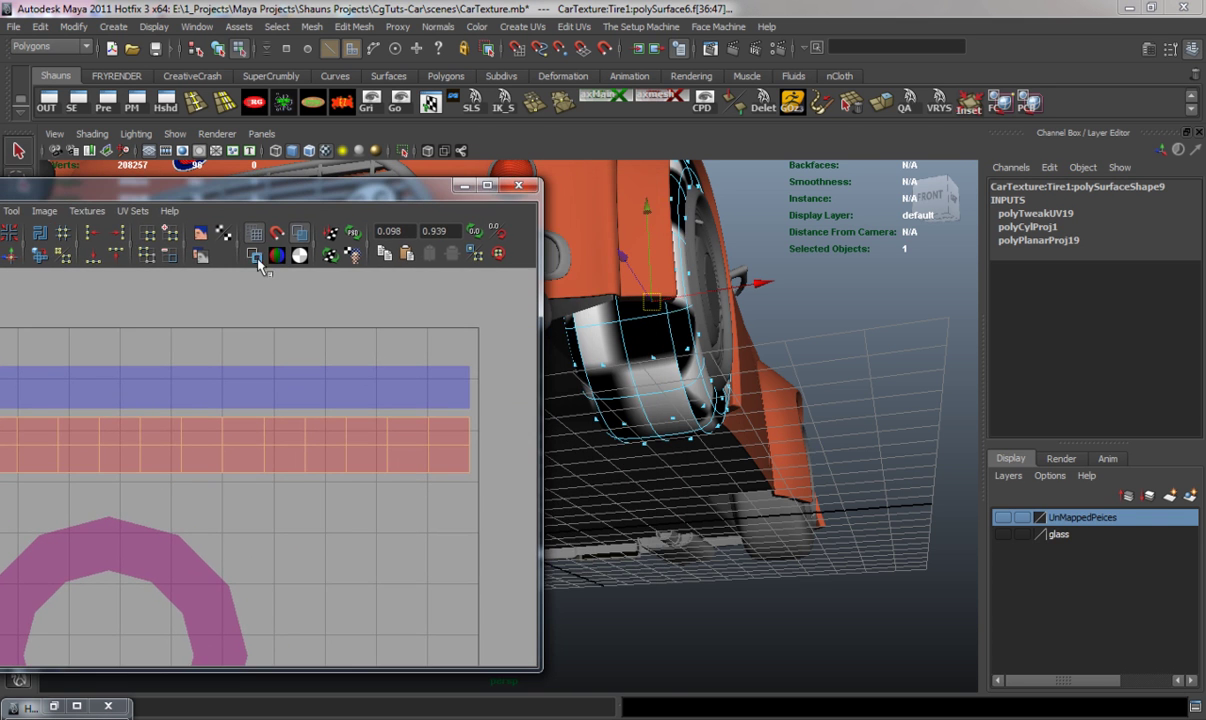
pyautogui.moveTo(292, 185); pyautogui.dragTo(632, 163)
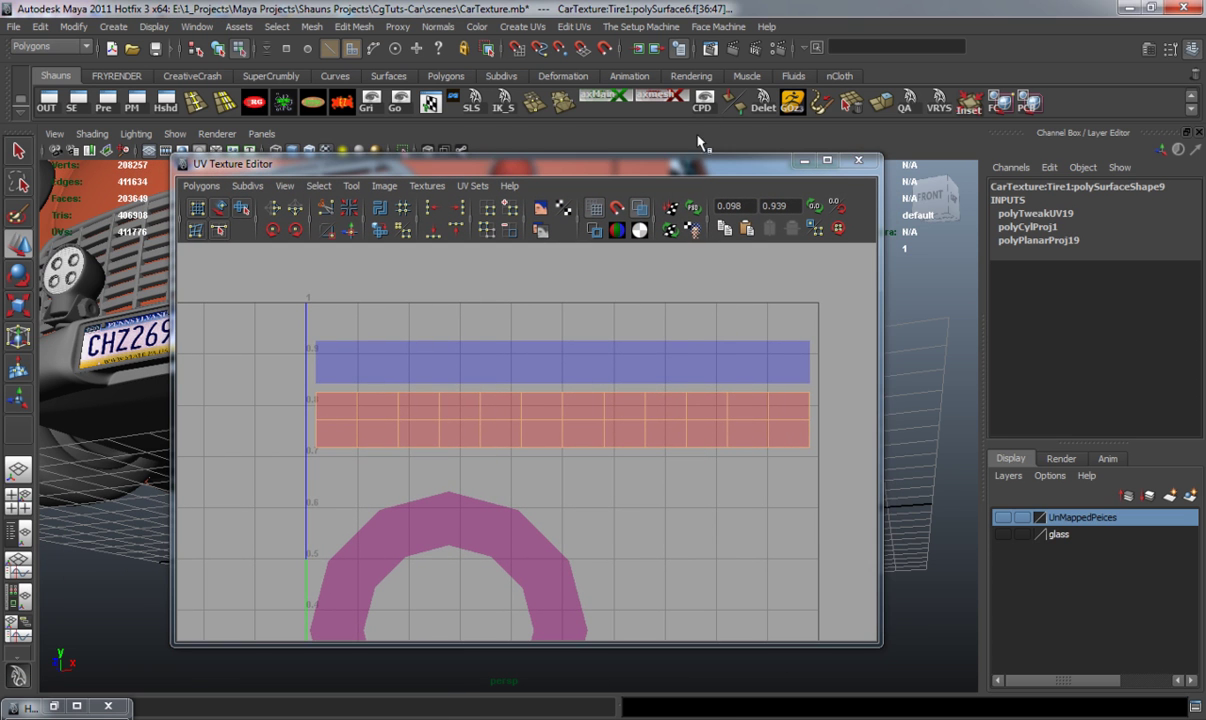
pyautogui.press('g')
pyautogui.click(654, 513)
# Select one shaded sidewall shell, slide it beside the other ring to compare their orientation, and undo the move.
pyautogui.keyDown('alt'); pyautogui.moveTo(633, 514); pyautogui.dragTo(557, 515, button='right'); pyautogui.keyUp('alt')
pyautogui.keyDown('alt'); pyautogui.moveTo(557, 515); pyautogui.dragTo(533, 450, button='middle'); pyautogui.keyUp('alt')
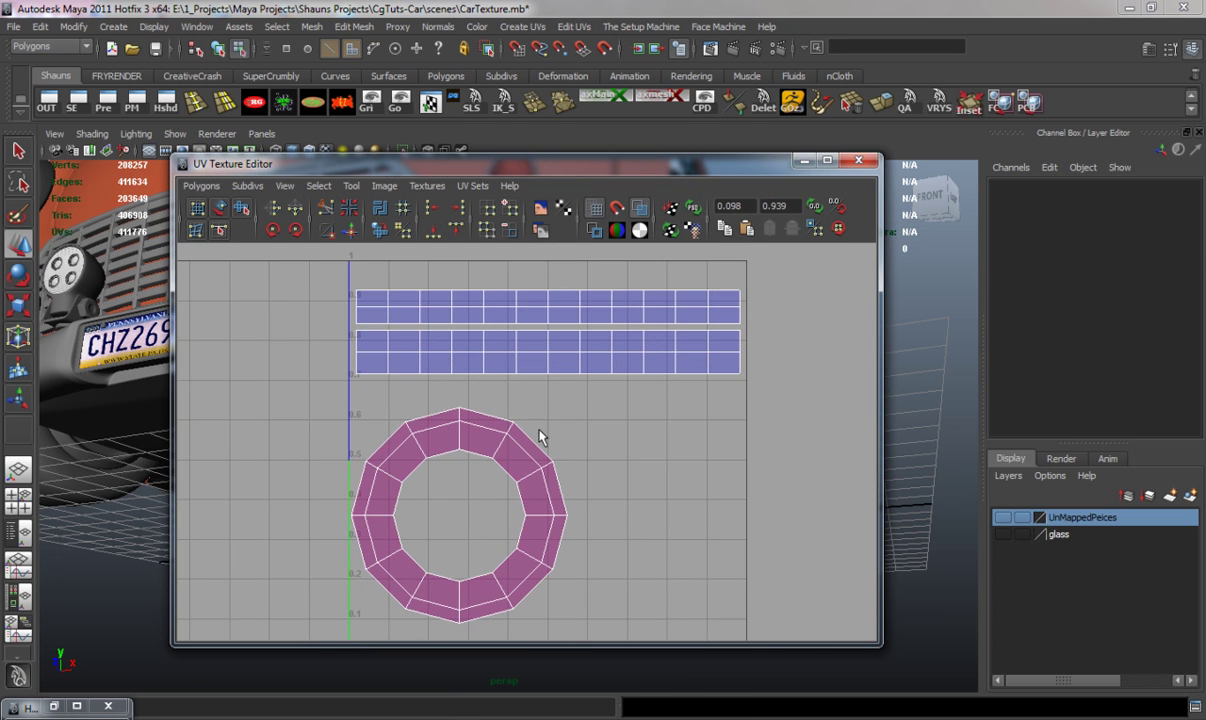
pyautogui.click(512, 422)
pyautogui.moveTo(512, 423); pyautogui.dragTo(587, 401, button='right')
pyautogui.click(511, 423)
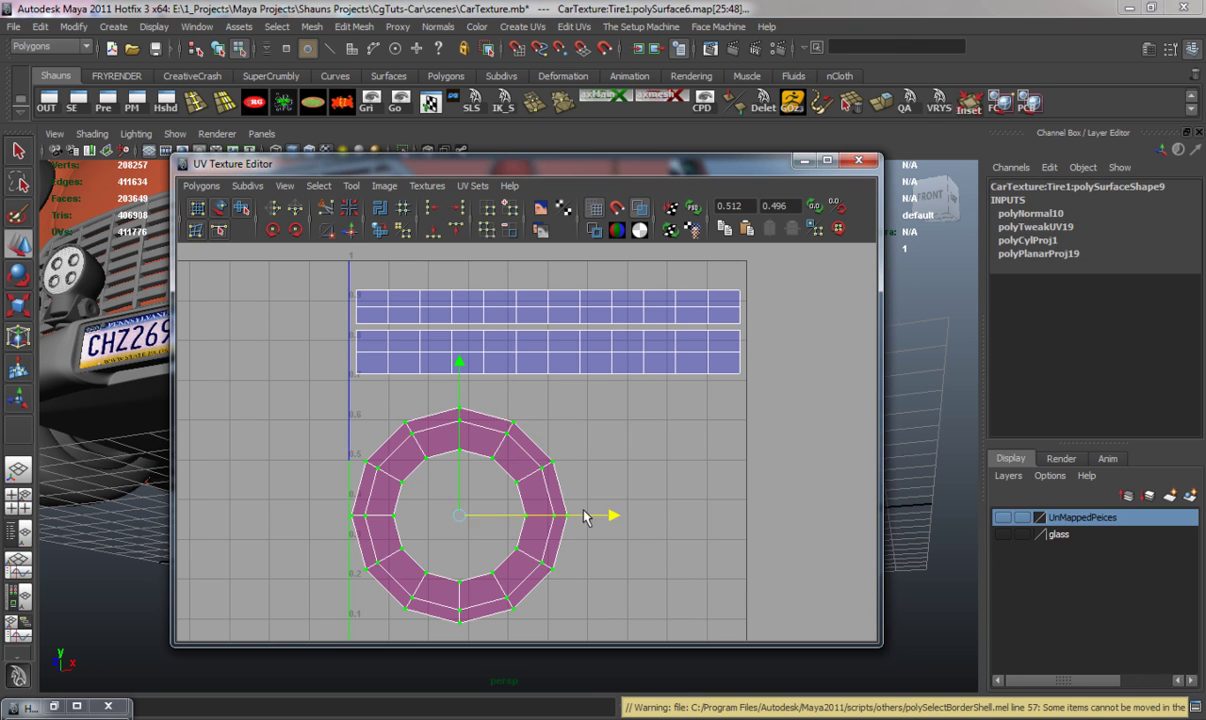
pyautogui.moveTo(616, 511); pyautogui.dragTo(762, 520)
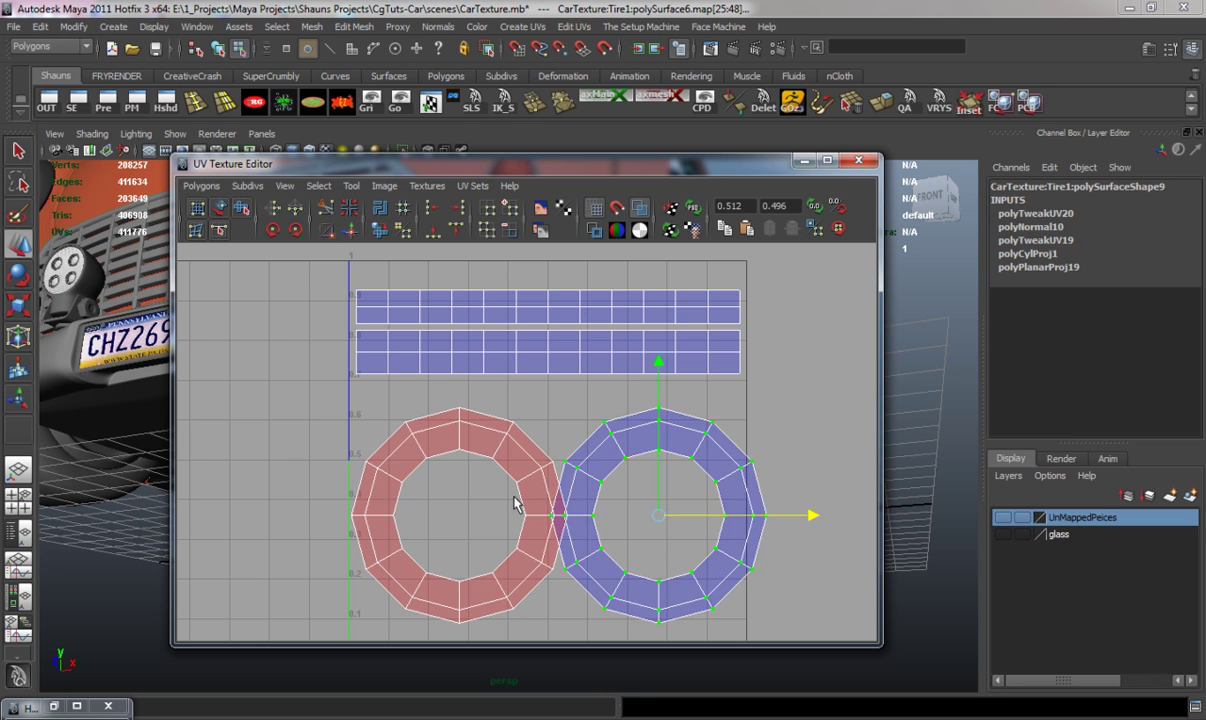
pyautogui.hotkey('ctrl', 'z')
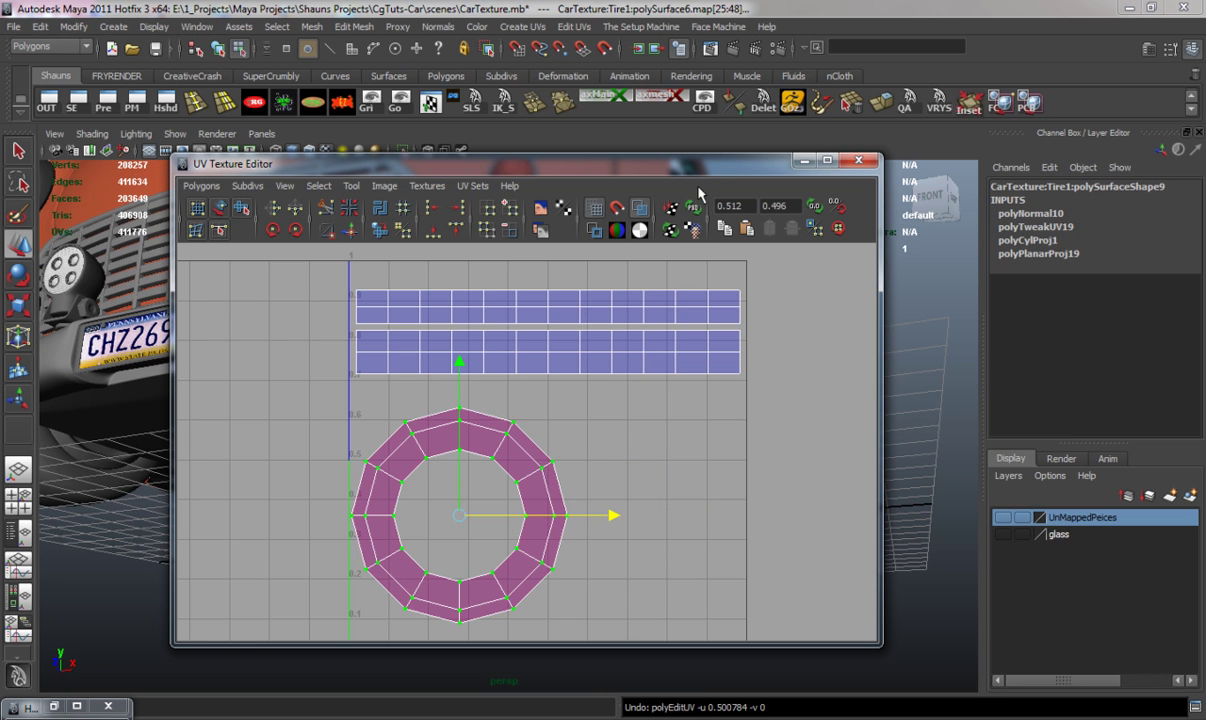
# Select all of the tire's UVs and open the UV Snapshot options.
pyautogui.moveTo(709, 169); pyautogui.dragTo(665, 162)
pyautogui.moveTo(219, 263); pyautogui.dragTo(742, 576)
pyautogui.moveTo(770, 628); pyautogui.dragTo(768, 626)
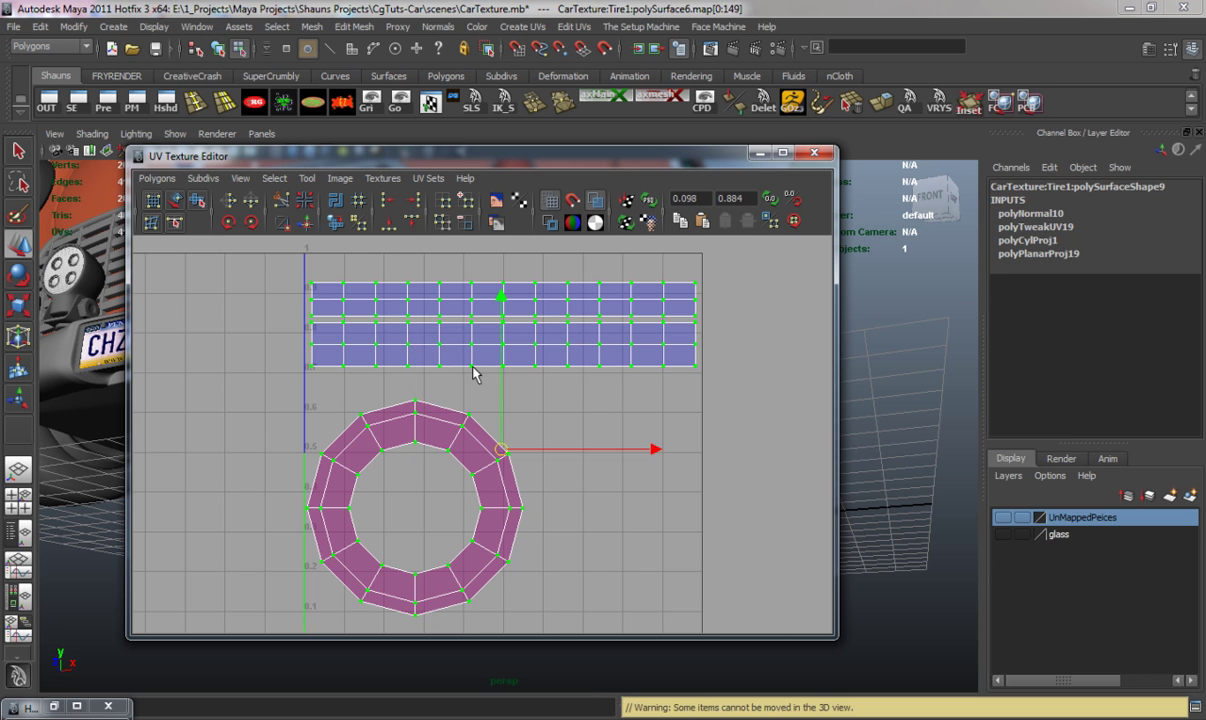
pyautogui.click(157, 178)
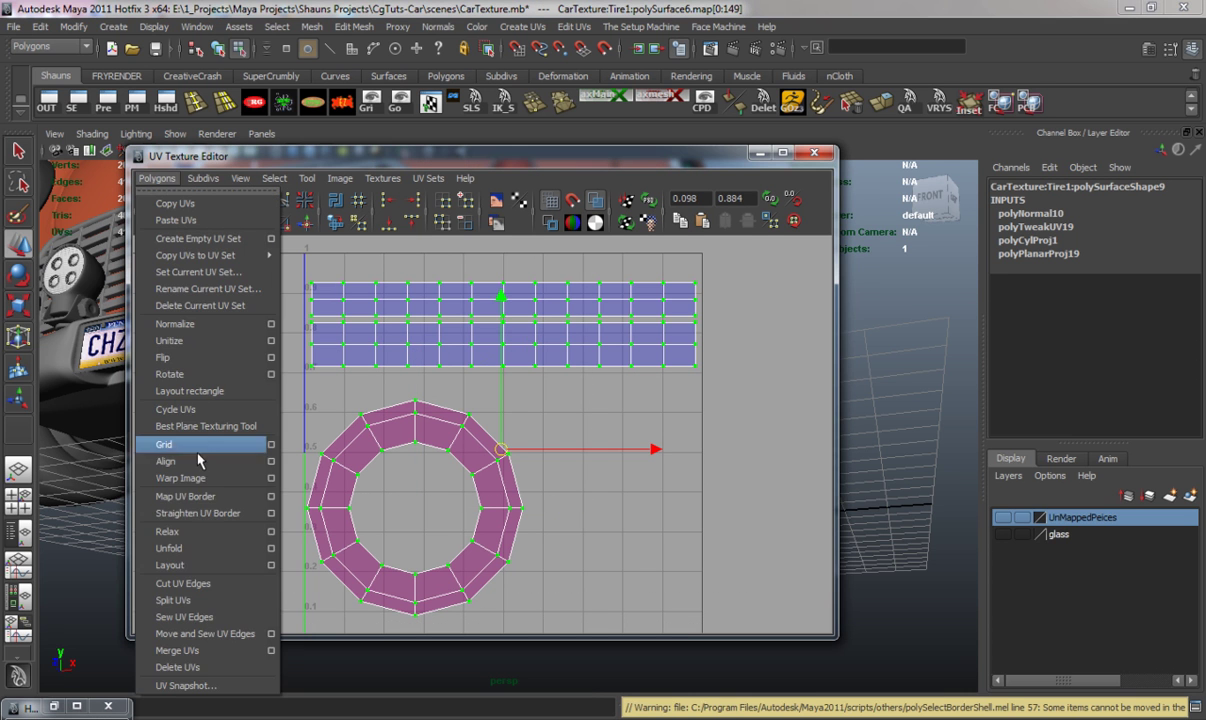
pyautogui.click(200, 684)
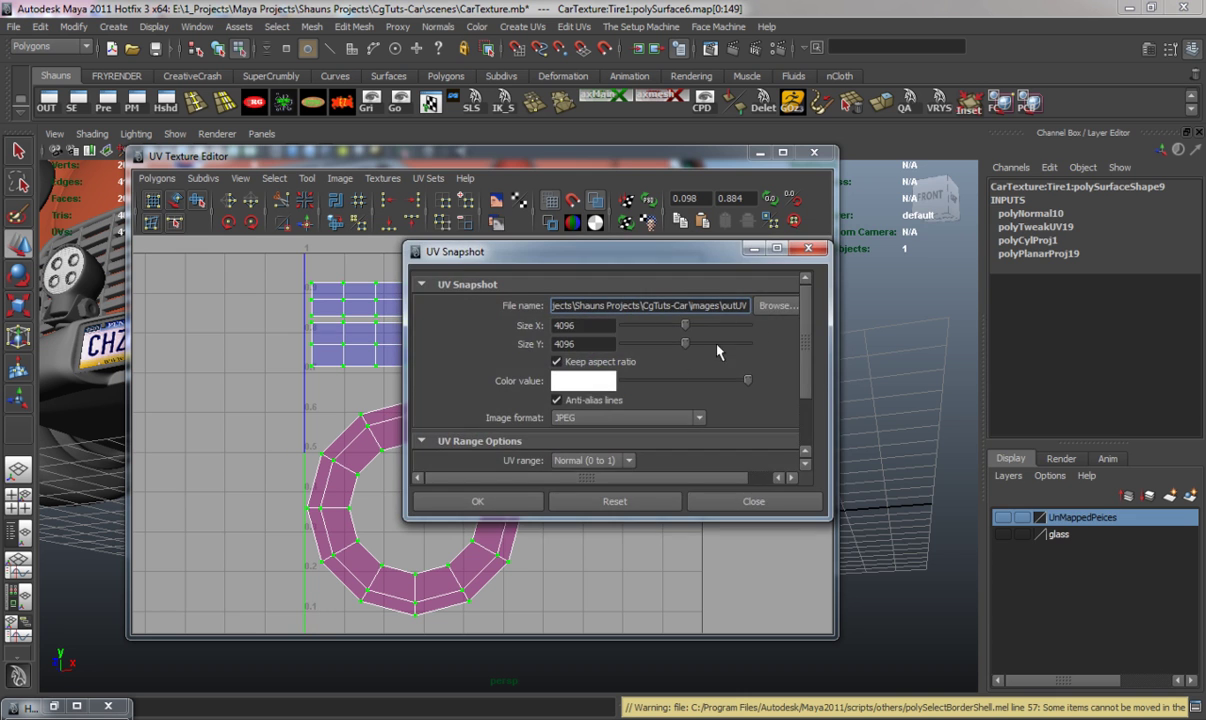
# Set the UV snapshot's output file to TireUv in the Desktop folder.
pyautogui.click(775, 306)
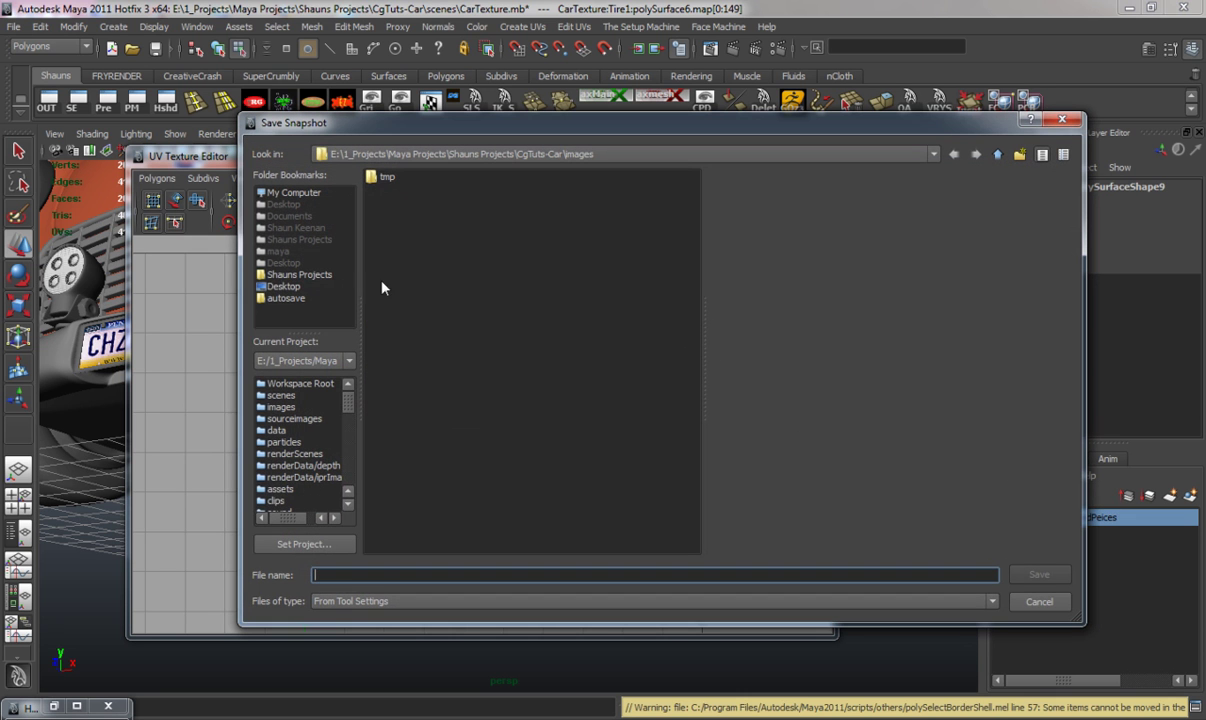
pyautogui.click(282, 287)
pyautogui.click(385, 576)
pyautogui.write('TireU')
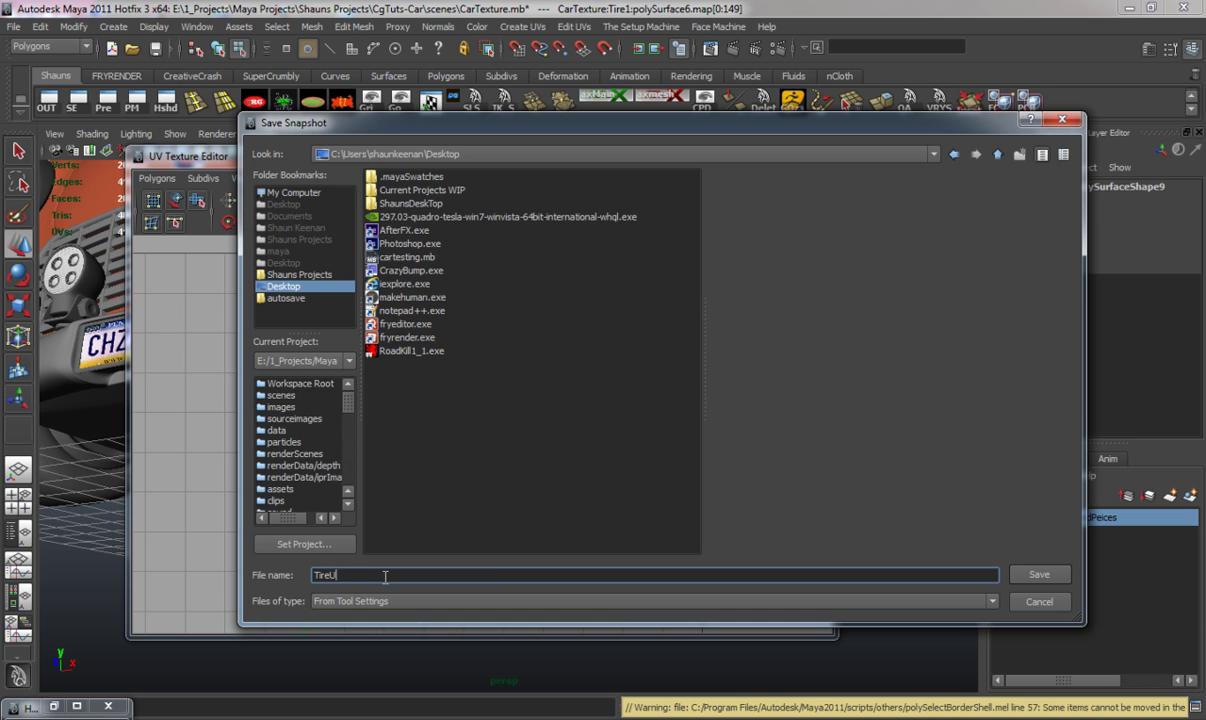
pyautogui.write('v')
pyautogui.click(1039, 575)
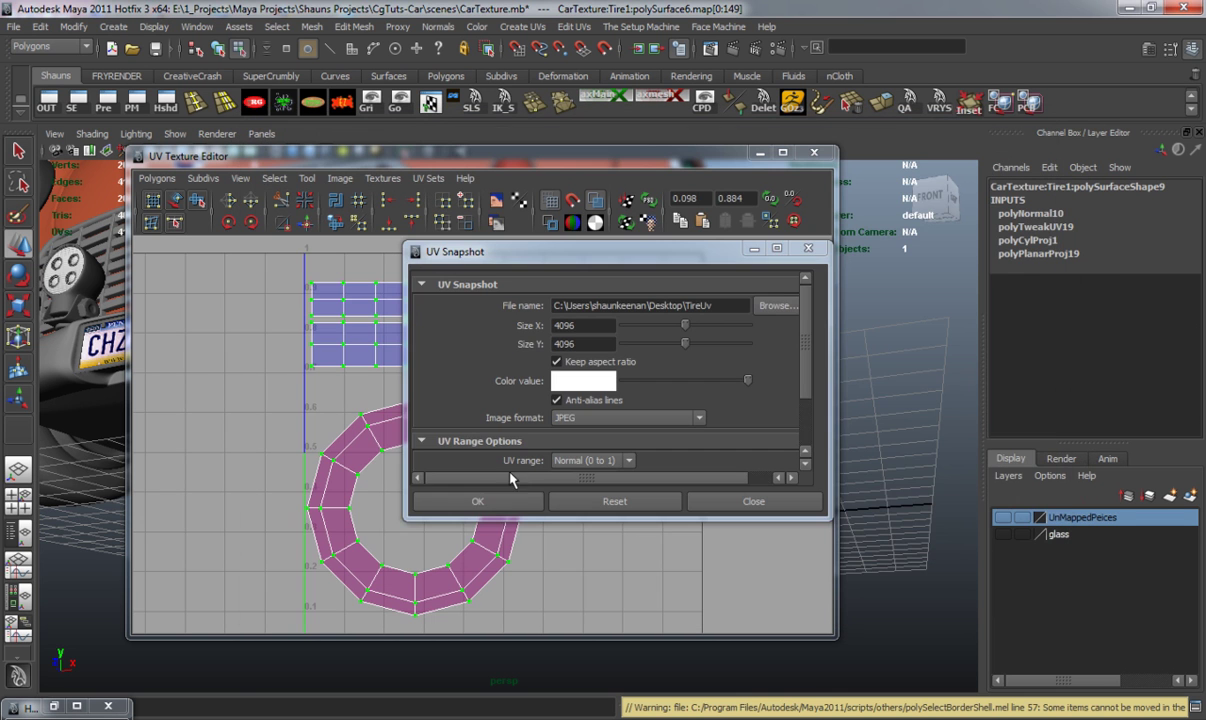
# Minimize the UV Texture Editor, view the car's front in the viewport and restore the Hypershade window.
pyautogui.click(757, 154)
pyautogui.keyDown('alt'); pyautogui.moveTo(278, 245); pyautogui.dragTo(269, 323); pyautogui.keyUp('alt')
pyautogui.scroll(-6, 320, 313)
pyautogui.keyDown('alt'); pyautogui.moveTo(269, 323); pyautogui.dragTo(295, 405, button='middle'); pyautogui.keyUp('alt')
pyautogui.moveTo(545, 430); pyautogui.dragTo(600, 430, button='right')
pyautogui.scroll(3, 538, 478)
pyautogui.click(54, 706)
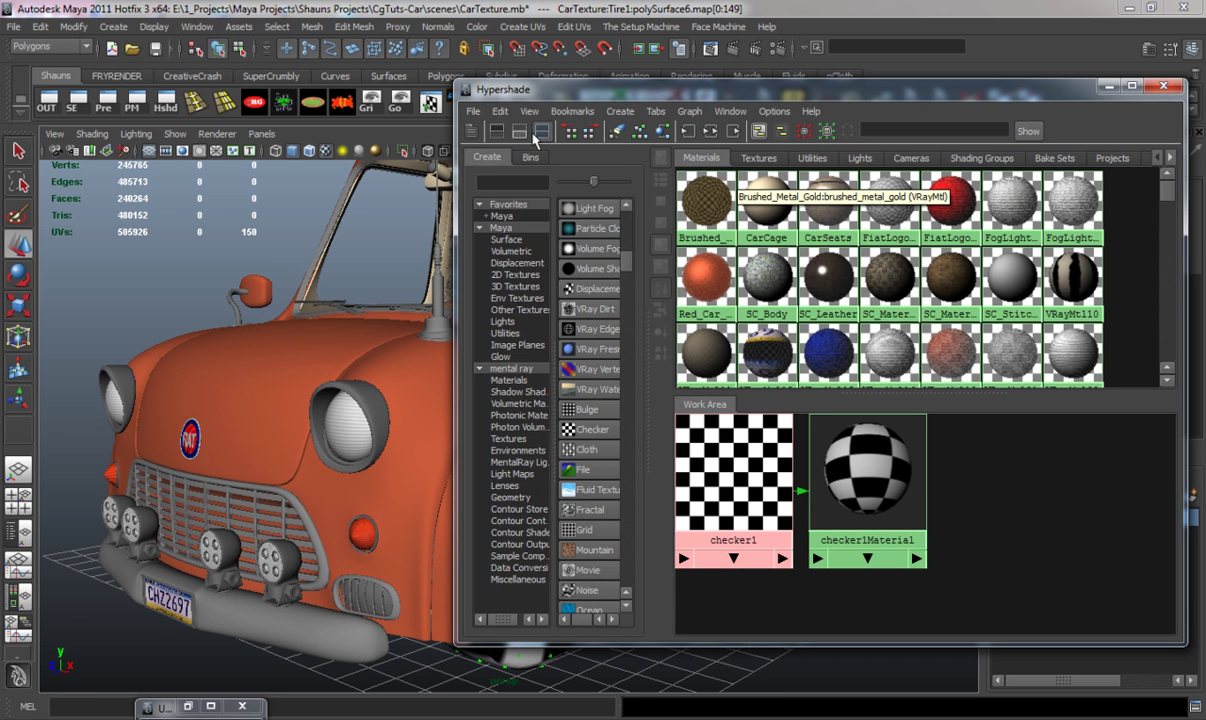
# Clear the Hypershade work area, widen the node creation list and create a new Blinn material.
pyautogui.click(588, 131)
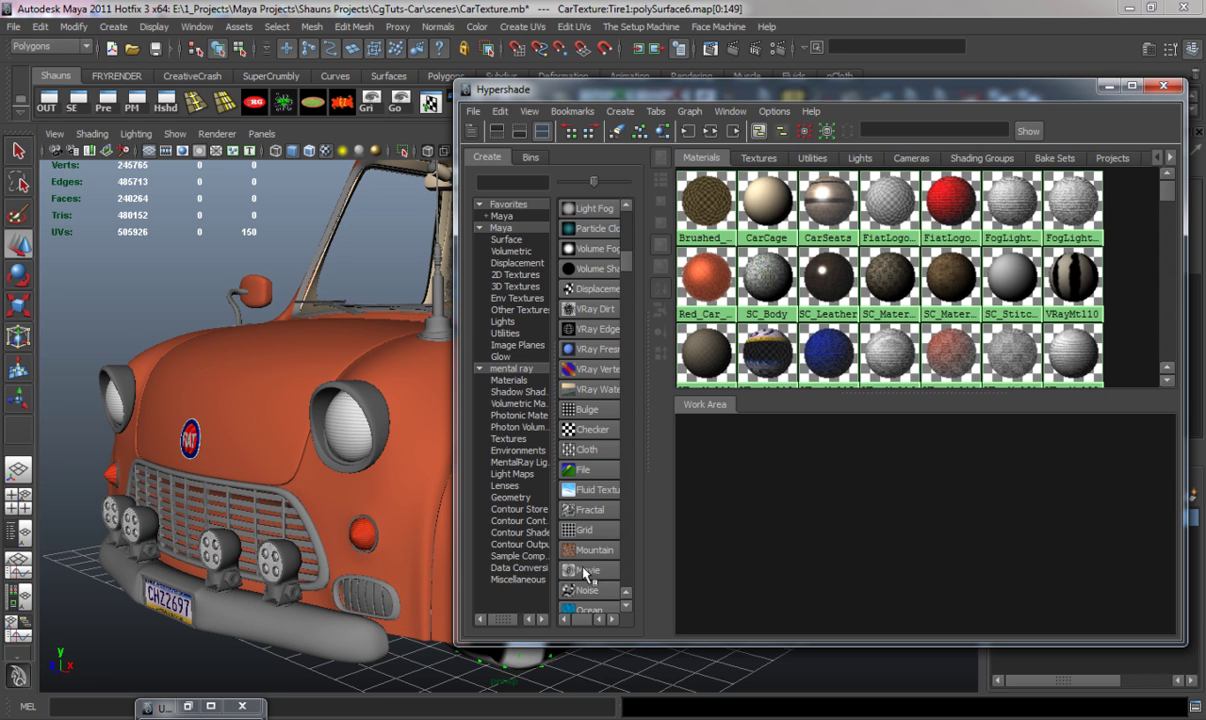
pyautogui.scroll(-7, 582, 370)
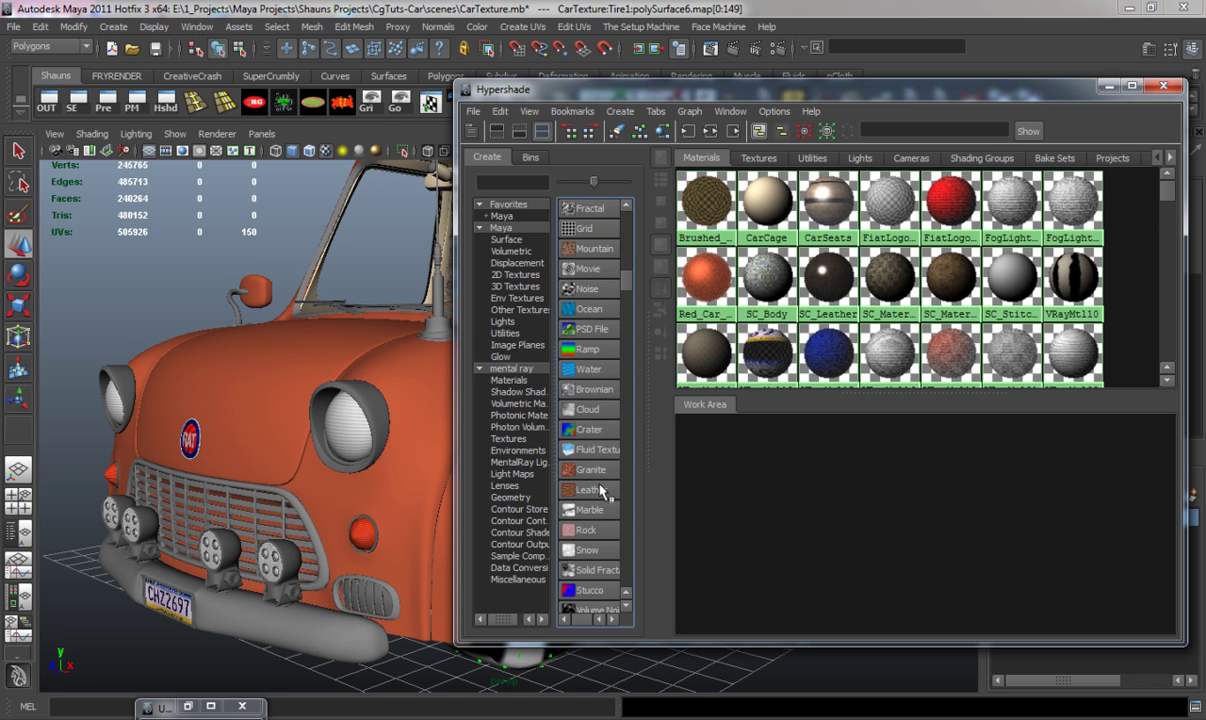
pyautogui.scroll(-3, 602, 490)
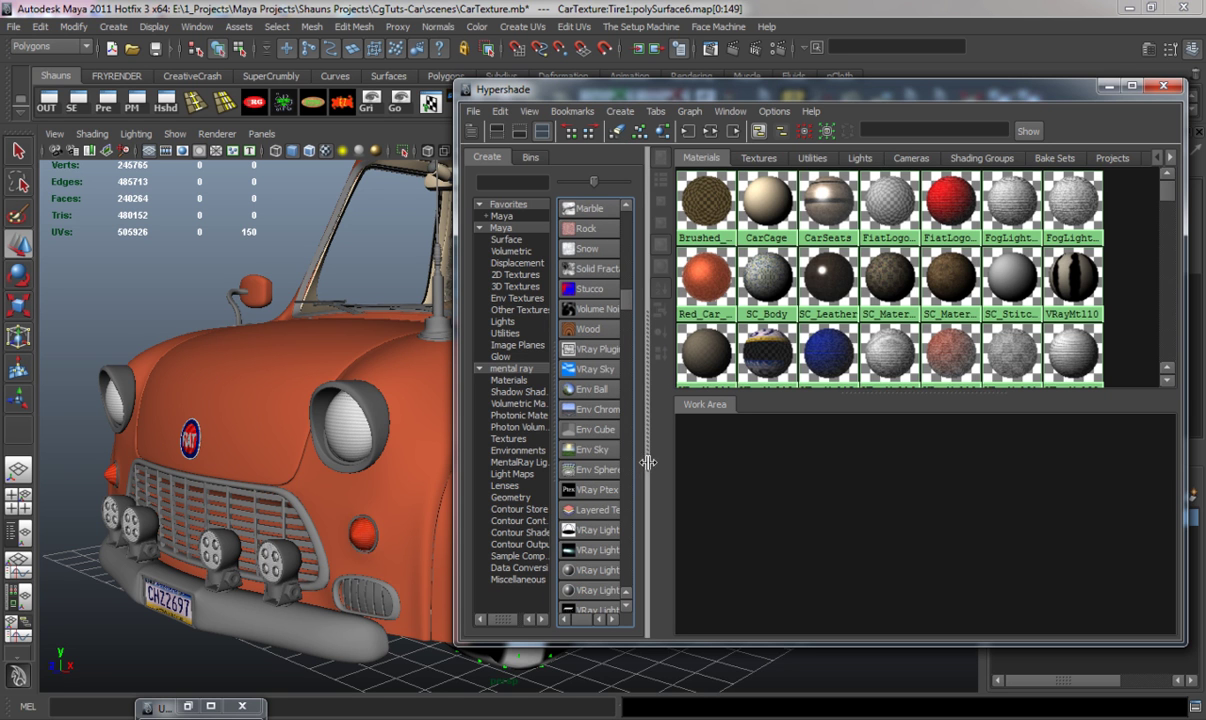
pyautogui.moveTo(650, 461); pyautogui.dragTo(716, 475)
pyautogui.moveTo(602, 436); pyautogui.dragTo(553, 436)
pyautogui.moveTo(698, 307); pyautogui.dragTo(697, 200)
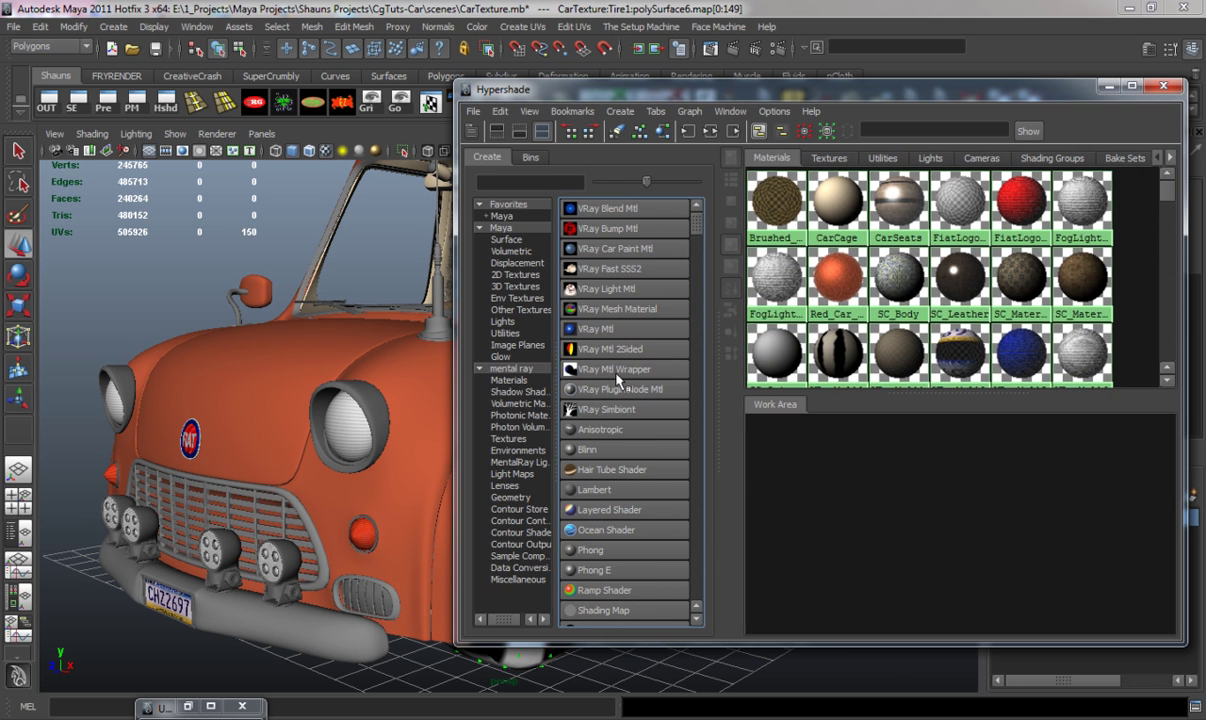
pyautogui.moveTo(590, 449); pyautogui.dragTo(767, 476, button='middle')
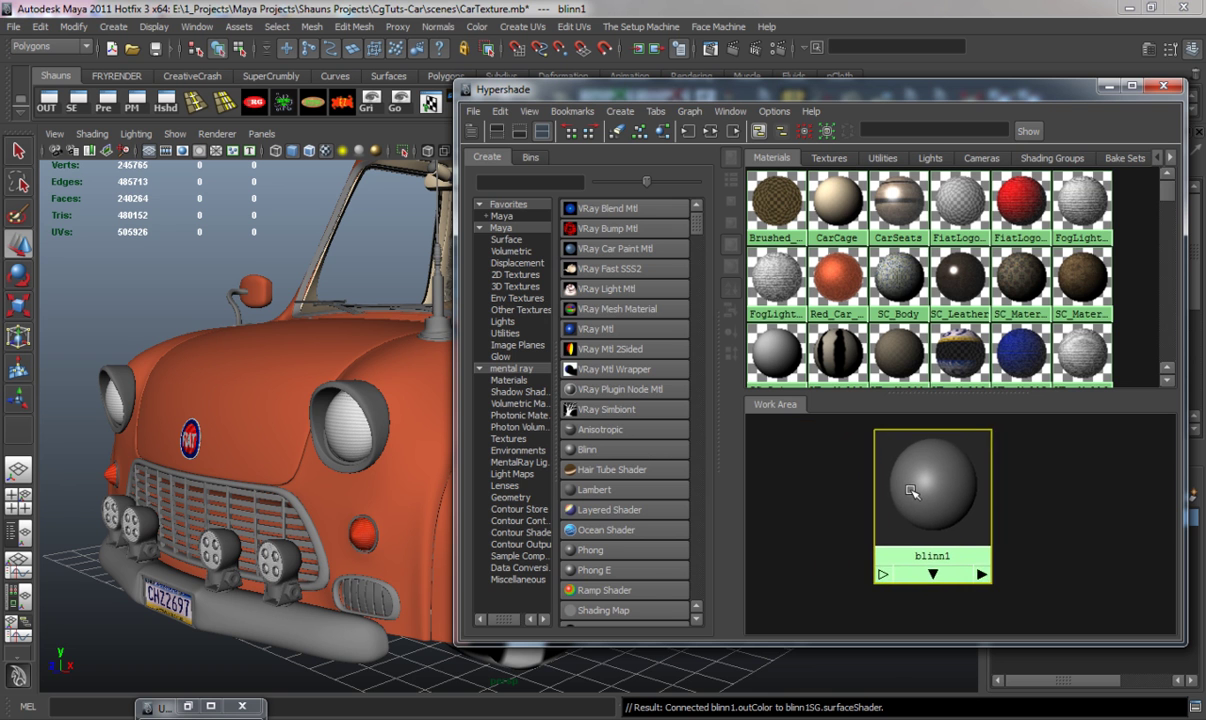
pyautogui.scroll(-1, 609, 498)
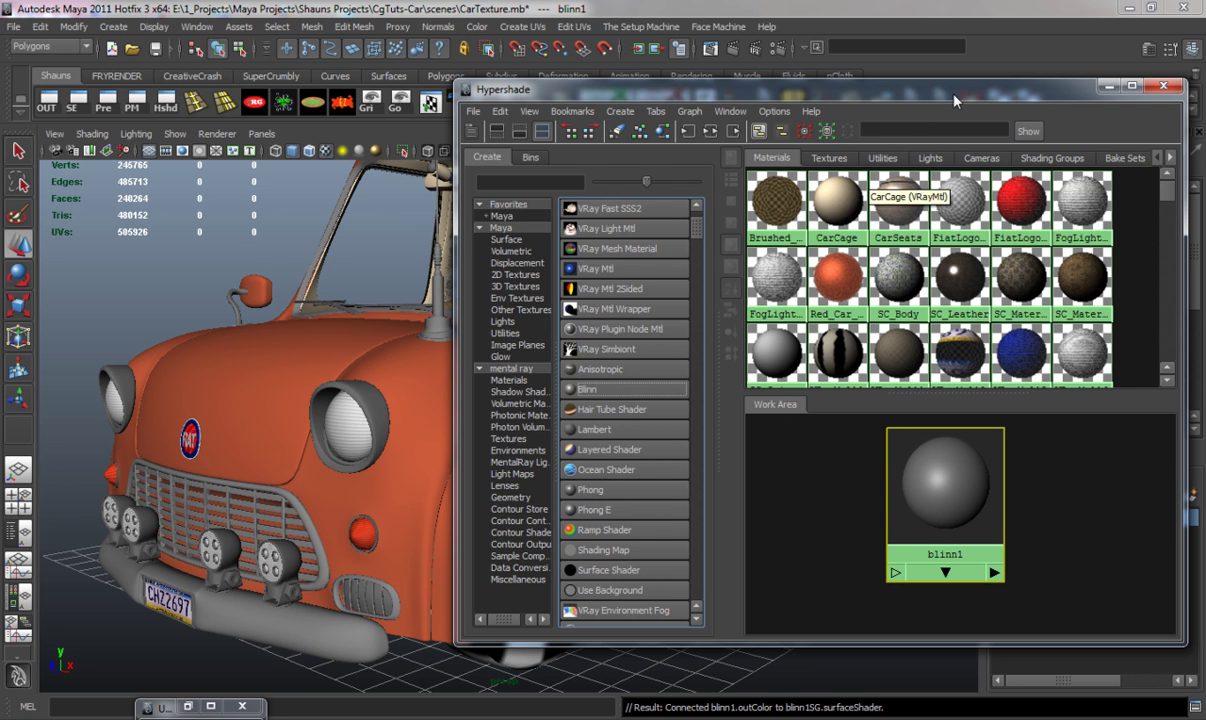
# Connect a File texture to the new Blinn's Color and set the texture's Filter Type to Off.
pyautogui.moveTo(898, 88); pyautogui.dragTo(472, 97)
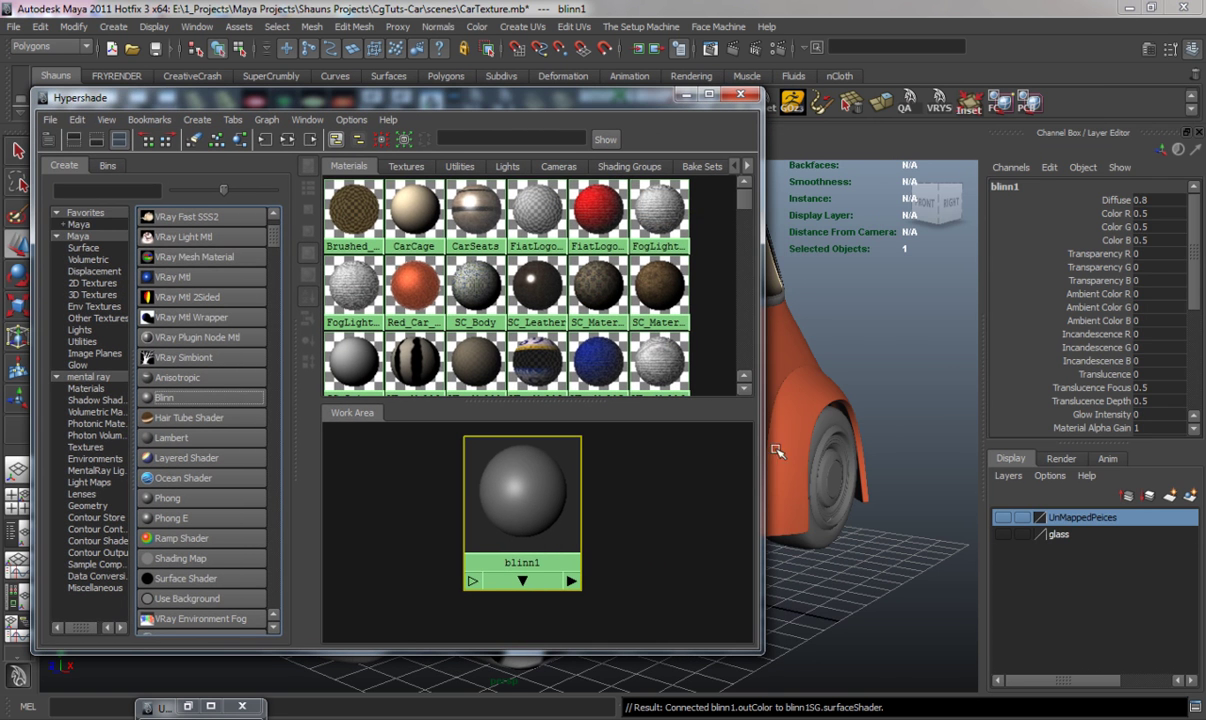
pyautogui.doubleClick(499, 503)
pyautogui.hotkey('ctrl', 'a')
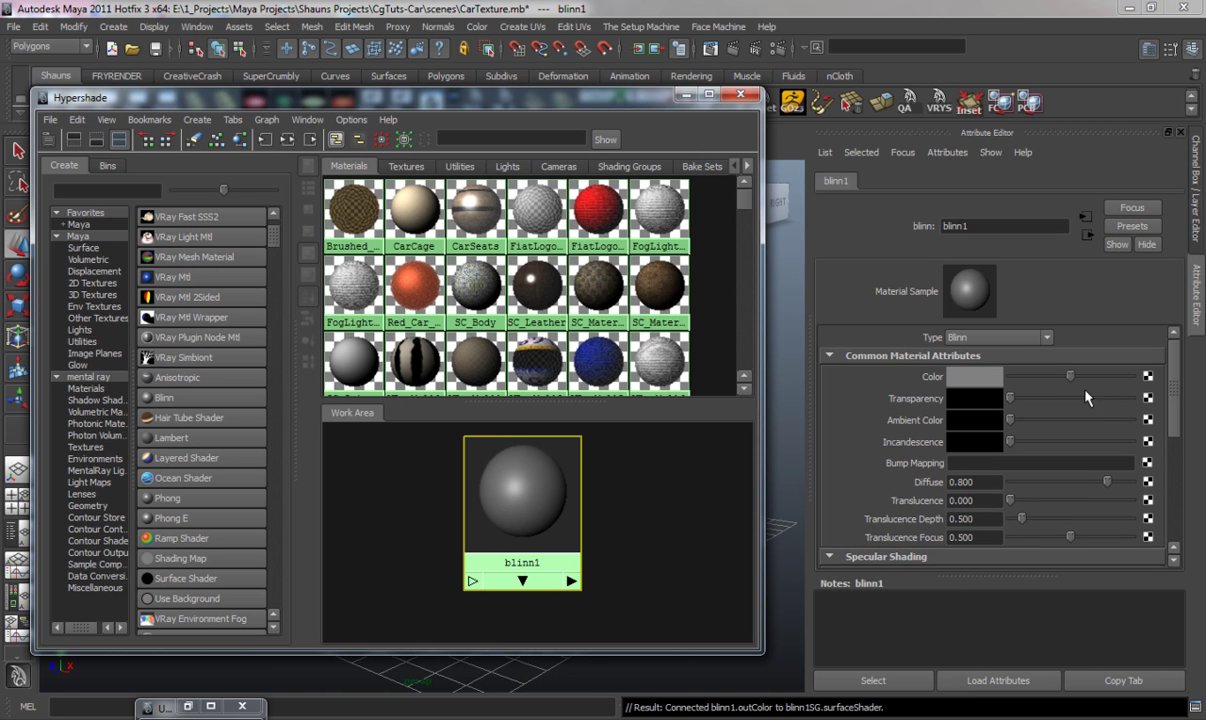
pyautogui.click(1146, 379)
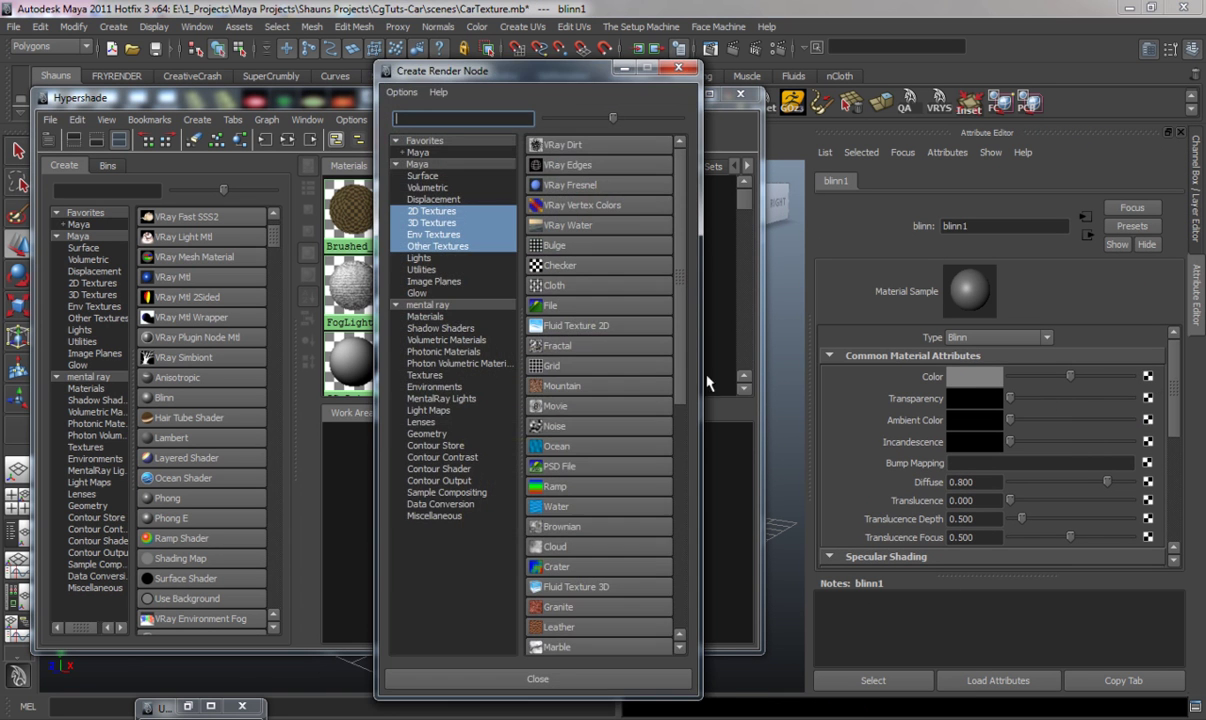
pyautogui.click(545, 304)
pyautogui.click(990, 355)
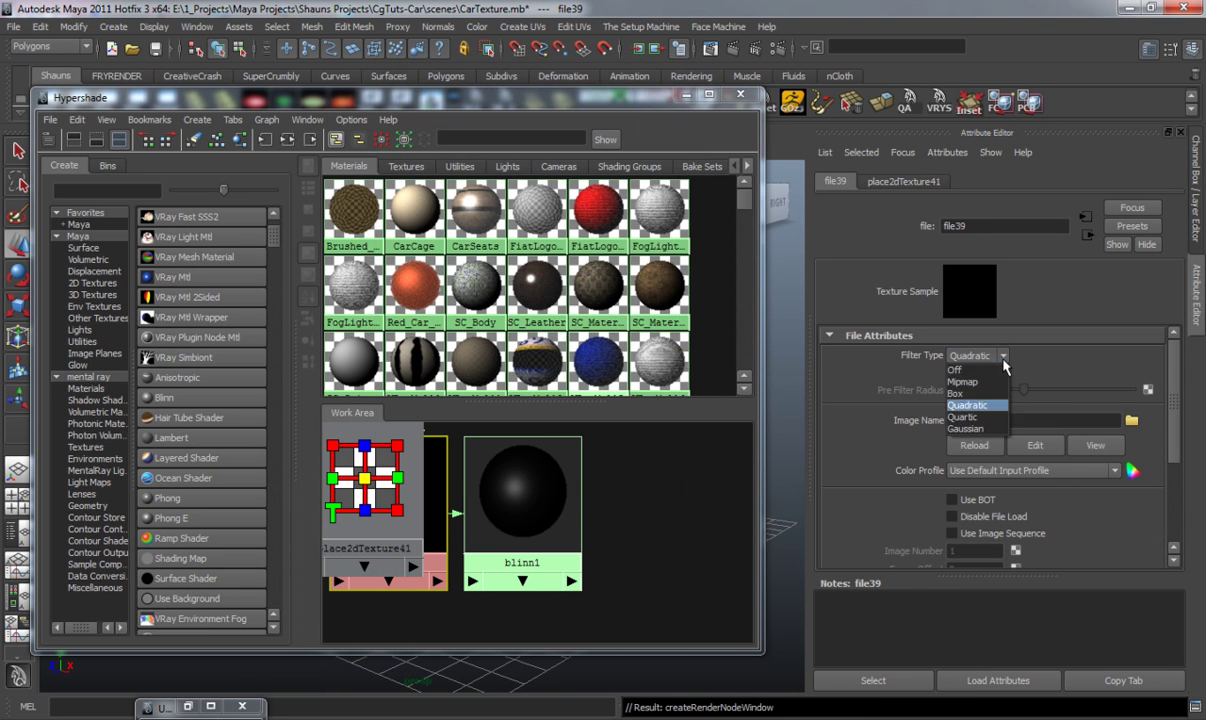
pyautogui.click(985, 370)
# Load TireBase.jpg from the project's sourceimages folder as the file texture's image.
pyautogui.click(1131, 421)
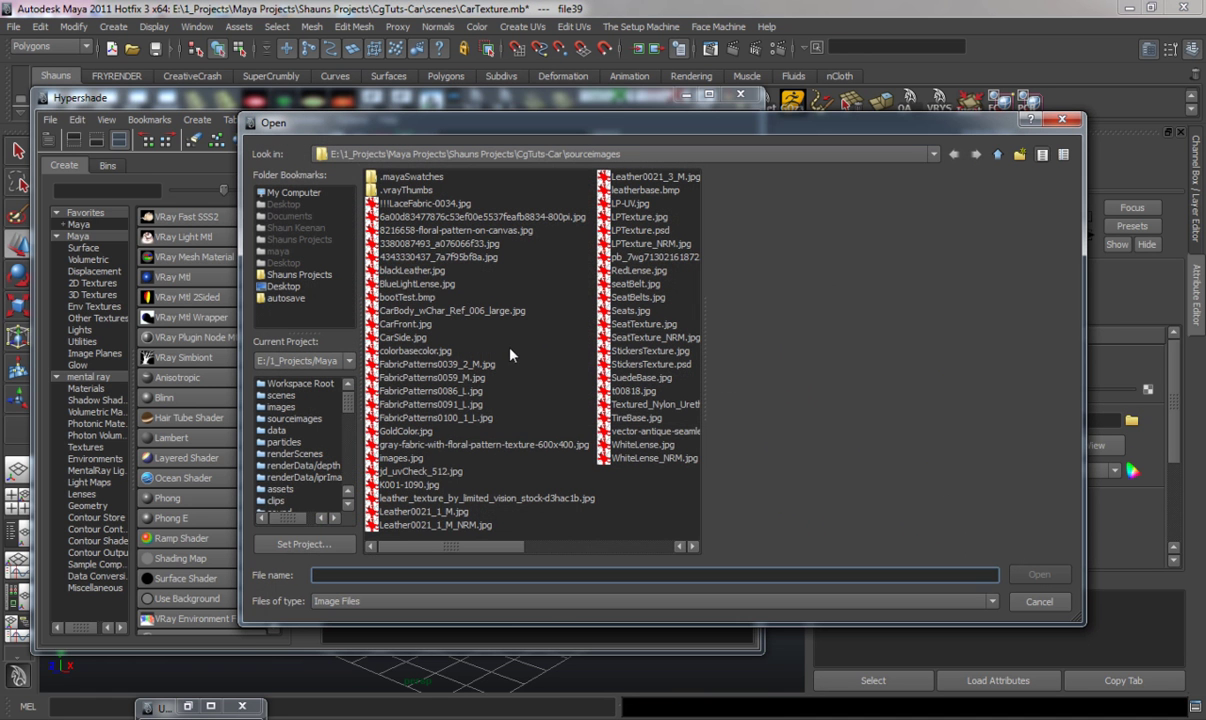
pyautogui.click(623, 419)
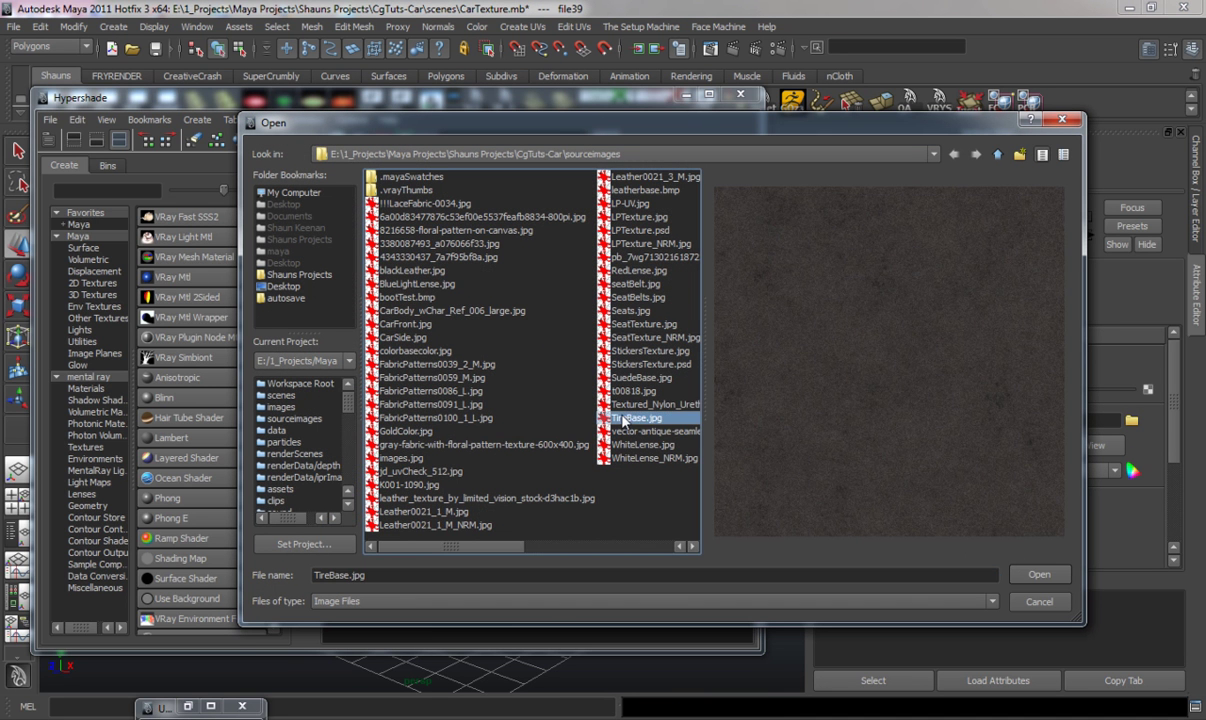
pyautogui.click(1040, 574)
# Assign the new Blinn material to the car's front tire in place of the checker material.
pyautogui.moveTo(617, 97); pyautogui.dragTo(287, 104)
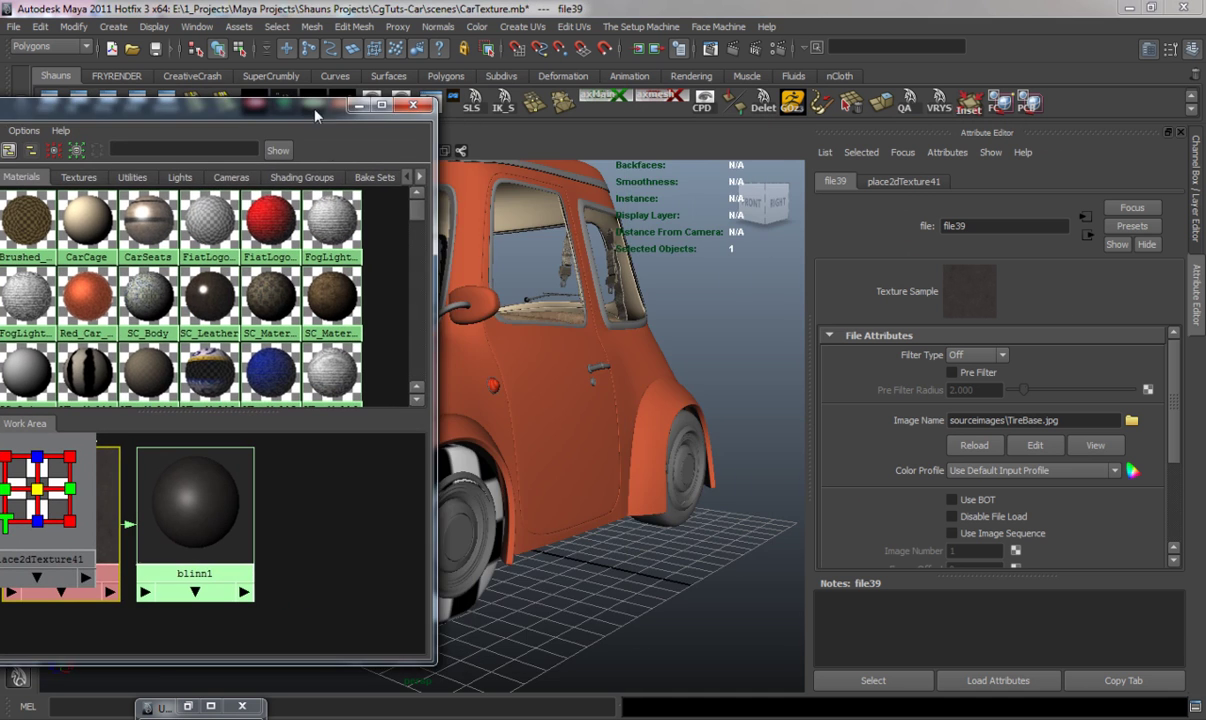
pyautogui.keyDown('alt'); pyautogui.moveTo(500, 483); pyautogui.dragTo(588, 466, button='right'); pyautogui.keyUp('alt')
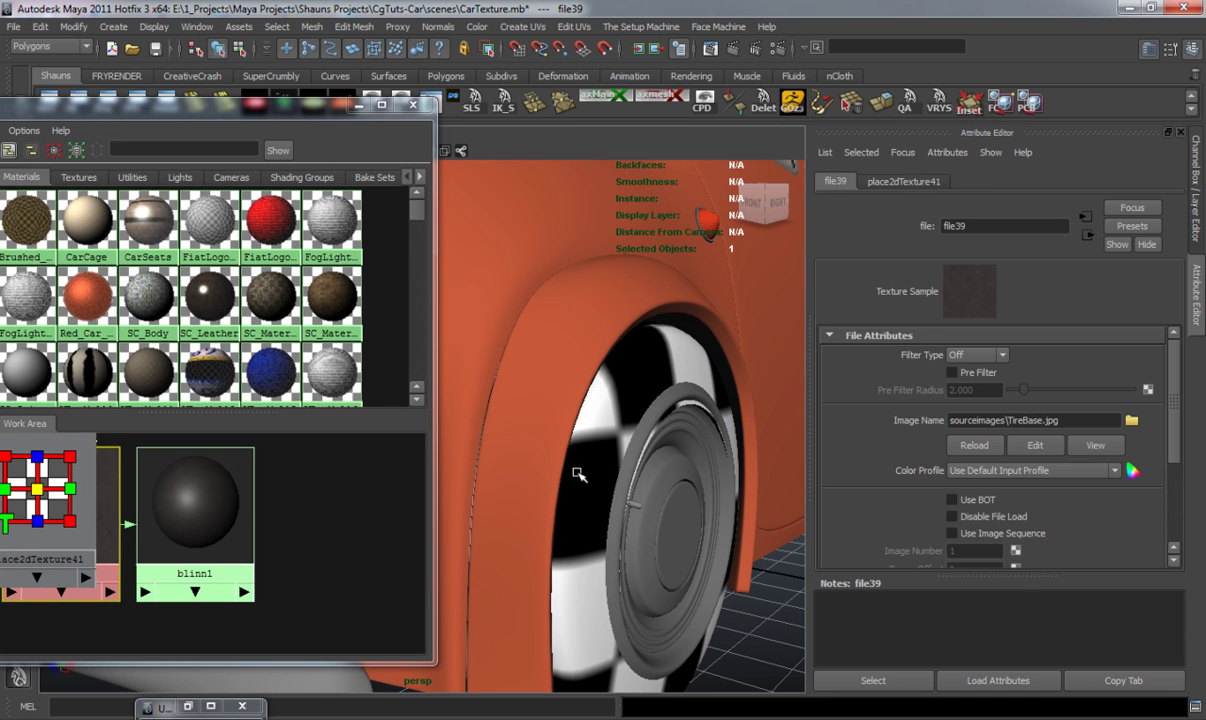
pyautogui.click(578, 474)
pyautogui.moveTo(225, 505); pyautogui.dragTo(215, 463, button='right')
pyautogui.click(712, 580)
pyautogui.keyDown('alt'); pyautogui.moveTo(671, 580); pyautogui.dragTo(657, 538); pyautogui.keyUp('alt')
# Set the tire texture's placement to Repeat UV 8 by 8, with Mirror U and Mirror V enabled.
pyautogui.click(126, 521)
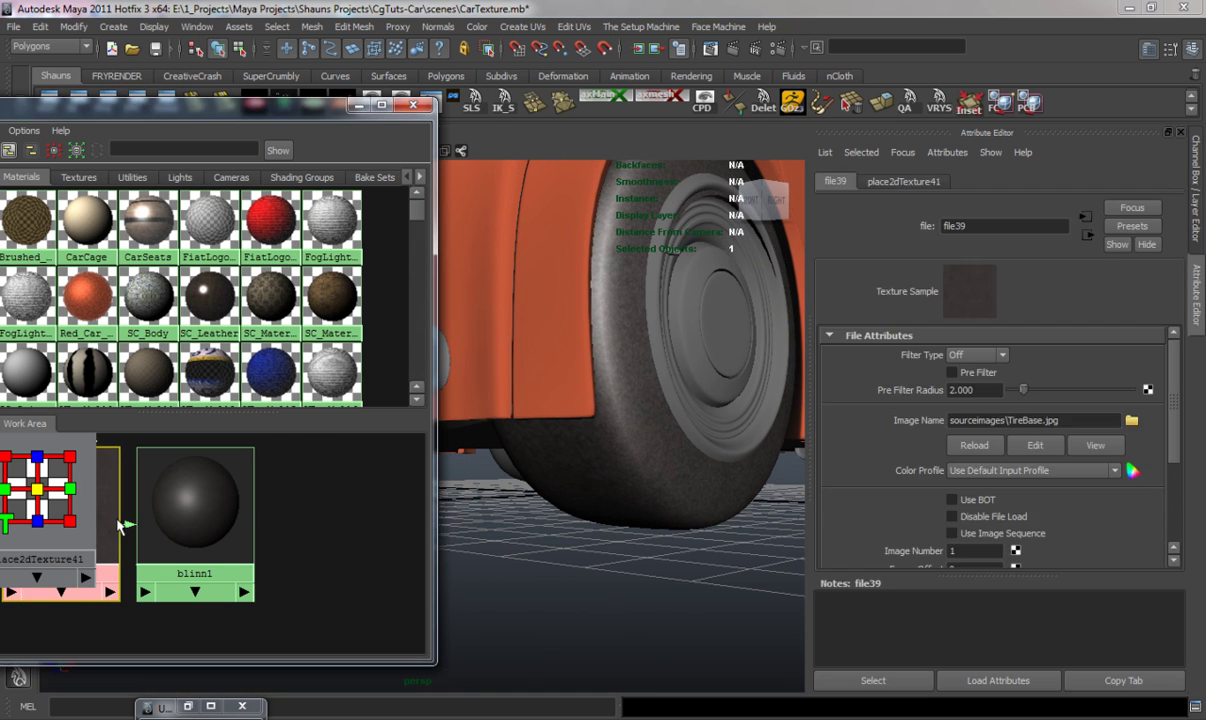
pyautogui.click(900, 183)
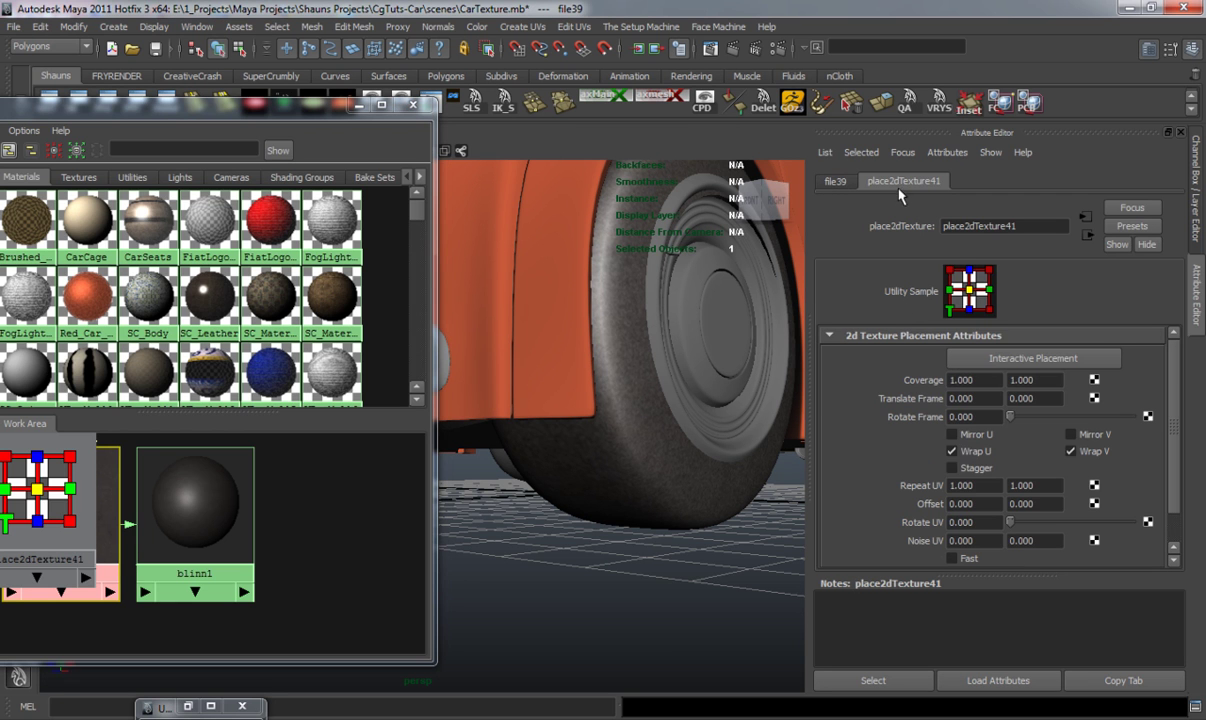
pyautogui.click(970, 485)
pyautogui.write('8')
pyautogui.press('Tab')
pyautogui.write('8')
pyautogui.press('Return')
pyautogui.keyDown('alt'); pyautogui.moveTo(693, 435); pyautogui.dragTo(546, 517); pyautogui.keyUp('alt')
# Select the front tire with its file texture and convert it to a 4096 x 4096 file texture.
pyautogui.click(526, 567)
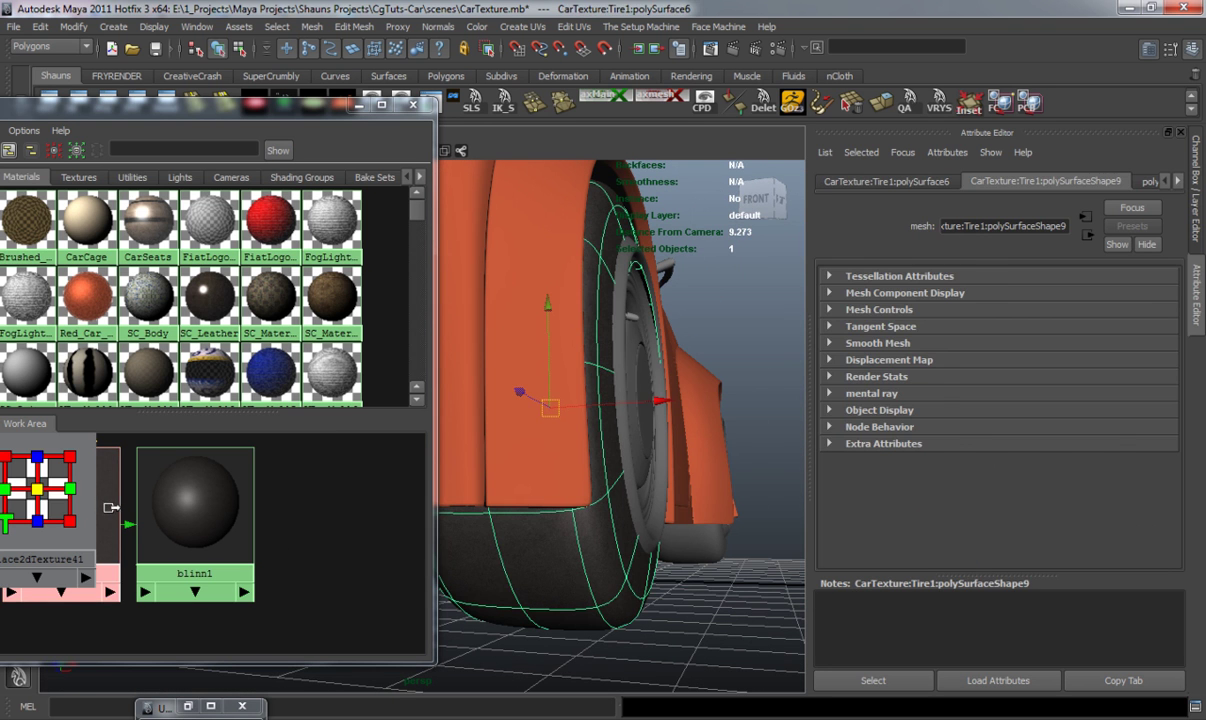
pyautogui.click(102, 478)
pyautogui.moveTo(254, 123); pyautogui.dragTo(653, 139)
pyautogui.click(148, 145)
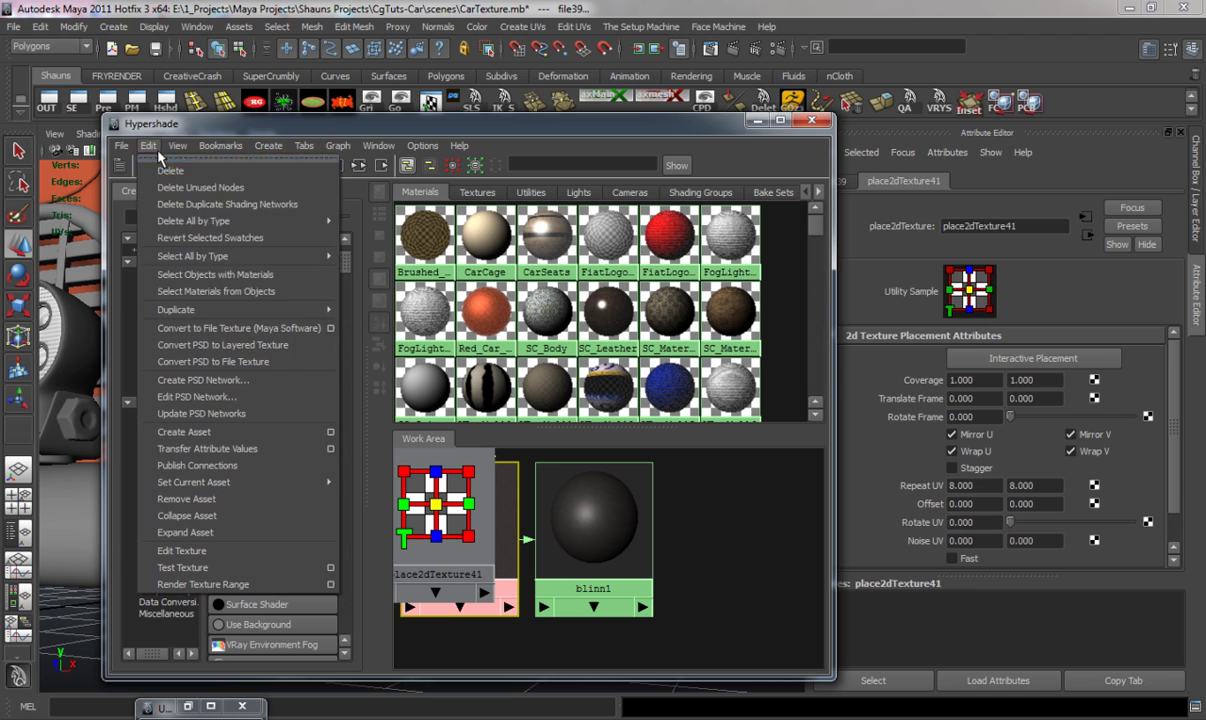
pyautogui.click(329, 328)
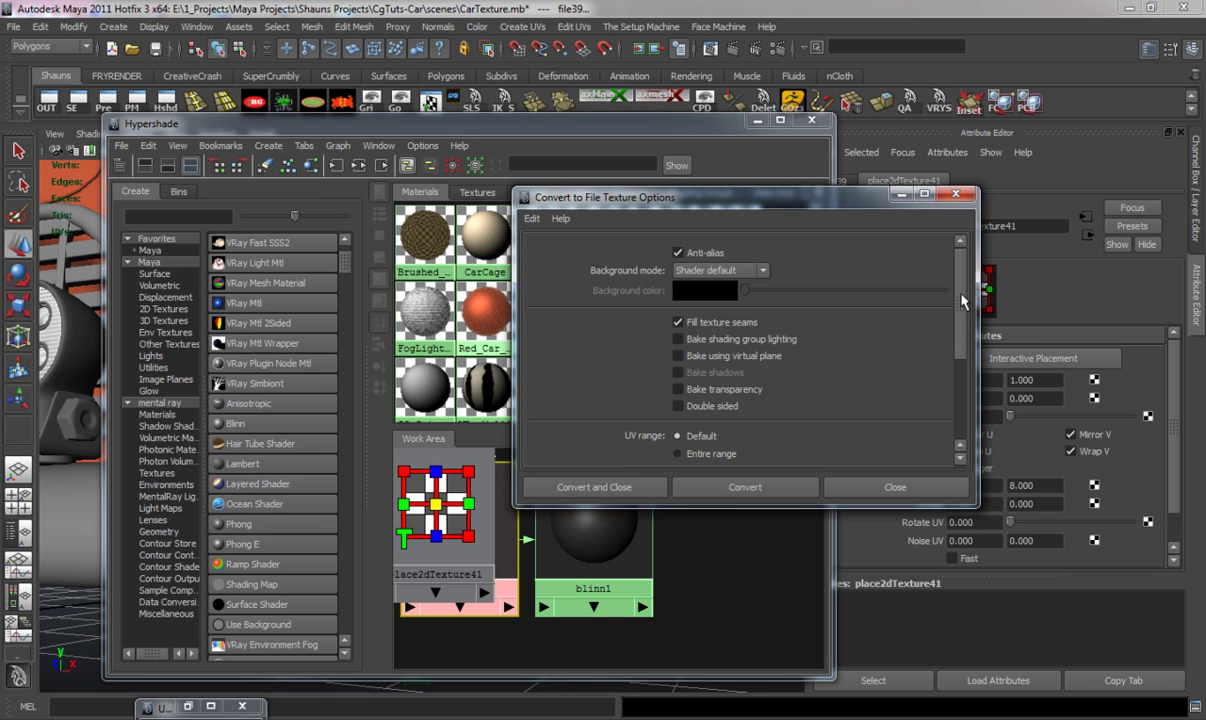
pyautogui.moveTo(965, 315); pyautogui.dragTo(826, 428)
pyautogui.click(610, 487)
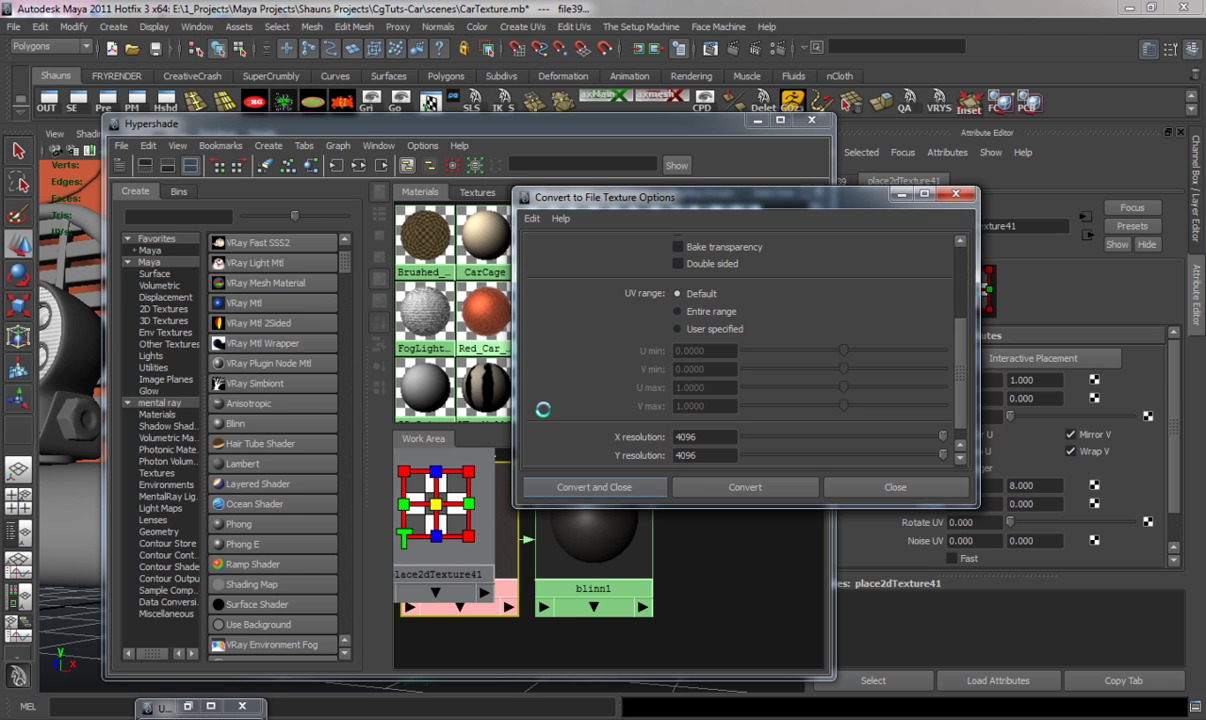
pyautogui.click(877, 488)
# Assign the default lambert1 material to the front tire, delete the unused Hypershade nodes and minimize the window.
pyautogui.scroll(-2, 812, 331)
pyautogui.scroll(-1, 812, 331)
pyautogui.moveTo(658, 131); pyautogui.dragTo(316, 129)
pyautogui.moveTo(591, 538); pyautogui.dragTo(654, 420, button='right')
pyautogui.moveTo(82, 332); pyautogui.dragTo(91, 295, button='right')
pyautogui.moveTo(296, 136); pyautogui.dragTo(541, 119)
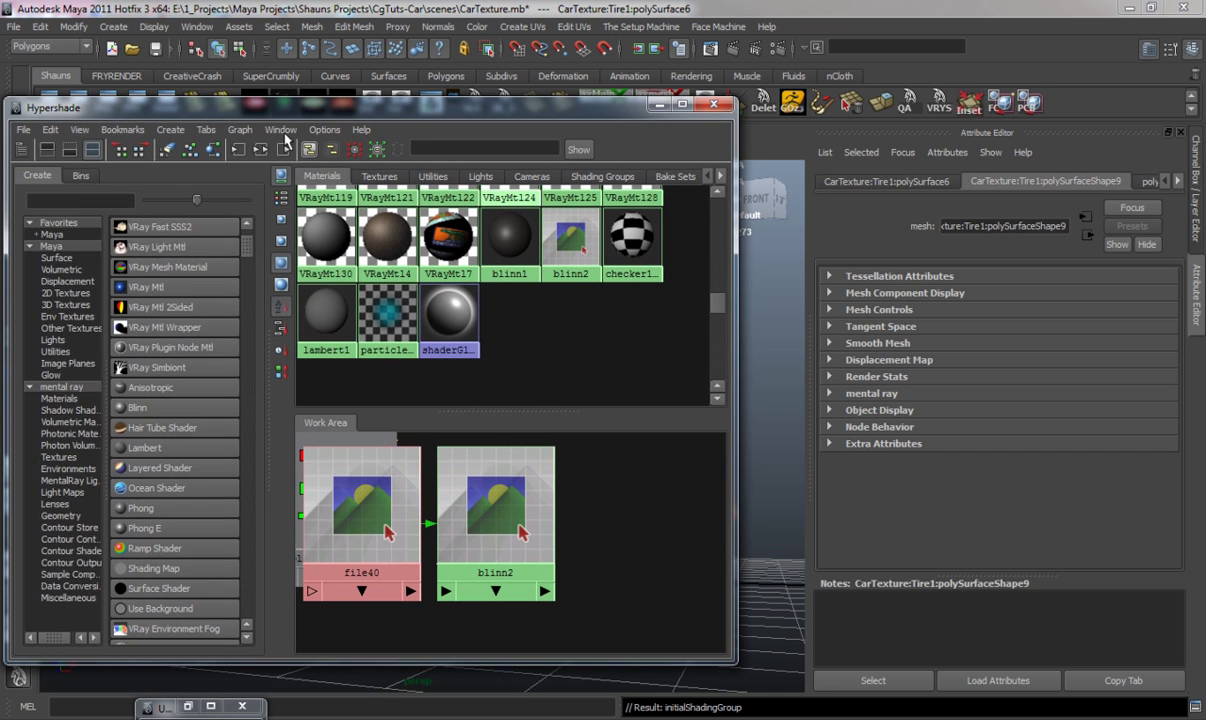
pyautogui.click(50, 129)
pyautogui.click(86, 173)
pyautogui.click(655, 106)
# Deselect the tire, close the Attribute Editor and save the CarTexture scene.
pyautogui.keyDown('alt'); pyautogui.moveTo(614, 390); pyautogui.dragTo(498, 398); pyautogui.keyUp('alt')
pyautogui.keyDown('alt'); pyautogui.moveTo(498, 398); pyautogui.dragTo(468, 423, button='right'); pyautogui.keyUp('alt')
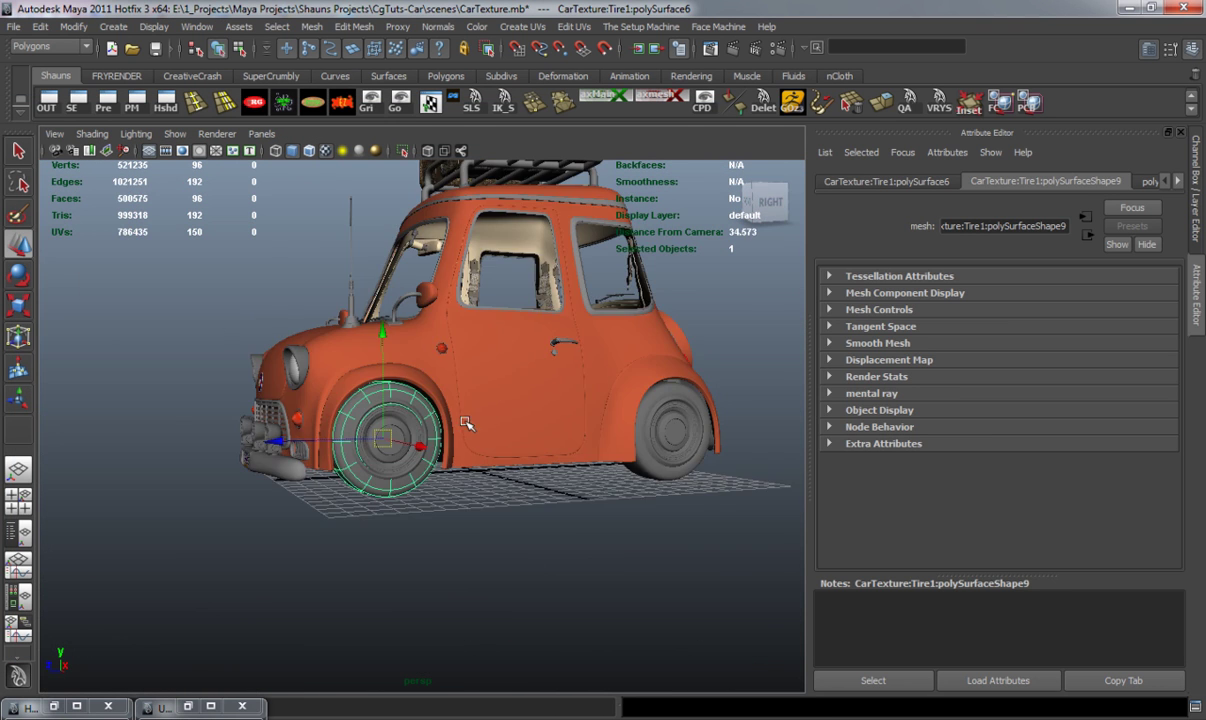
pyautogui.keyDown('alt'); pyautogui.moveTo(468, 423); pyautogui.dragTo(538, 431); pyautogui.keyUp('alt')
pyautogui.scroll(-3, 540, 440)
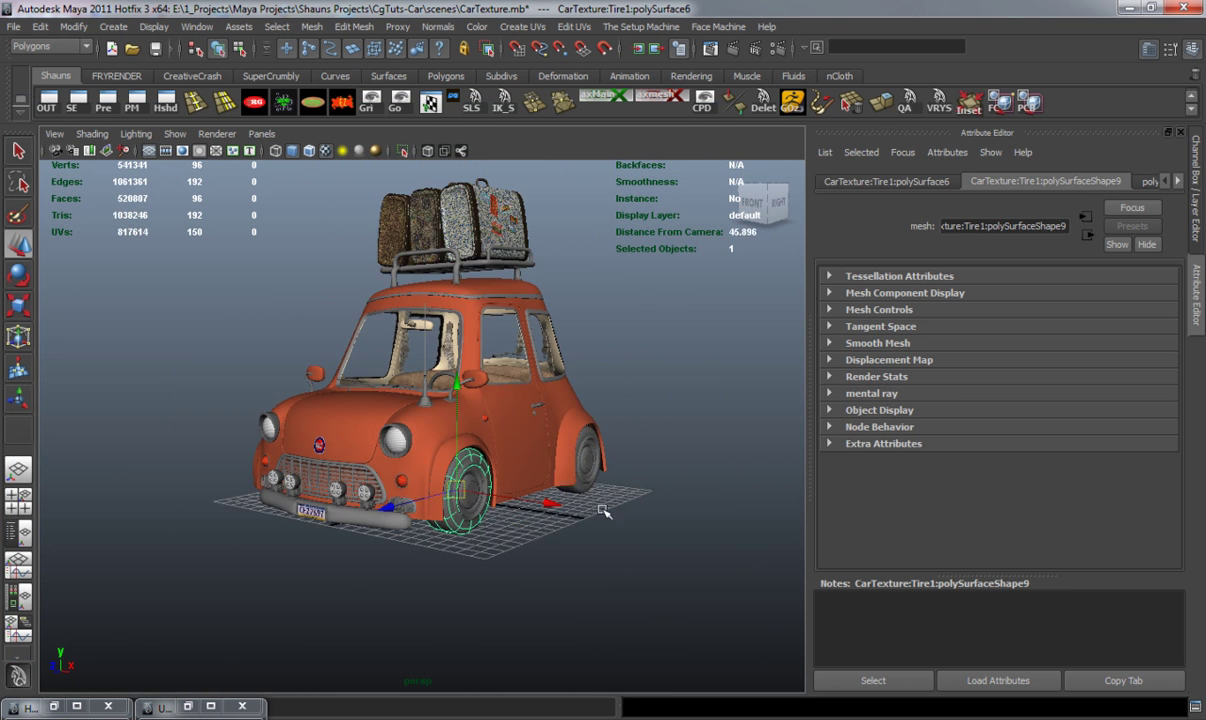
pyautogui.click(605, 512)
pyautogui.click(1180, 132)
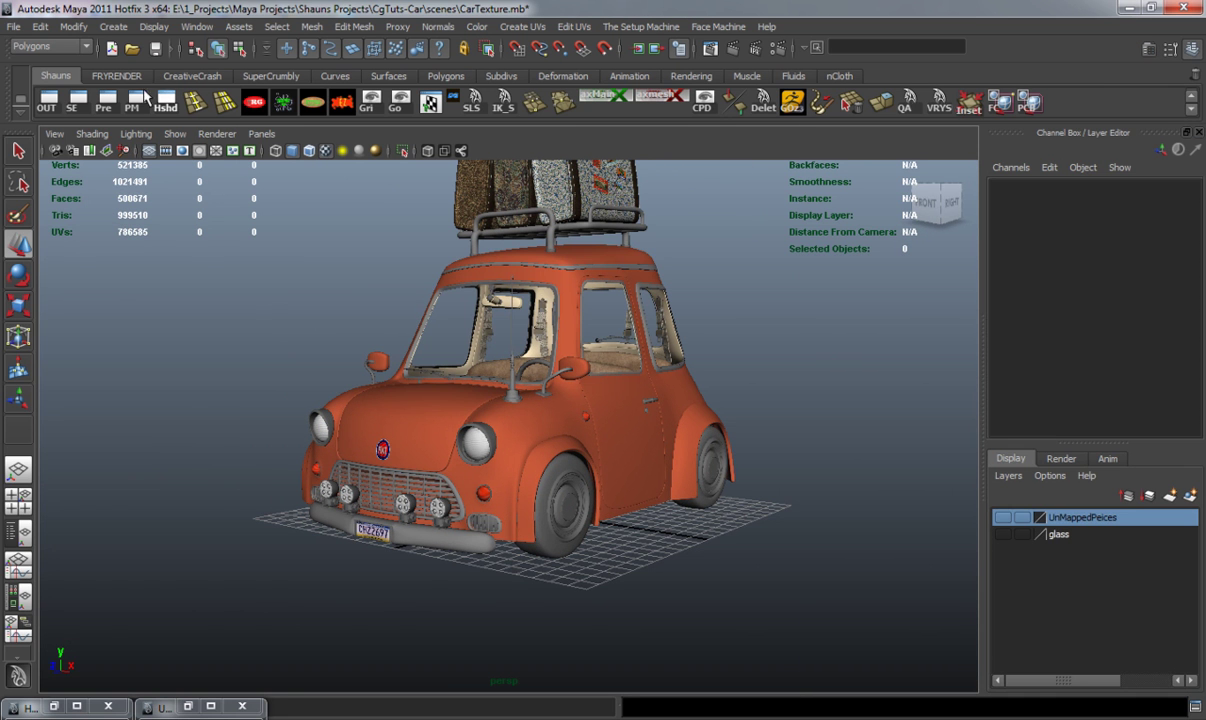
pyautogui.click(153, 48)
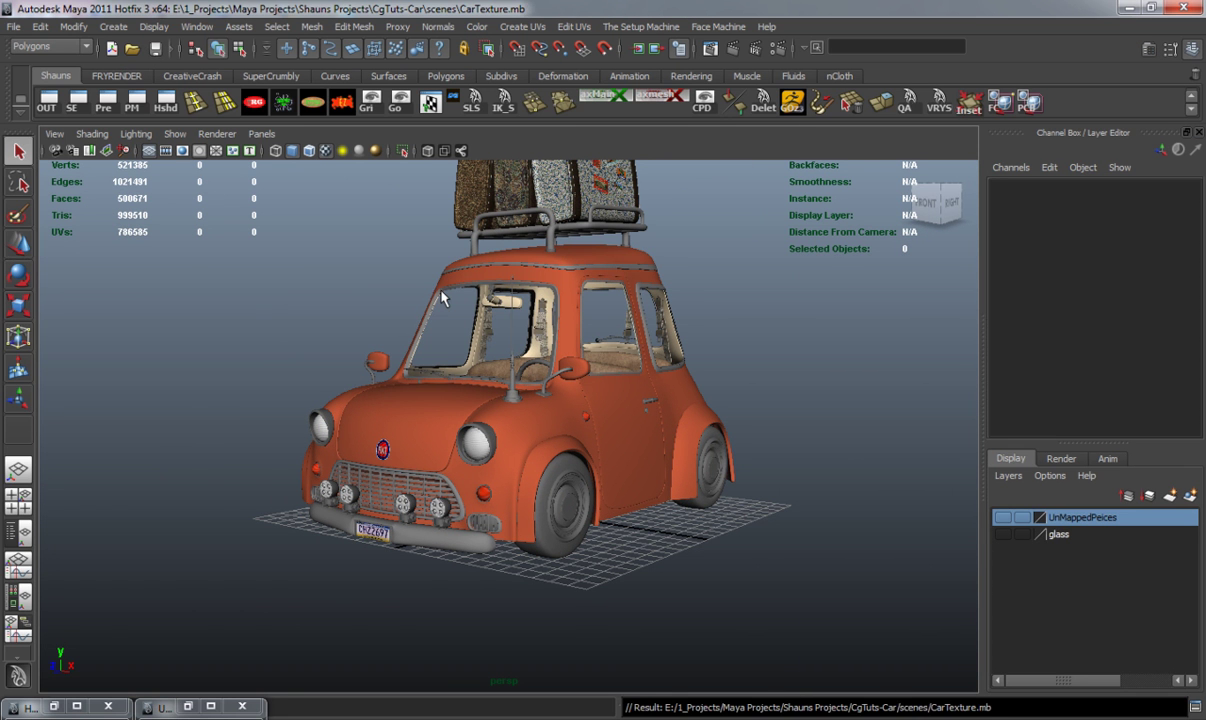
pyautogui.keyDown('alt'); pyautogui.moveTo(443, 298); pyautogui.dragTo(441, 328, button='middle'); pyautogui.keyUp('alt')
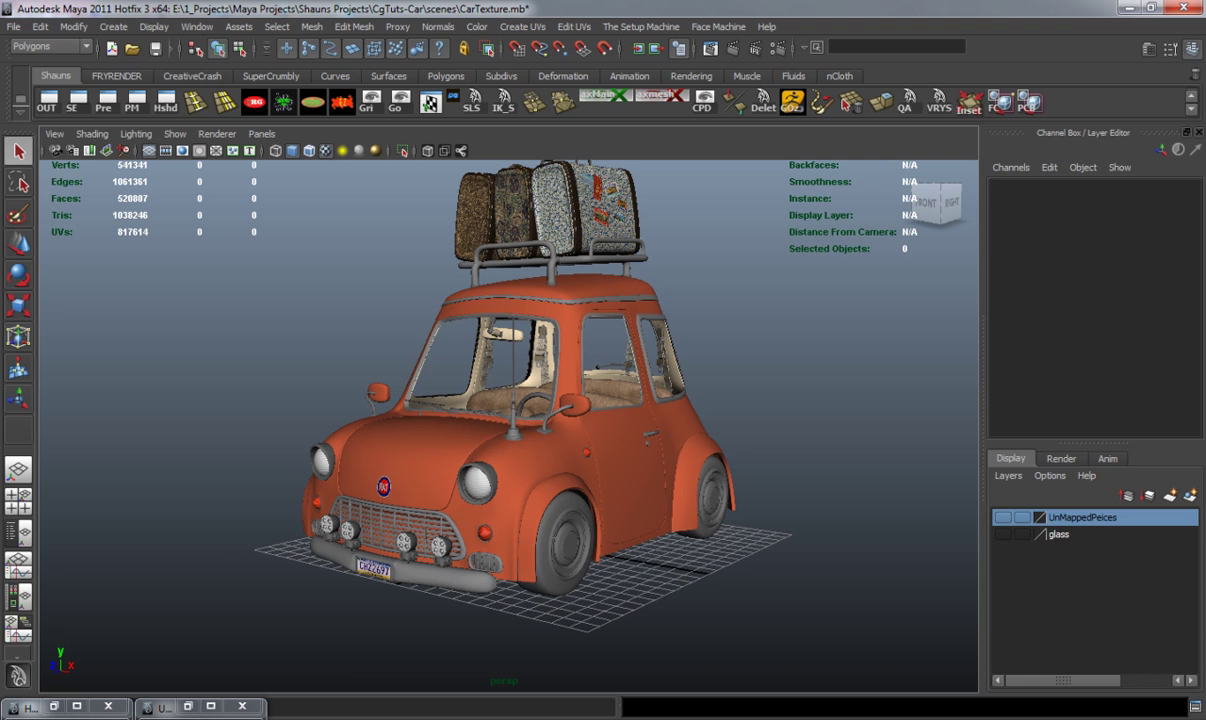
# Switch to Photoshop and open the TireUv.jpg snapshot from the Desktop alongside TireTexture.jpg.
pyautogui.hotkey('alt', 'Tab')
pyautogui.click(45, 15)
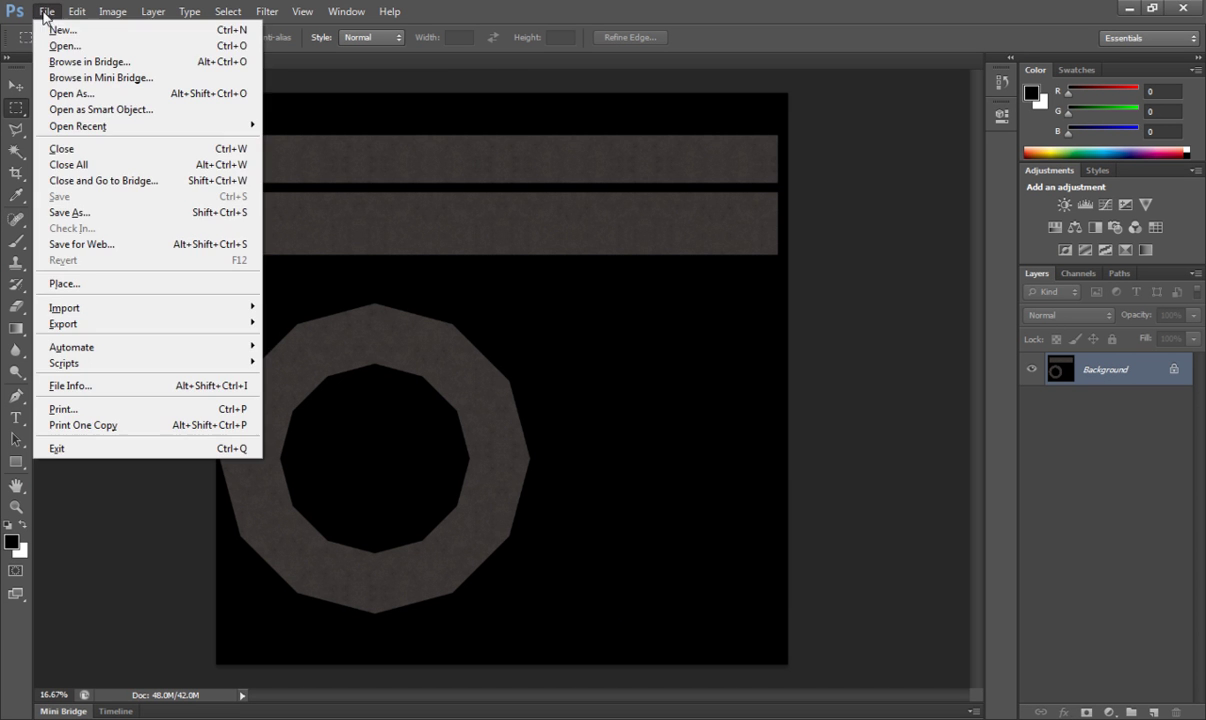
pyautogui.click(64, 46)
pyautogui.moveTo(819, 190); pyautogui.dragTo(834, 383)
pyautogui.doubleClick(552, 389)
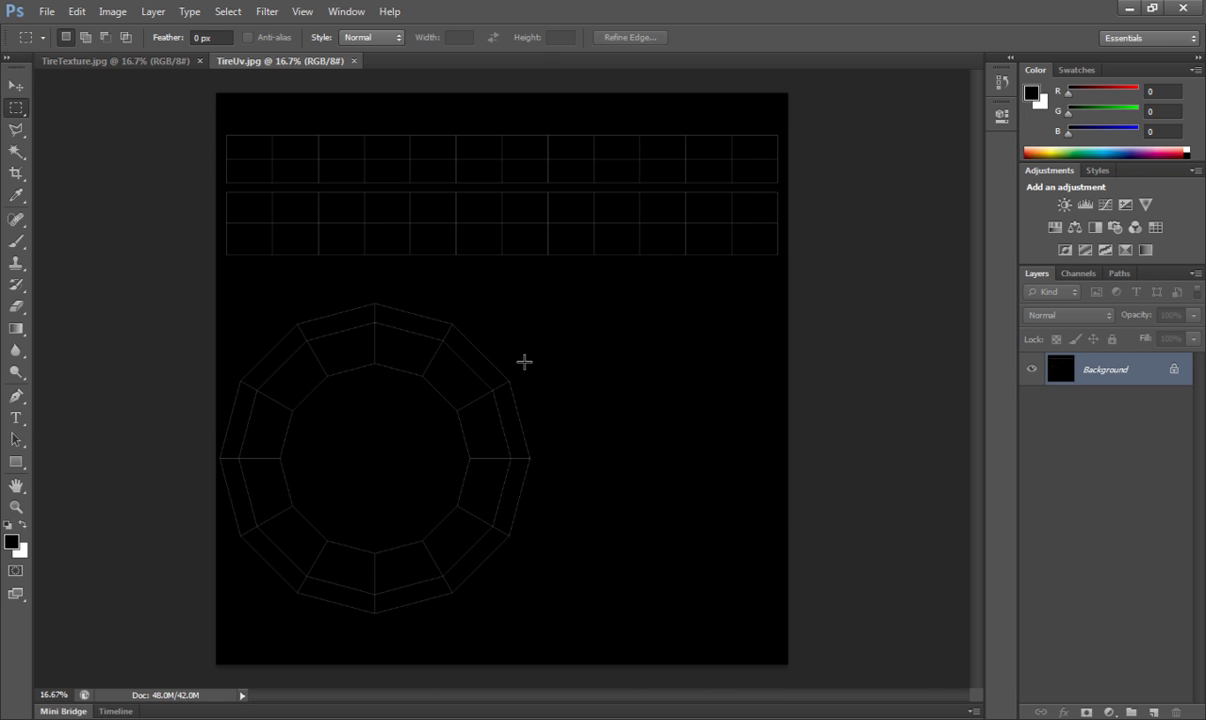
# Copy the UV snapshot into TireTexture.jpg as a new layer aligned with the tire shells, and close TireUv.jpg.
pyautogui.moveTo(279, 65); pyautogui.dragTo(448, 137)
pyautogui.click(15, 85)
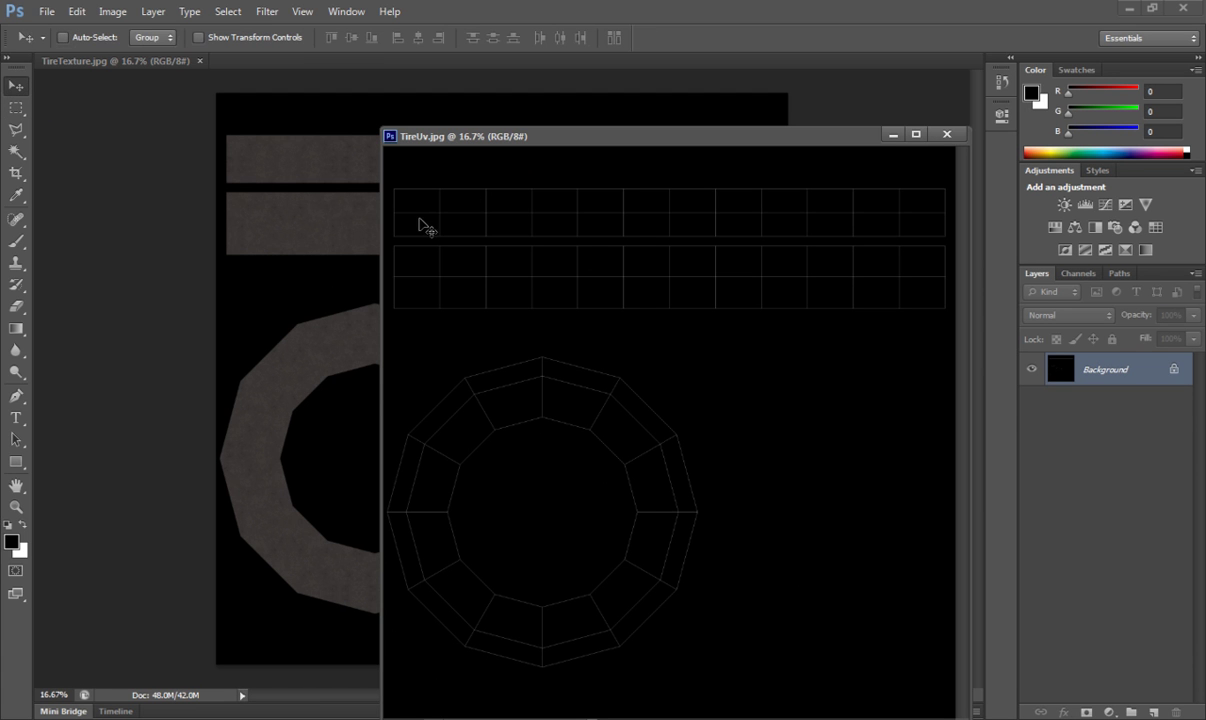
pyautogui.moveTo(431, 223); pyautogui.dragTo(340, 216)
pyautogui.click(947, 134)
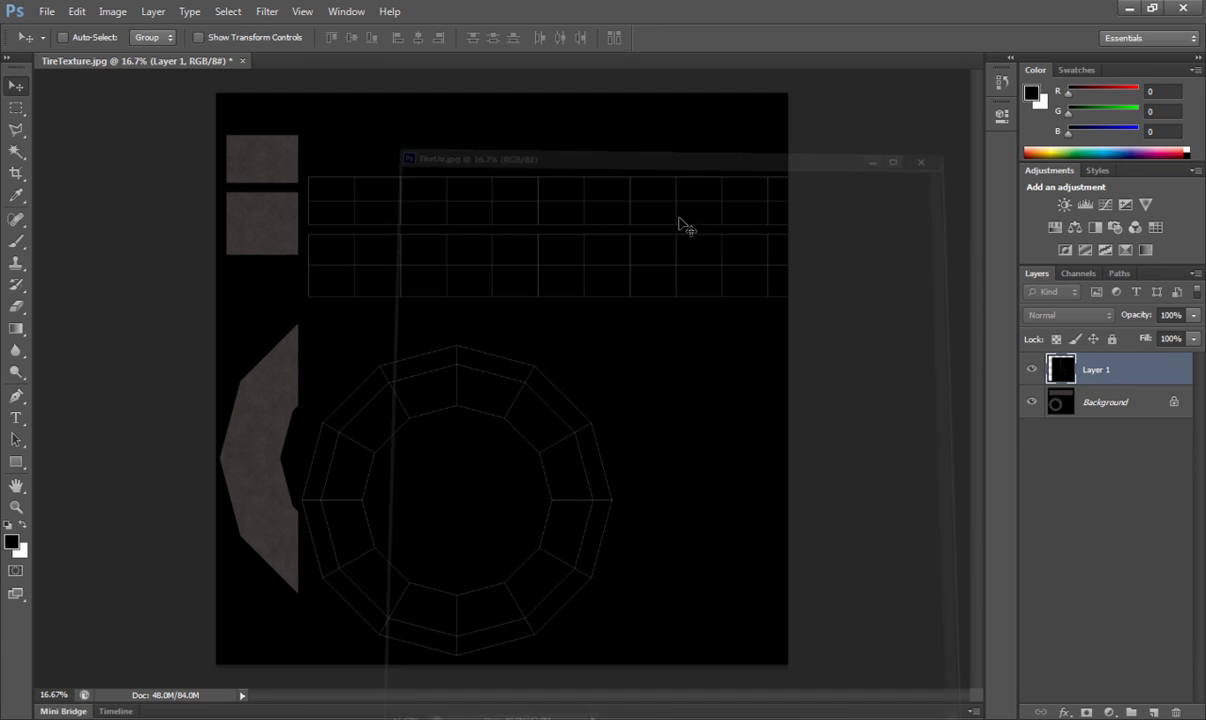
pyautogui.moveTo(505, 243); pyautogui.dragTo(423, 197)
# Set the UV layer's blending mode to Screen, lock it, and convert the Background into the regular layer Layer 0.
pyautogui.click(1043, 315)
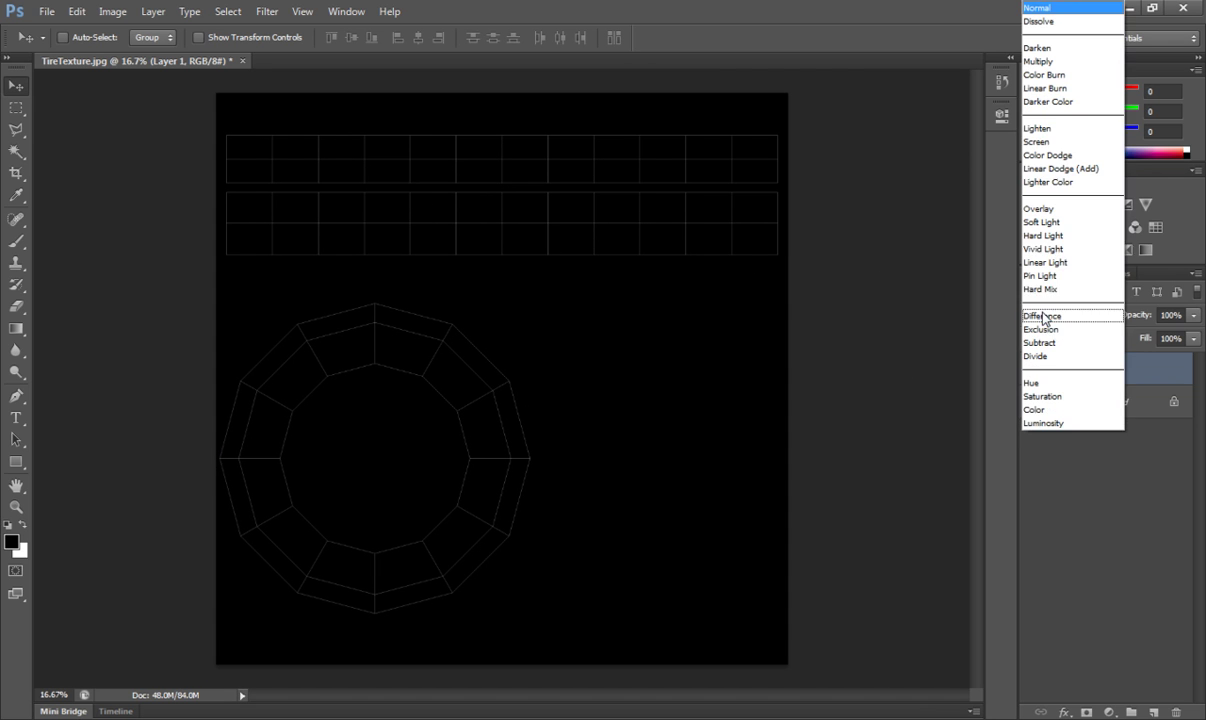
pyautogui.click(1050, 141)
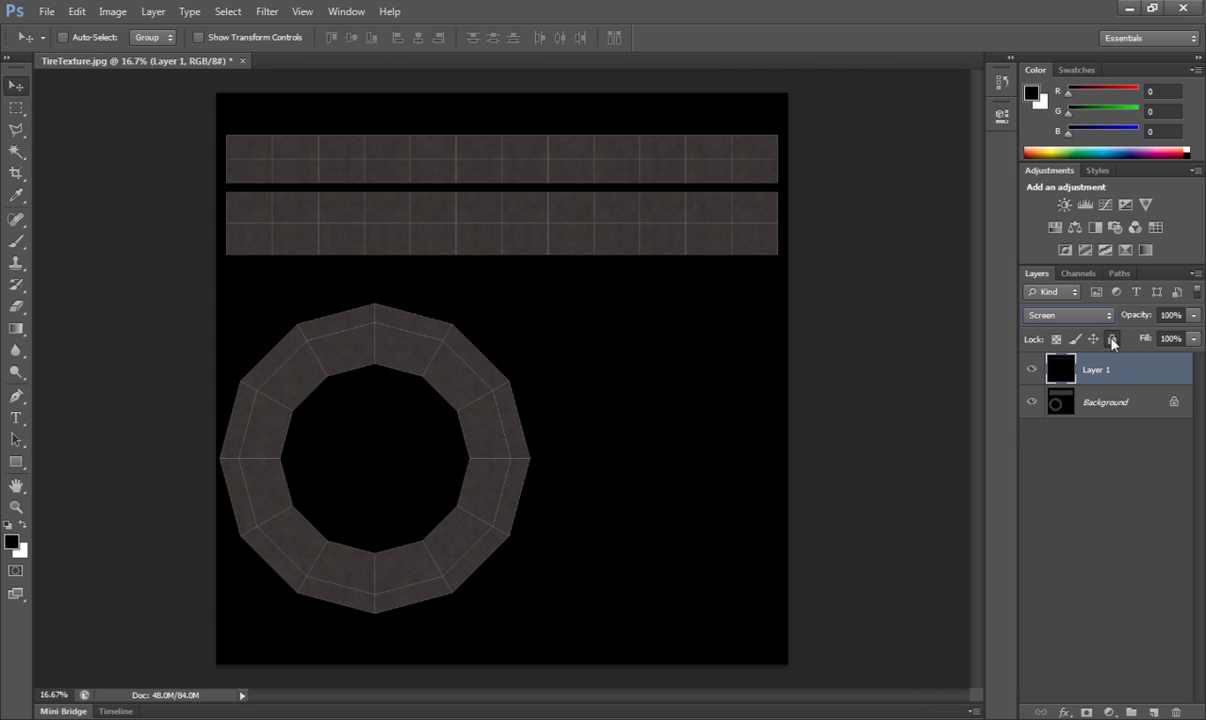
pyautogui.doubleClick(1077, 400)
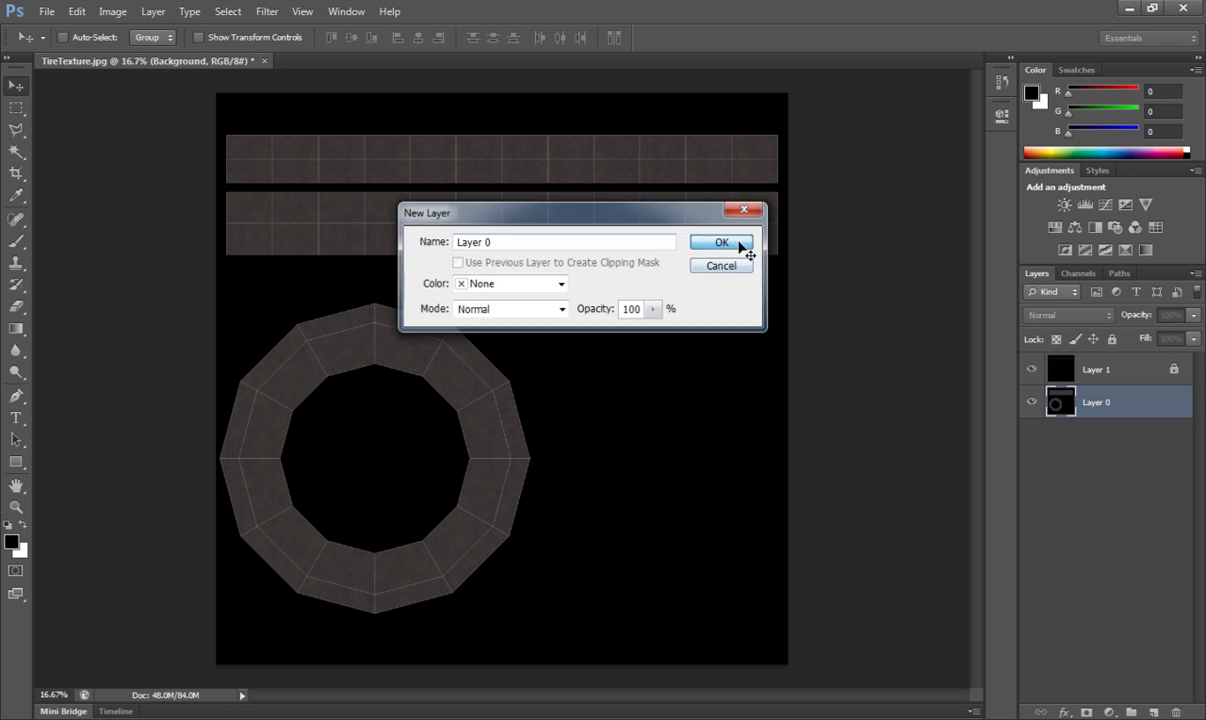
pyautogui.click(736, 245)
# Open the tire tread image from the Toon Car Modeling project's Model sheet folder.
pyautogui.click(46, 11)
pyautogui.click(46, 46)
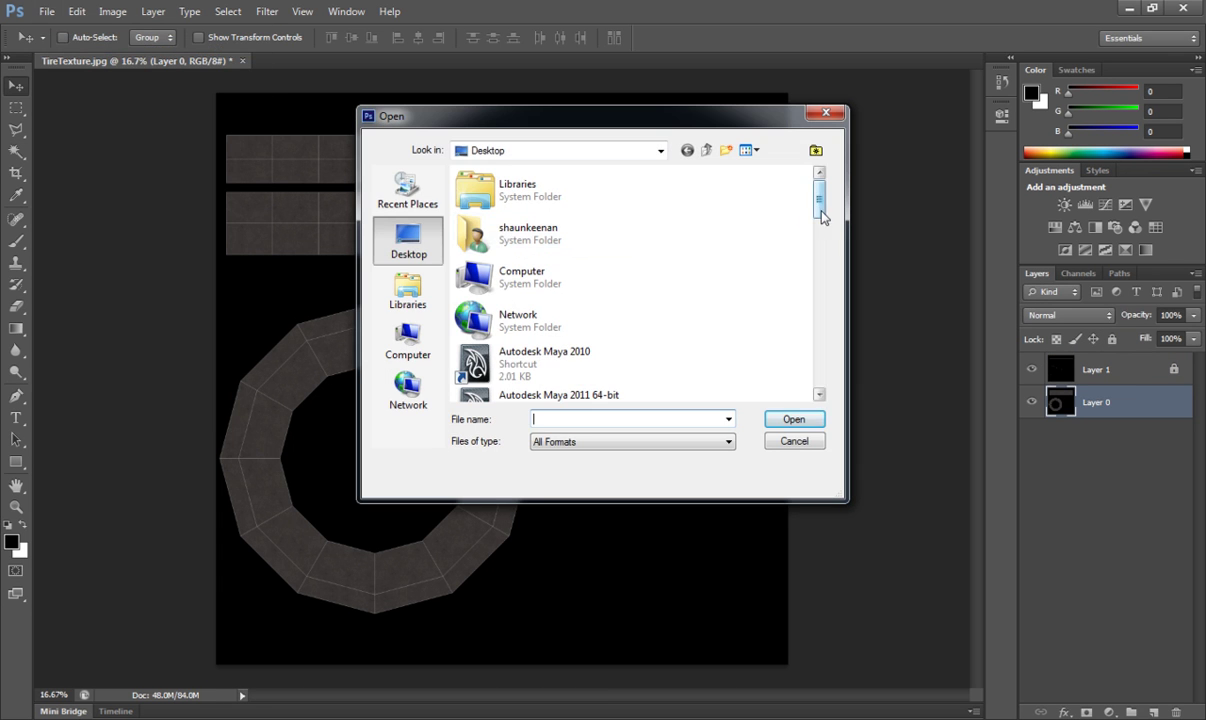
pyautogui.moveTo(822, 229); pyautogui.dragTo(821, 290)
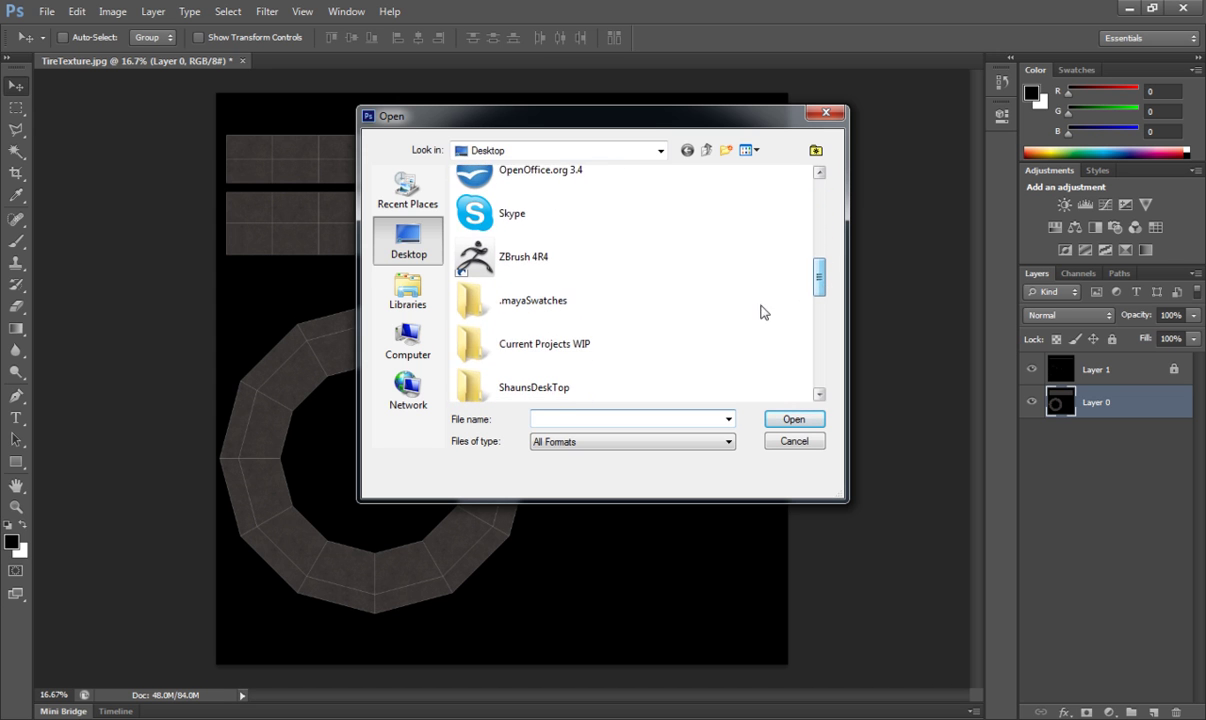
pyautogui.doubleClick(550, 345)
pyautogui.doubleClick(498, 193)
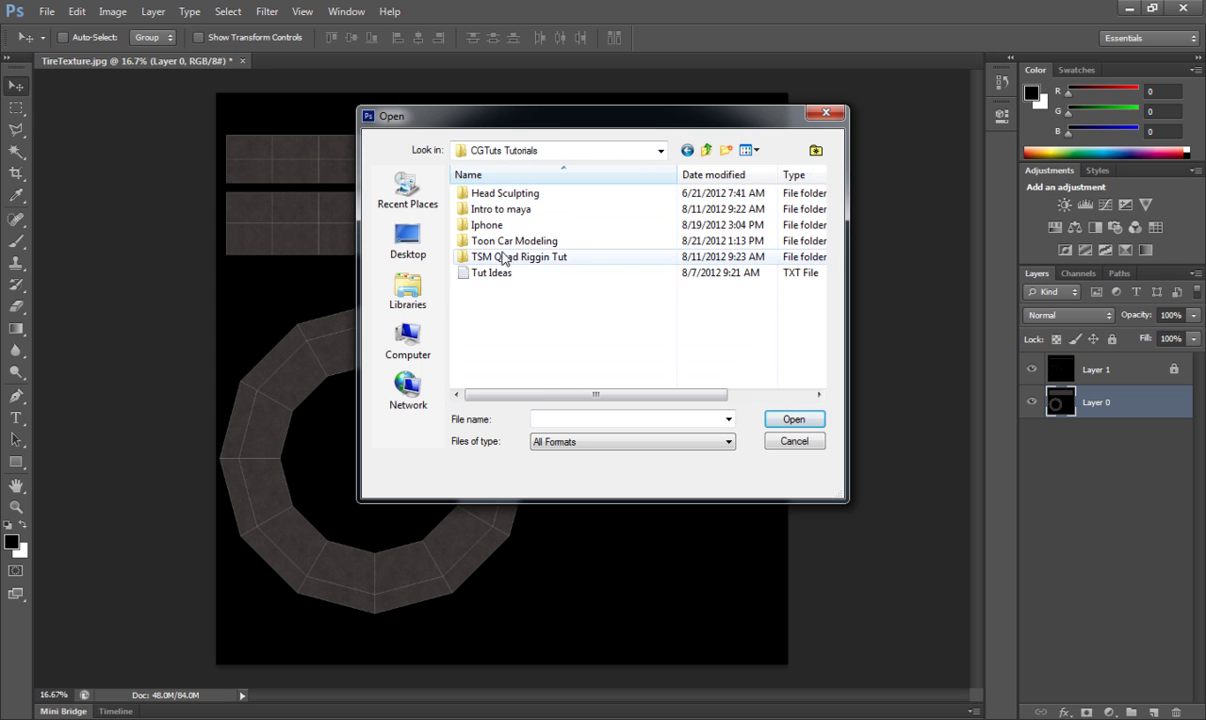
pyautogui.doubleClick(506, 246)
pyautogui.doubleClick(505, 240)
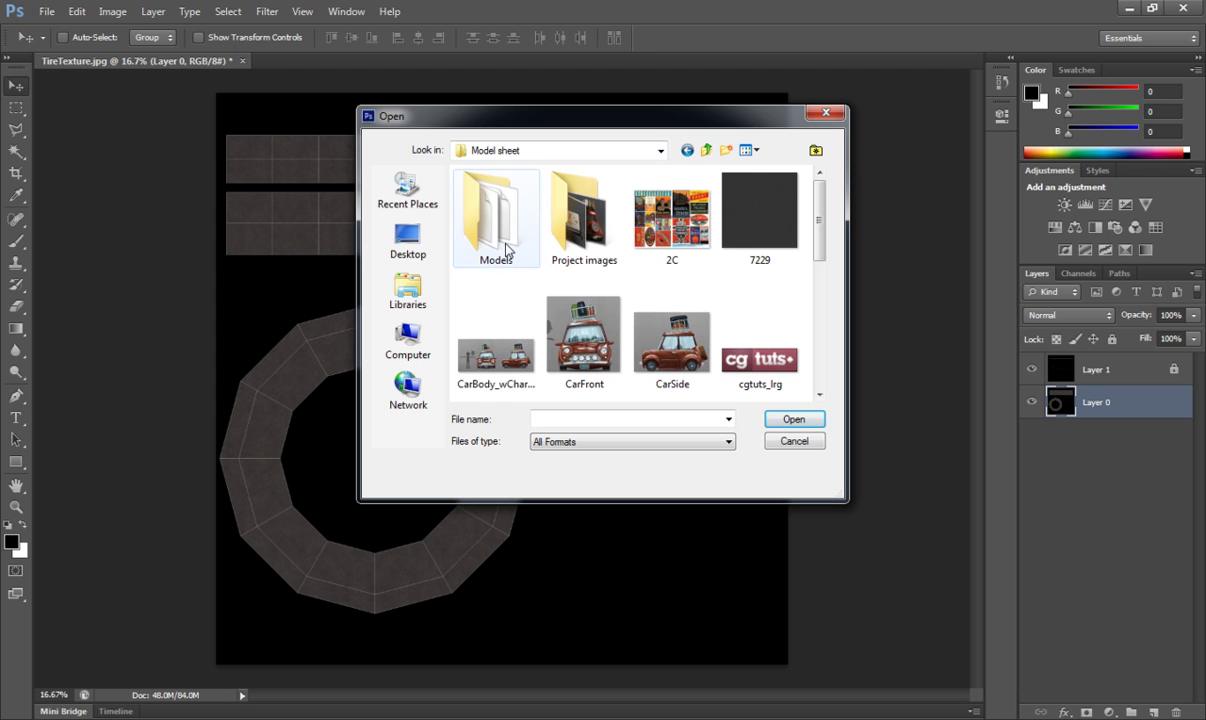
pyautogui.scroll(-5, 775, 230)
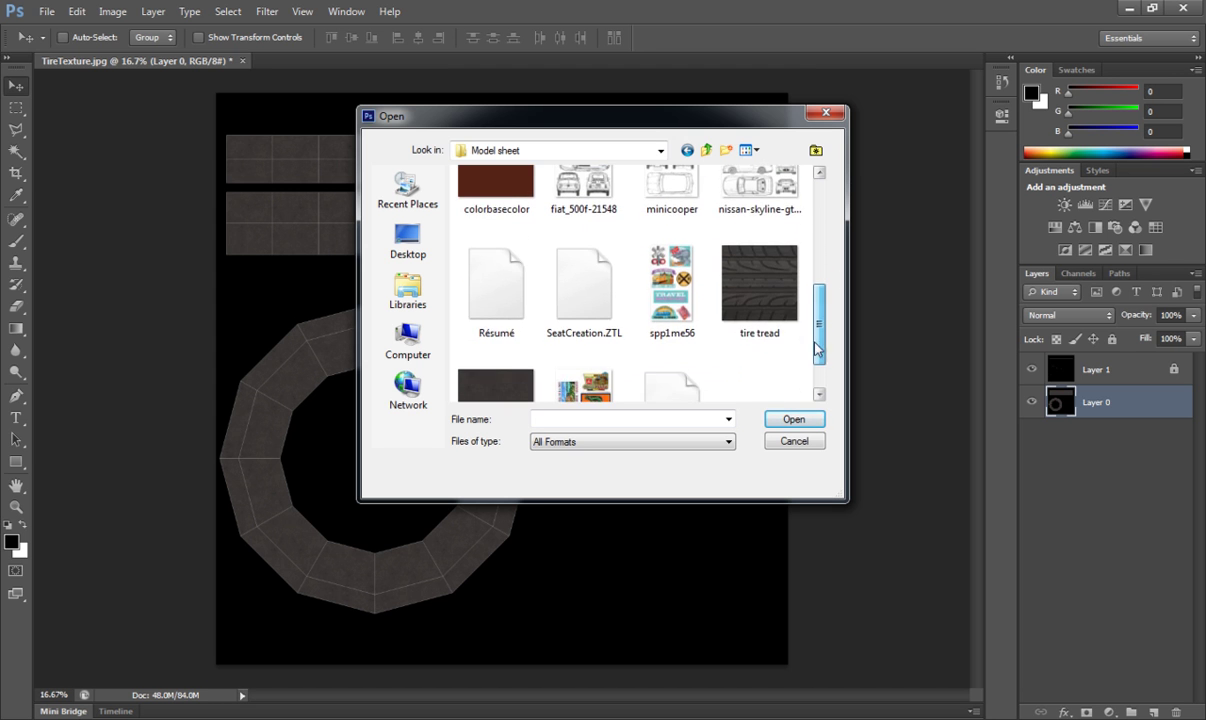
pyautogui.doubleClick(765, 295)
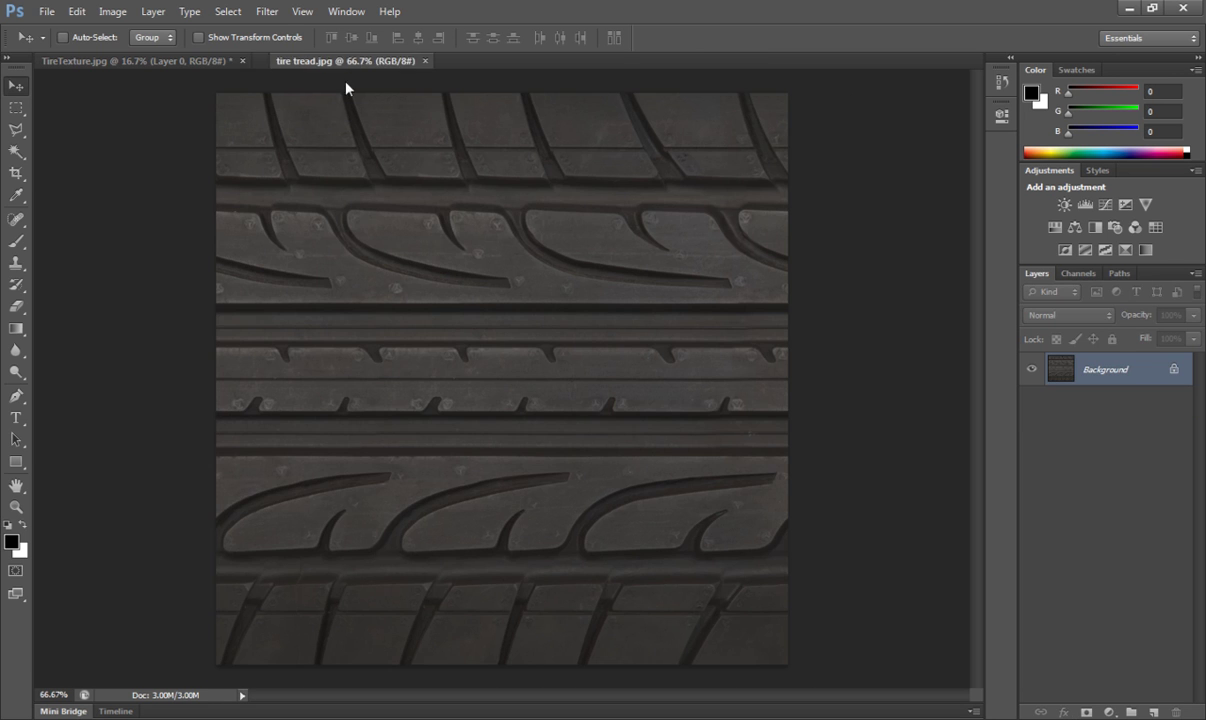
# Copy the tread image into TireTexture.jpg as a new layer at the start of the tire strips, and close tire tread.jpg.
pyautogui.moveTo(329, 61); pyautogui.dragTo(427, 124)
pyautogui.moveTo(549, 259); pyautogui.dragTo(330, 250)
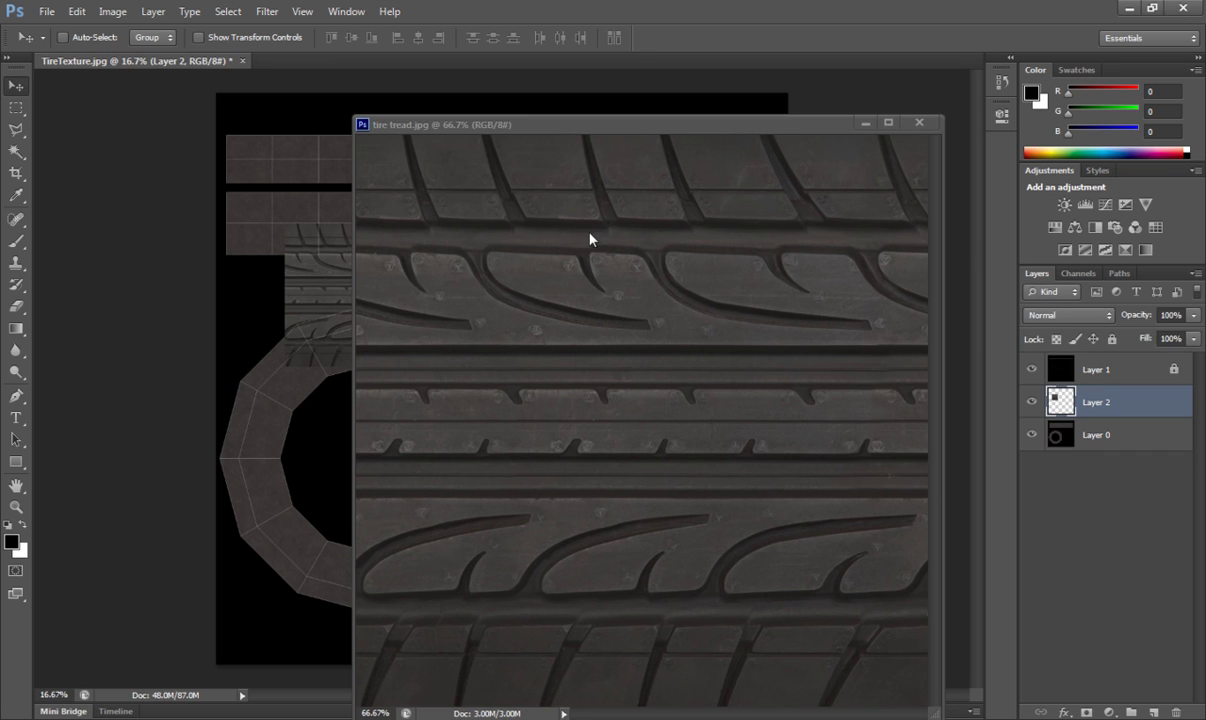
pyautogui.click(919, 122)
pyautogui.moveTo(369, 288); pyautogui.dragTo(307, 197)
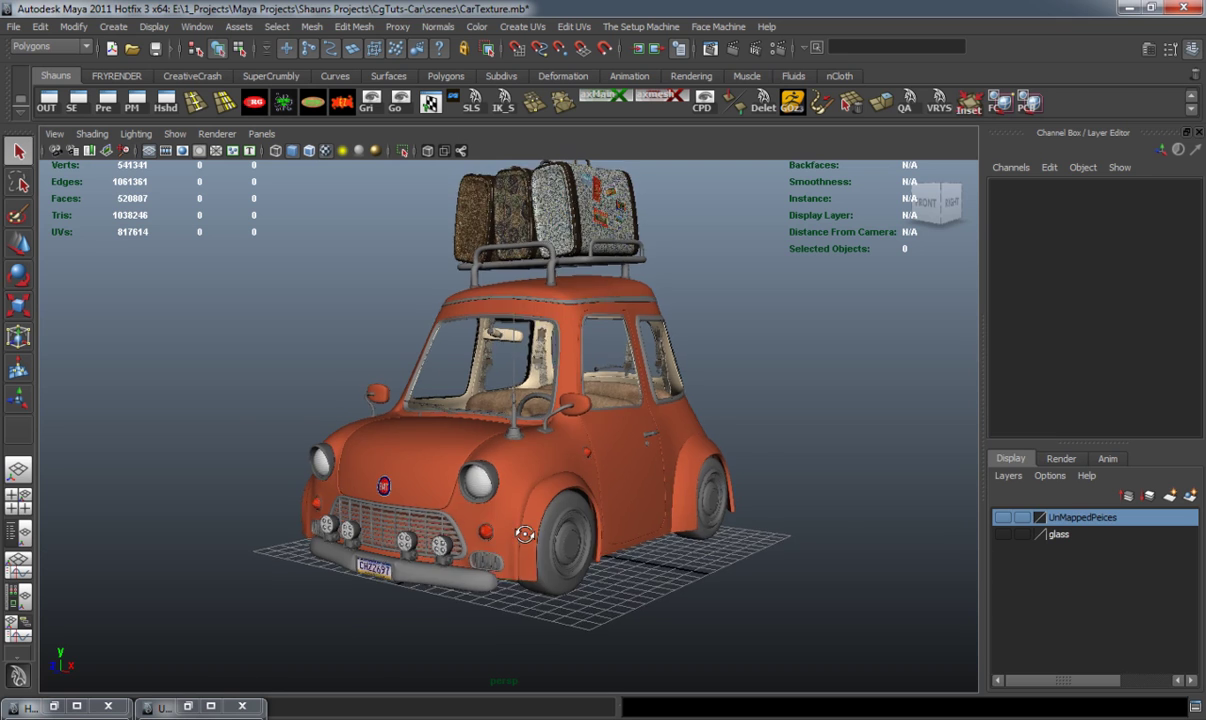
# Switch to Maya and select a face on the front tire's outer surface to check which UV strip it belongs to.
pyautogui.keyDown('alt'); pyautogui.moveTo(432, 550); pyautogui.dragTo(392, 425); pyautogui.keyUp('alt')
pyautogui.keyDown('alt'); pyautogui.moveTo(392, 425); pyautogui.dragTo(452, 380, button='right'); pyautogui.keyUp('alt')
pyautogui.click(444, 382)
pyautogui.press('1')
pyautogui.click(400, 390)
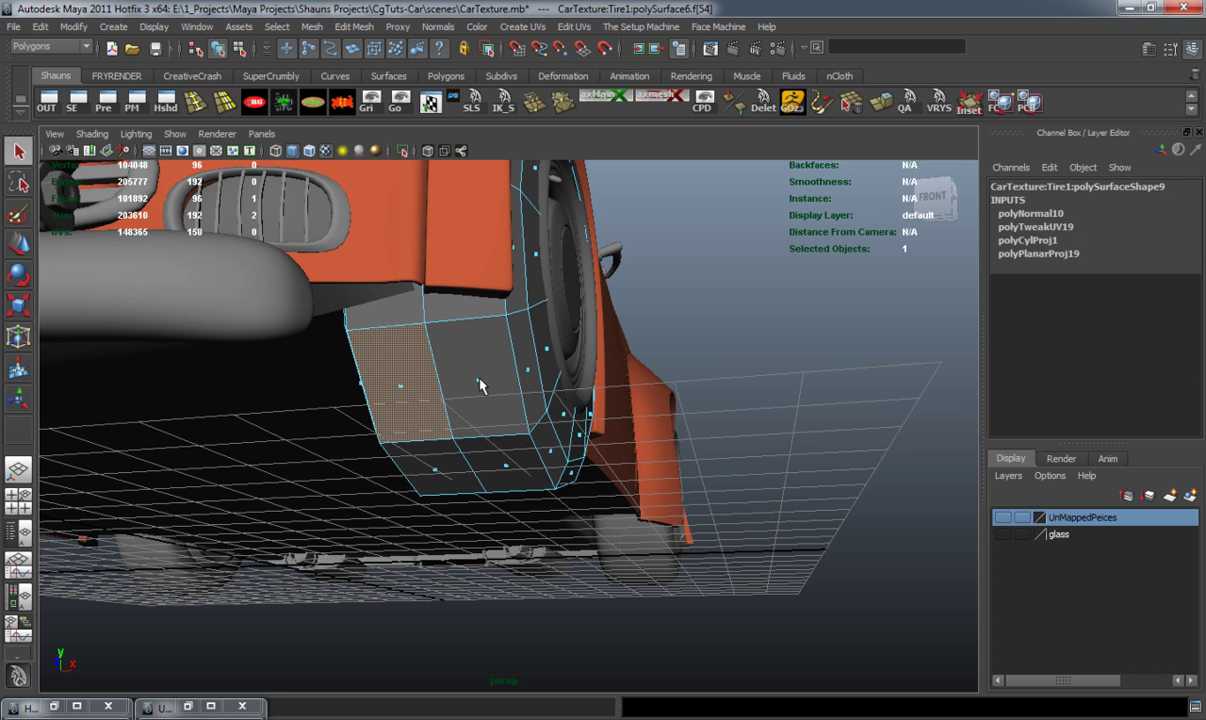
pyautogui.click(430, 101)
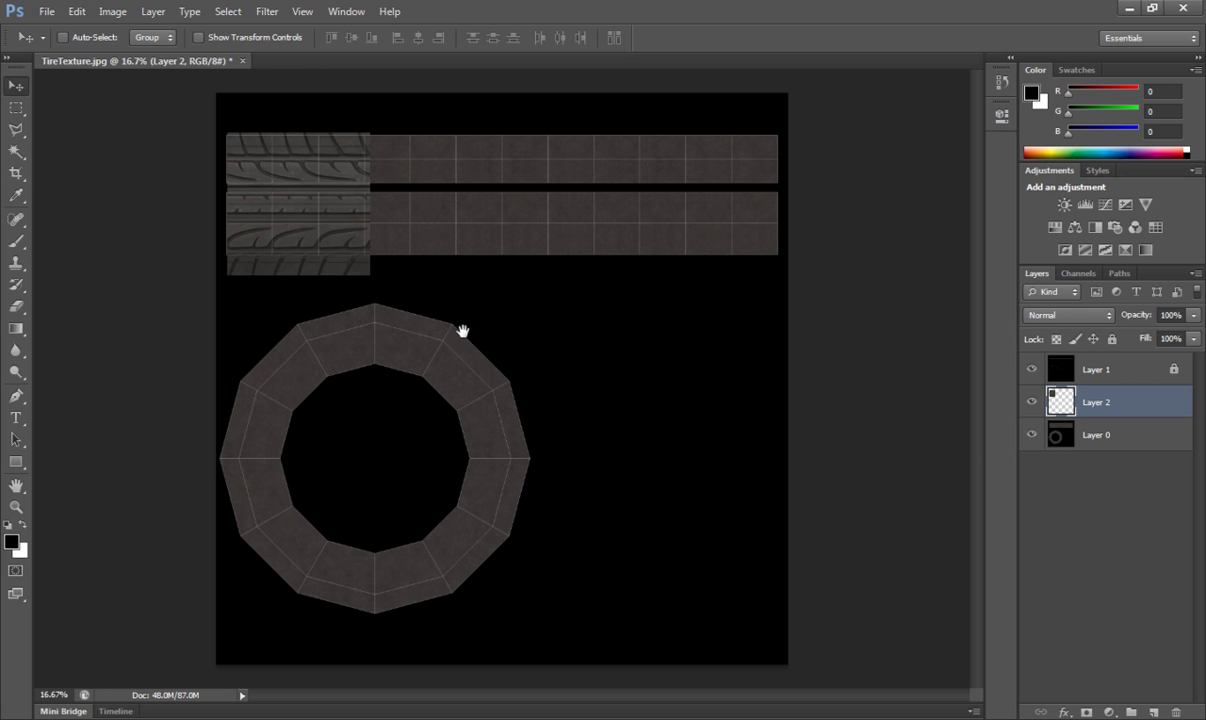
# Back in Photoshop, squash the tread layer's height to about 35% so it fits the upper tire strip.
pyautogui.keyDown('alt'); pyautogui.scroll(2, 460, 352); pyautogui.keyUp('alt')
pyautogui.scroll(2, 490, 365)
pyautogui.moveTo(327, 278); pyautogui.dragTo(367, 393)
pyautogui.keyDown('alt'); pyautogui.scroll(2, 310, 283); pyautogui.keyUp('alt')
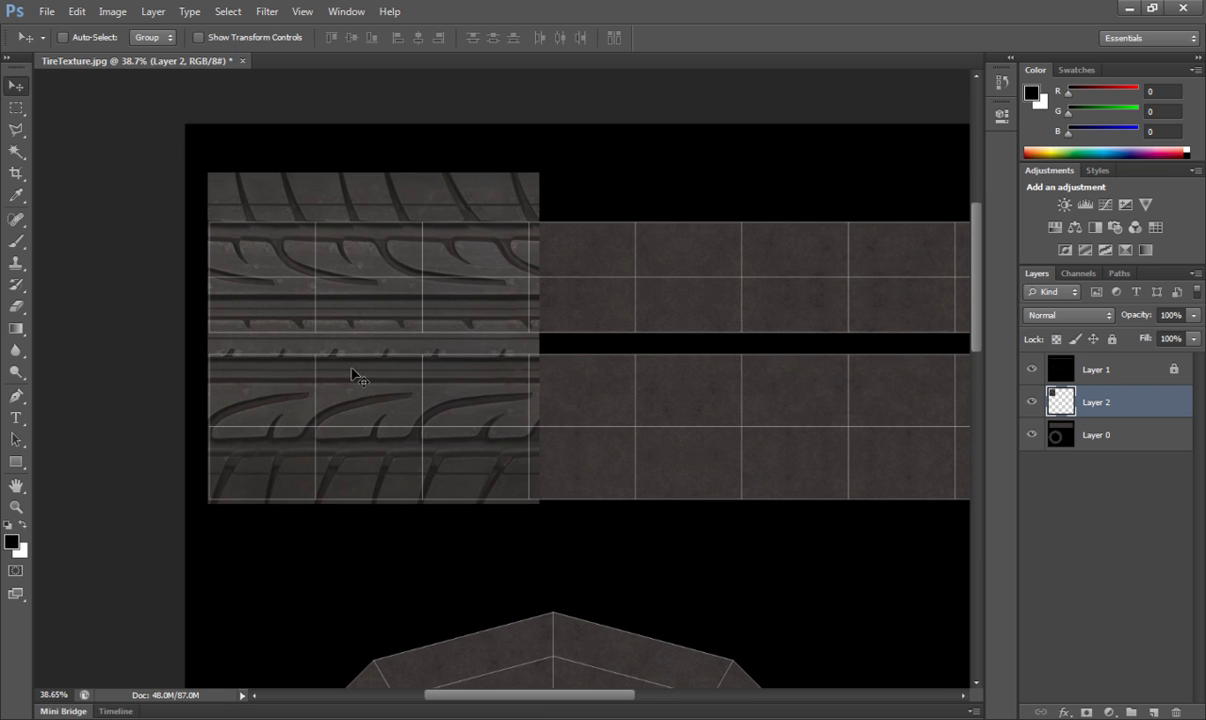
pyautogui.hotkey('ctrl', 't')
pyautogui.moveTo(373, 170); pyautogui.dragTo(374, 217)
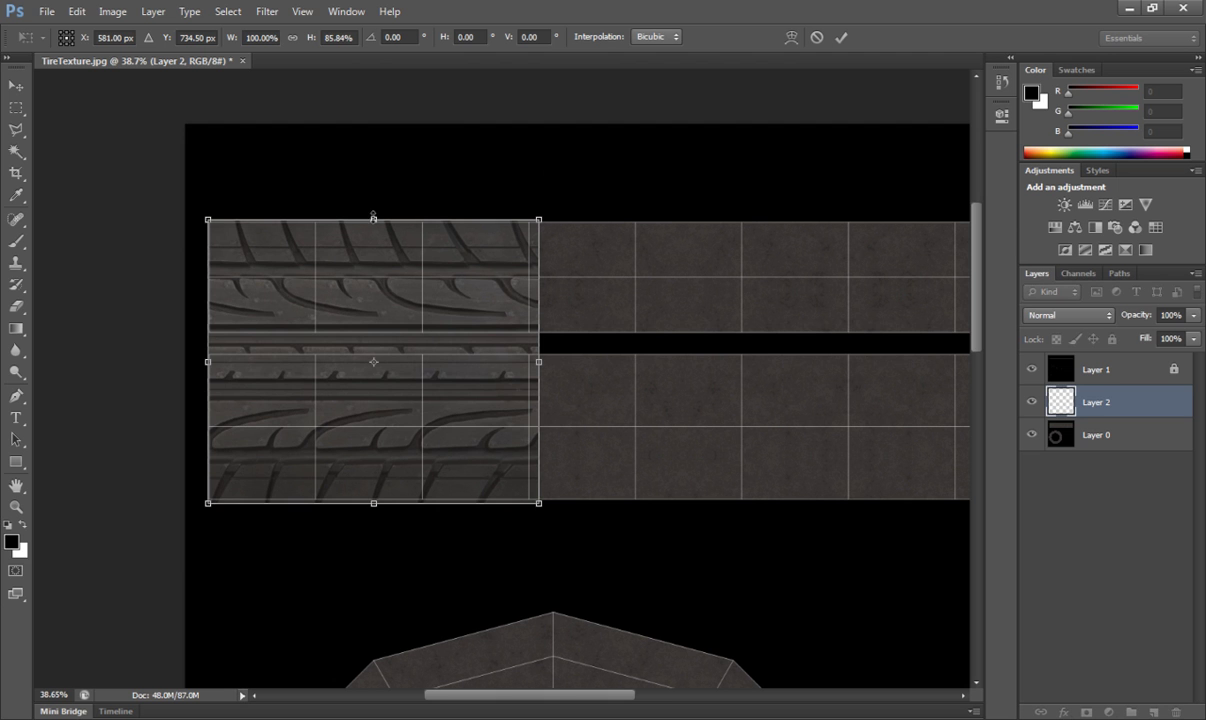
pyautogui.moveTo(376, 512); pyautogui.dragTo(373, 333)
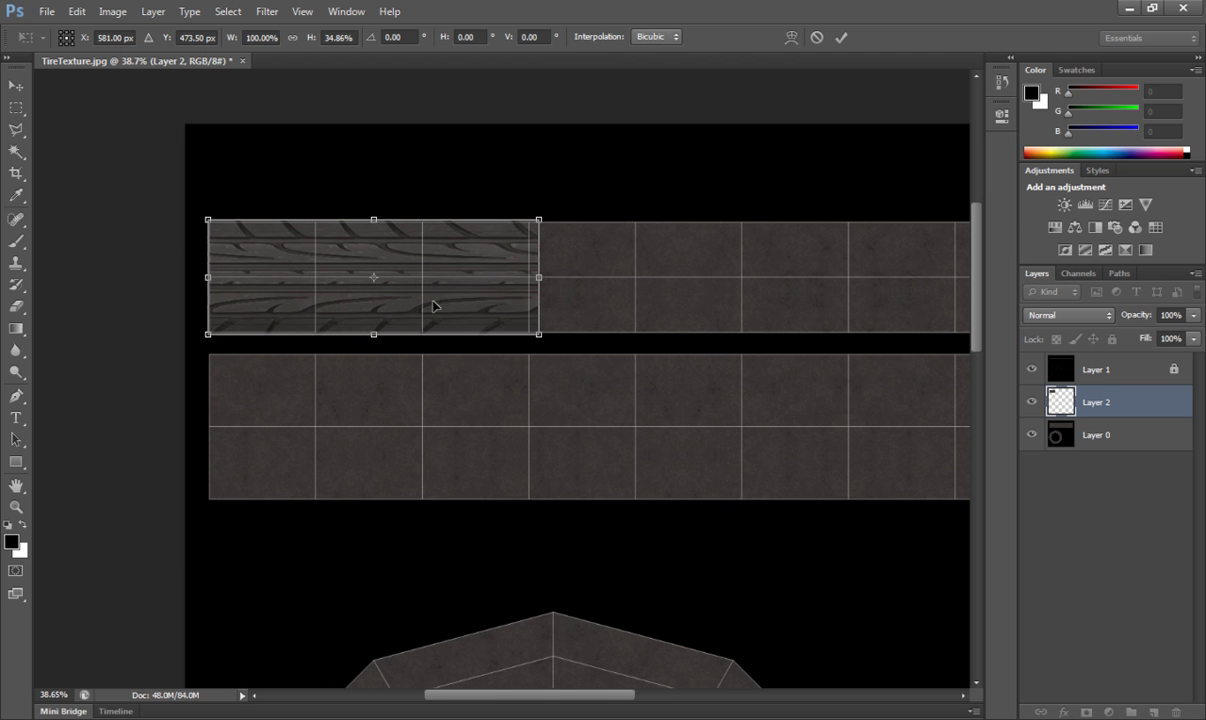
pyautogui.press('Return')
# Duplicate the tread layer three times end to end until the copies cover the full length of the upper strip.
pyautogui.moveTo(609, 334); pyautogui.dragTo(529, 348)
pyautogui.keyDown('alt'); pyautogui.moveTo(358, 324); pyautogui.dragTo(676, 318); pyautogui.keyUp('alt')
pyautogui.keyDown('alt'); pyautogui.scroll(-2, 617, 381); pyautogui.keyUp('alt')
pyautogui.keyDown('alt'); pyautogui.scroll(5, 617, 381); pyautogui.keyUp('alt')
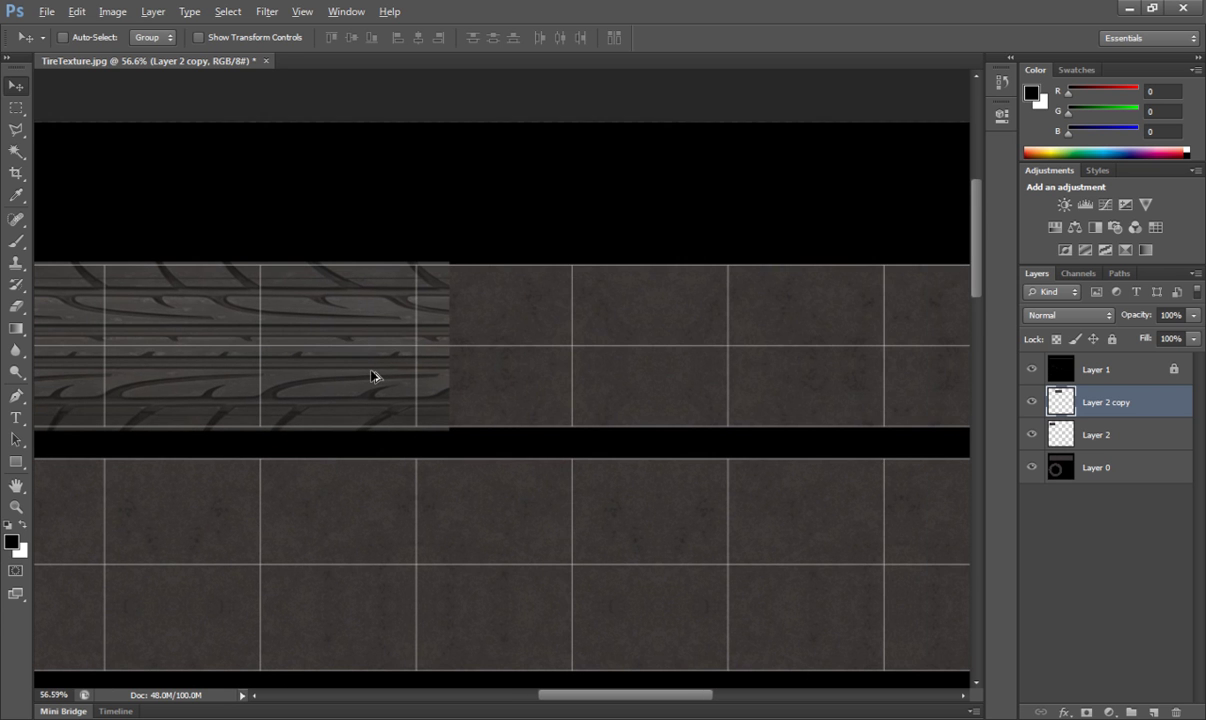
pyautogui.moveTo(371, 376); pyautogui.dragTo(861, 371)
pyautogui.moveTo(822, 468); pyautogui.dragTo(759, 408)
pyautogui.keyDown('alt'); pyautogui.scroll(-1, 550, 473); pyautogui.keyUp('alt')
pyautogui.press('alt')
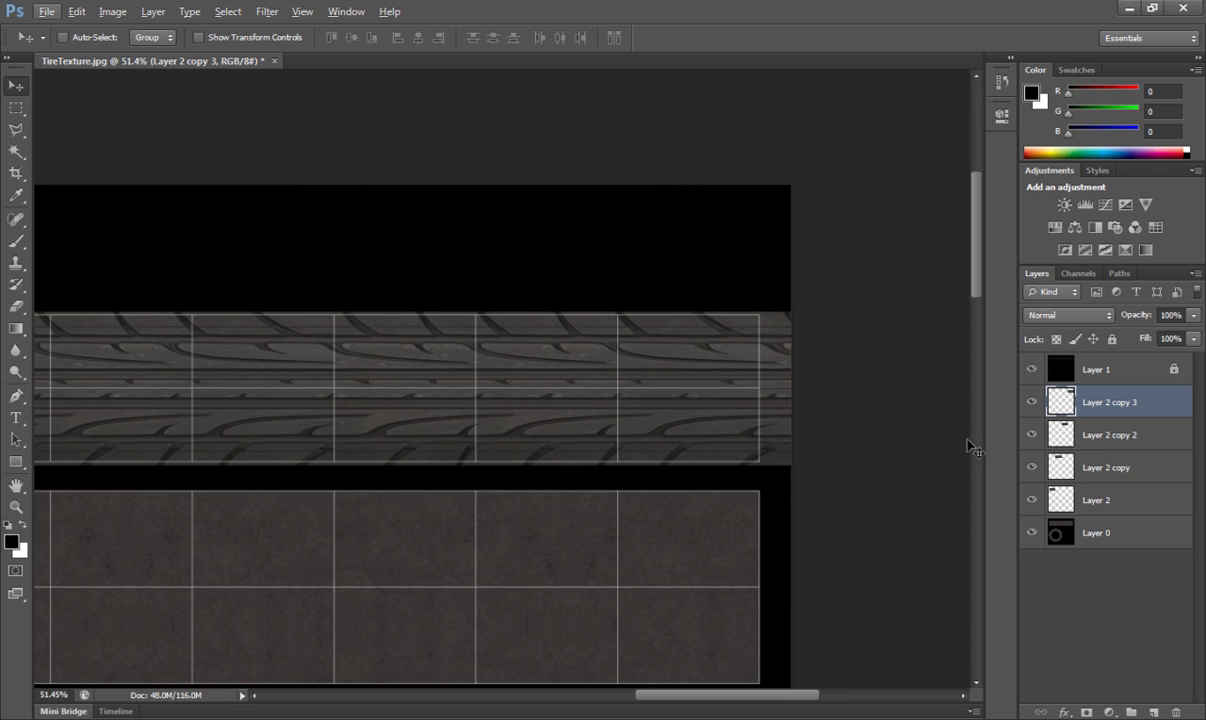
# Merge the four tread layers into one and scale its width to 96.53% to end at the UV strip's edge.
pyautogui.keyDown('shift'); pyautogui.click(1072, 502); pyautogui.keyUp('shift')
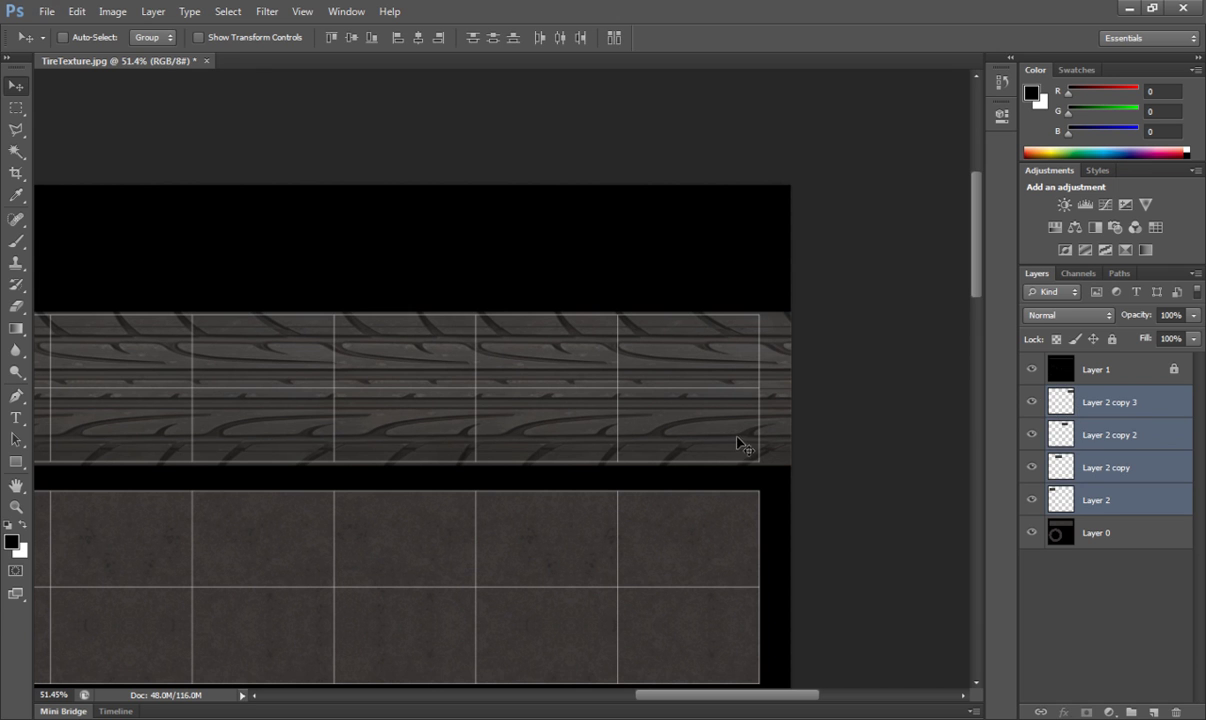
pyautogui.hotkey('ctrl', 'e')
pyautogui.hotkey('ctrl', 't')
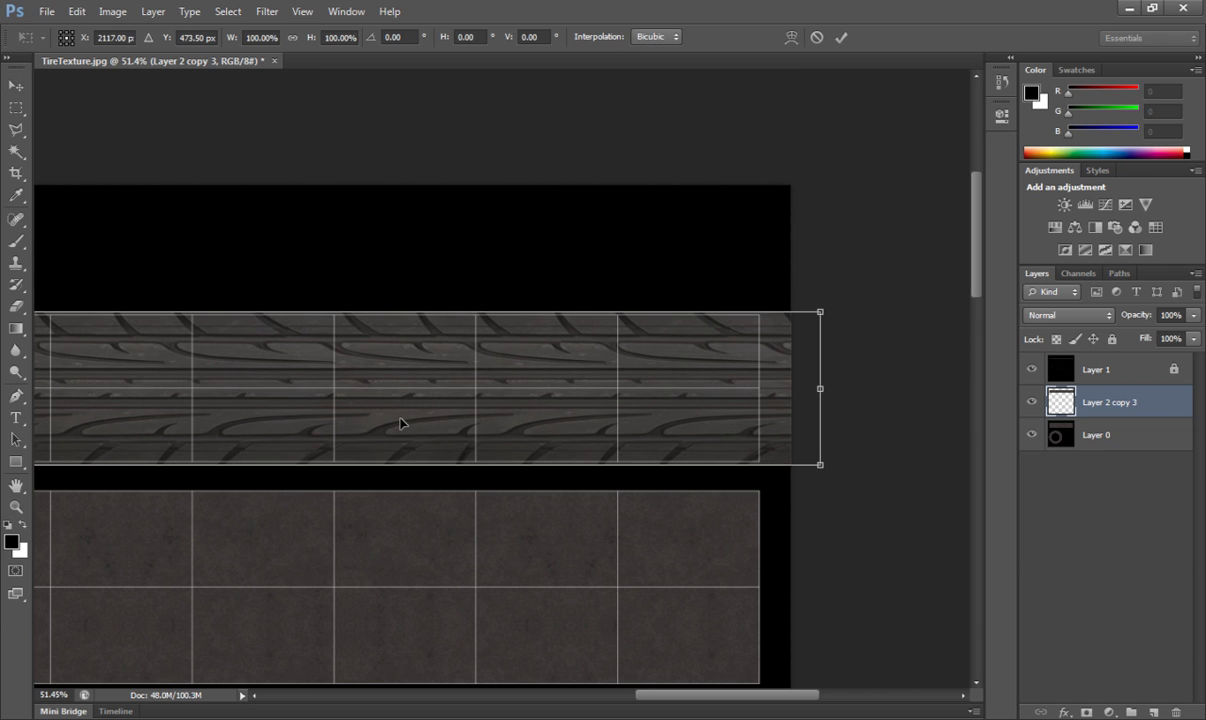
pyautogui.moveTo(821, 388); pyautogui.dragTo(765, 389)
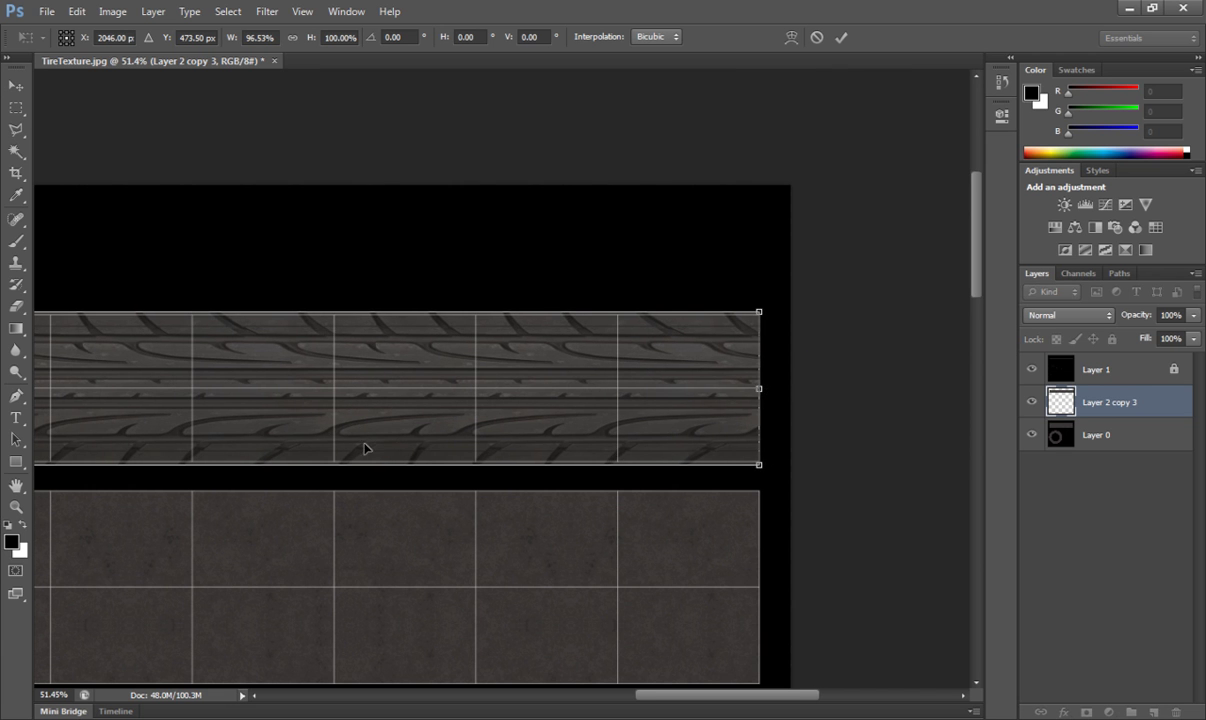
pyautogui.moveTo(279, 464); pyautogui.dragTo(1039, 450)
pyautogui.moveTo(821, 463); pyautogui.dragTo(803, 465)
# Fit the merged tread's lower and upper edges exactly to the upper UV strip's borders and apply the transform.
pyautogui.keyDown('alt'); pyautogui.scroll(5, 714, 491); pyautogui.keyUp('alt')
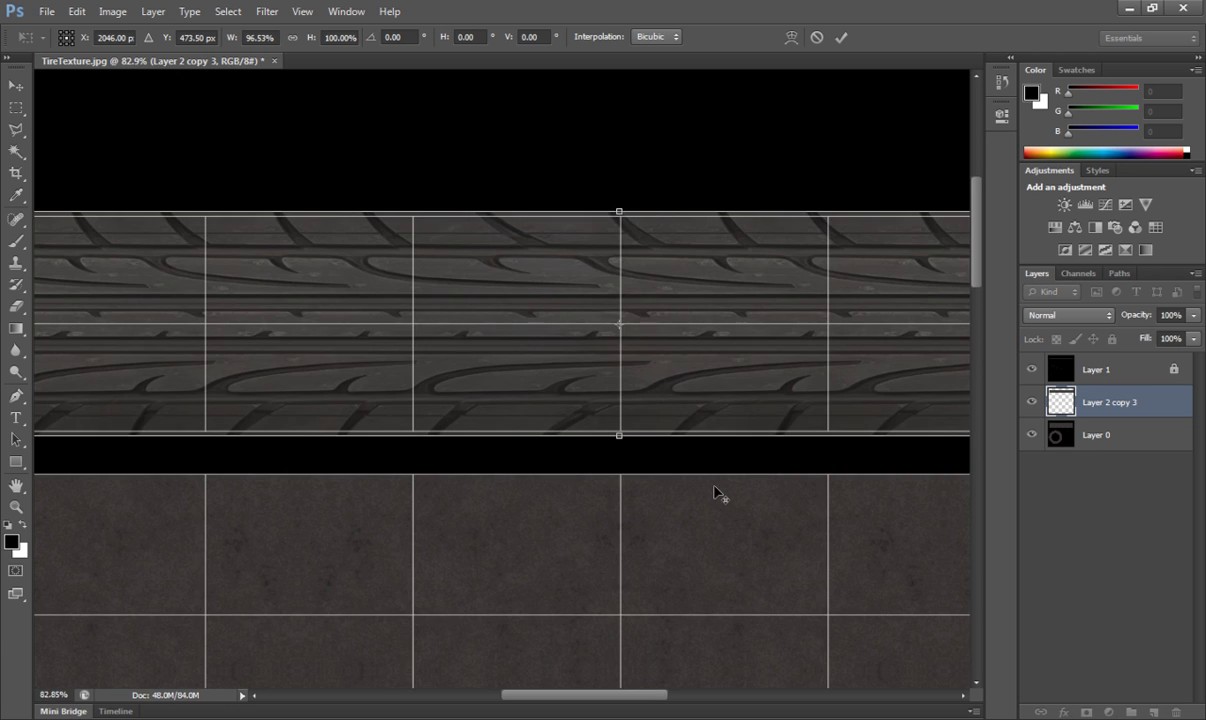
pyautogui.keyDown('alt'); pyautogui.scroll(4, 644, 455); pyautogui.keyUp('alt')
pyautogui.keyDown('alt'); pyautogui.scroll(2, 572, 425); pyautogui.keyUp('alt')
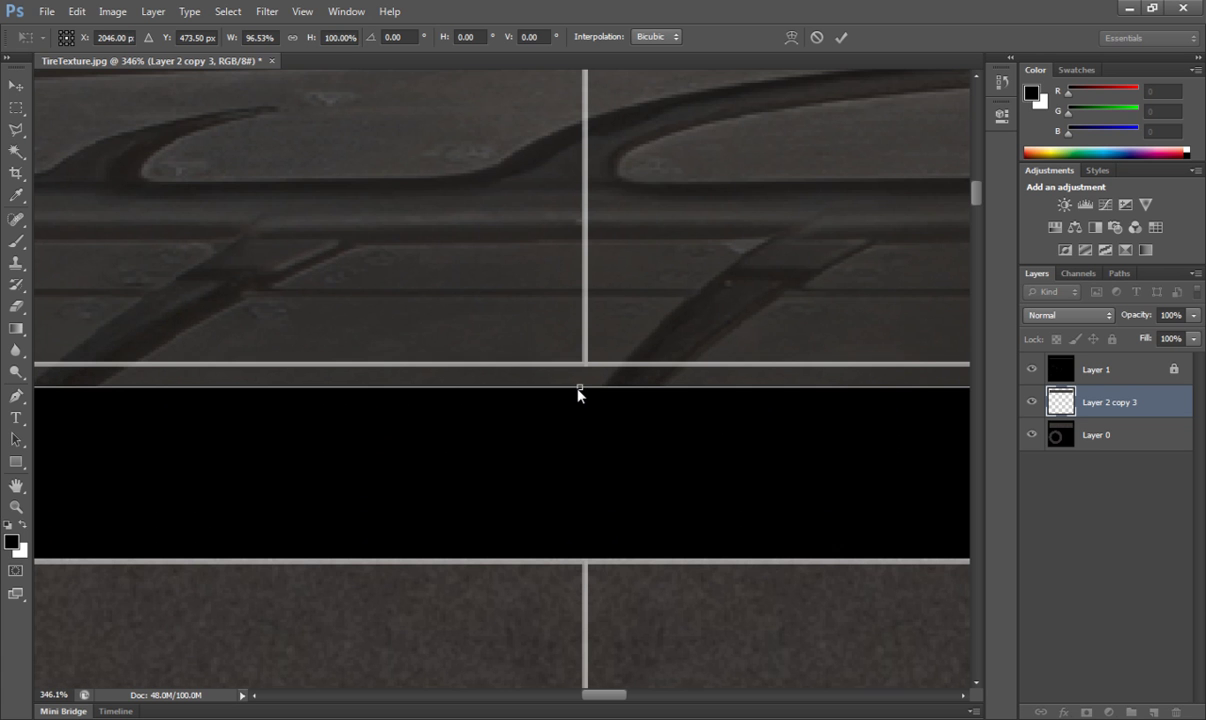
pyautogui.moveTo(578, 389); pyautogui.dragTo(577, 362)
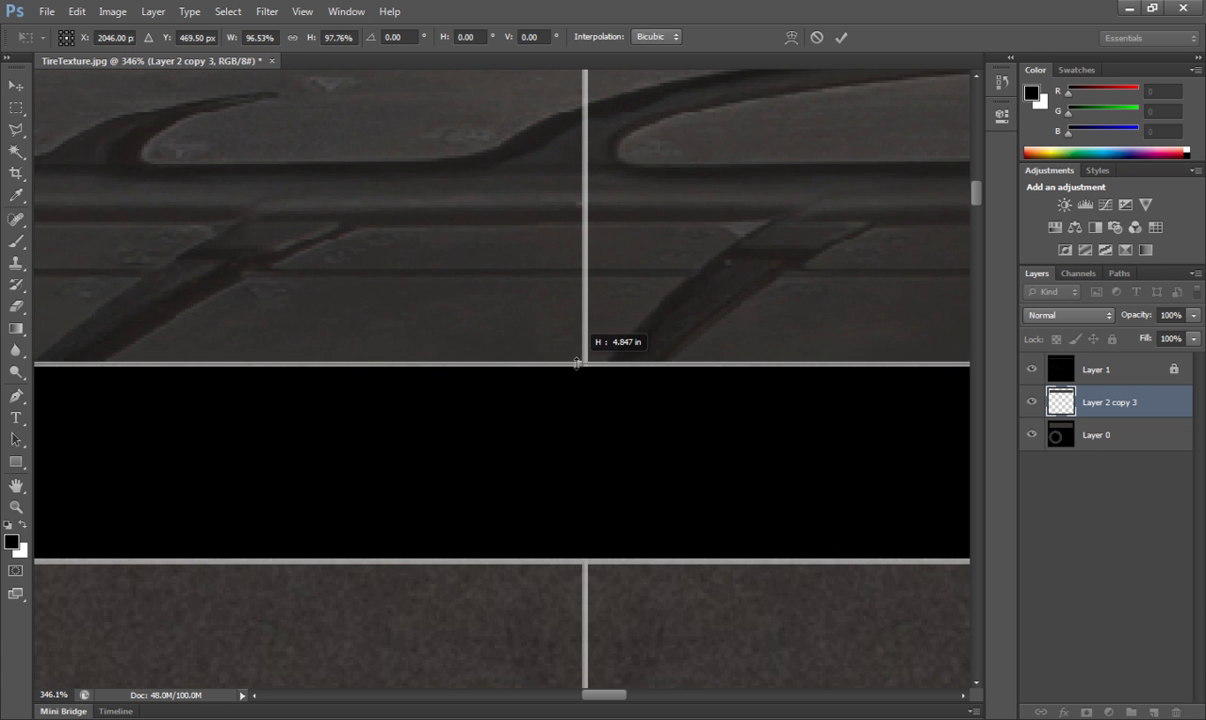
pyautogui.moveTo(600, 305); pyautogui.dragTo(616, 650)
pyautogui.moveTo(608, 228); pyautogui.dragTo(609, 688)
pyautogui.moveTo(598, 205); pyautogui.dragTo(603, 224)
pyautogui.press('Return')
pyautogui.keyDown('alt'); pyautogui.scroll(-6, 587, 436); pyautogui.keyUp('alt')
pyautogui.keyDown('alt'); pyautogui.scroll(-3, 560, 521); pyautogui.keyUp('alt')
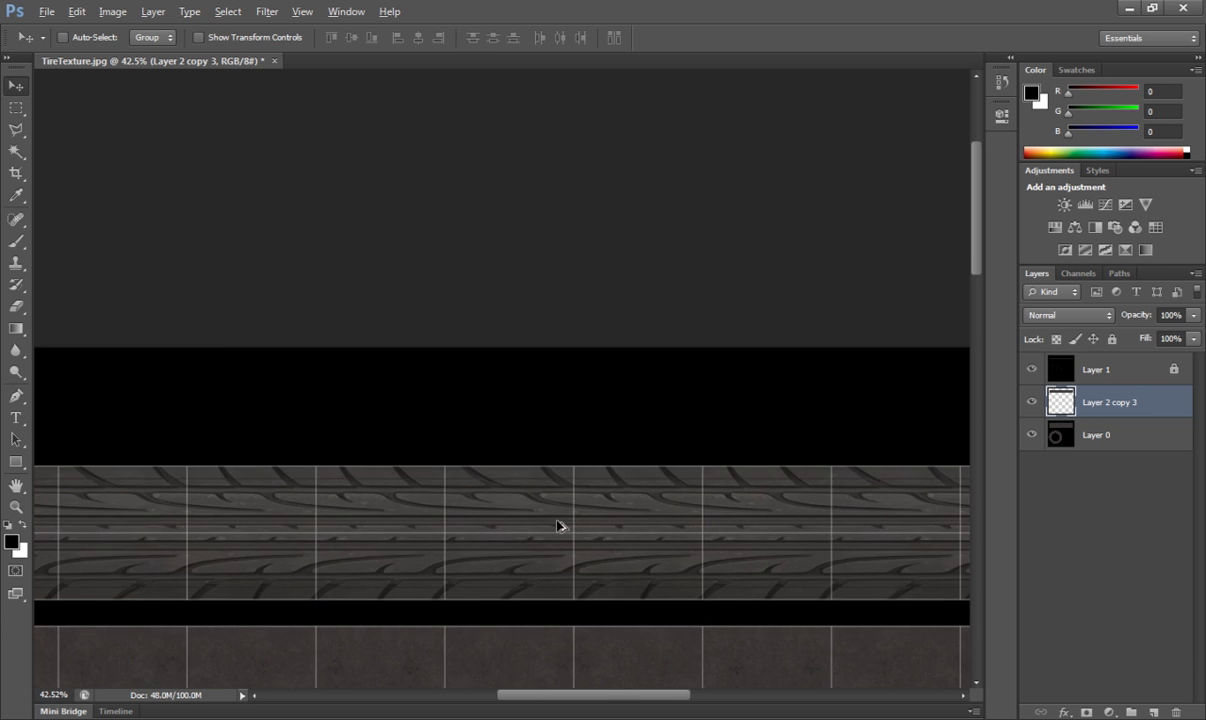
# Hide the UV layer and set the tread layer's blending mode to Darker Color.
pyautogui.click(1032, 370)
pyautogui.keyDown('alt'); pyautogui.scroll(1, 628, 417); pyautogui.keyUp('alt')
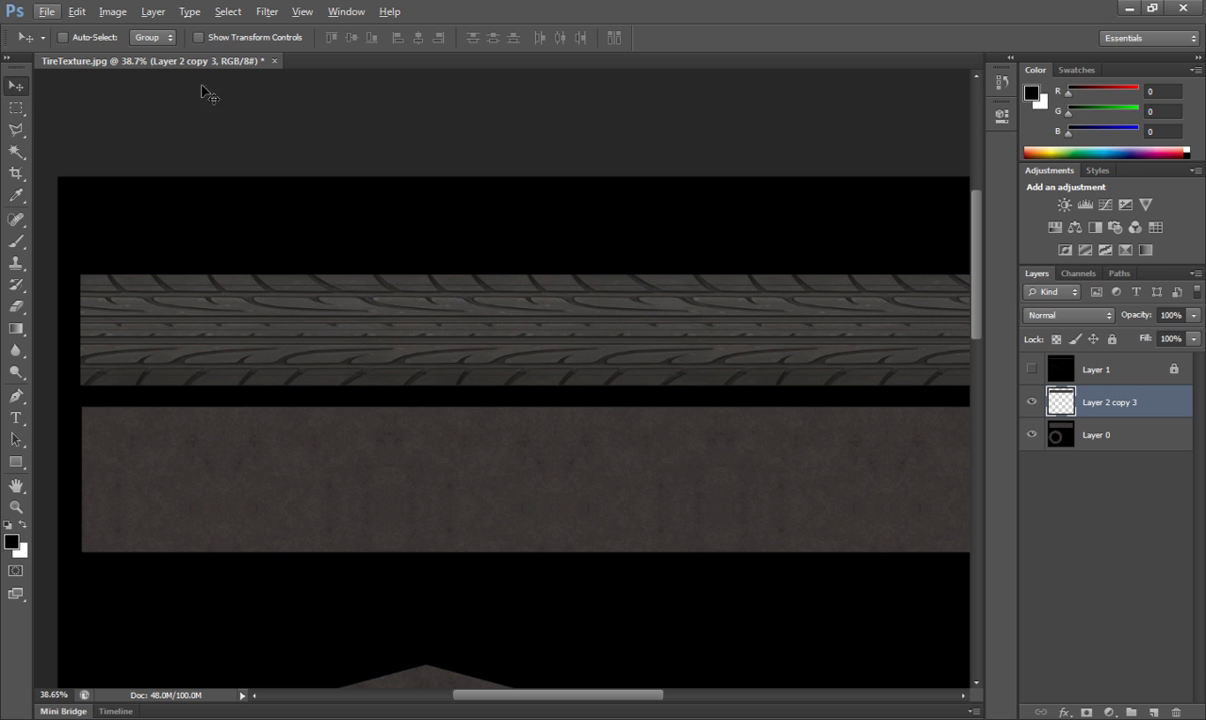
pyautogui.click(1072, 316)
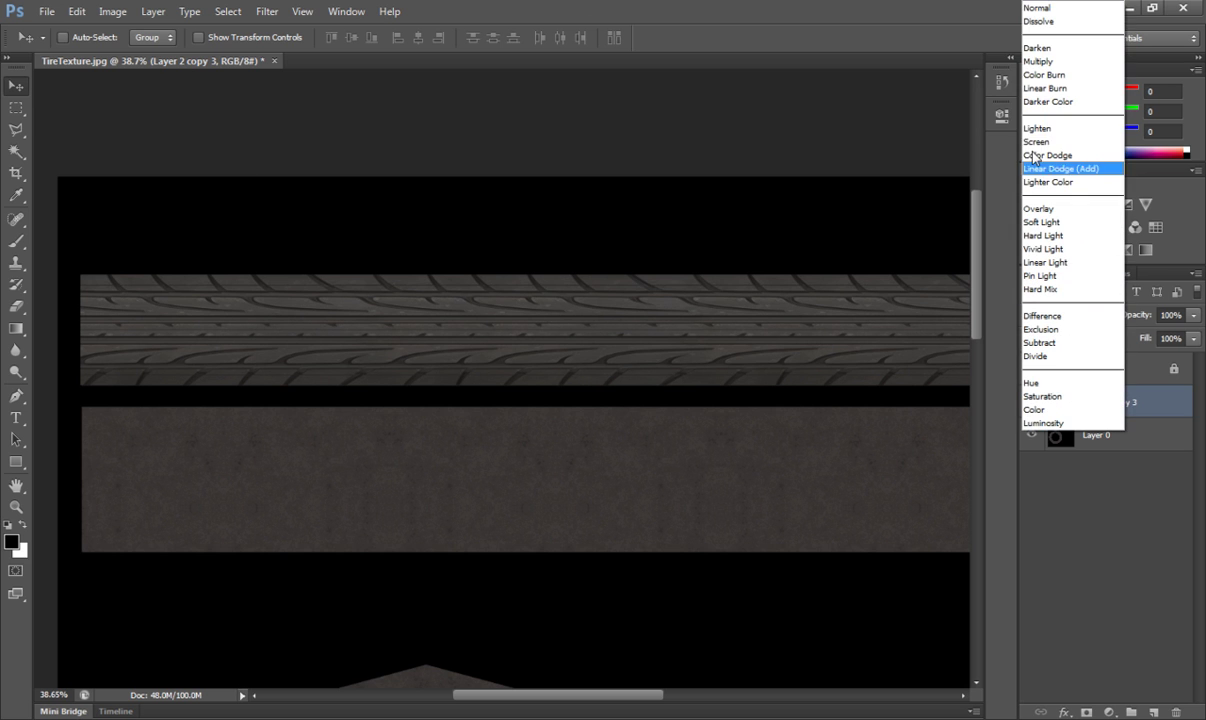
pyautogui.click(1063, 46)
pyautogui.hotkey('shift', '+')
pyautogui.hotkey('shift', '+')
pyautogui.hotkey('shift', '+')
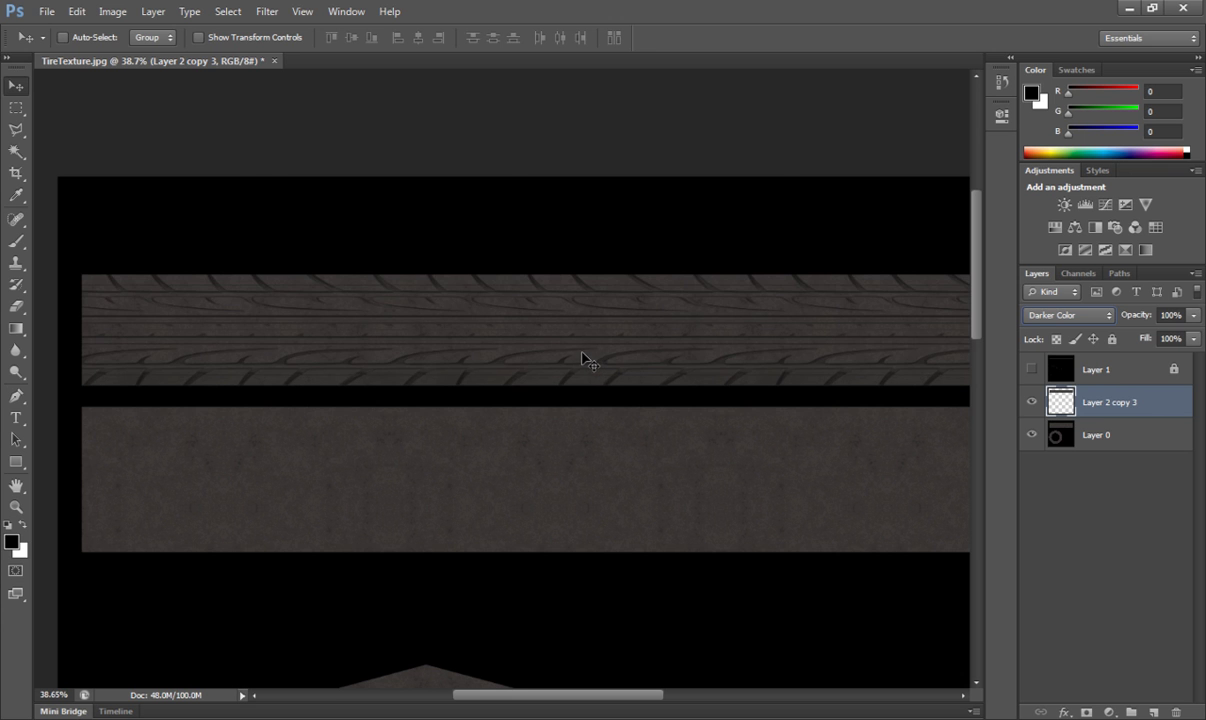
# Adjust the tread layer with Brightness/Contrast to blend it with the rubber base, and fit the whole texture in view.
pyautogui.moveTo(739, 431); pyautogui.dragTo(486, 434)
pyautogui.moveTo(802, 431); pyautogui.dragTo(512, 430)
pyautogui.keyDown('alt'); pyautogui.scroll(5, 620, 420); pyautogui.keyUp('alt')
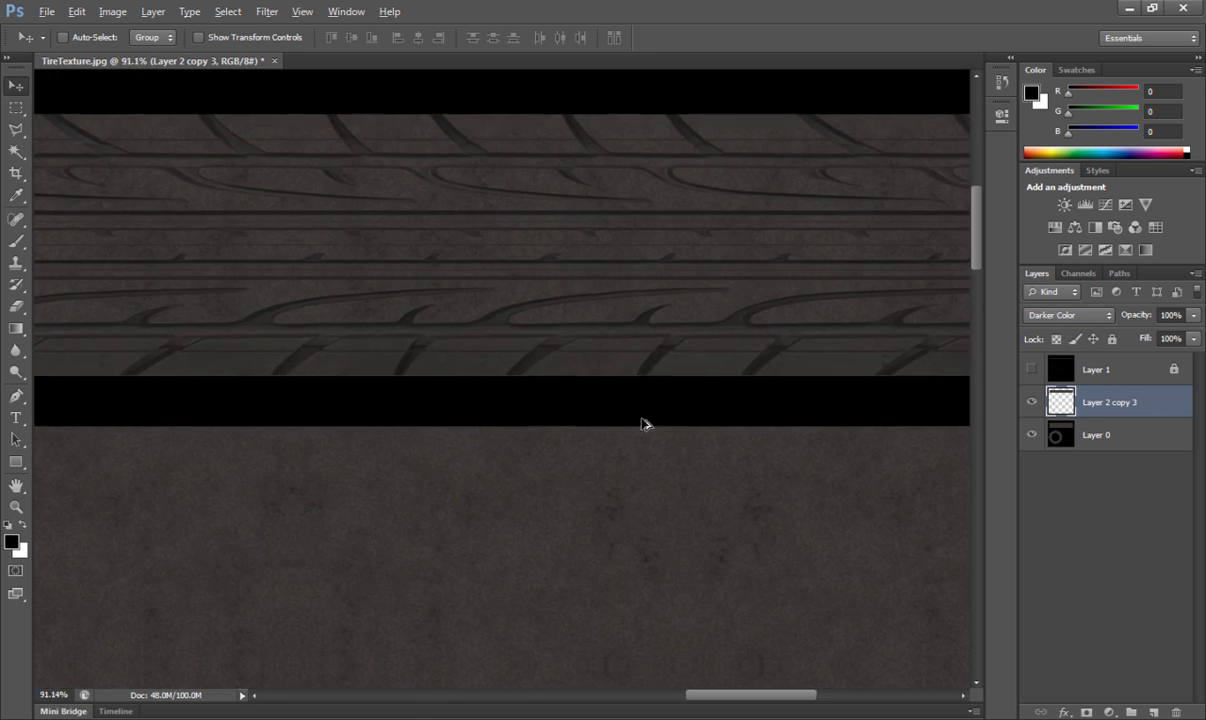
pyautogui.keyDown('alt'); pyautogui.scroll(-1, 600, 432); pyautogui.keyUp('alt')
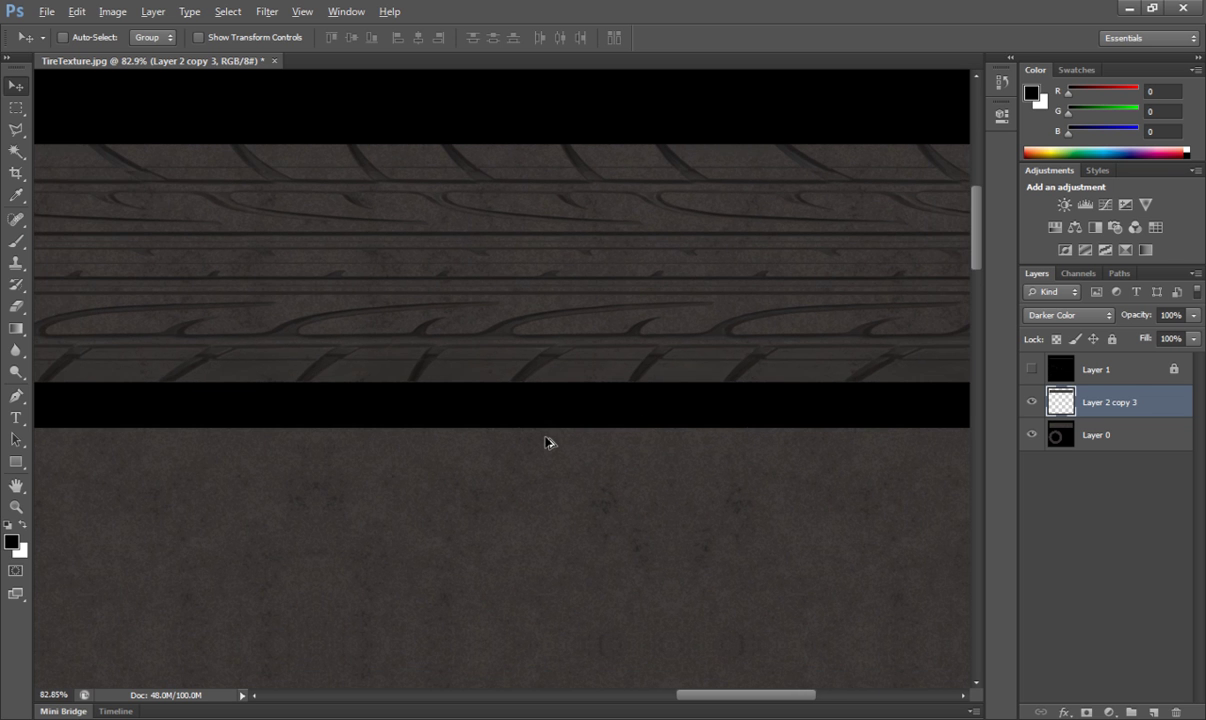
pyautogui.keyDown('alt'); pyautogui.scroll(-5, 548, 443); pyautogui.keyUp('alt')
pyautogui.moveTo(859, 433); pyautogui.dragTo(949, 436)
pyautogui.moveTo(474, 439); pyautogui.dragTo(668, 448)
pyautogui.click(113, 12)
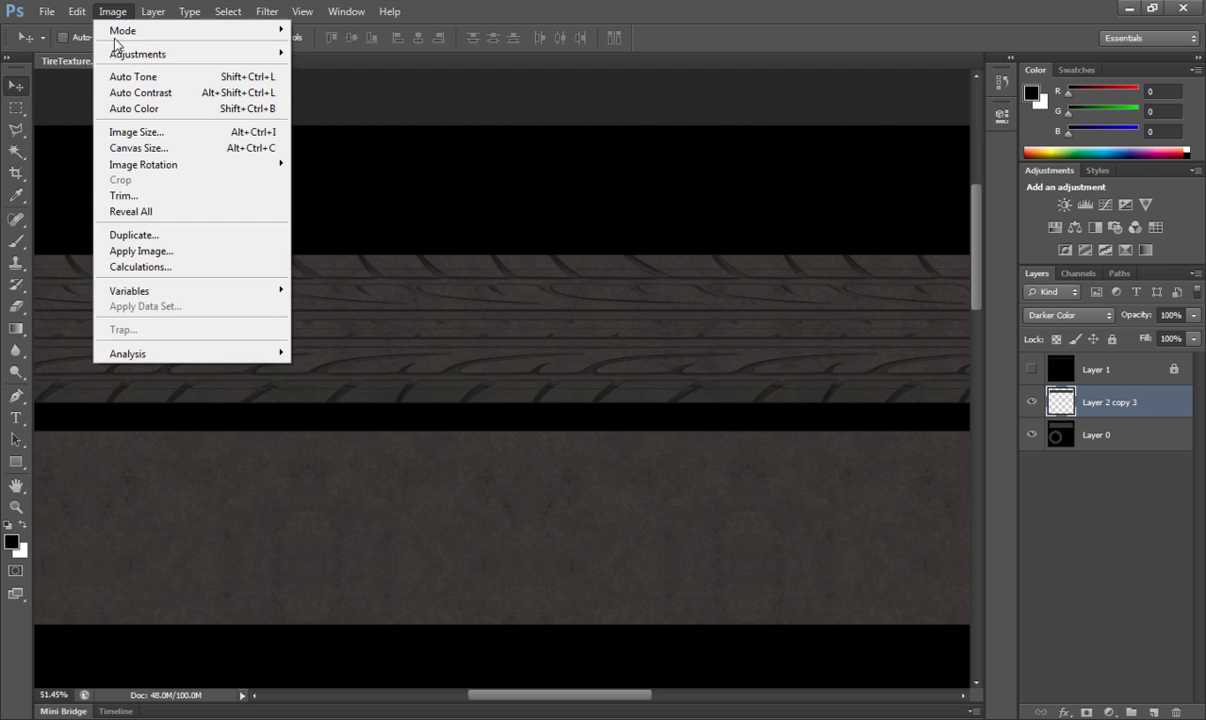
pyautogui.moveTo(202, 55)
pyautogui.click(330, 50)
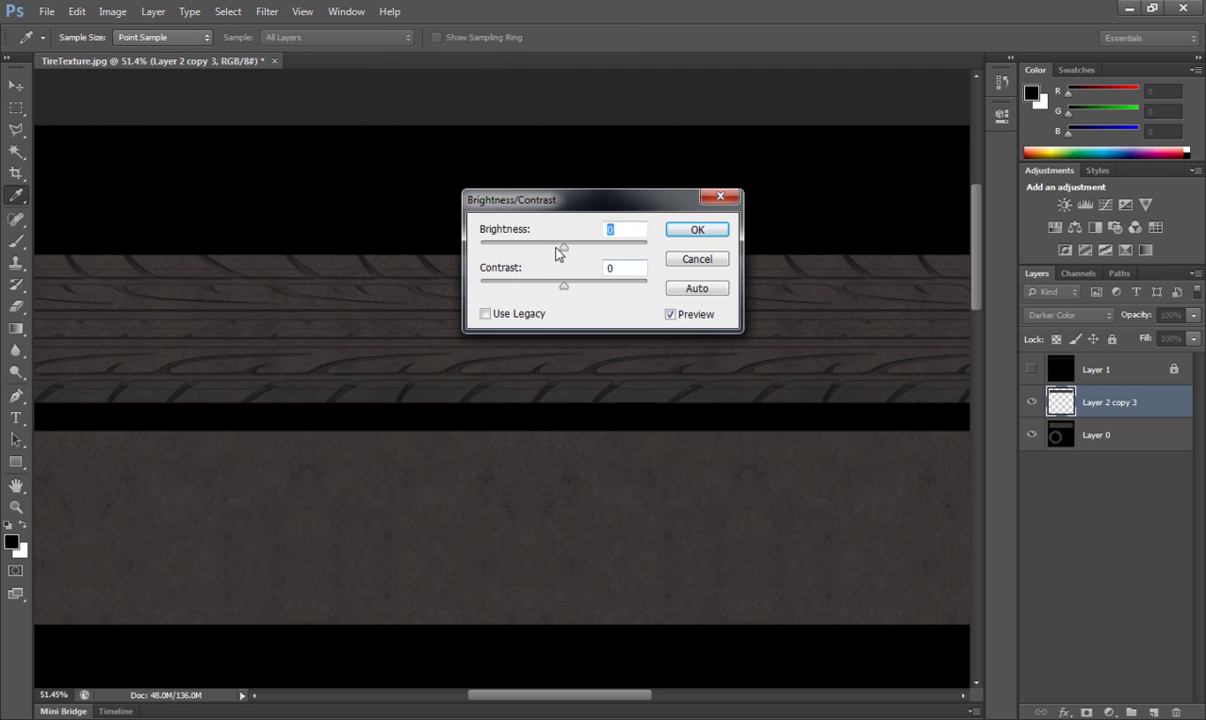
pyautogui.moveTo(570, 248); pyautogui.dragTo(574, 292)
pyautogui.write('0')
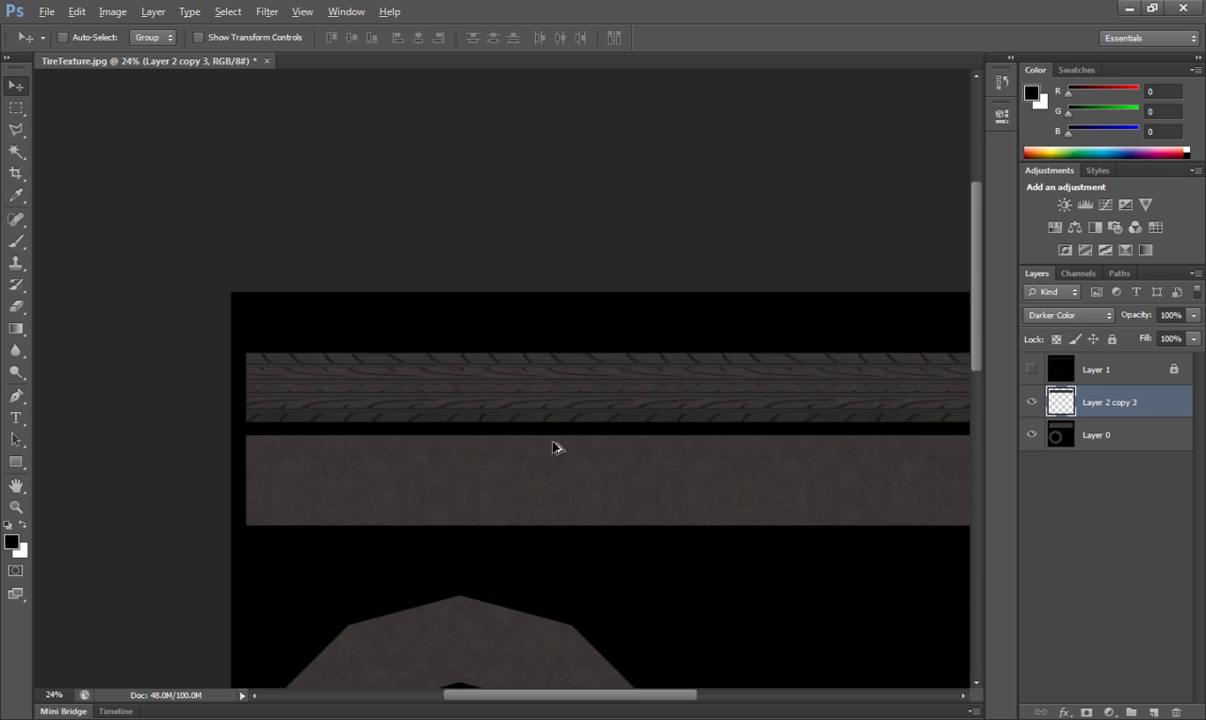
pyautogui.hotkey('ctrl', '0')
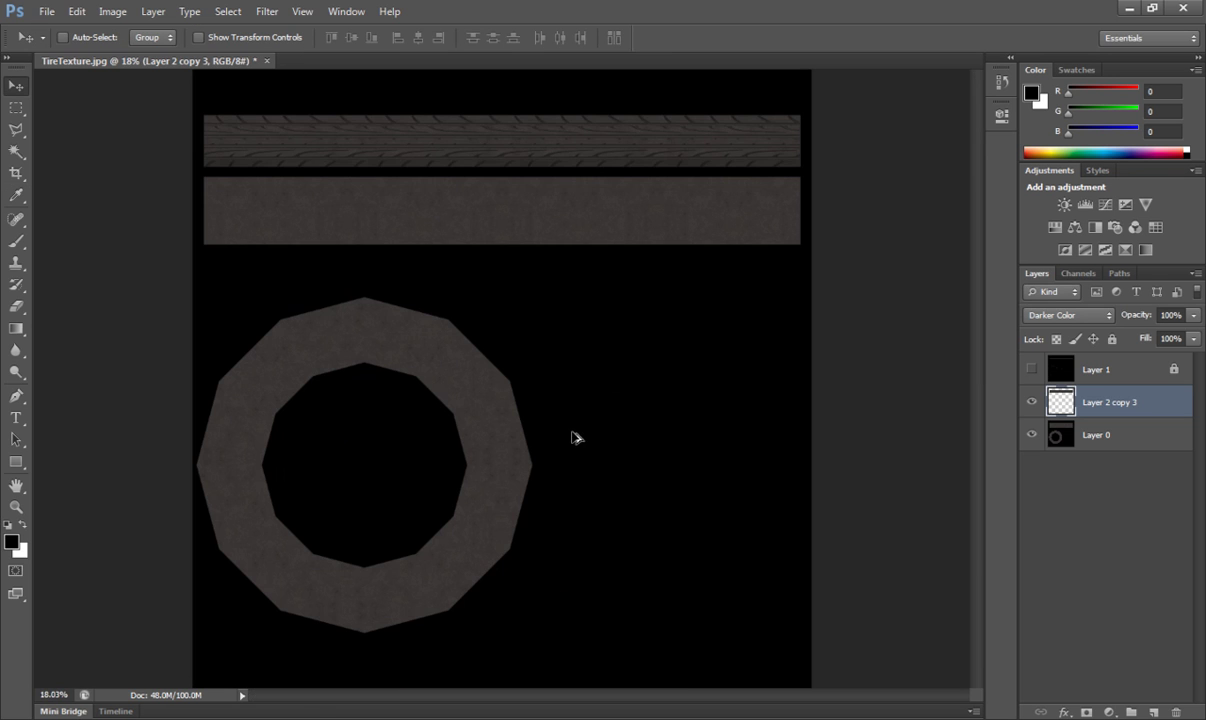
# Show the UV layer again, pick the Polygonal Lasso tool and add a new empty layer above the tread layer.
pyautogui.click(1031, 369)
pyautogui.keyDown('alt'); pyautogui.scroll(2, 277, 403); pyautogui.keyUp('alt')
pyautogui.keyDown('alt'); pyautogui.scroll(1, 277, 403); pyautogui.keyUp('alt')
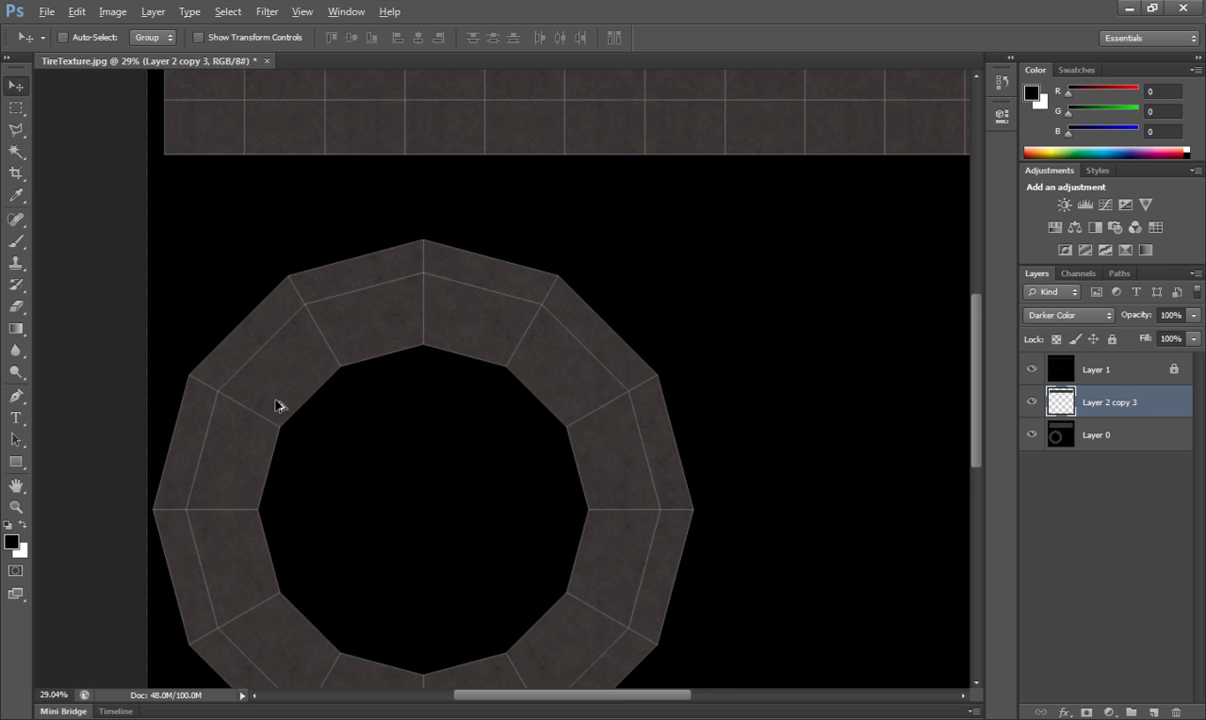
pyautogui.keyDown('alt'); pyautogui.scroll(-2, 296, 423); pyautogui.keyUp('alt')
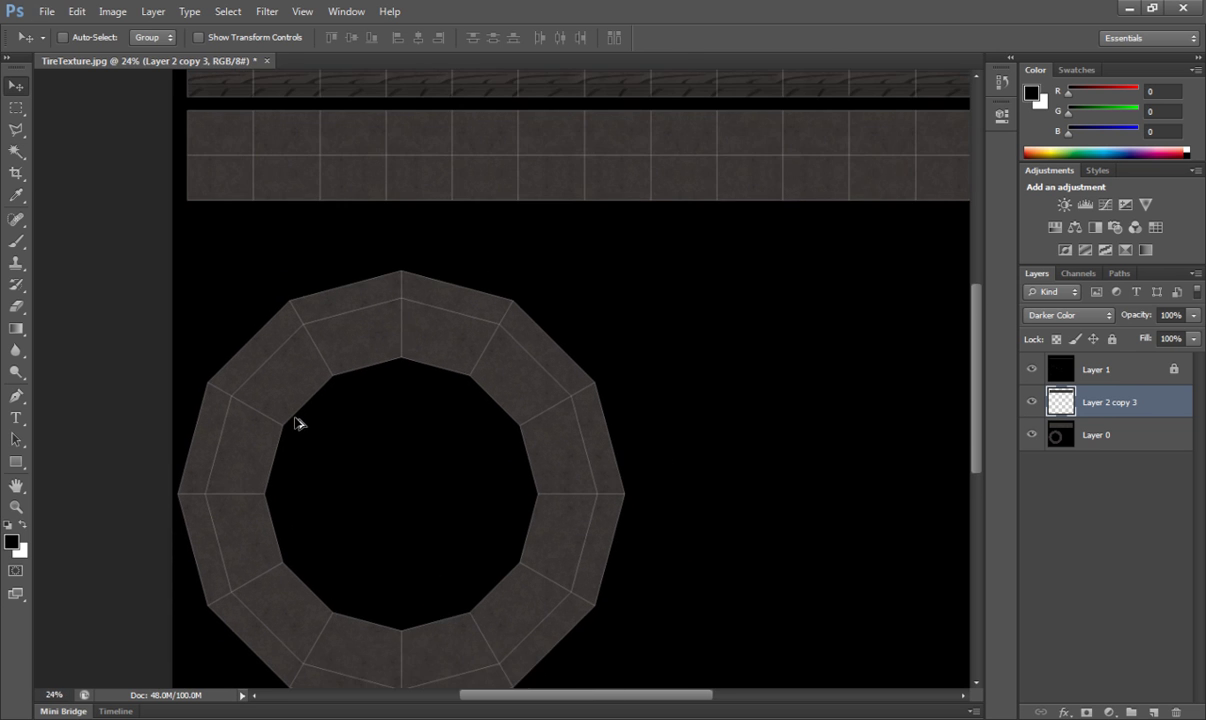
pyautogui.keyDown('alt'); pyautogui.scroll(1, 296, 423); pyautogui.keyUp('alt')
pyautogui.click(16, 129)
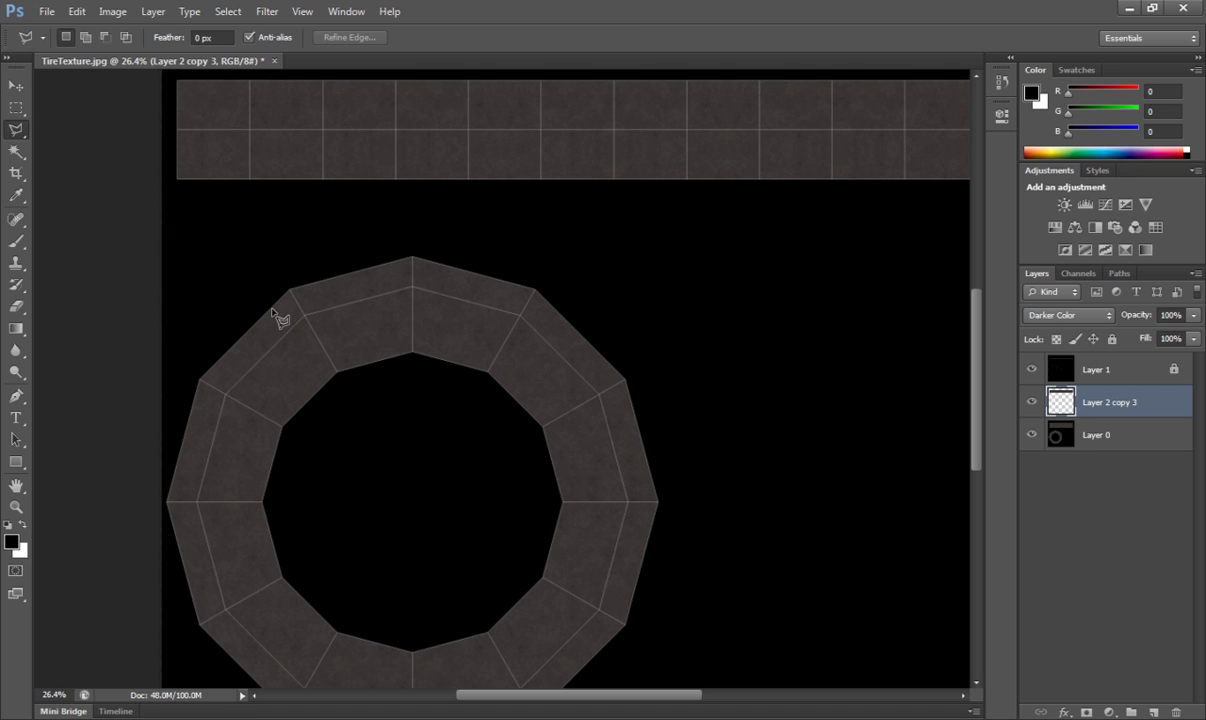
pyautogui.click(1153, 712)
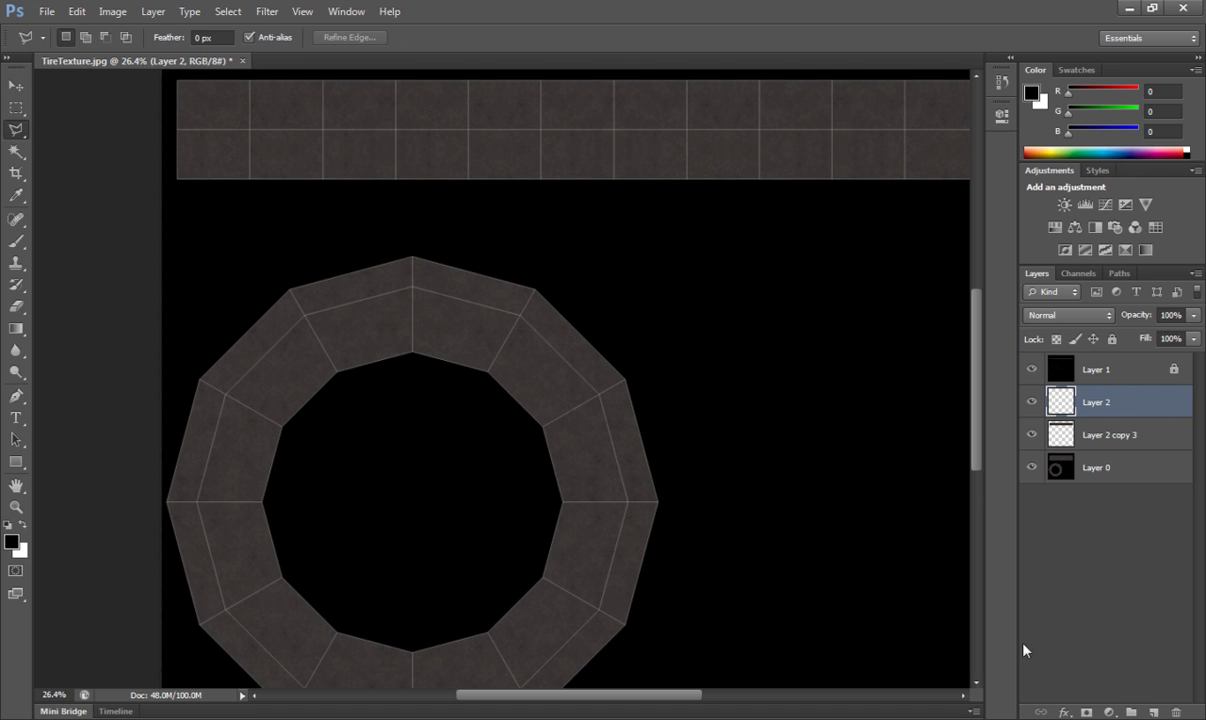
# Outline a closed polygonal selection along the tire ring's middle UV loop, through each of its corner points.
pyautogui.click(304, 317)
pyautogui.click(413, 288)
pyautogui.click(521, 317)
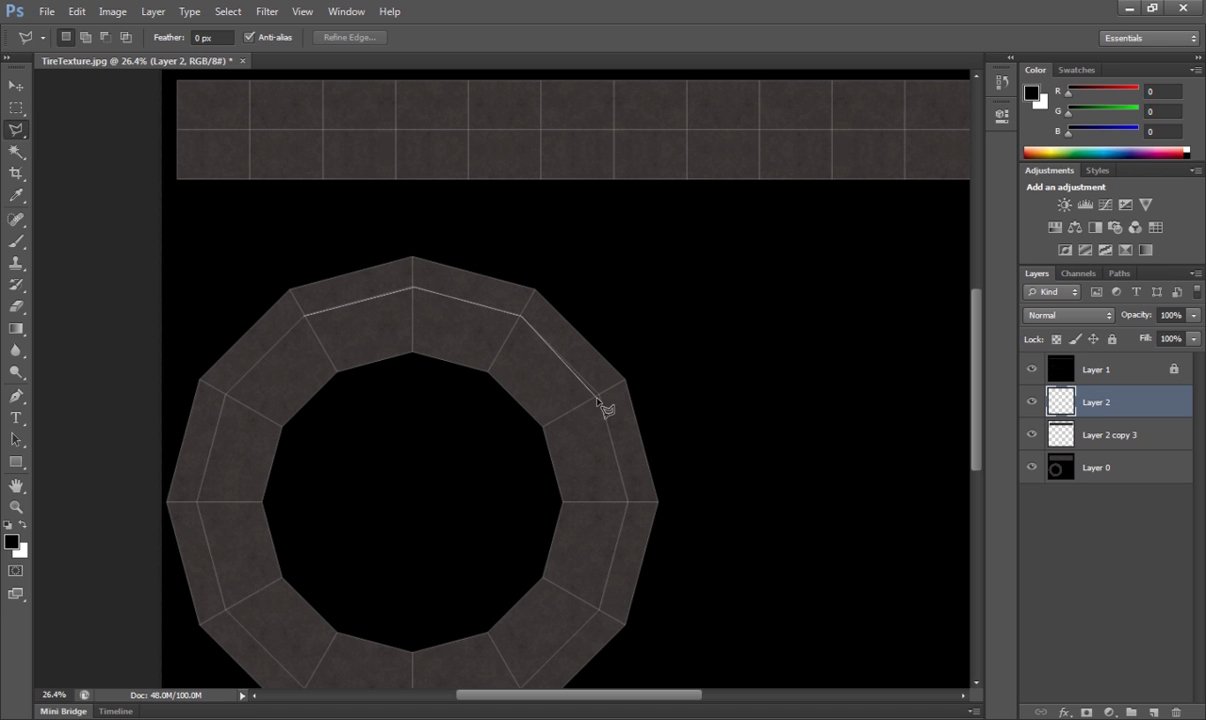
pyautogui.click(599, 397)
pyautogui.click(627, 499)
pyautogui.moveTo(565, 538); pyautogui.dragTo(576, 358)
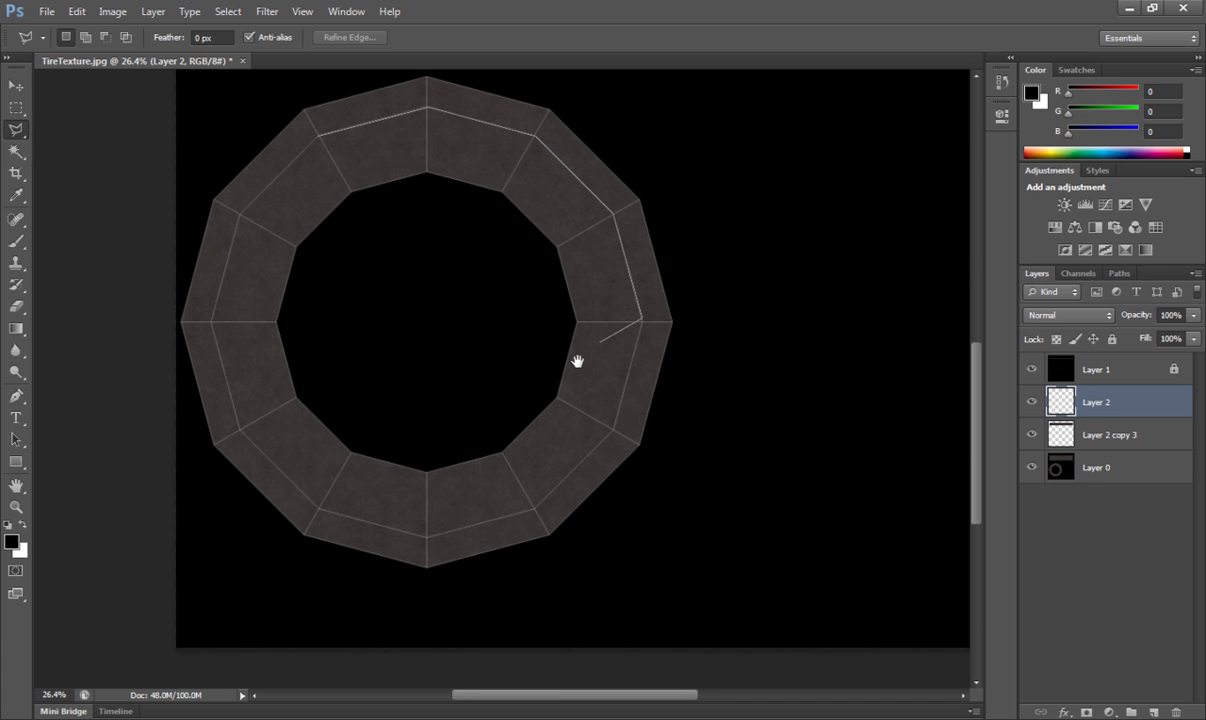
pyautogui.click(613, 430)
pyautogui.click(537, 510)
pyautogui.click(427, 538)
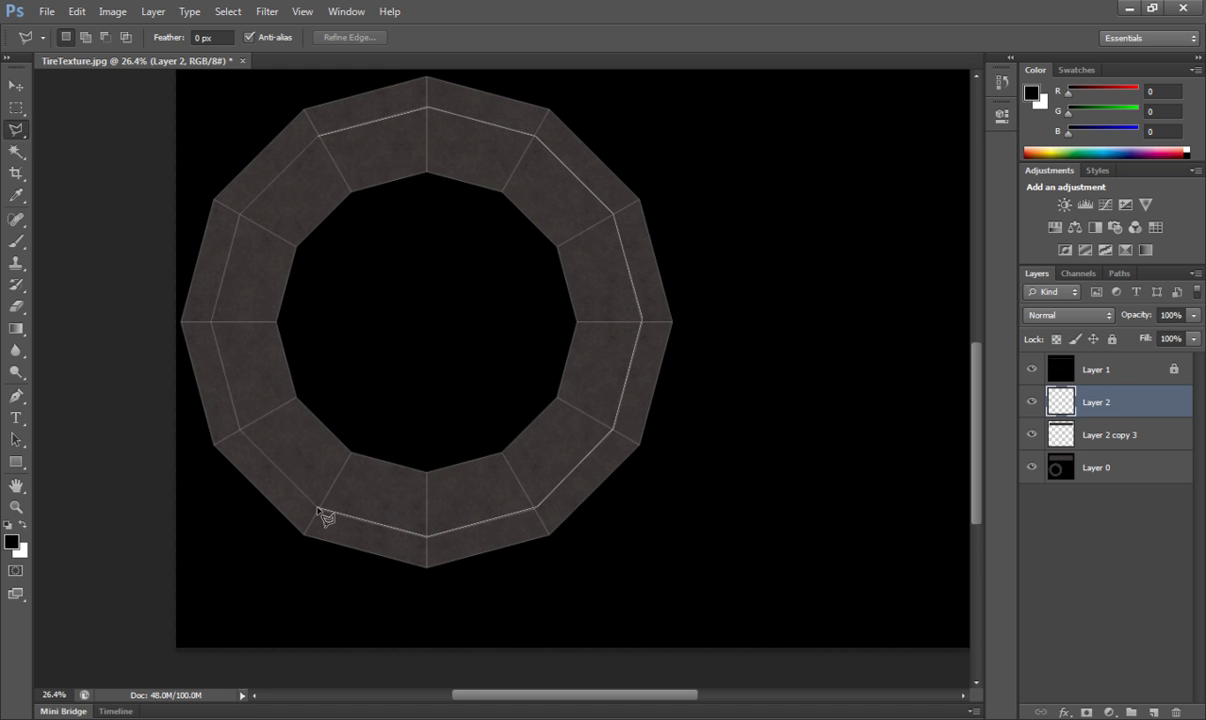
pyautogui.click(318, 510)
pyautogui.click(240, 430)
pyautogui.click(212, 322)
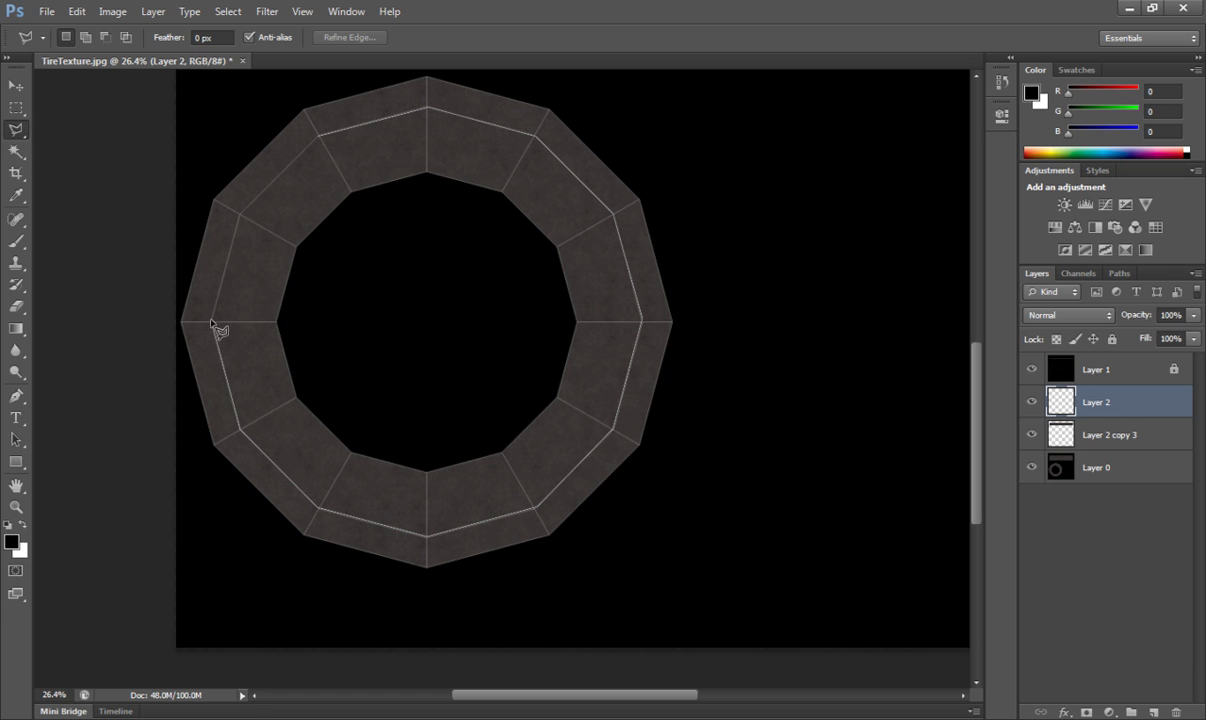
pyautogui.click(240, 215)
pyautogui.click(318, 137)
# Fill the polygonal selection on the new layer with solid white (ffffff).
pyautogui.click(78, 11)
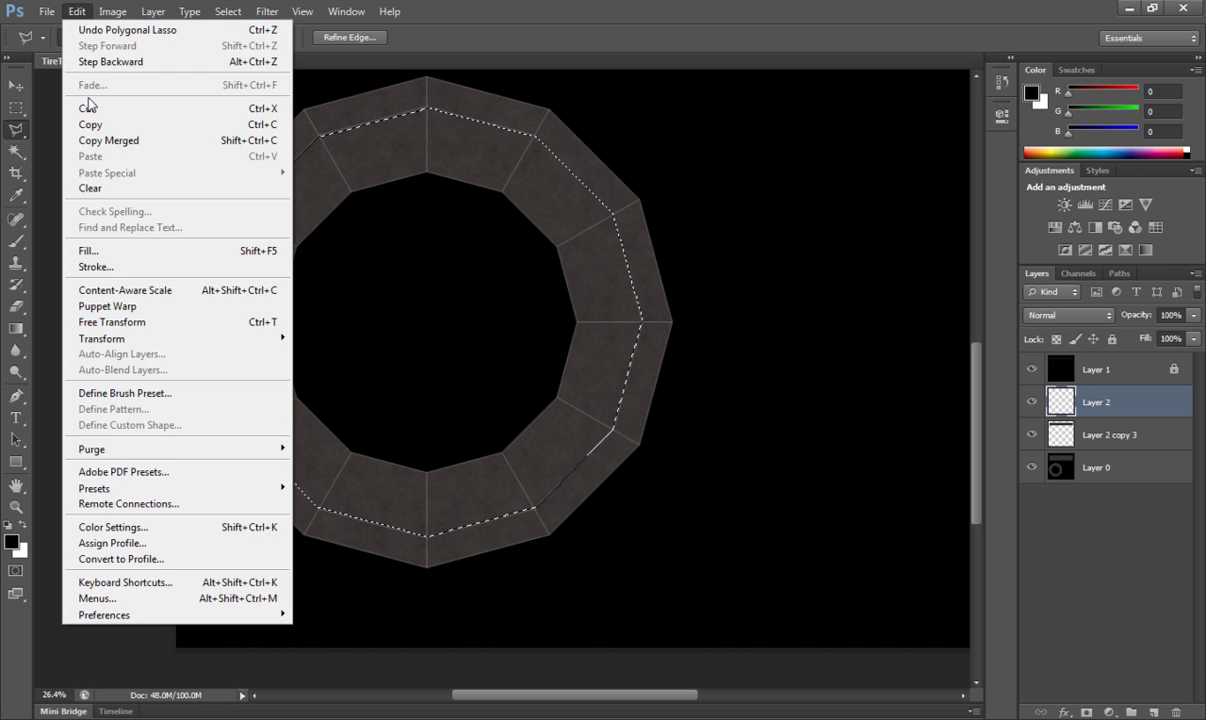
pyautogui.click(88, 251)
pyautogui.click(568, 223)
pyautogui.click(555, 268)
pyautogui.moveTo(601, 302)
pyautogui.mouseDown()
pyautogui.moveTo(598, 340)
pyautogui.moveTo(597, 190)
pyautogui.mouseUp()
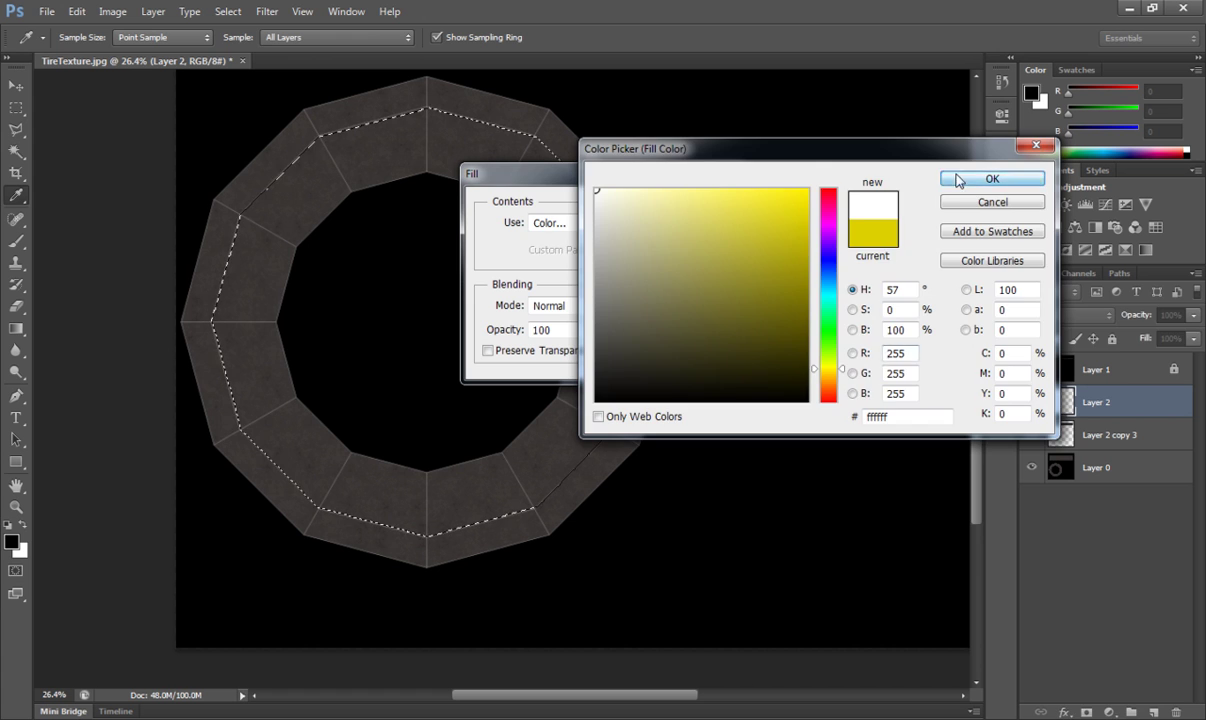
pyautogui.click(992, 178)
pyautogui.click(700, 207)
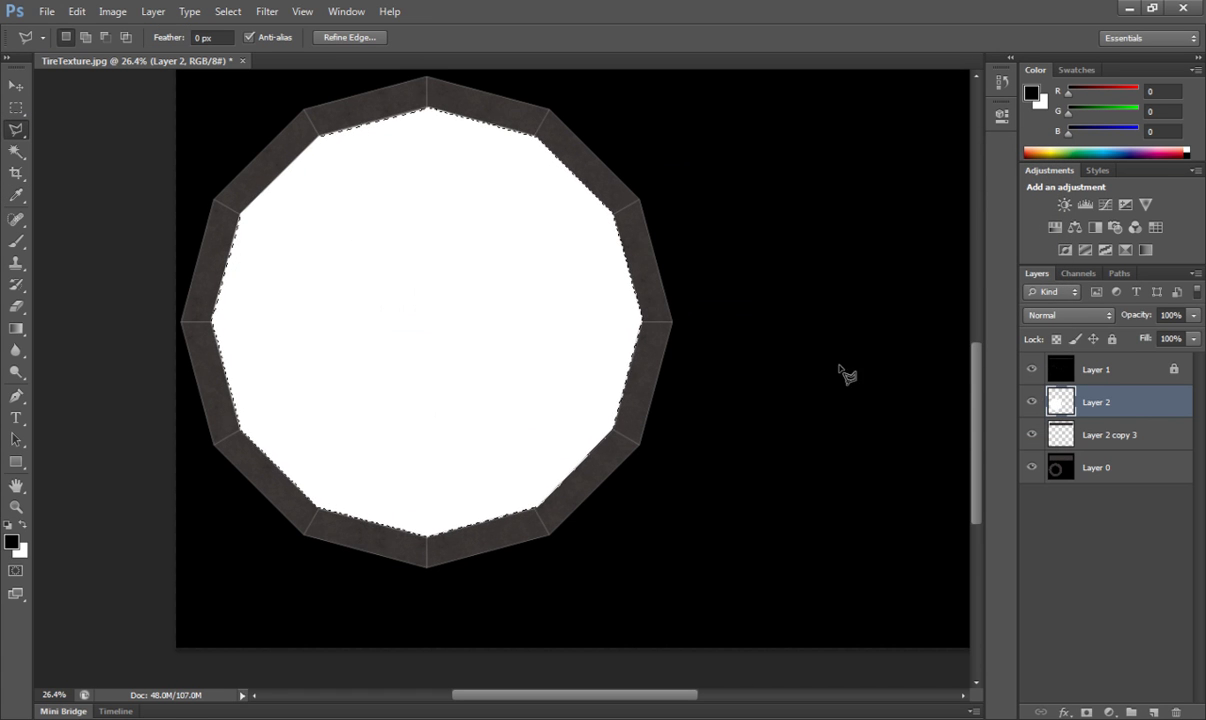
# Lower the white layer's fill to 43% so the UV lines show through, and clear the selection.
pyautogui.click(1193, 339)
pyautogui.moveTo(1192, 362); pyautogui.dragTo(1145, 362)
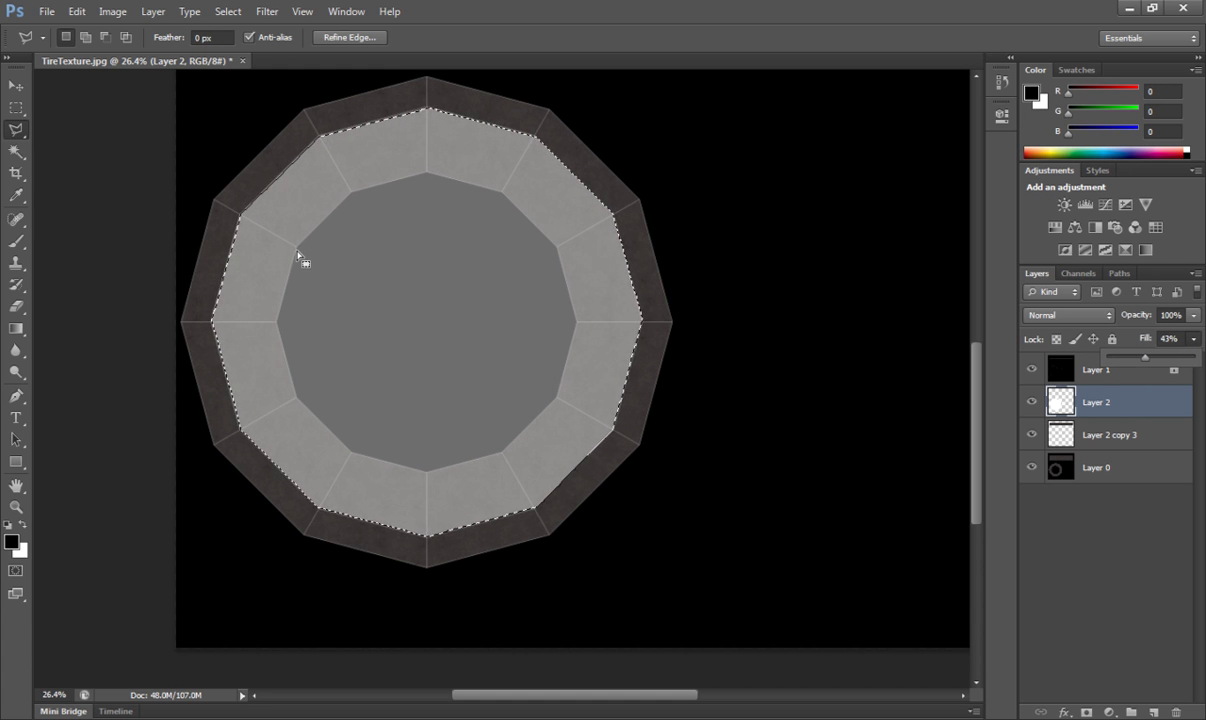
pyautogui.hotkey('ctrl', 'd')
# Outline the ring's inner hole along the UV corners and delete the white inside it.
pyautogui.click(350, 191)
pyautogui.click(426, 175)
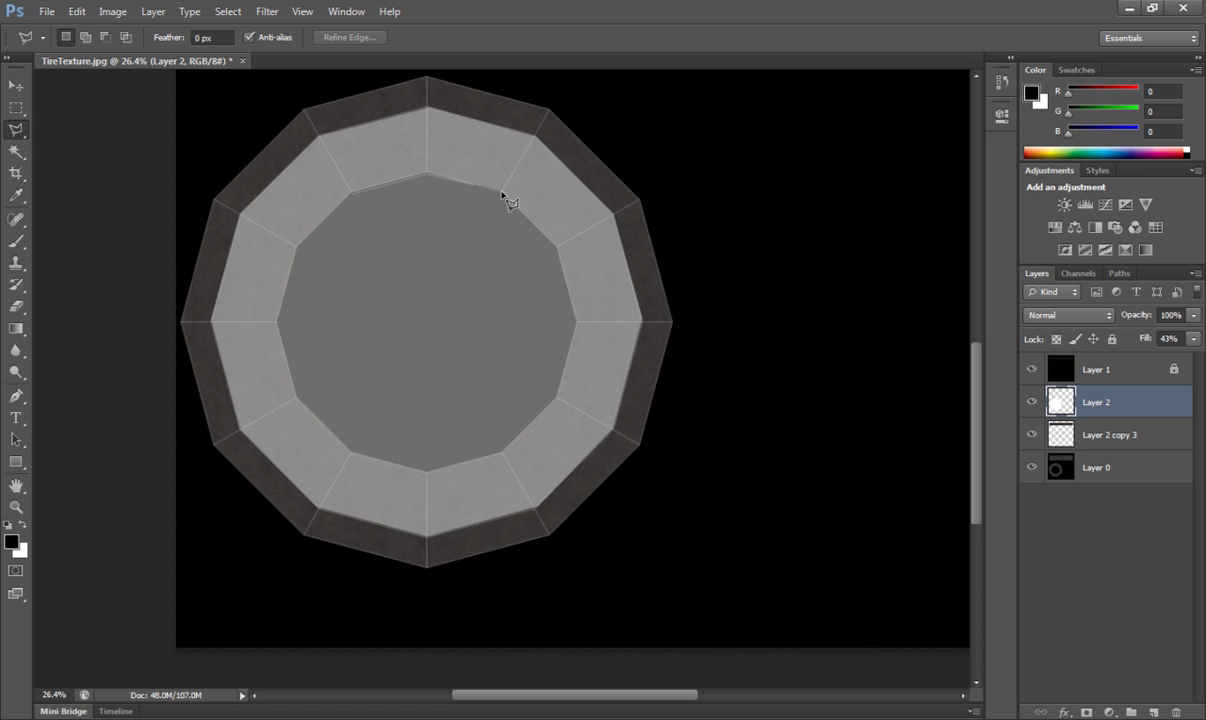
pyautogui.click(503, 192)
pyautogui.click(555, 244)
pyautogui.click(577, 322)
pyautogui.click(557, 398)
pyautogui.click(503, 451)
pyautogui.click(426, 470)
pyautogui.click(278, 320)
pyautogui.click(299, 244)
pyautogui.click(355, 198)
pyautogui.press('Delete')
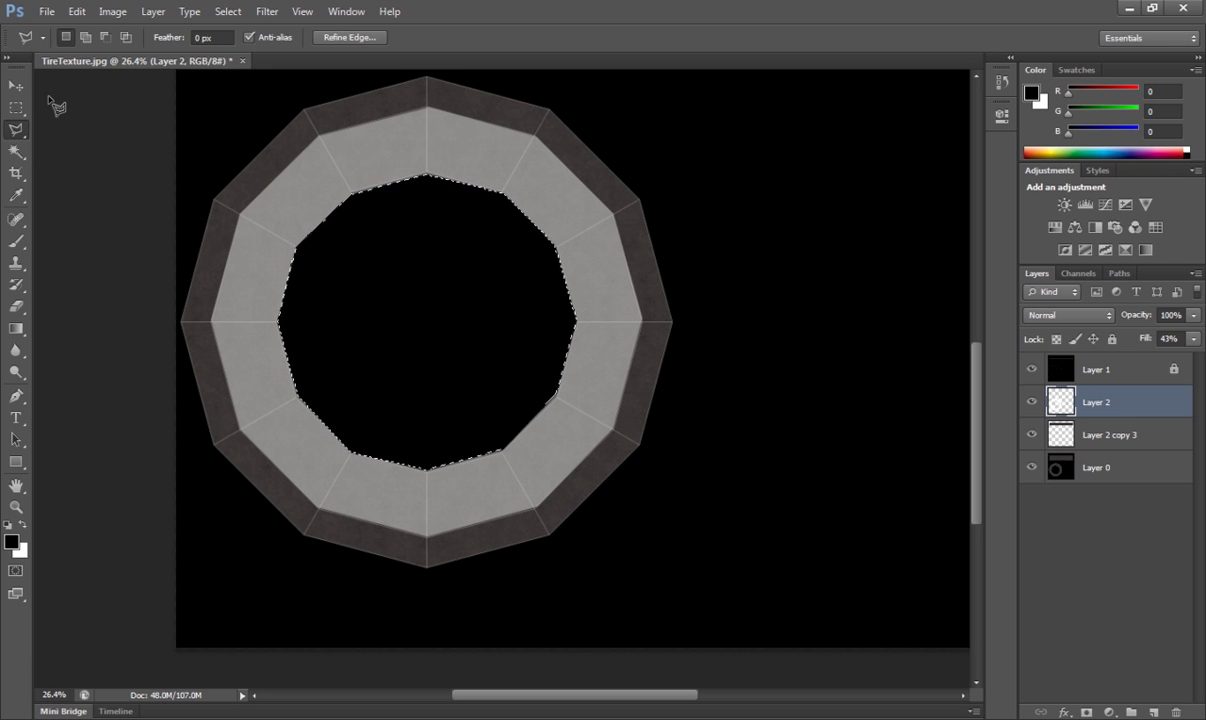
# Clear the selection and restore the white ring layer's fill to 100%.
pyautogui.click(20, 108)
pyautogui.click(314, 256)
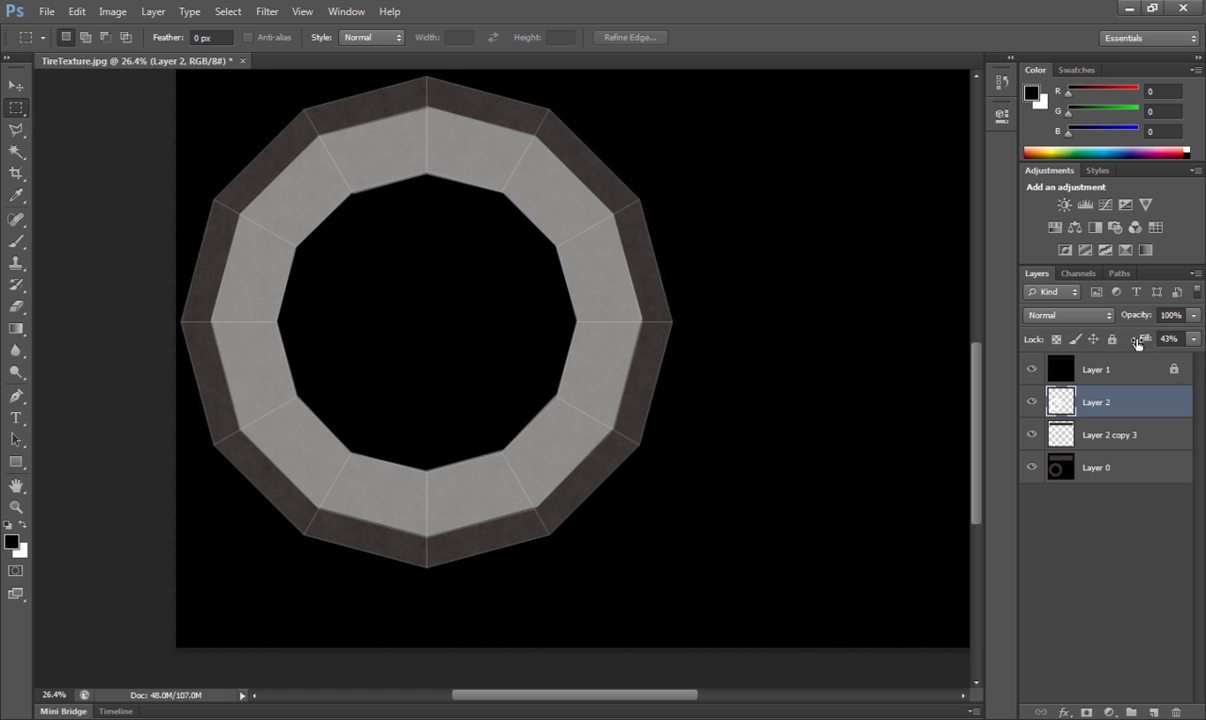
pyautogui.click(1193, 339)
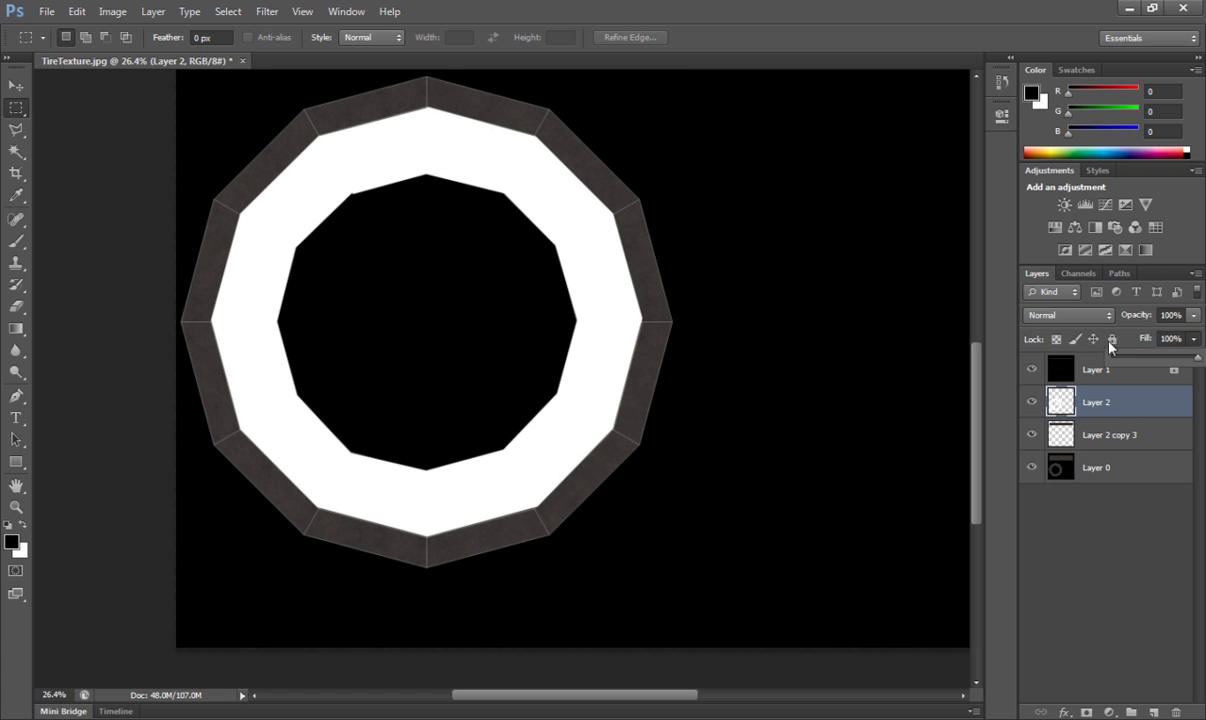
# Try blending modes from Dissolve through Linear Dodge (Add) on the white ring layer, and hide the UV layer.
pyautogui.click(1068, 315)
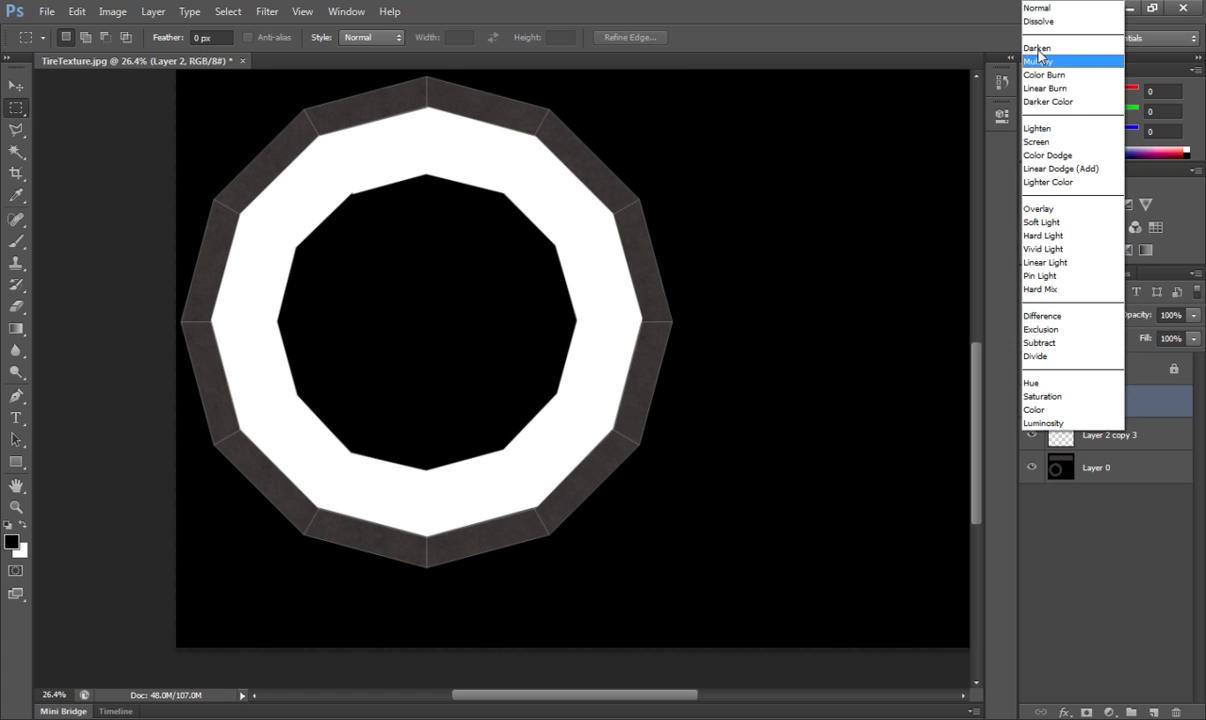
pyautogui.click(1045, 28)
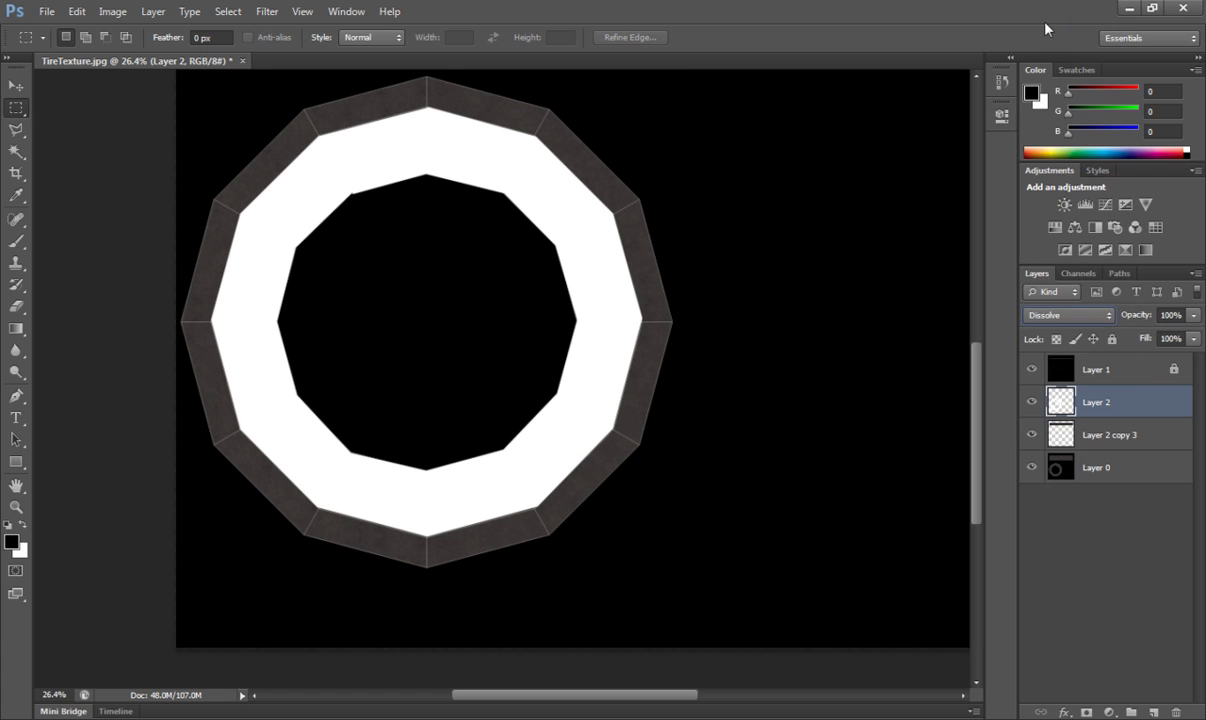
pyautogui.press('Down')
pyautogui.press('Down')
pyautogui.press('Down')
pyautogui.press('Down')
pyautogui.press('Down')
pyautogui.press('Down')
pyautogui.press('Down')
pyautogui.press('Up')
pyautogui.press('Up')
pyautogui.press('Down')
pyautogui.click(1032, 371)
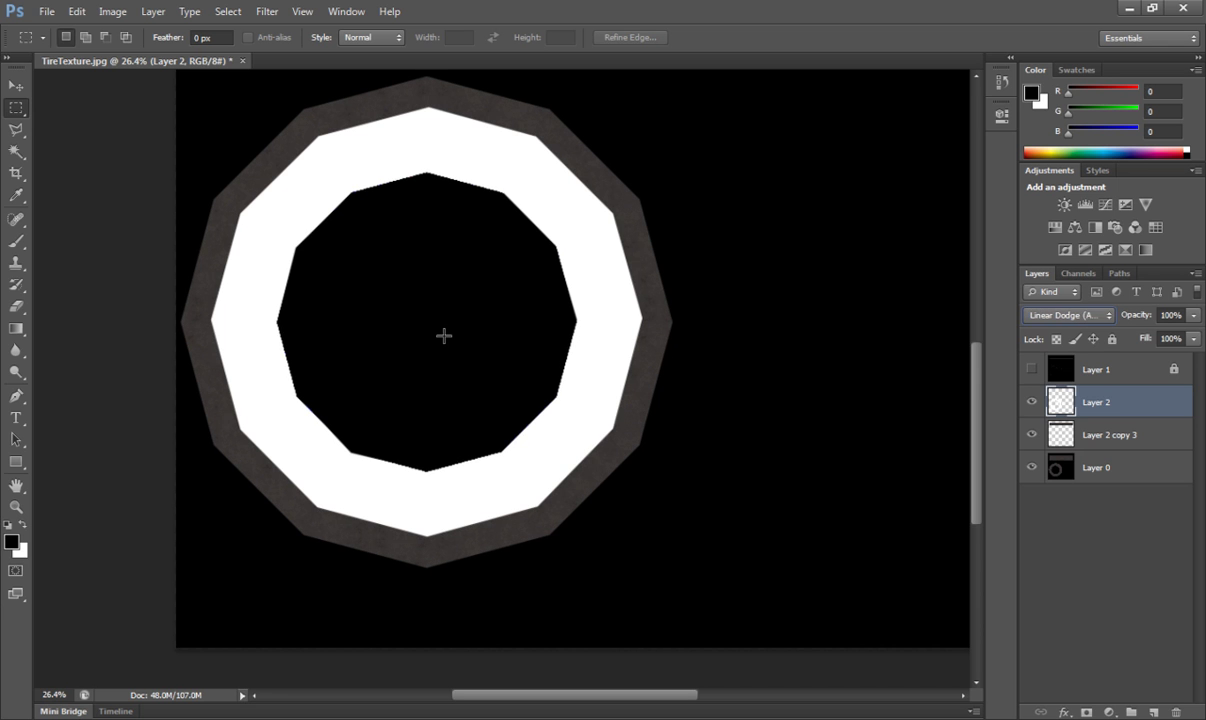
# Compare further blending modes such as Overlay, Exclusion and Lighter Color, and set the white ring layer to Color Dodge.
pyautogui.hotkey('shift', '+')
pyautogui.hotkey('shift', '+')
pyautogui.hotkey('shift', '+')
pyautogui.hotkey('shift', '-')
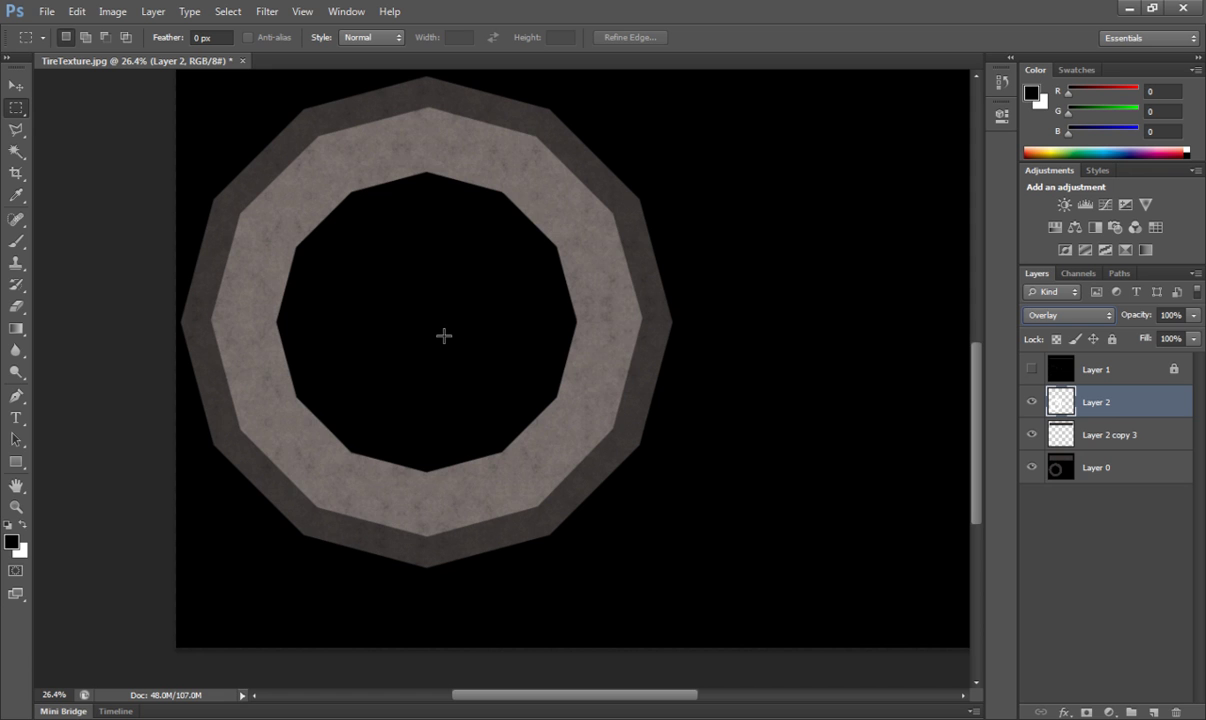
pyautogui.hotkey('shift', '+')
pyautogui.hotkey('shift', '+')
pyautogui.hotkey('shift', '-')
pyautogui.hotkey('shift', '+')
pyautogui.hotkey('shift', '+')
pyautogui.hotkey('shift', '+')
pyautogui.hotkey('shift', '+')
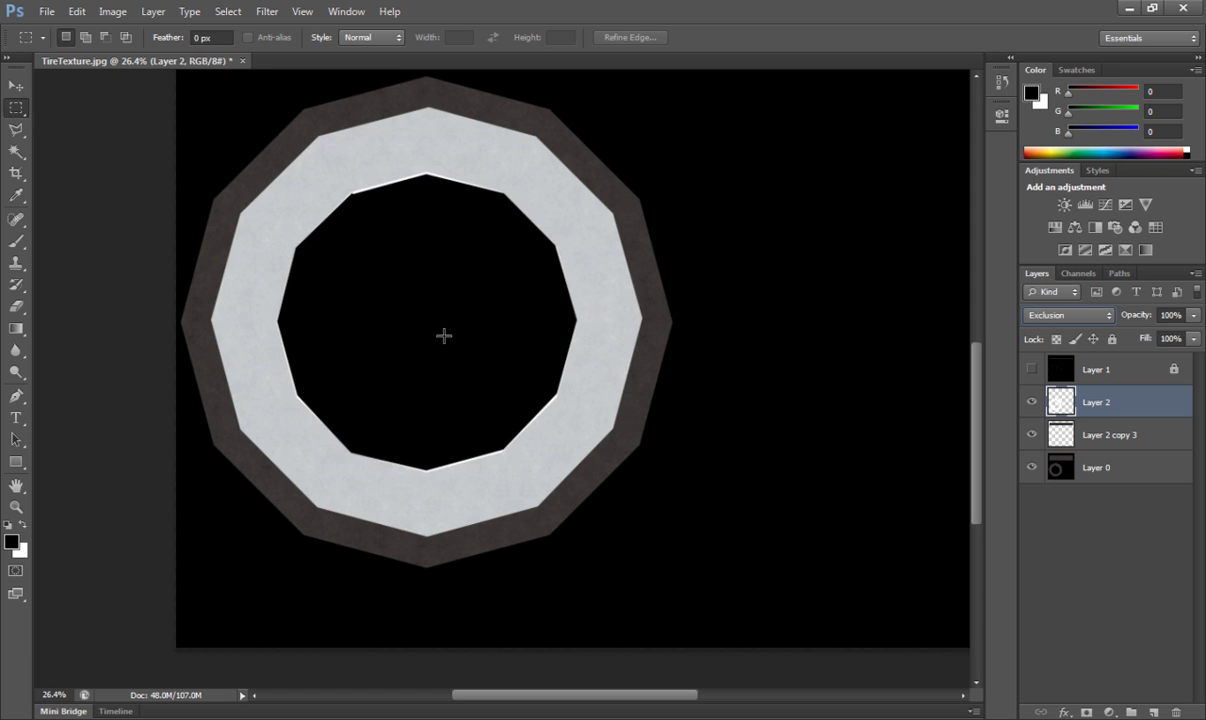
pyautogui.hotkey('shift', '-')
pyautogui.hotkey('shift', '-')
pyautogui.hotkey('shift', '-')
pyautogui.hotkey('shift', '-')
pyautogui.hotkey('shift', '-')
pyautogui.hotkey('shift', '-')
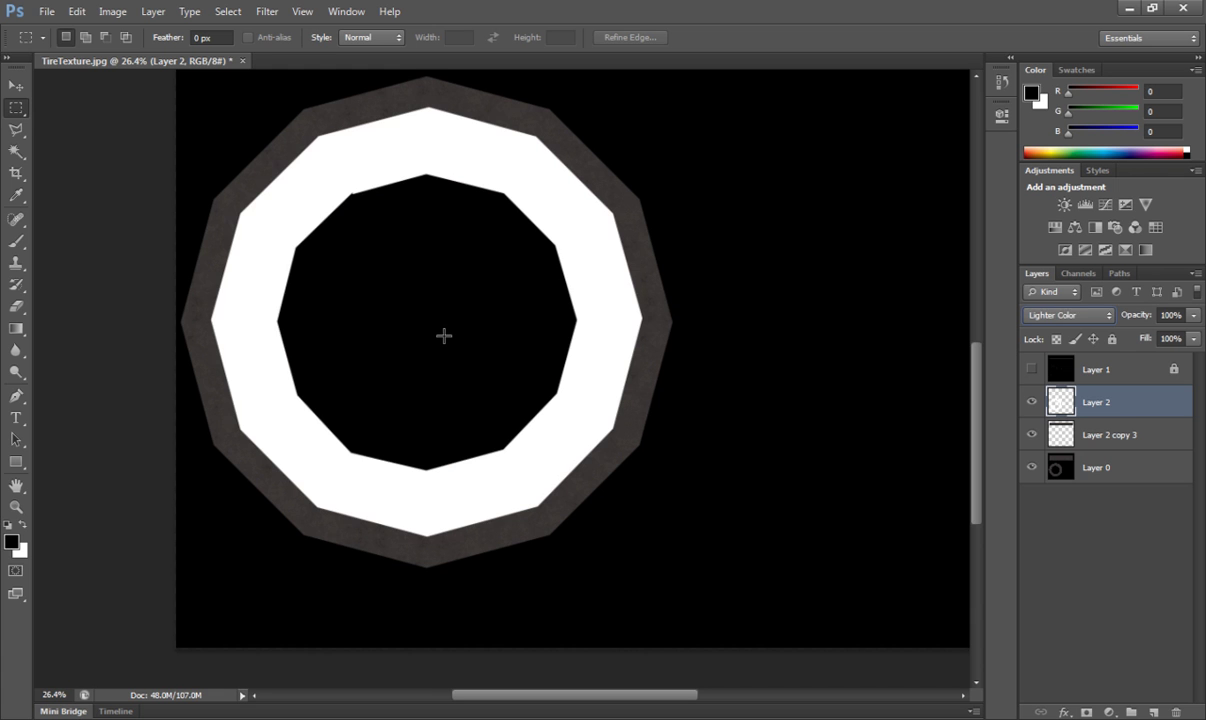
pyautogui.hotkey('shift', '-')
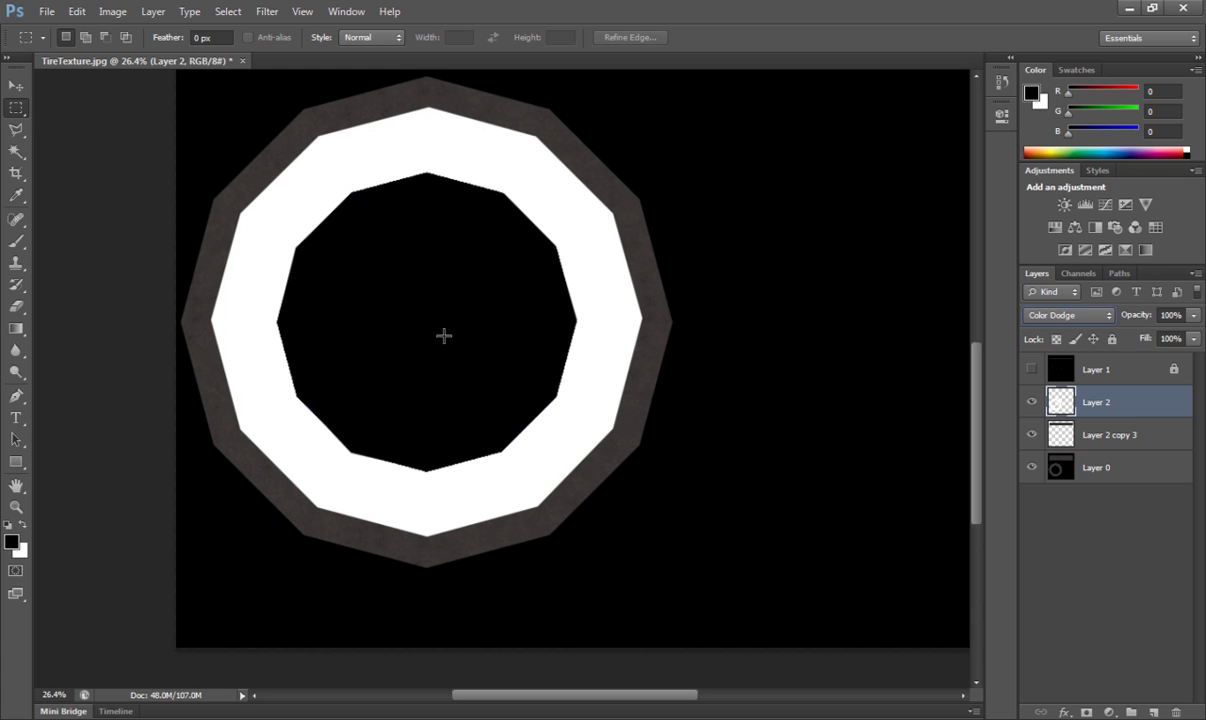
# Save the layered document as TireTexture in Photoshop PSD format in the sourceimages folder.
pyautogui.keyDown('alt'); pyautogui.scroll(-9, 457, 337); pyautogui.keyUp('alt')
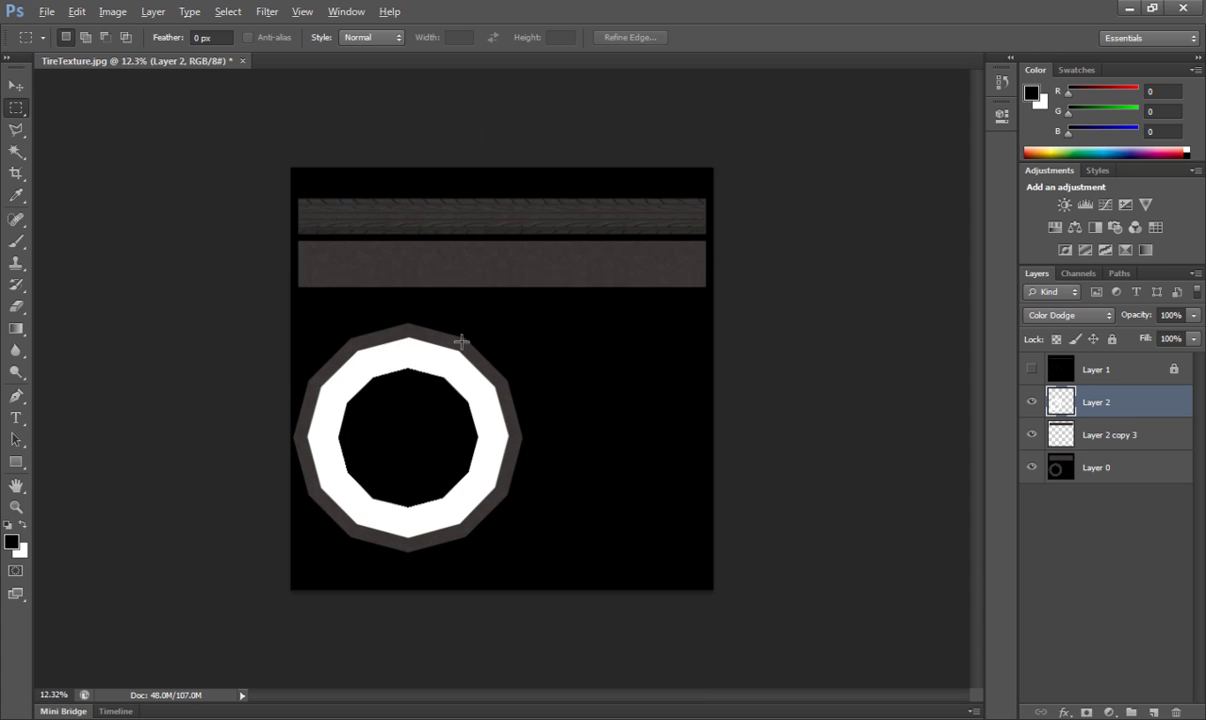
pyautogui.keyDown('alt'); pyautogui.scroll(4, 461, 350); pyautogui.keyUp('alt')
pyautogui.click(47, 11)
pyautogui.click(100, 210)
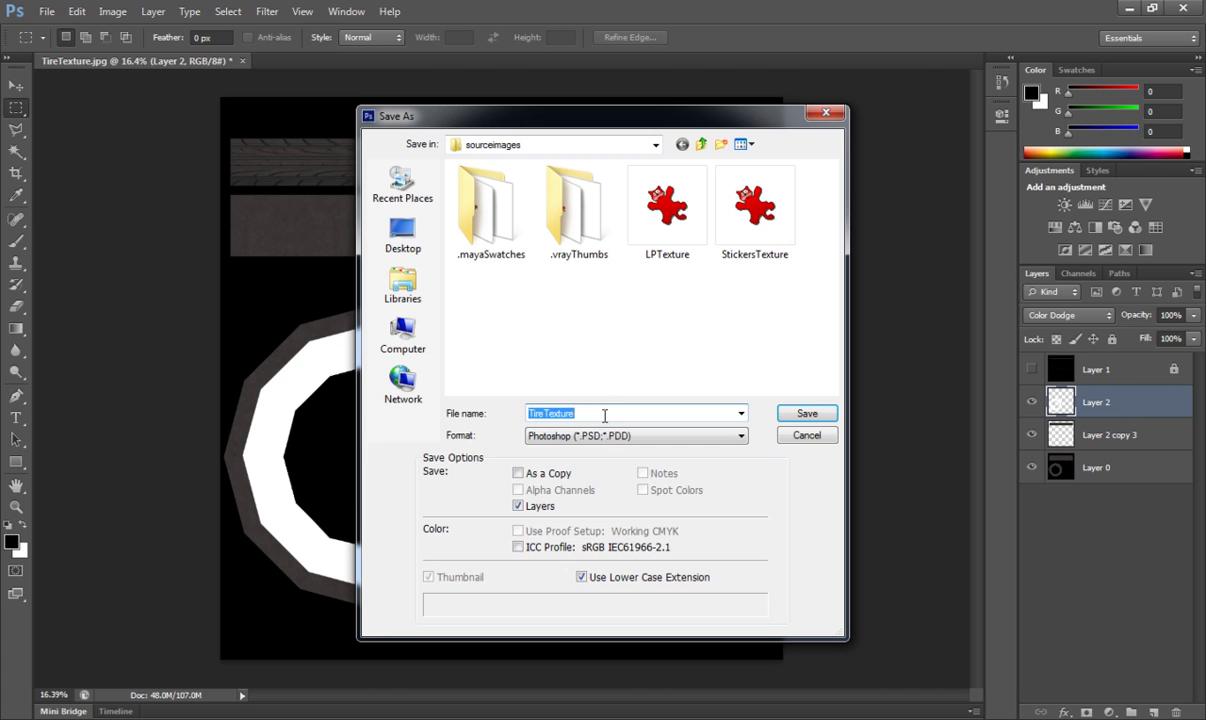
pyautogui.click(600, 434)
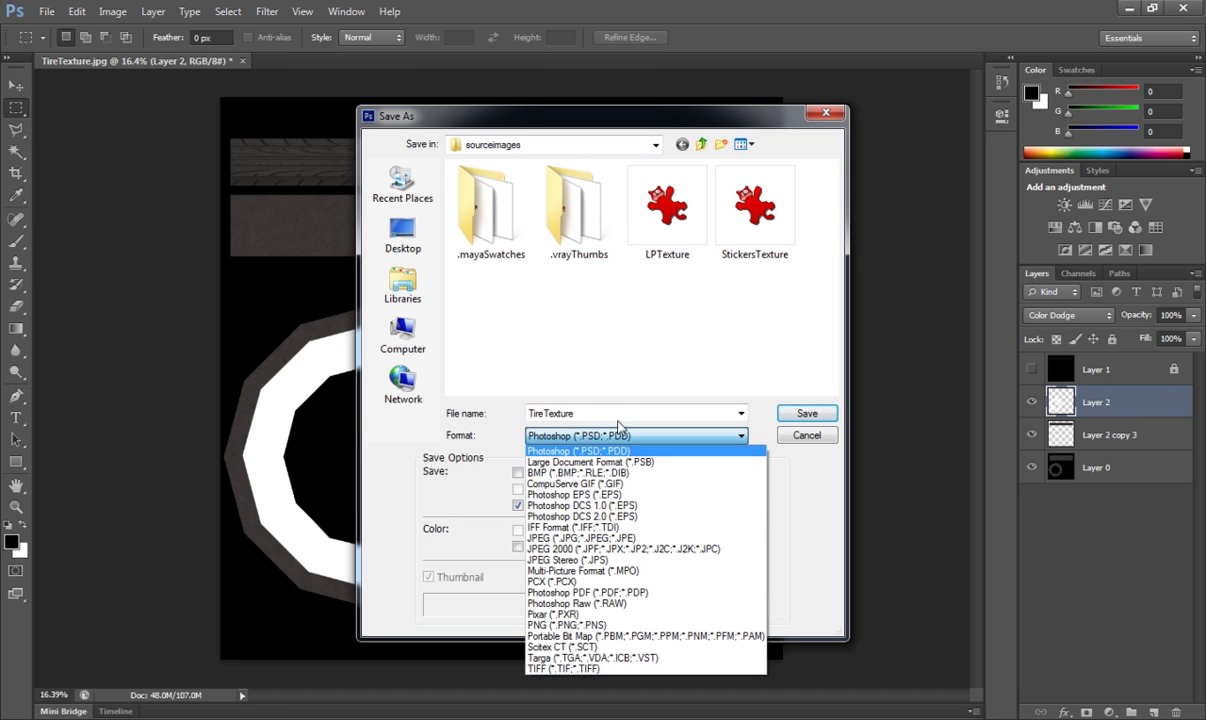
pyautogui.click(632, 358)
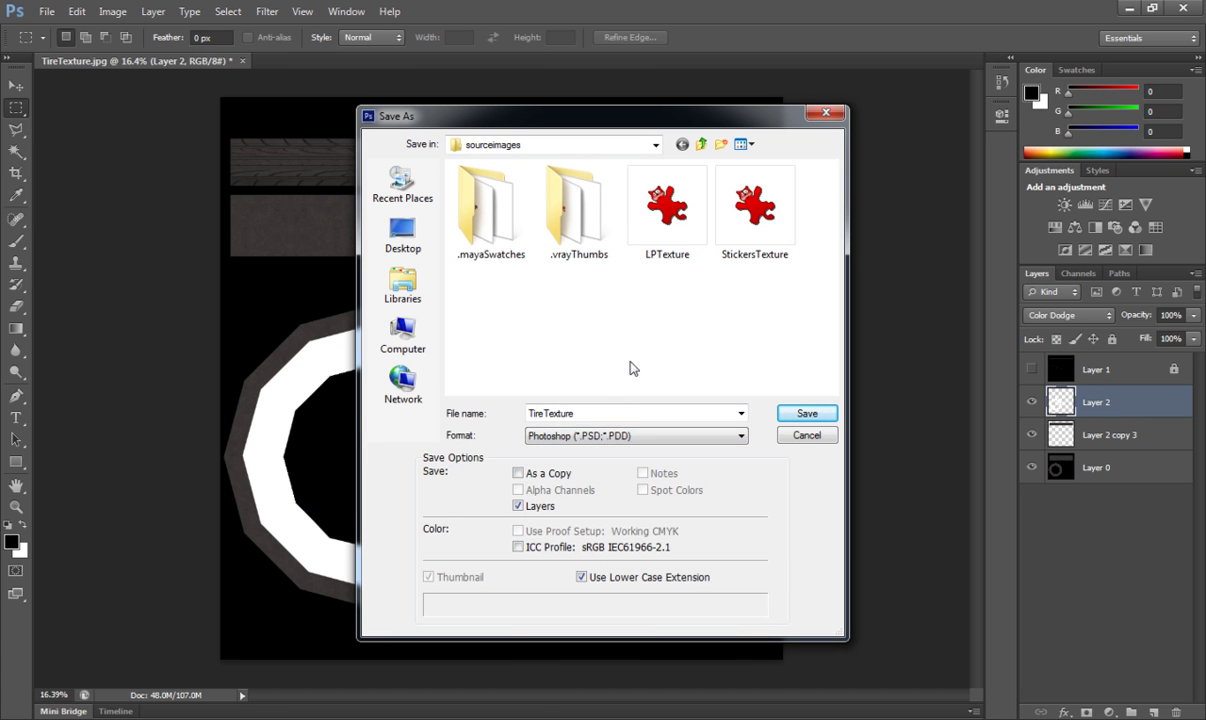
pyautogui.click(788, 419)
pyautogui.click(775, 226)
# Save a JPEG copy of the texture as TireTexture.jpg, replacing the existing file and accepting the JPEG options.
pyautogui.click(47, 12)
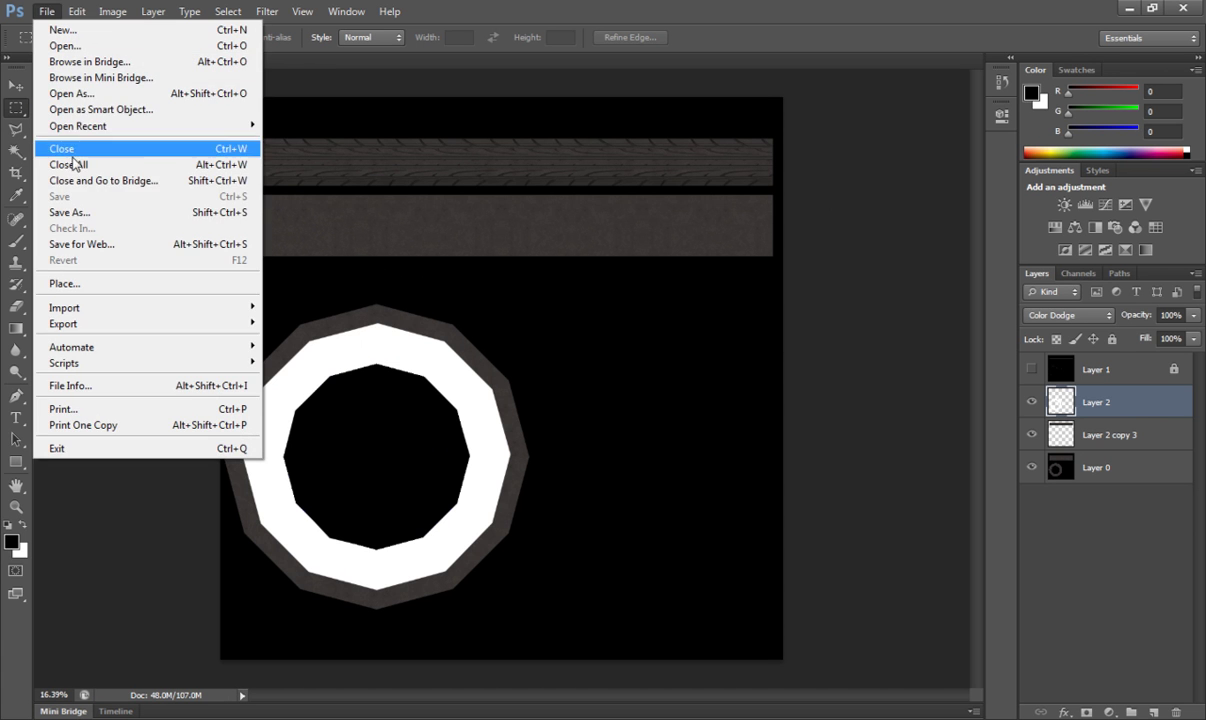
pyautogui.click(70, 212)
pyautogui.click(607, 436)
pyautogui.click(558, 511)
pyautogui.click(797, 414)
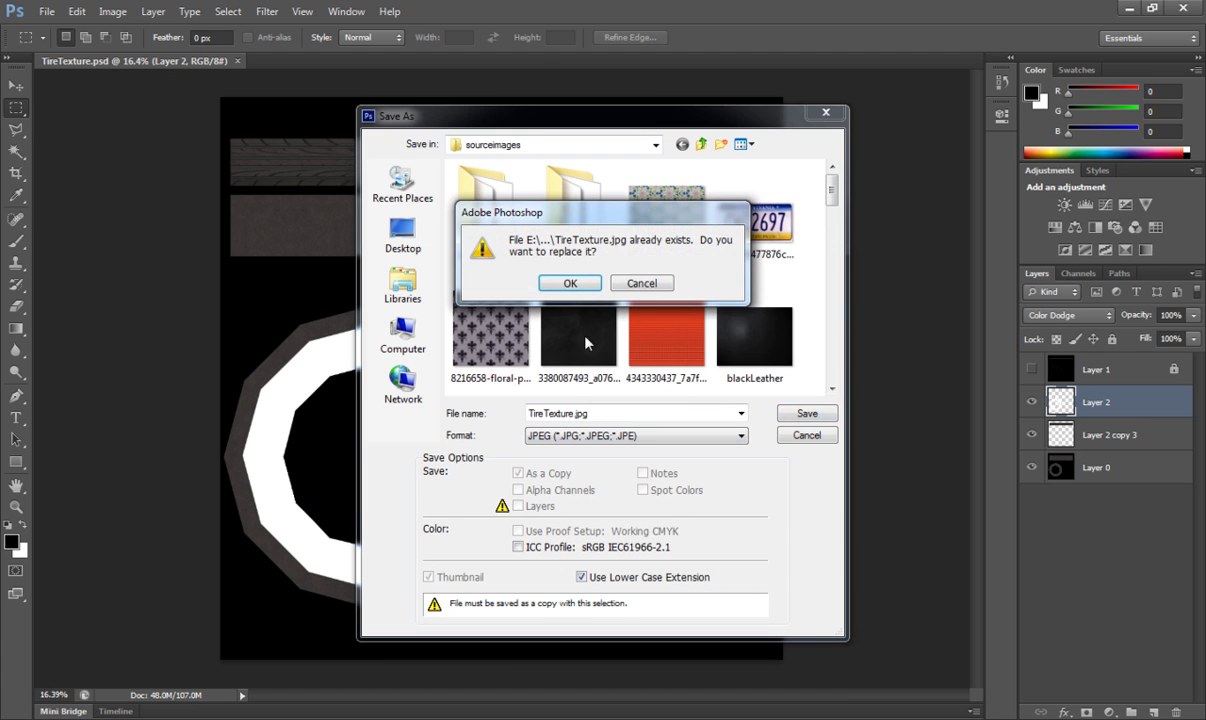
pyautogui.click(565, 280)
pyautogui.click(699, 191)
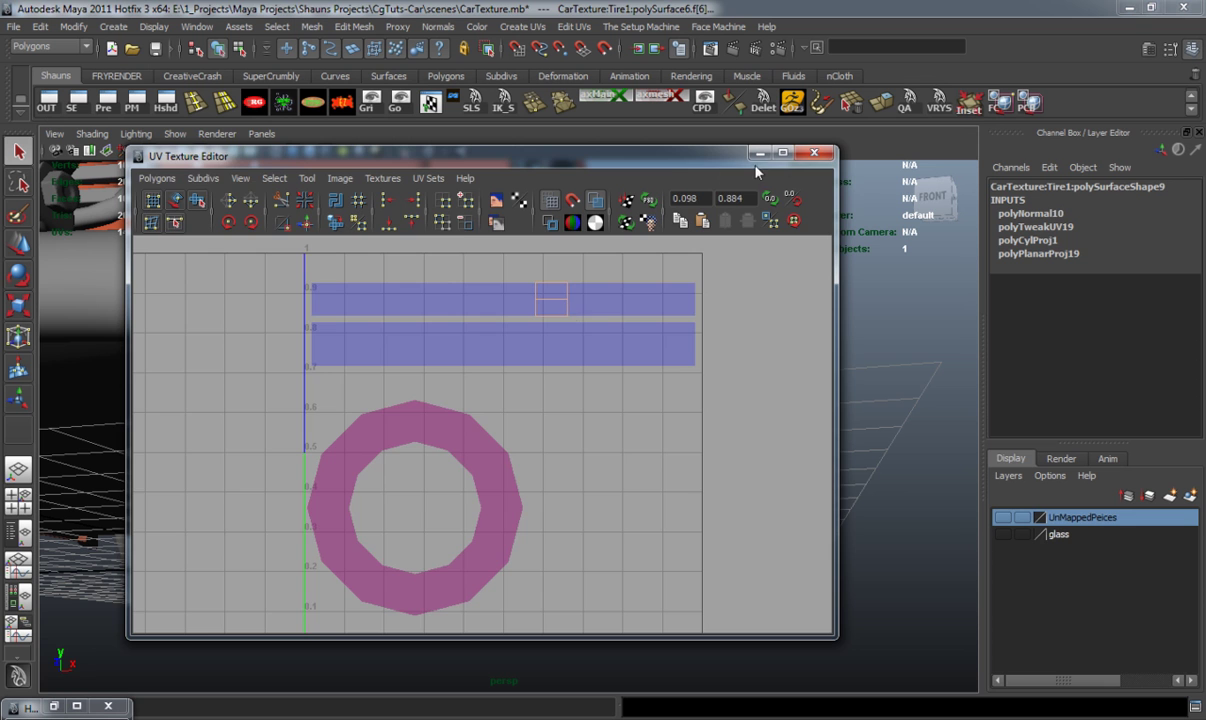
# In Maya, close the UV Texture Editor, return the front tire to object mode and display it with smooth preview.
pyautogui.click(814, 152)
pyautogui.moveTo(460, 410); pyautogui.dragTo(553, 388, button='right')
pyautogui.click(735, 371)
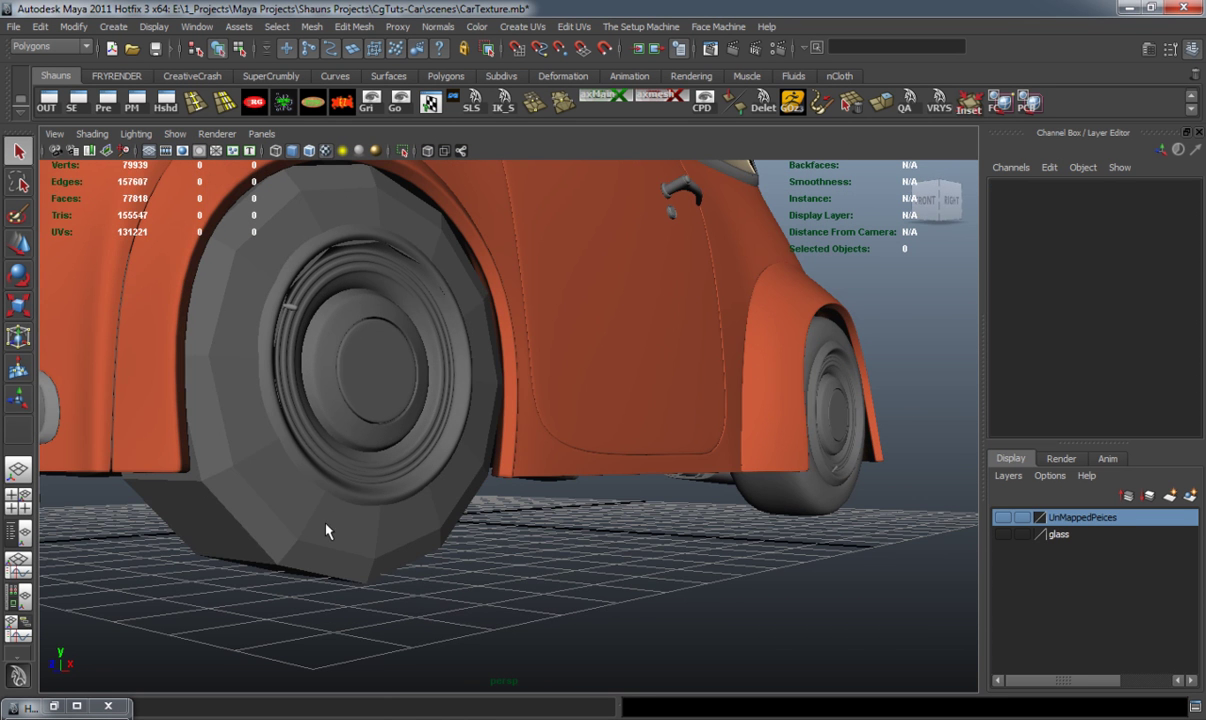
pyautogui.click(304, 501)
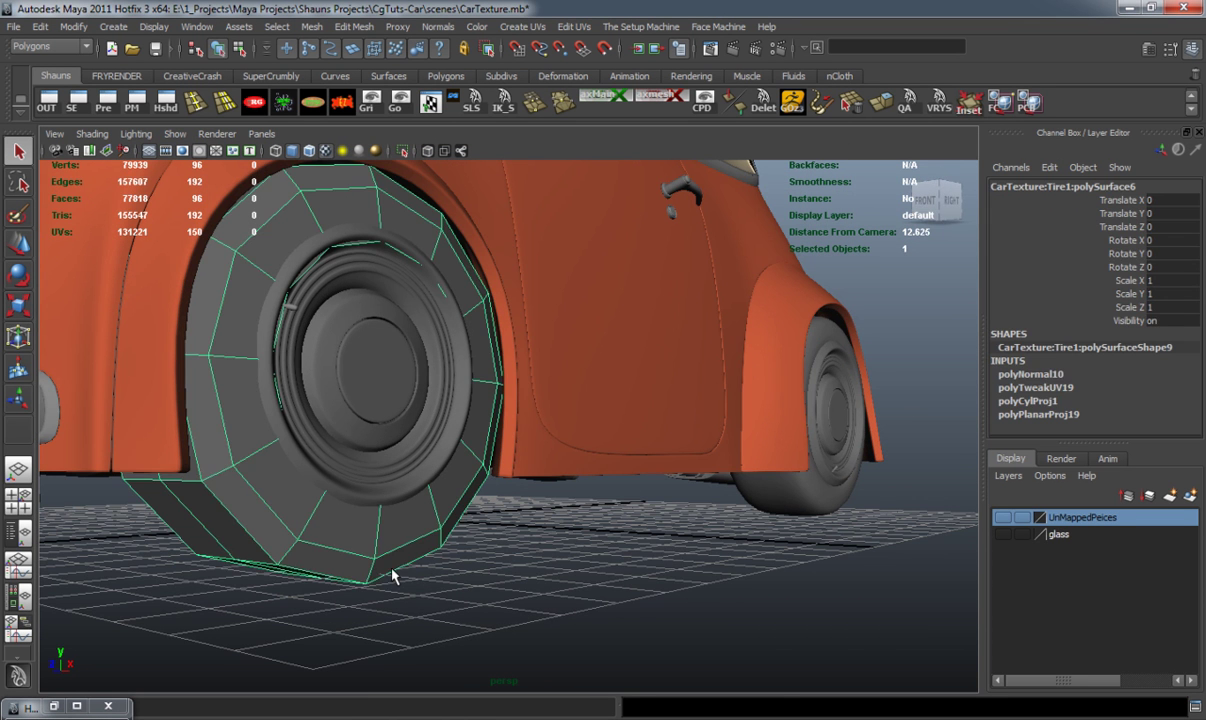
pyautogui.press('3')
pyautogui.click(506, 589)
pyautogui.keyDown('alt'); pyautogui.moveTo(506, 589); pyautogui.dragTo(316, 405, button='right'); pyautogui.keyUp('alt')
pyautogui.keyDown('alt'); pyautogui.moveTo(316, 405); pyautogui.dragTo(336, 443); pyautogui.keyUp('alt')
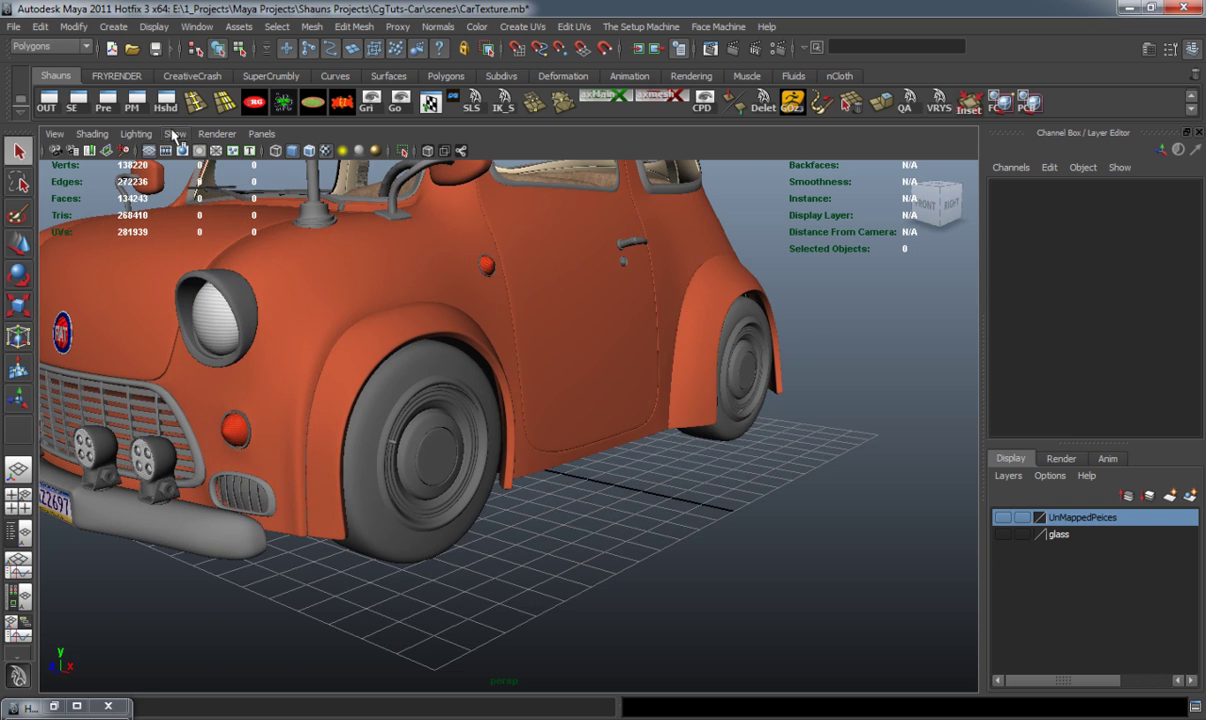
# Create a new VRay Mtl in the Hypershade and name it TireTexture.
pyautogui.click(166, 102)
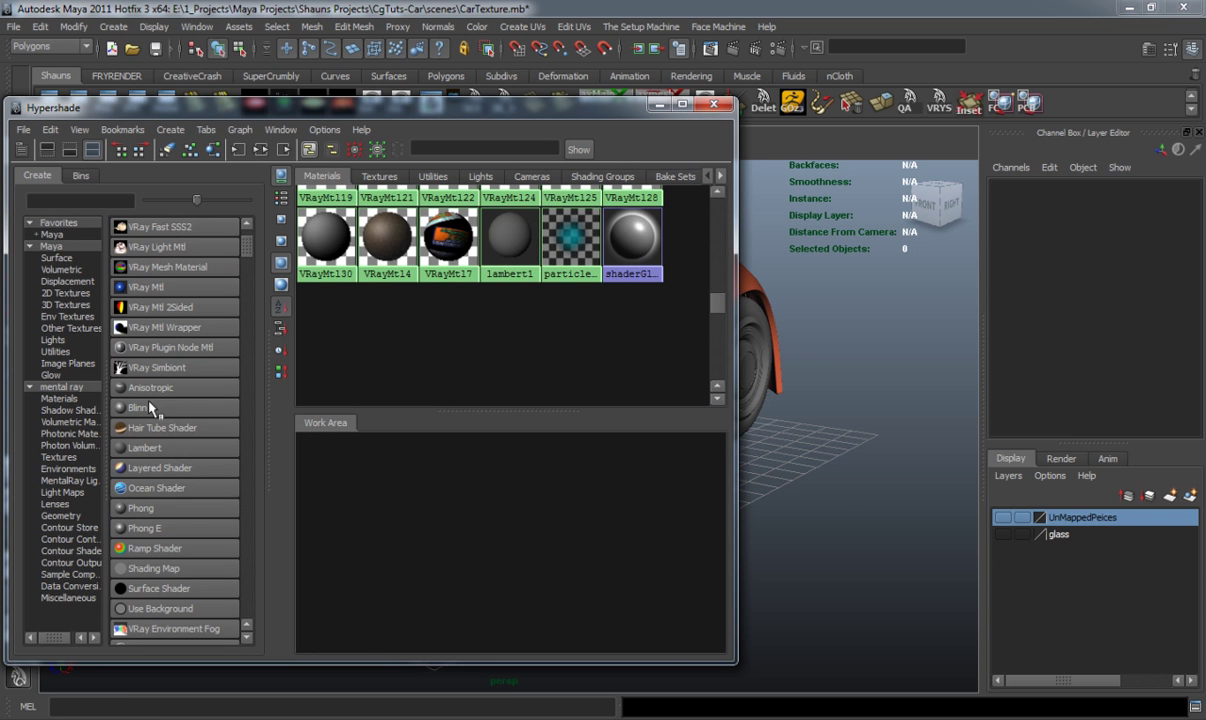
pyautogui.moveTo(248, 259); pyautogui.dragTo(250, 233)
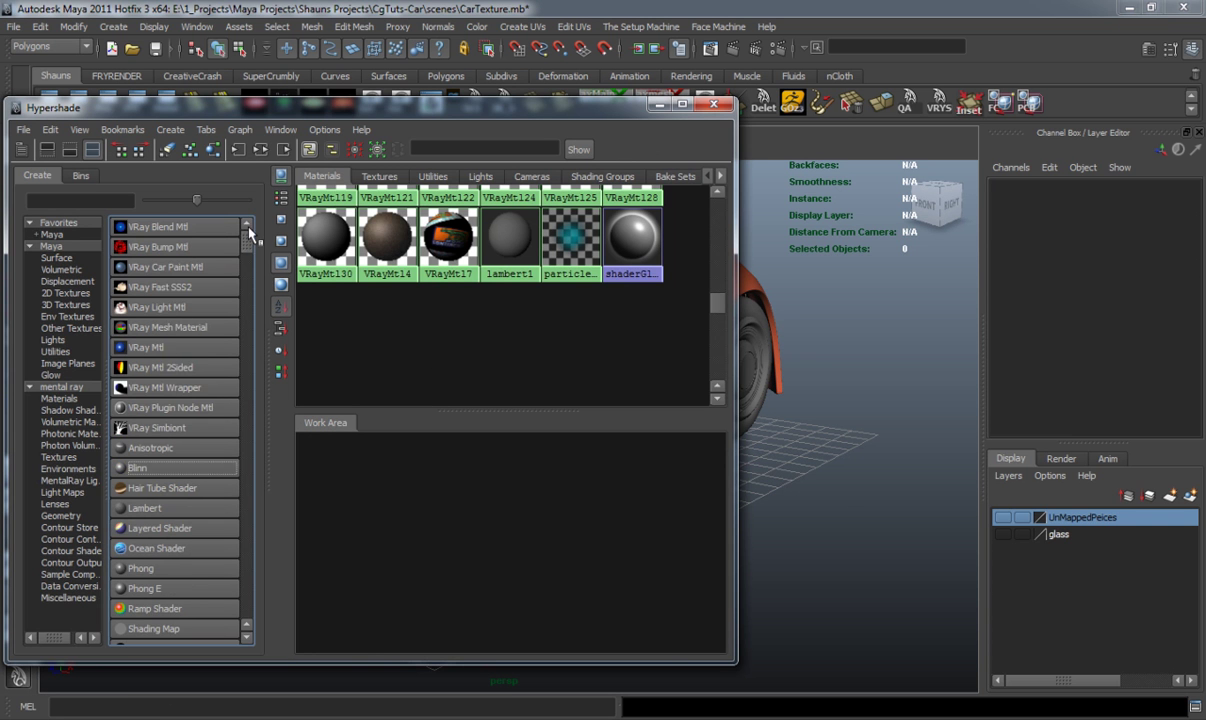
pyautogui.click(157, 350)
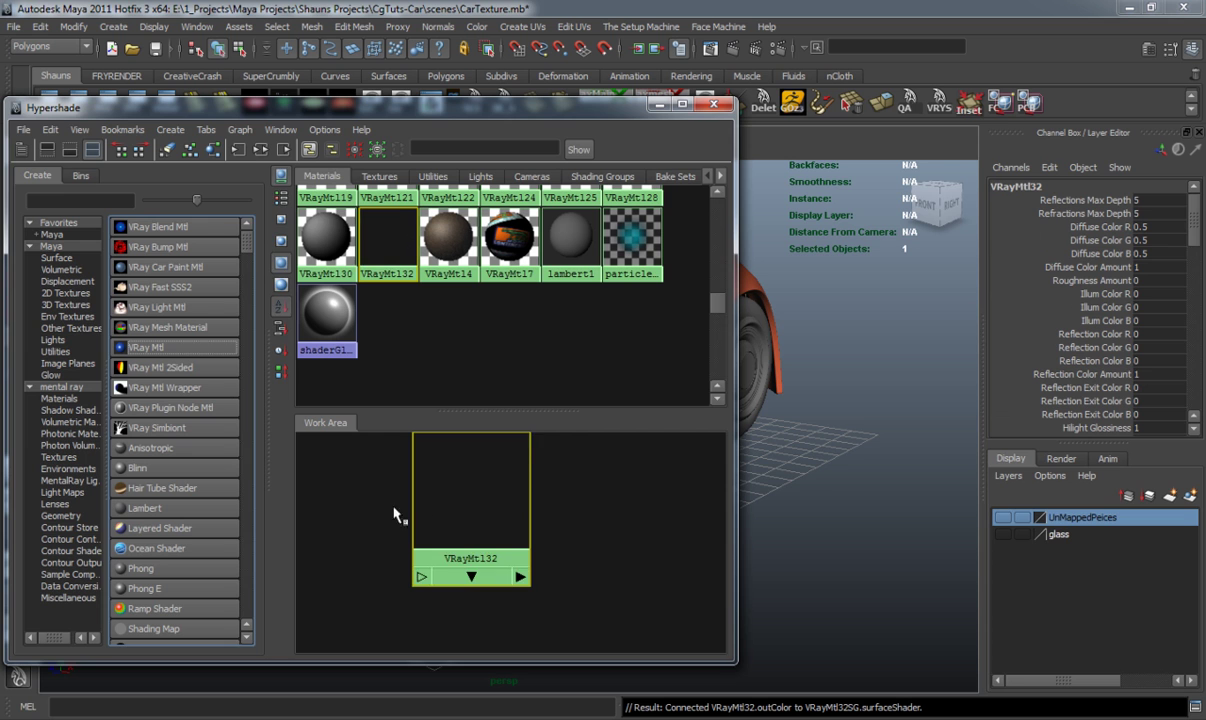
pyautogui.doubleClick(461, 505)
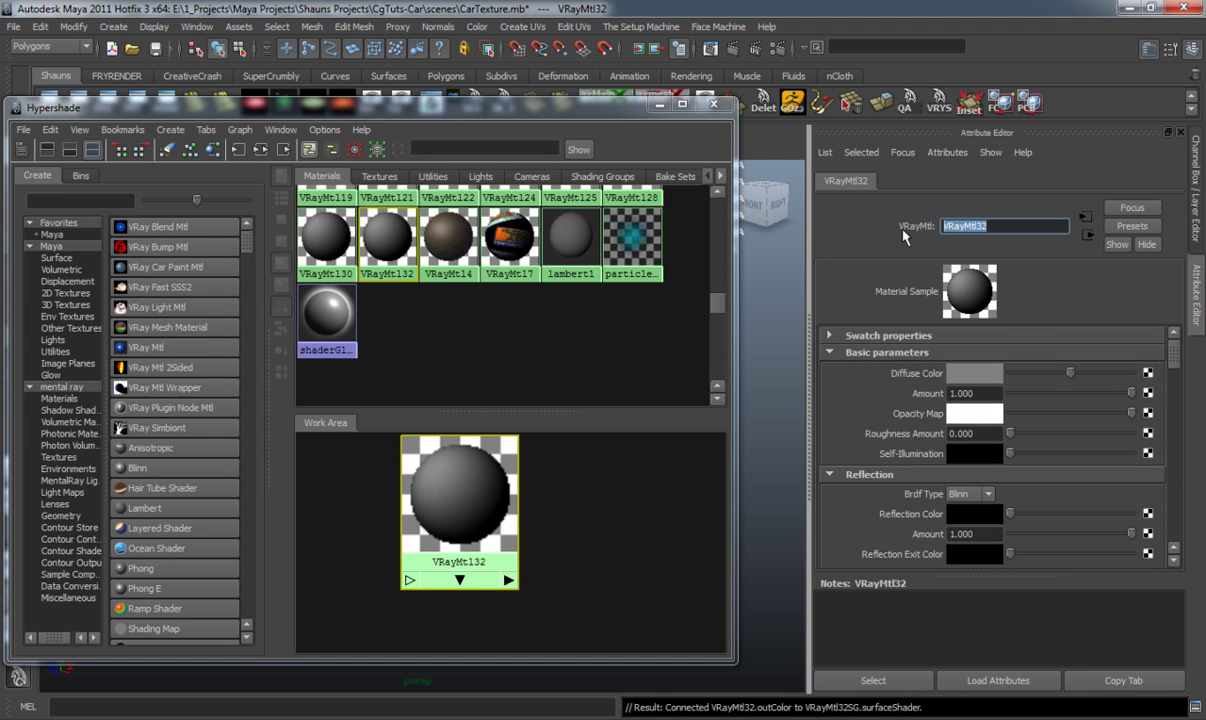
pyautogui.write('TireTexture')
pyautogui.press('Return')
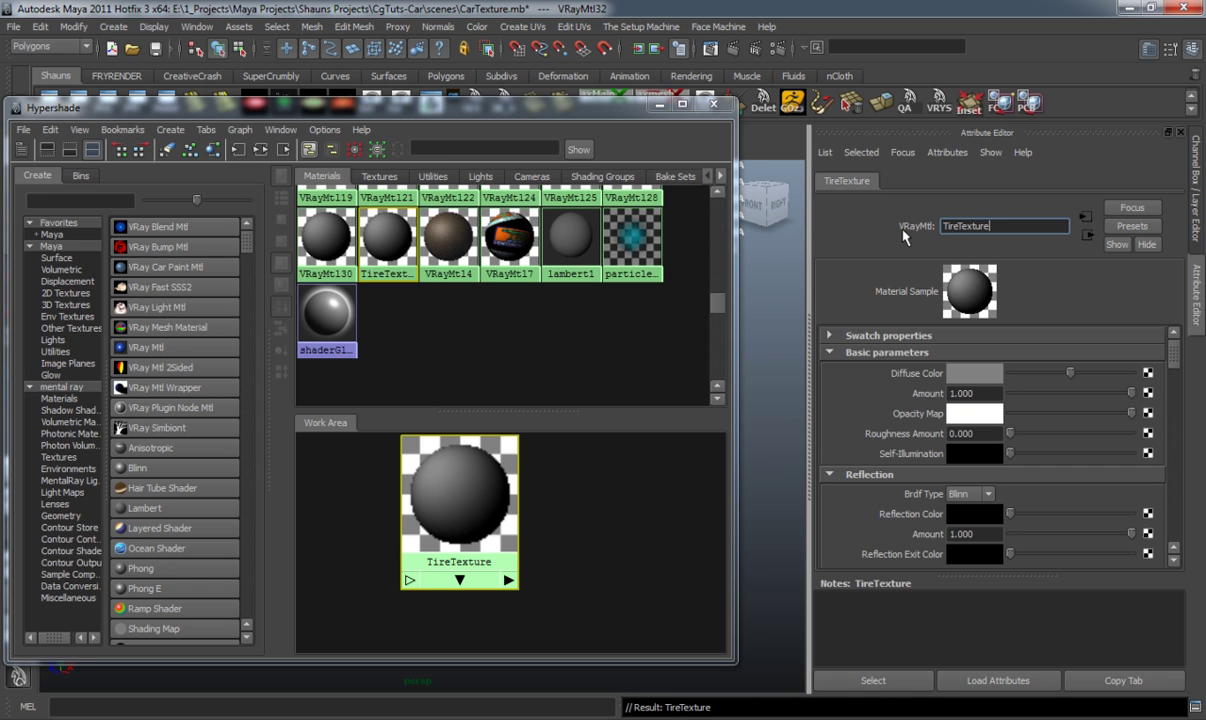
# Map a File texture to the material's diffuse color, set its filter type to Off and load TireTexture.jpg from sourceimages.
pyautogui.click(1147, 373)
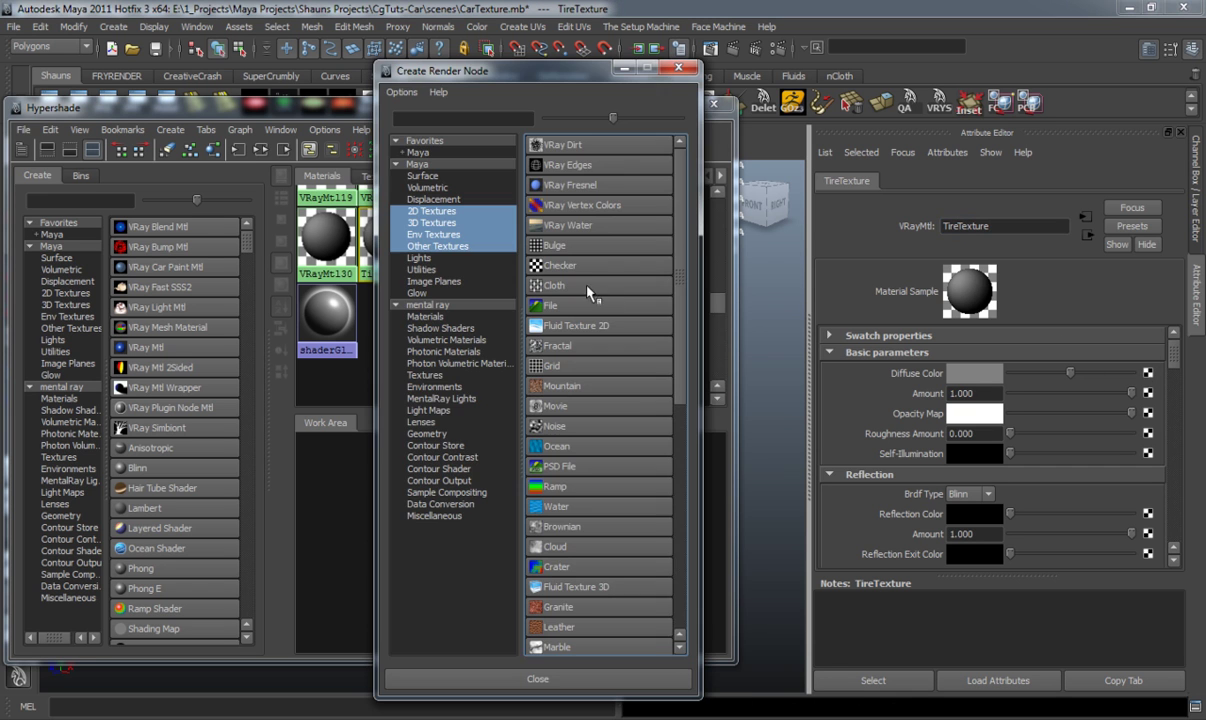
pyautogui.click(548, 308)
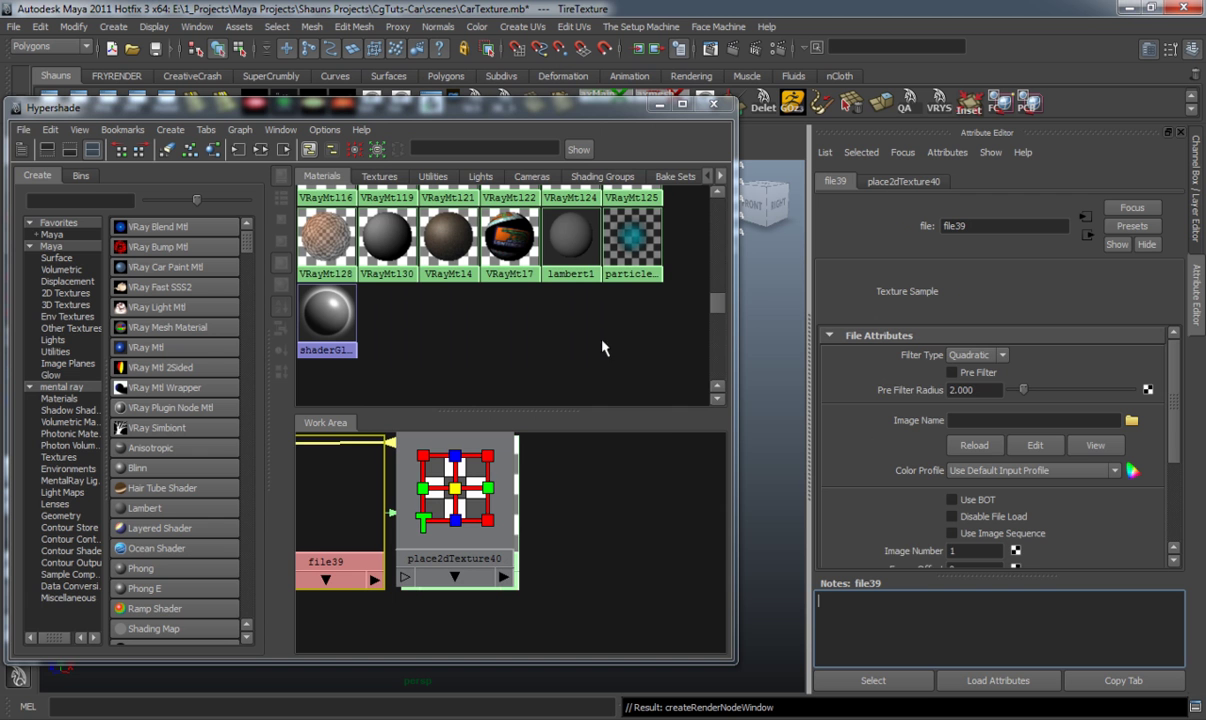
pyautogui.click(975, 355)
pyautogui.click(992, 372)
pyautogui.click(1131, 420)
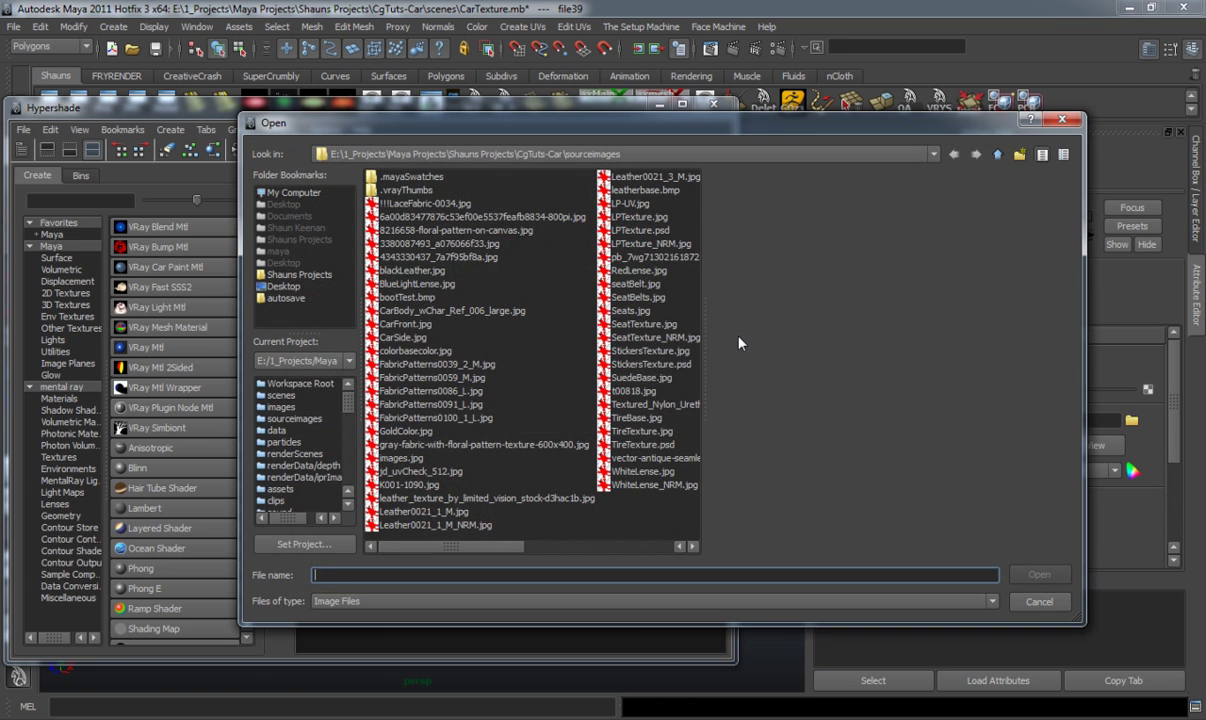
pyautogui.doubleClick(657, 430)
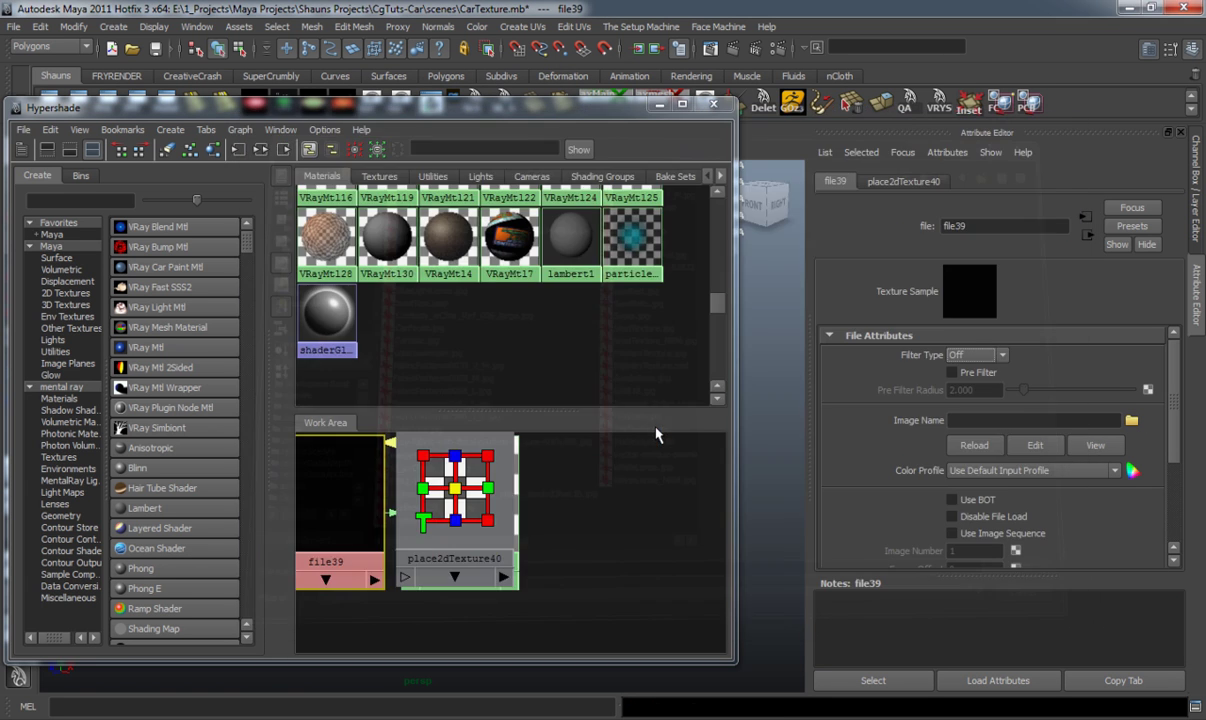
# Clear room around the TireTexture node and assign the material to the car's front tire.
pyautogui.moveTo(450, 503); pyautogui.dragTo(357, 520)
pyautogui.moveTo(463, 507); pyautogui.dragTo(580, 522)
pyautogui.click(582, 522)
pyautogui.moveTo(543, 107); pyautogui.dragTo(124, 123)
pyautogui.click(358, 387)
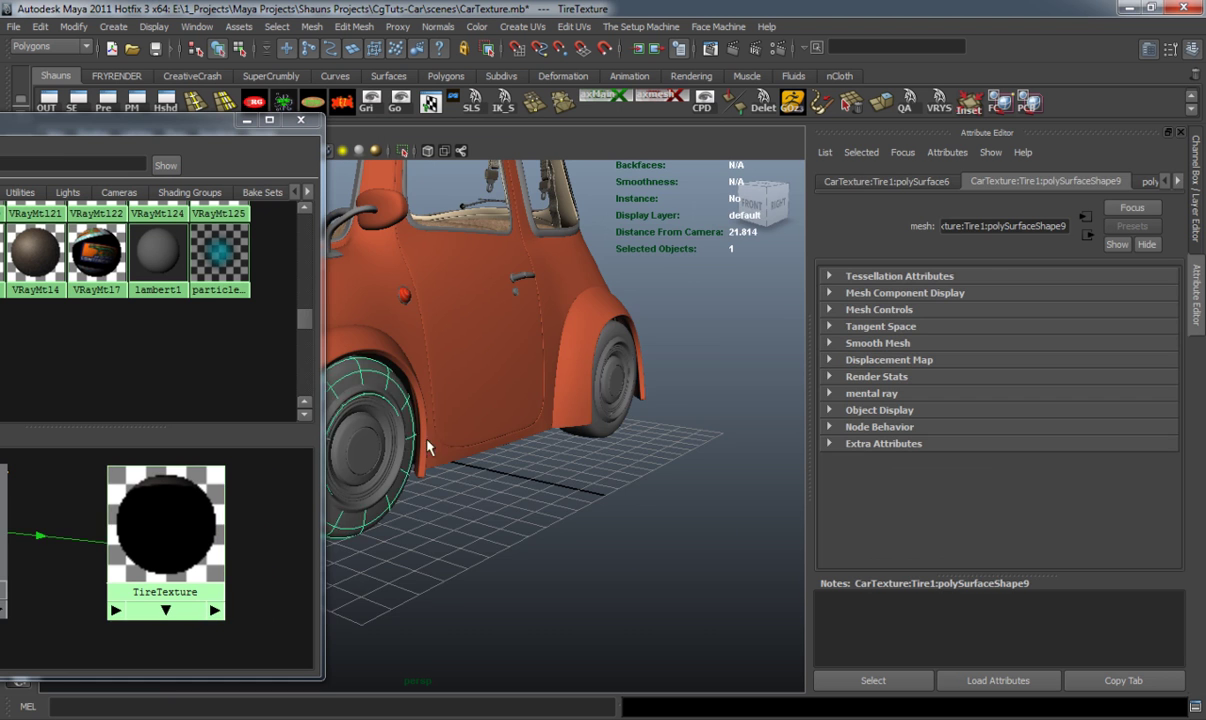
pyautogui.press('f')
pyautogui.moveTo(197, 514); pyautogui.dragTo(265, 508, button='right')
pyautogui.click(505, 575)
# Examine the front tire's tread and white sidewall from several angles, comparing the mesh with and without smooth preview.
pyautogui.keyDown('alt'); pyautogui.moveTo(470, 552); pyautogui.dragTo(537, 440); pyautogui.keyUp('alt')
pyautogui.click(537, 440)
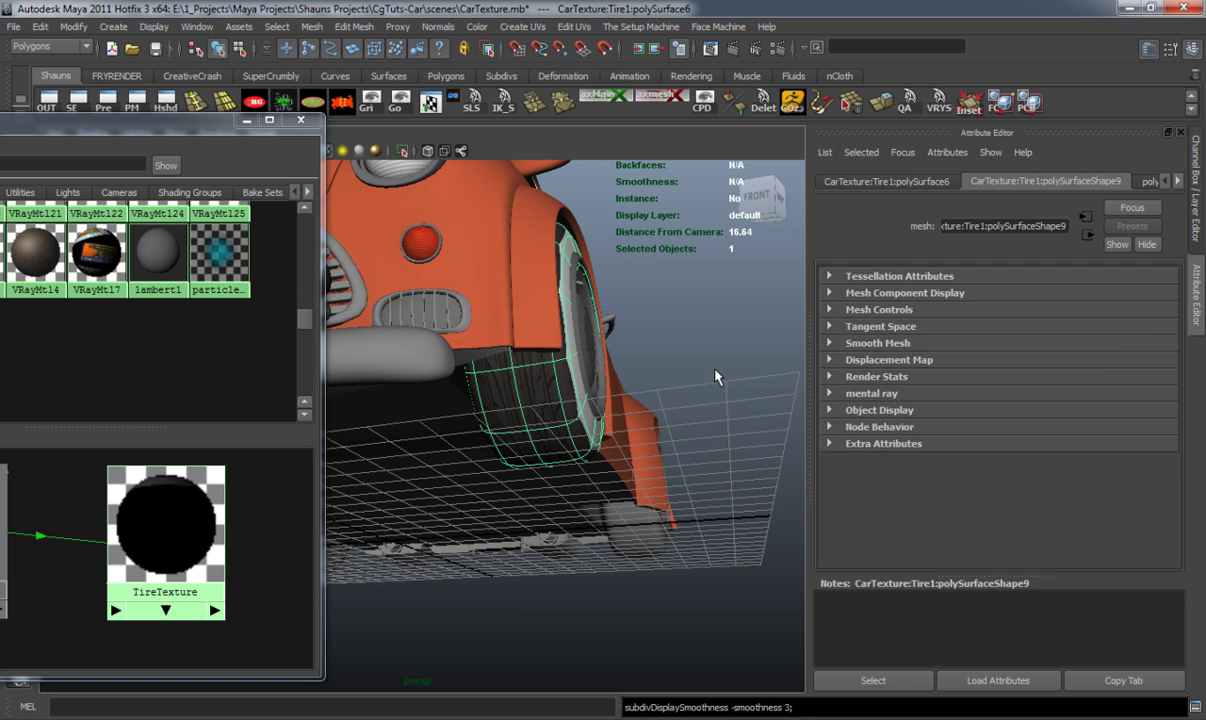
pyautogui.click(721, 377)
pyautogui.keyDown('alt'); pyautogui.moveTo(721, 377); pyautogui.dragTo(512, 463); pyautogui.keyUp('alt')
pyautogui.click(512, 463)
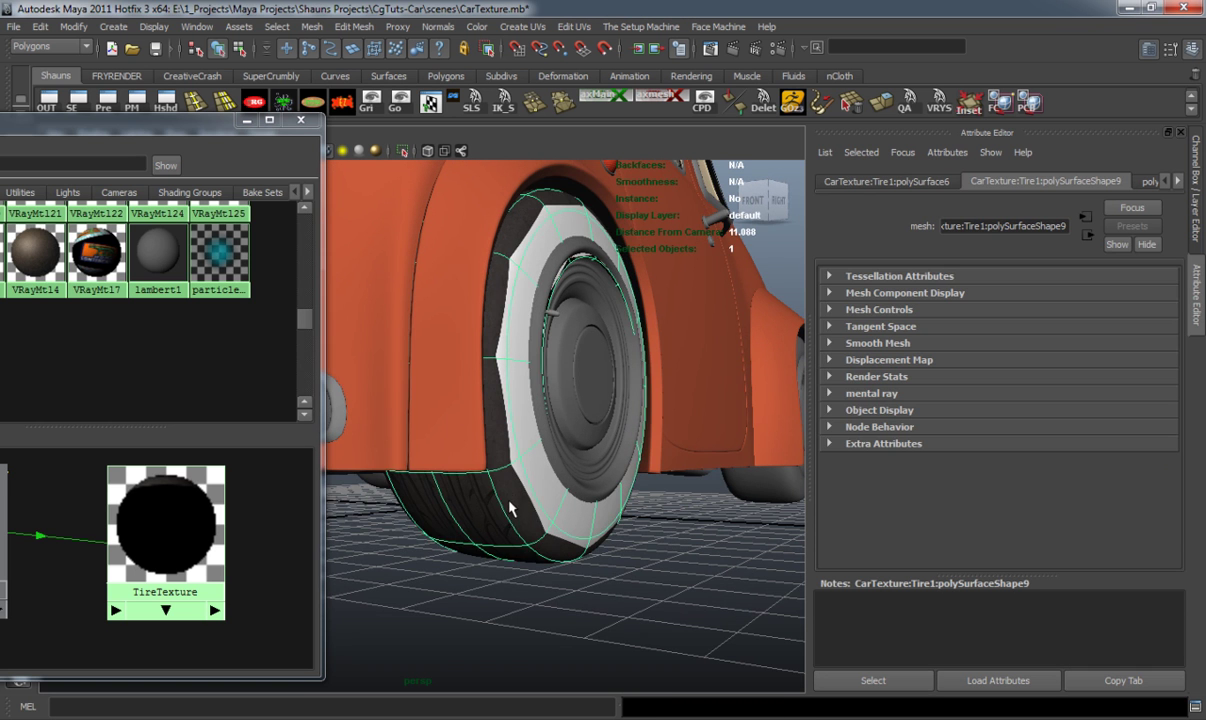
pyautogui.keyDown('alt'); pyautogui.moveTo(646, 603); pyautogui.dragTo(546, 566); pyautogui.keyUp('alt')
pyautogui.press('3')
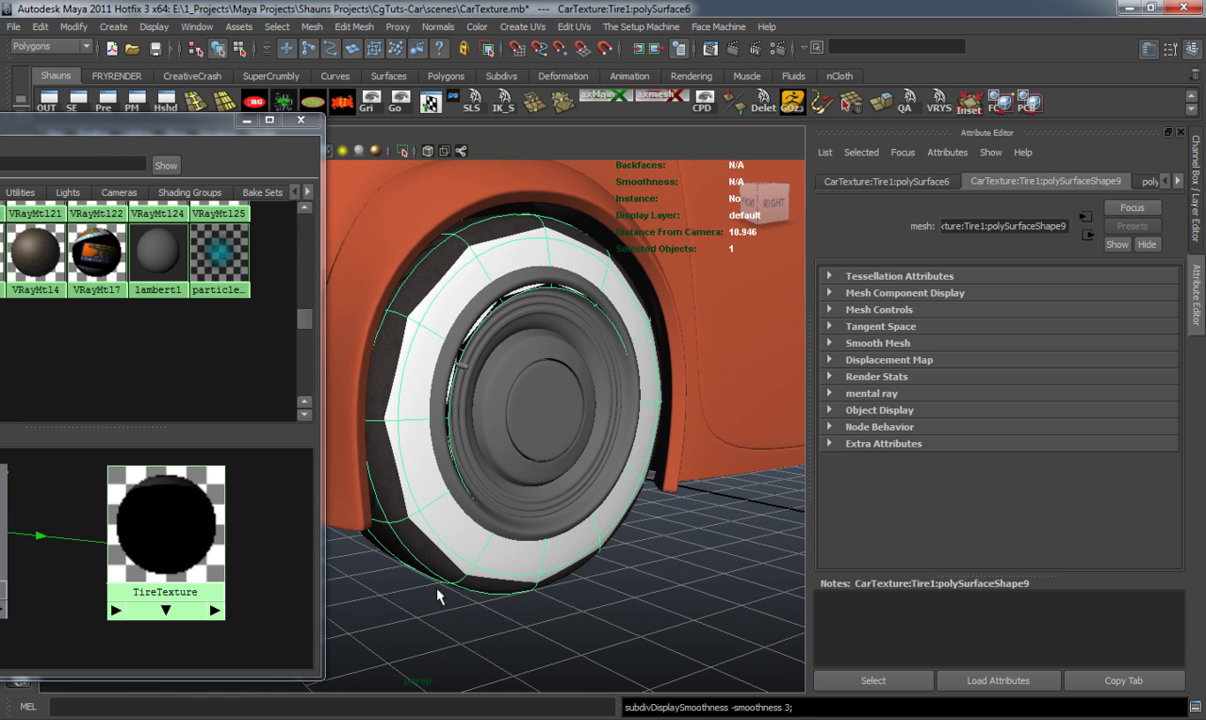
pyautogui.click(396, 611)
pyautogui.click(431, 572)
pyautogui.press('1')
pyautogui.keyDown('alt'); pyautogui.moveTo(418, 632); pyautogui.dragTo(380, 625); pyautogui.keyUp('alt')
pyautogui.press('3')
pyautogui.click(564, 615)
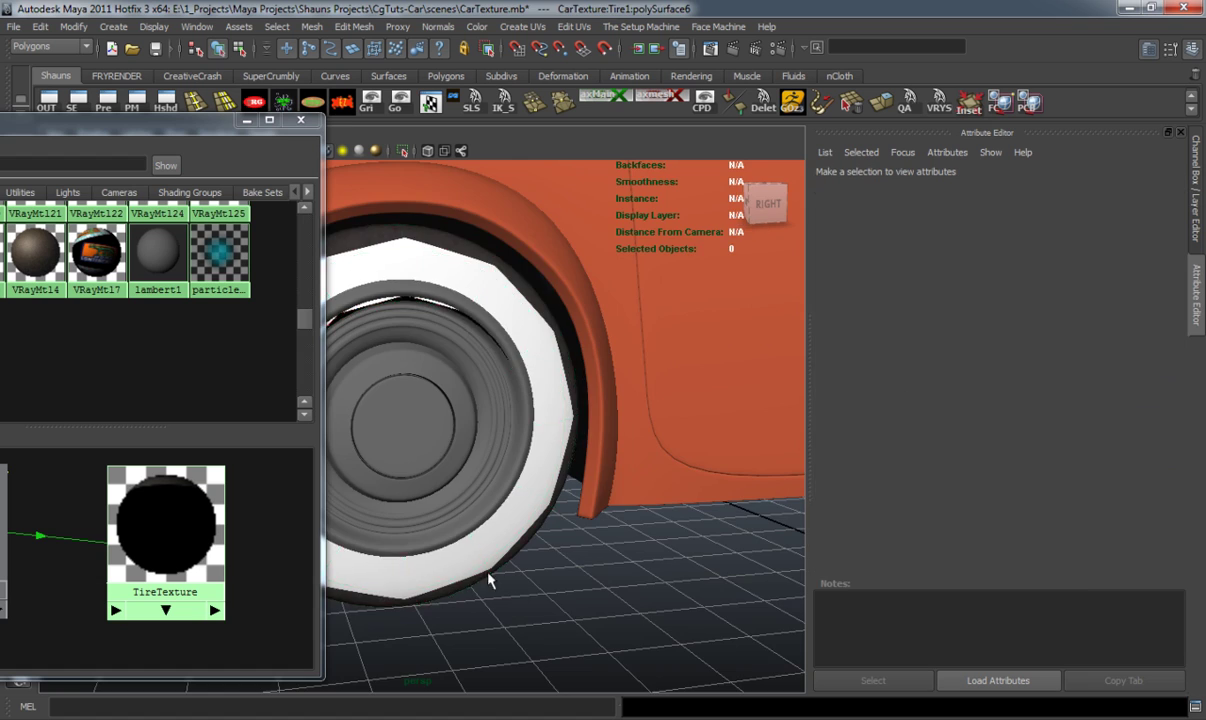
pyautogui.moveTo(477, 565)
pyautogui.keyDown('alt'); pyautogui.mouseDown()
pyautogui.moveTo(571, 563)
pyautogui.moveTo(606, 485)
pyautogui.moveTo(465, 564)
pyautogui.mouseUp(); pyautogui.keyUp('alt')
pyautogui.keyDown('alt'); pyautogui.moveTo(465, 564); pyautogui.dragTo(576, 553, button='middle'); pyautogui.keyUp('alt')
pyautogui.scroll(5, 576, 553)
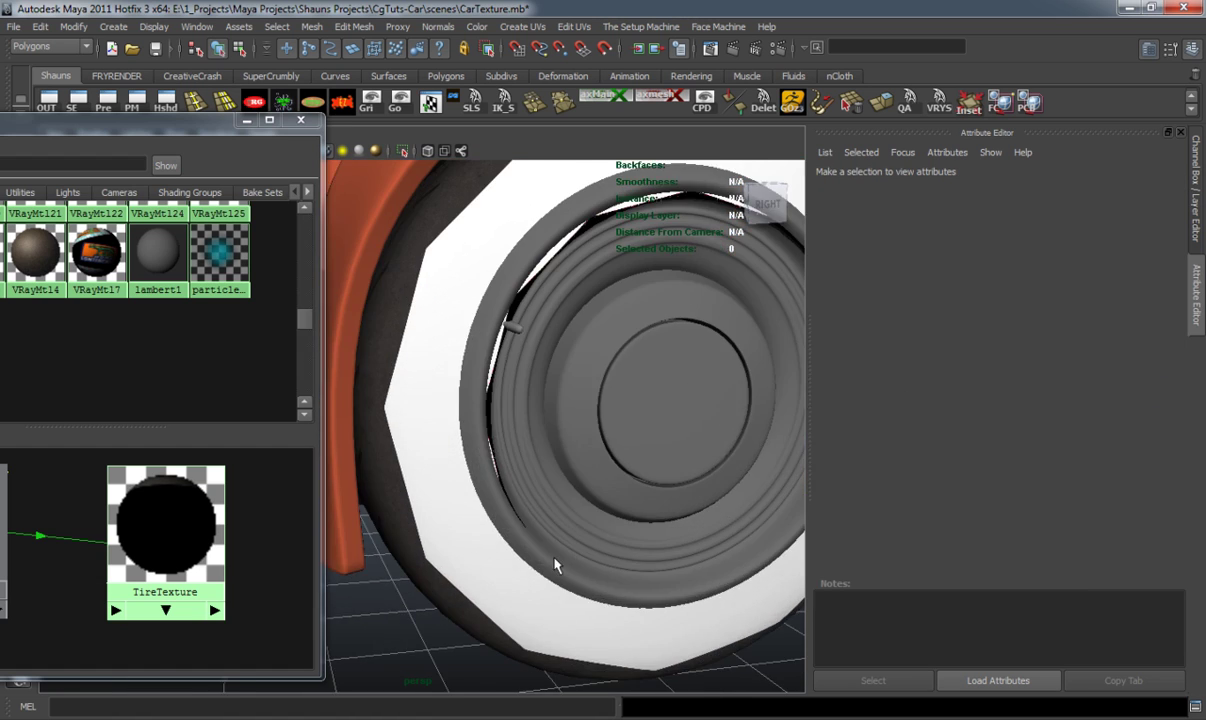
pyautogui.keyDown('alt'); pyautogui.moveTo(538, 559); pyautogui.dragTo(537, 568); pyautogui.keyUp('alt')
# Try converting the front tire's smooth mesh preview to polygons, and undo the conversion.
pyautogui.click(537, 575)
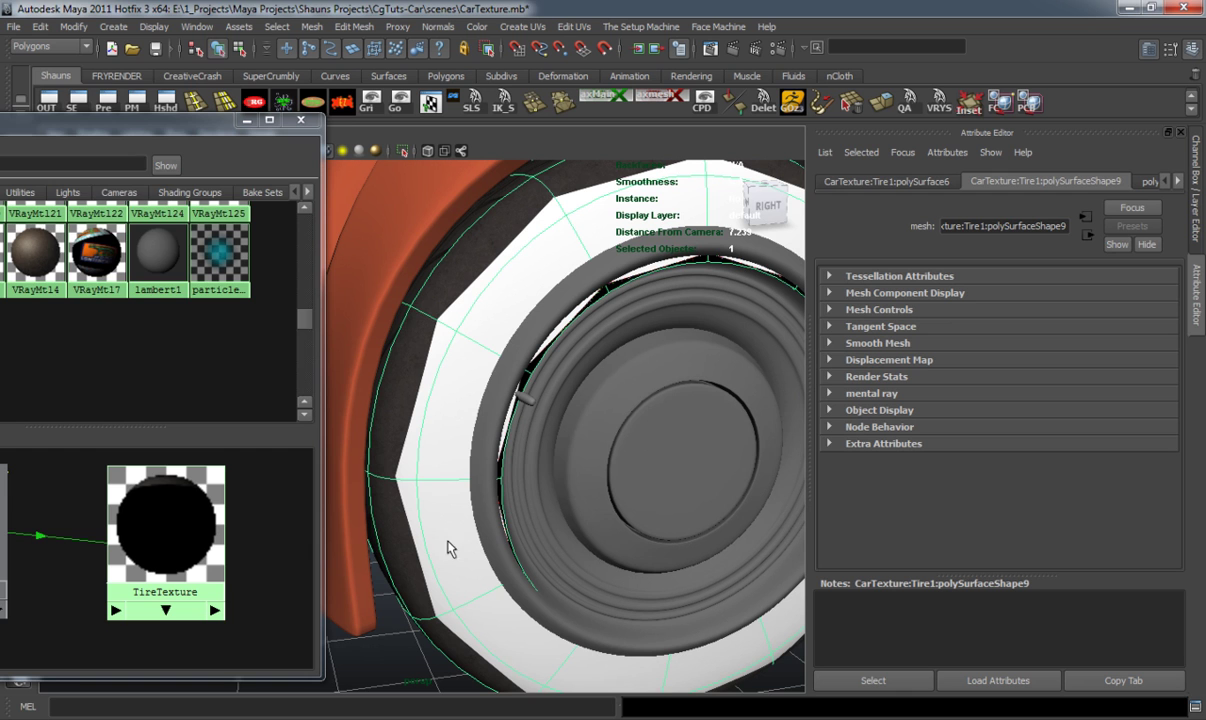
pyautogui.click(80, 30)
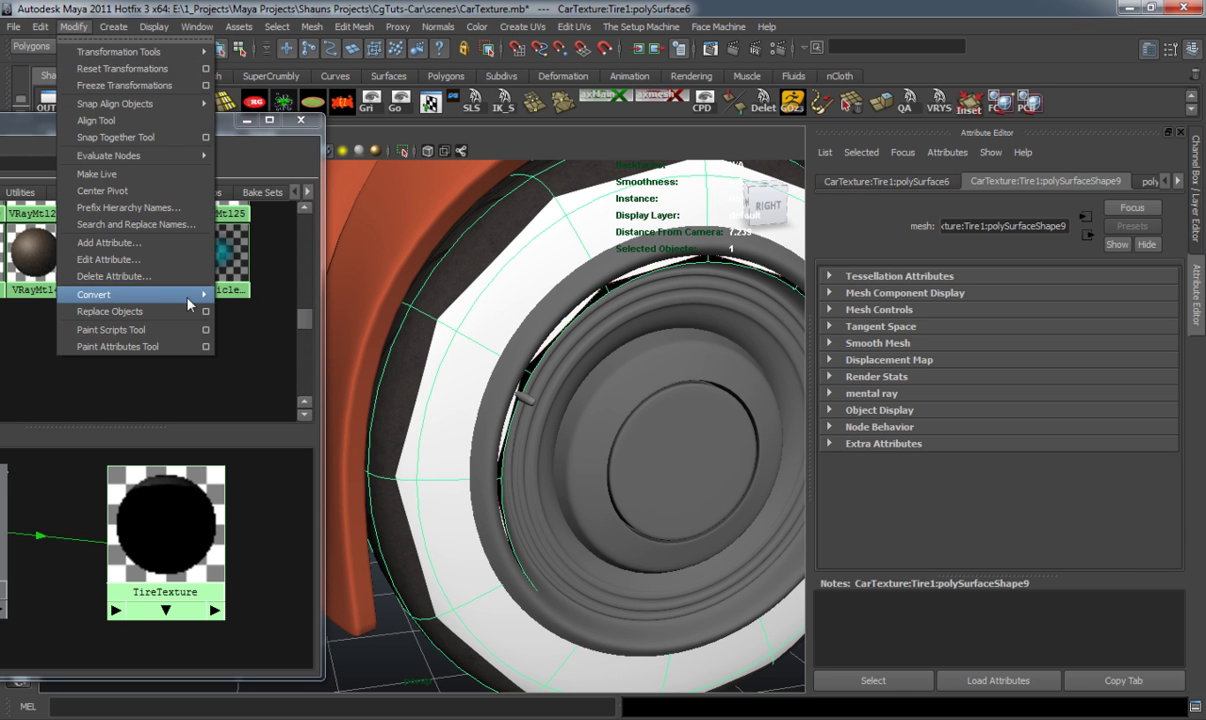
pyautogui.moveTo(170, 302)
pyautogui.click(300, 353)
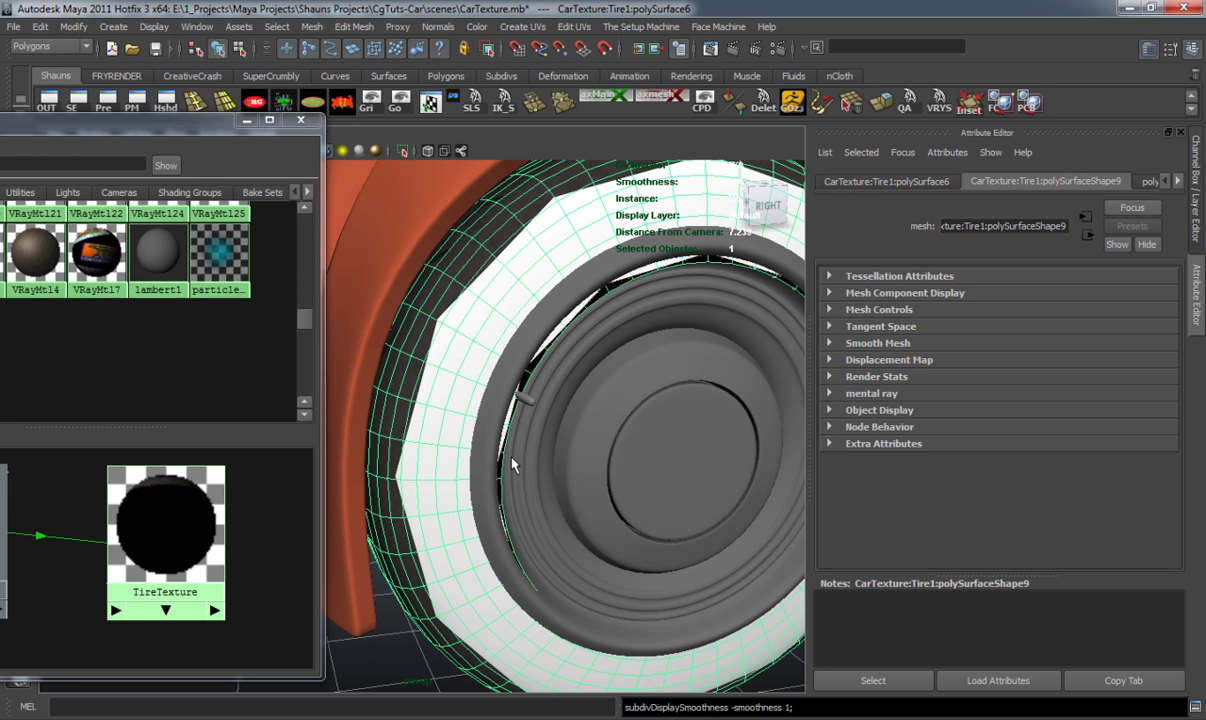
pyautogui.keyDown('alt'); pyautogui.moveTo(505, 472); pyautogui.dragTo(515, 505); pyautogui.keyUp('alt')
pyautogui.press('z')
pyautogui.press('z')
pyautogui.click(583, 517)
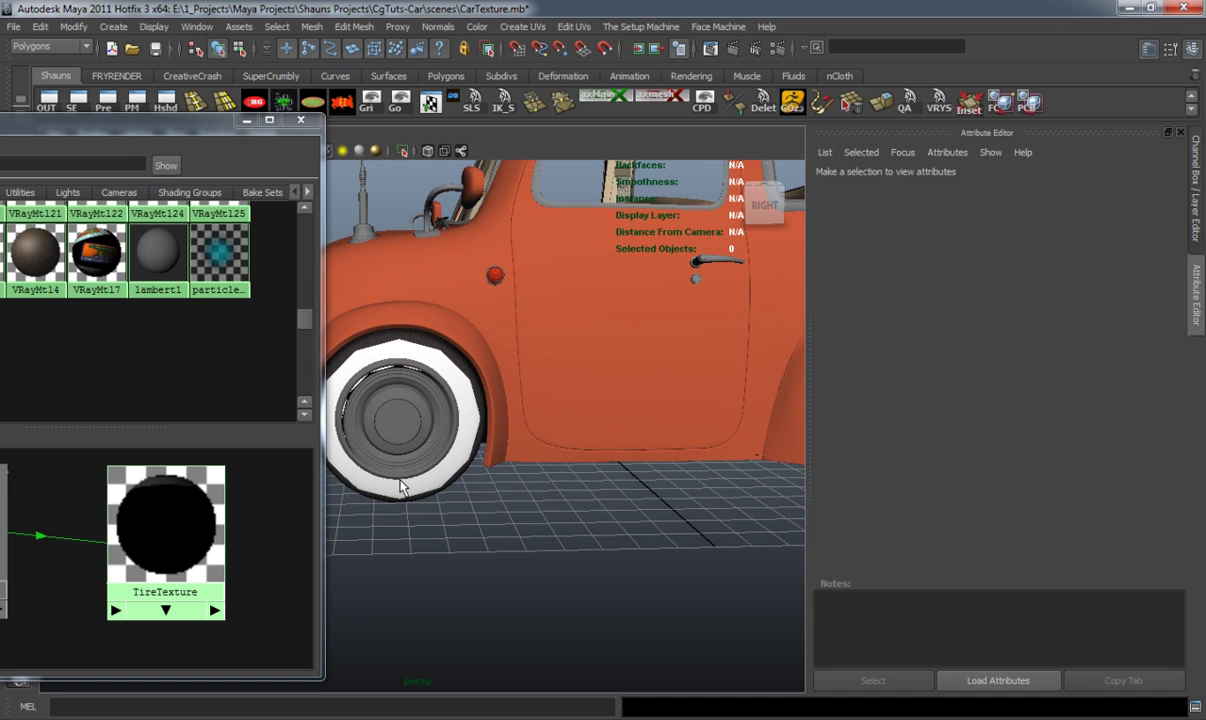
# Try applying Smooth to the front tire's mesh, check the sidewall and undo the smoothing.
pyautogui.keyDown('alt'); pyautogui.moveTo(400, 481); pyautogui.dragTo(430, 476); pyautogui.keyUp('alt')
pyautogui.click(430, 478)
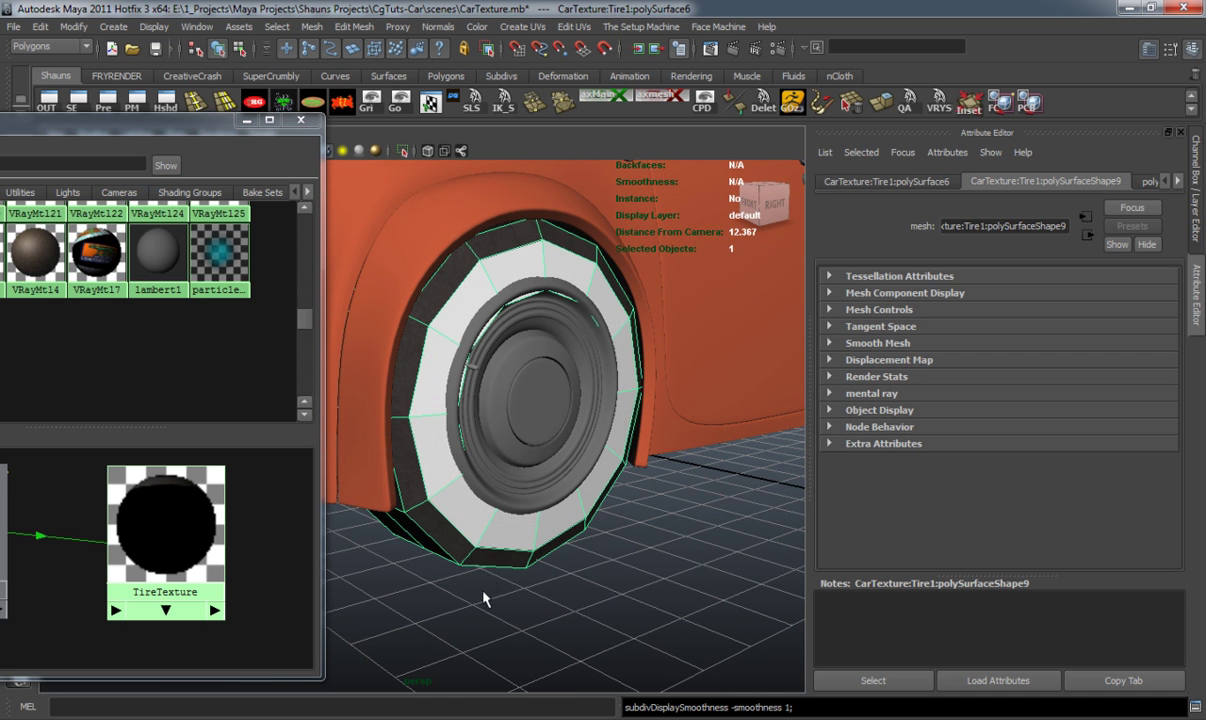
pyautogui.click(308, 27)
pyautogui.click(335, 115)
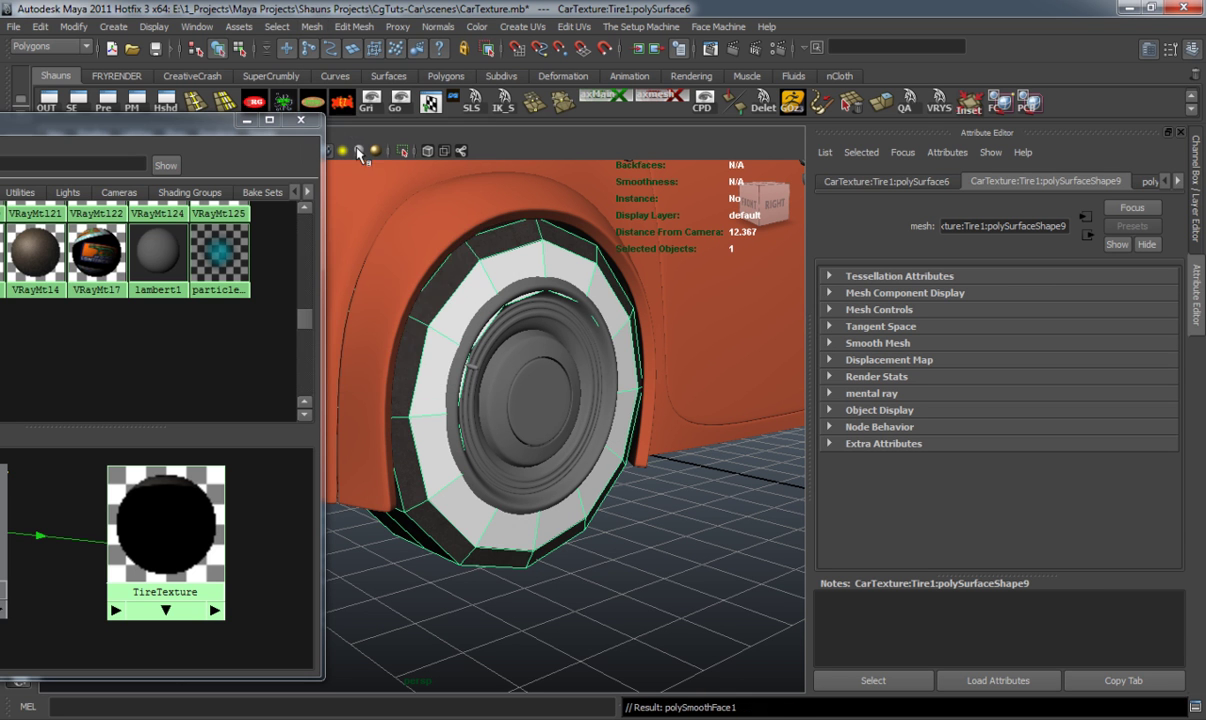
pyautogui.click(676, 563)
pyautogui.keyDown('alt'); pyautogui.moveTo(552, 538); pyautogui.dragTo(494, 541); pyautogui.keyUp('alt')
pyautogui.hotkey('ctrl', 'z')
pyautogui.hotkey('ctrl', 'z')
pyautogui.hotkey('ctrl', 'z')
# Turn smooth preview back on for the front tire and convert the preview to polygons.
pyautogui.press('3')
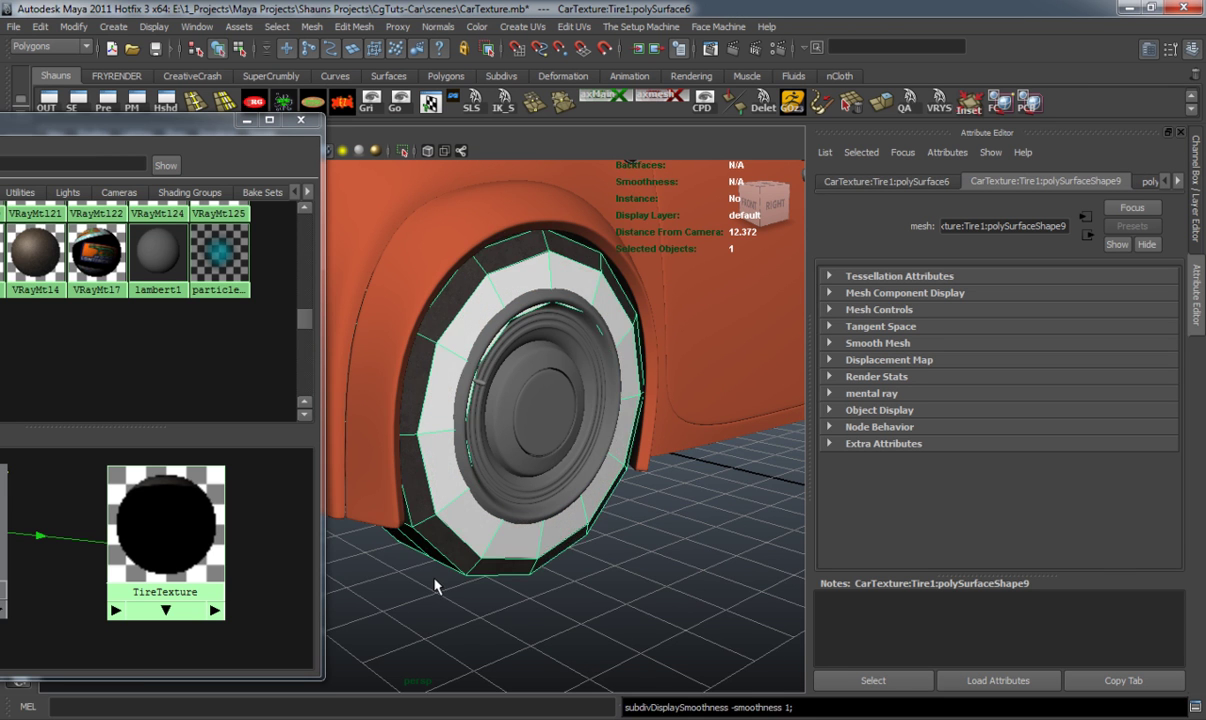
pyautogui.scroll(6, 437, 583)
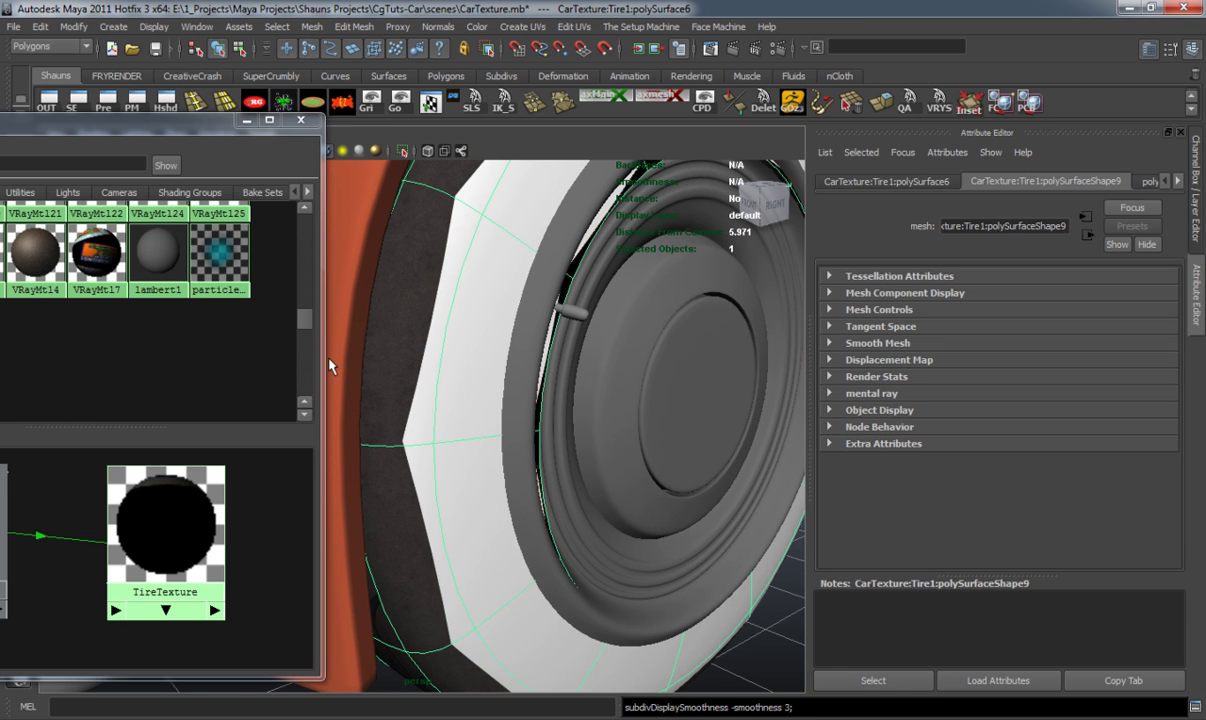
pyautogui.click(76, 27)
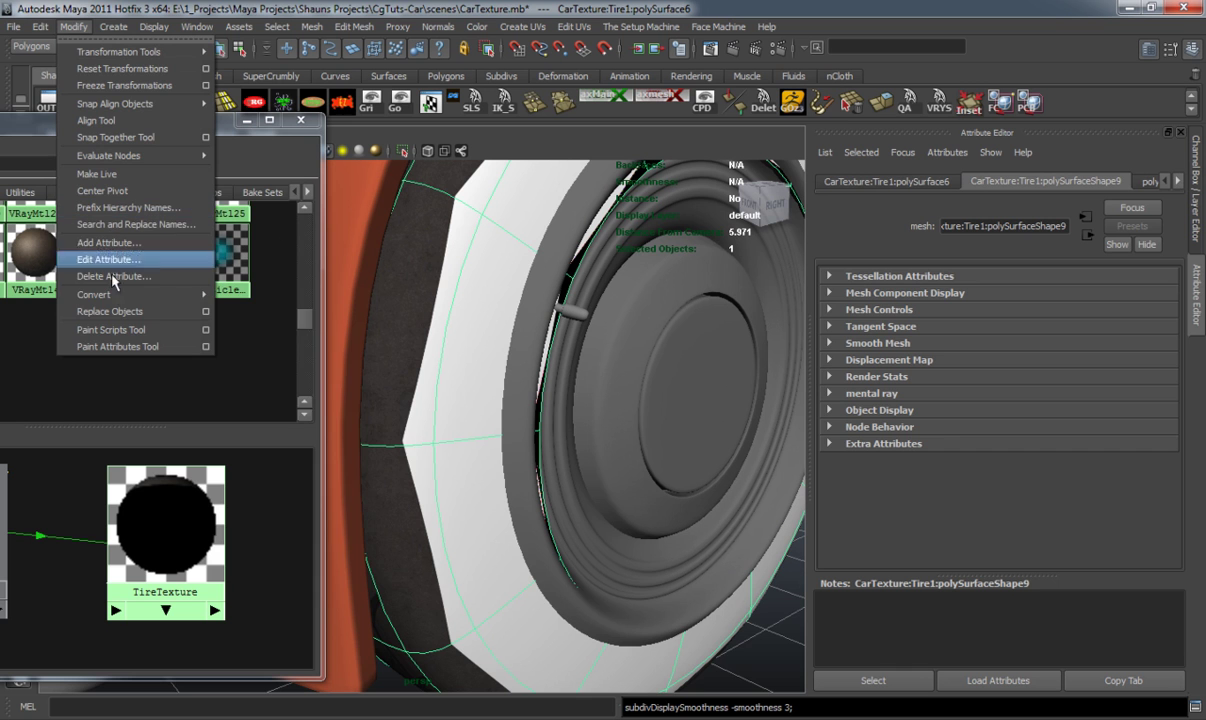
pyautogui.moveTo(110, 294)
pyautogui.click(296, 355)
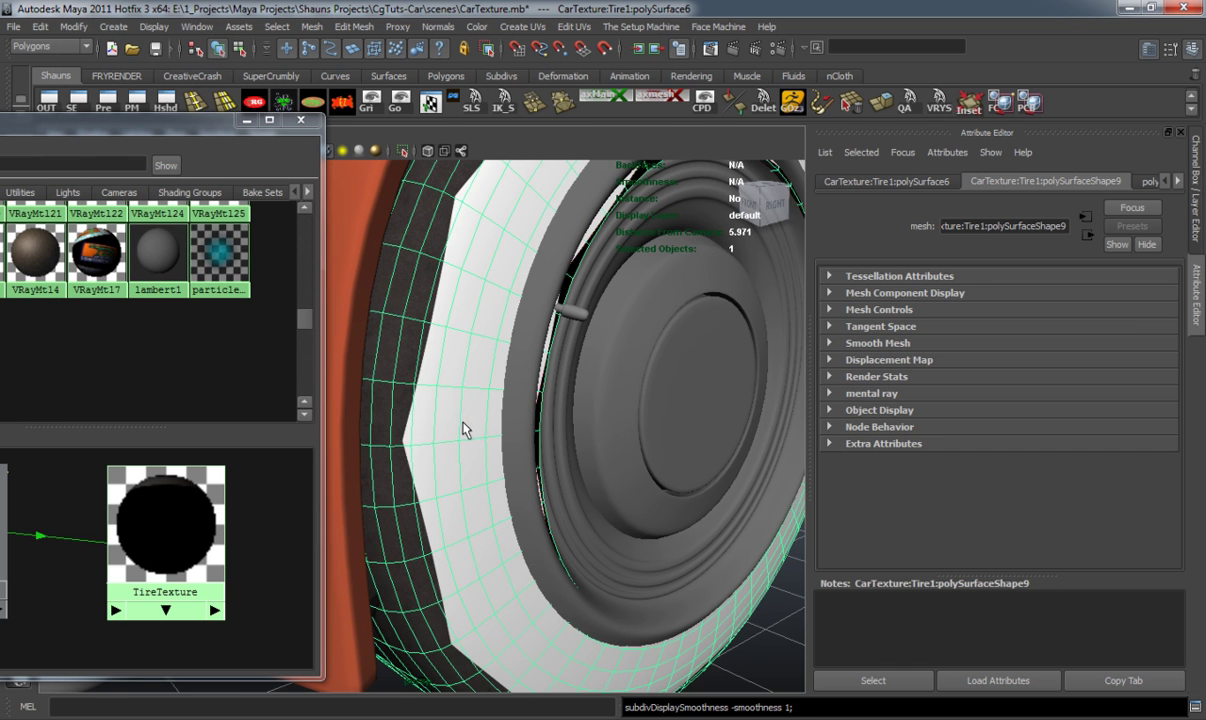
pyautogui.press('f')
pyautogui.click(680, 565)
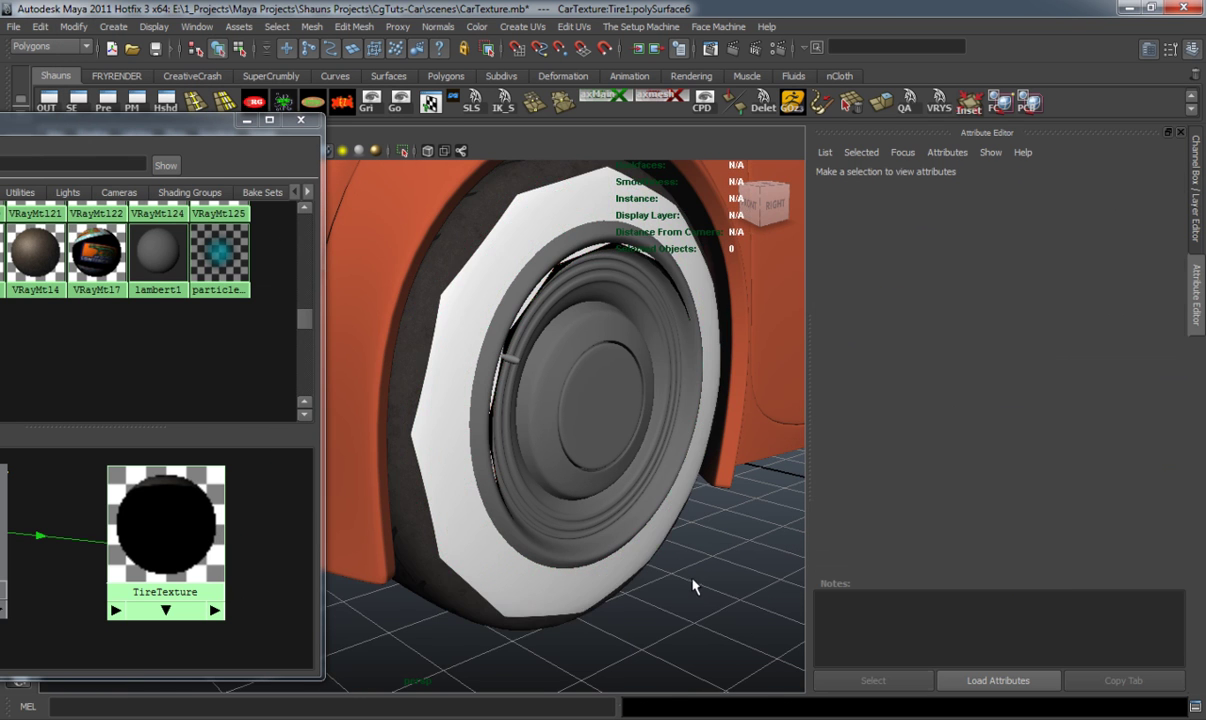
# Check the converted tire's UV layout in the UV Texture Editor and select all of its UVs.
pyautogui.scroll(3, 563, 524)
pyautogui.click(456, 508)
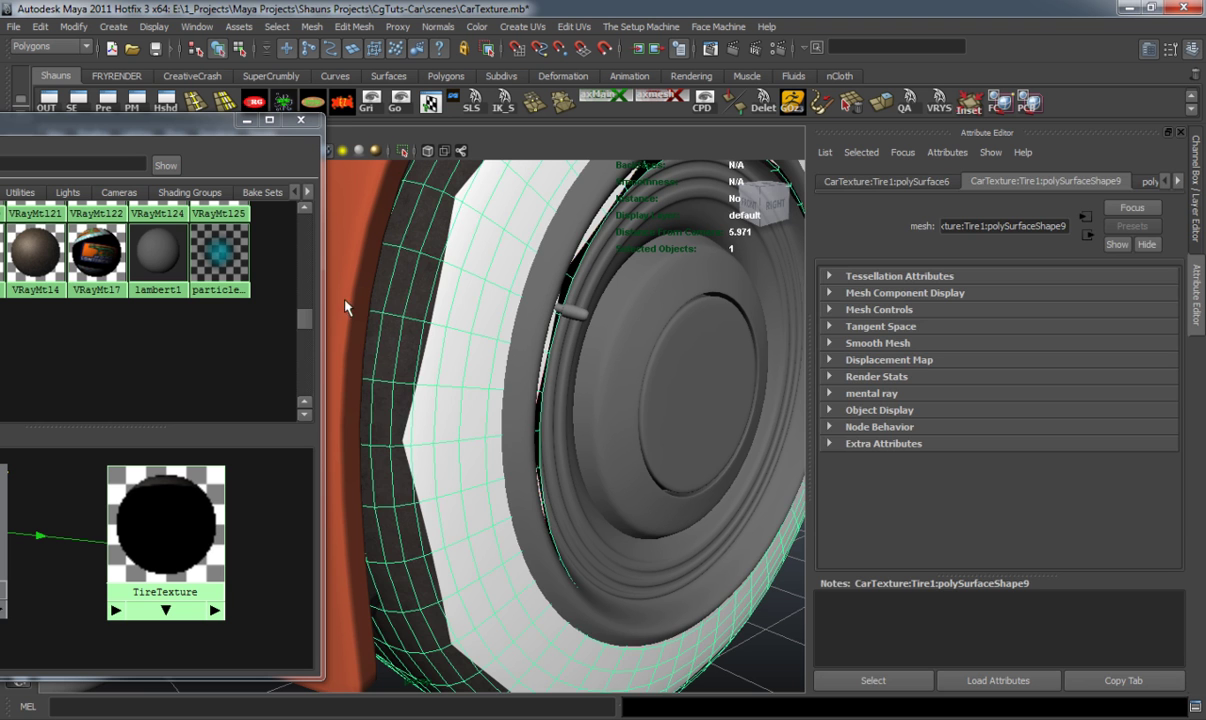
pyautogui.click(430, 102)
pyautogui.scroll(8, 516, 418)
pyautogui.keyDown('alt'); pyautogui.moveTo(430, 462); pyautogui.dragTo(493, 374, button='middle'); pyautogui.keyUp('alt')
pyautogui.keyDown('alt'); pyautogui.moveTo(412, 430); pyautogui.dragTo(440, 398, button='middle'); pyautogui.keyUp('alt')
pyautogui.scroll(-6, 427, 428)
pyautogui.keyDown('alt'); pyautogui.moveTo(463, 463); pyautogui.dragTo(340, 517, button='middle'); pyautogui.keyUp('alt')
pyautogui.scroll(-2, 340, 517)
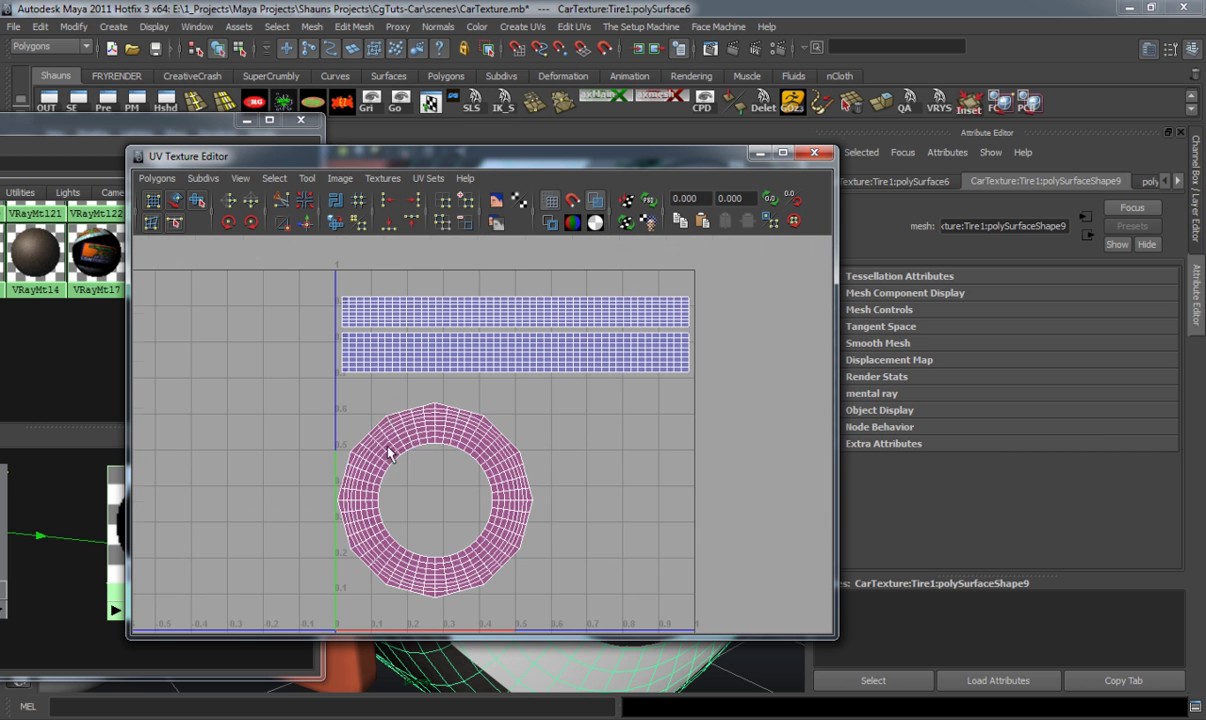
pyautogui.moveTo(388, 334); pyautogui.dragTo(455, 334, button='right')
pyautogui.moveTo(260, 307); pyautogui.dragTo(639, 577)
pyautogui.moveTo(393, 396); pyautogui.dragTo(446, 372, button='right')
# Export a JPEG UV snapshot of the tire as TireUv.jpg on the Desktop, overwriting the existing file.
pyautogui.click(156, 179)
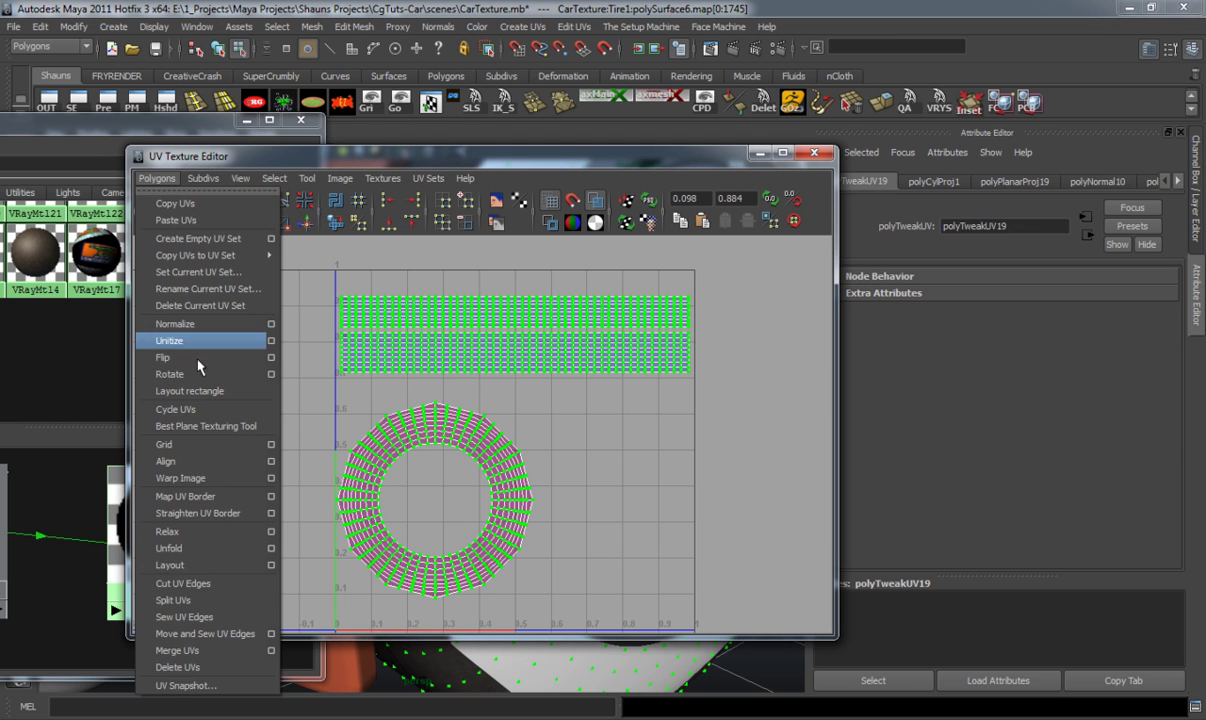
pyautogui.click(237, 683)
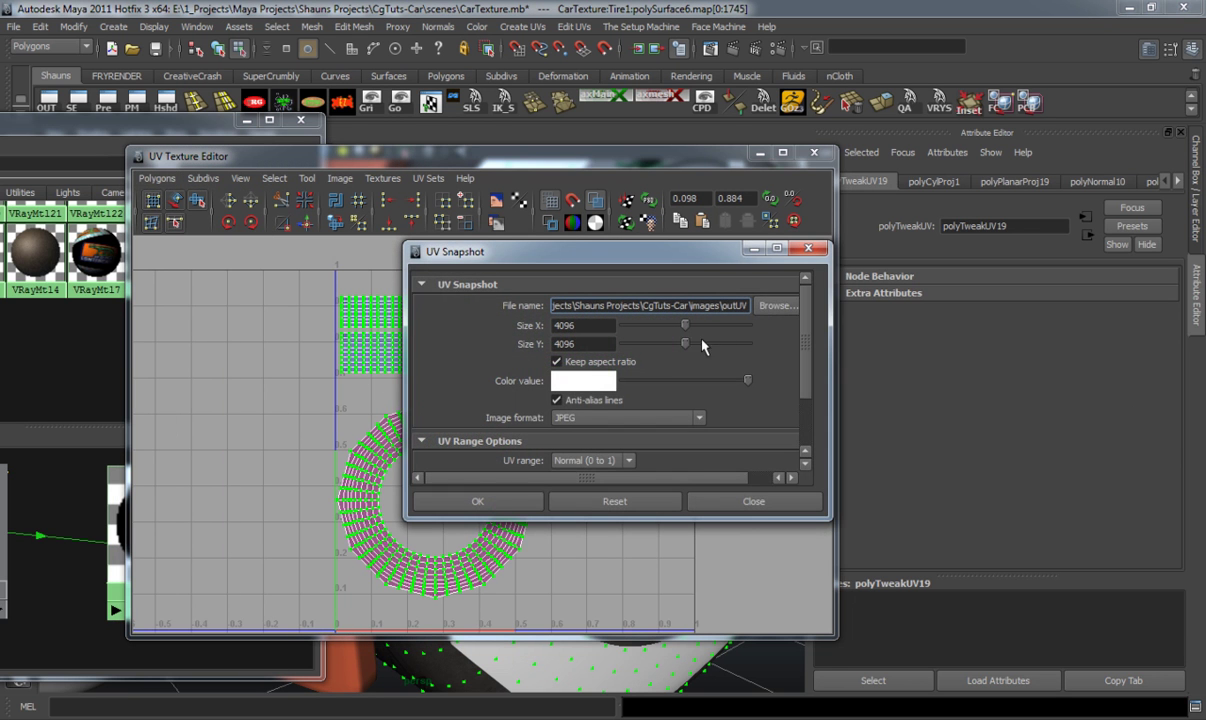
pyautogui.click(775, 307)
pyautogui.click(290, 287)
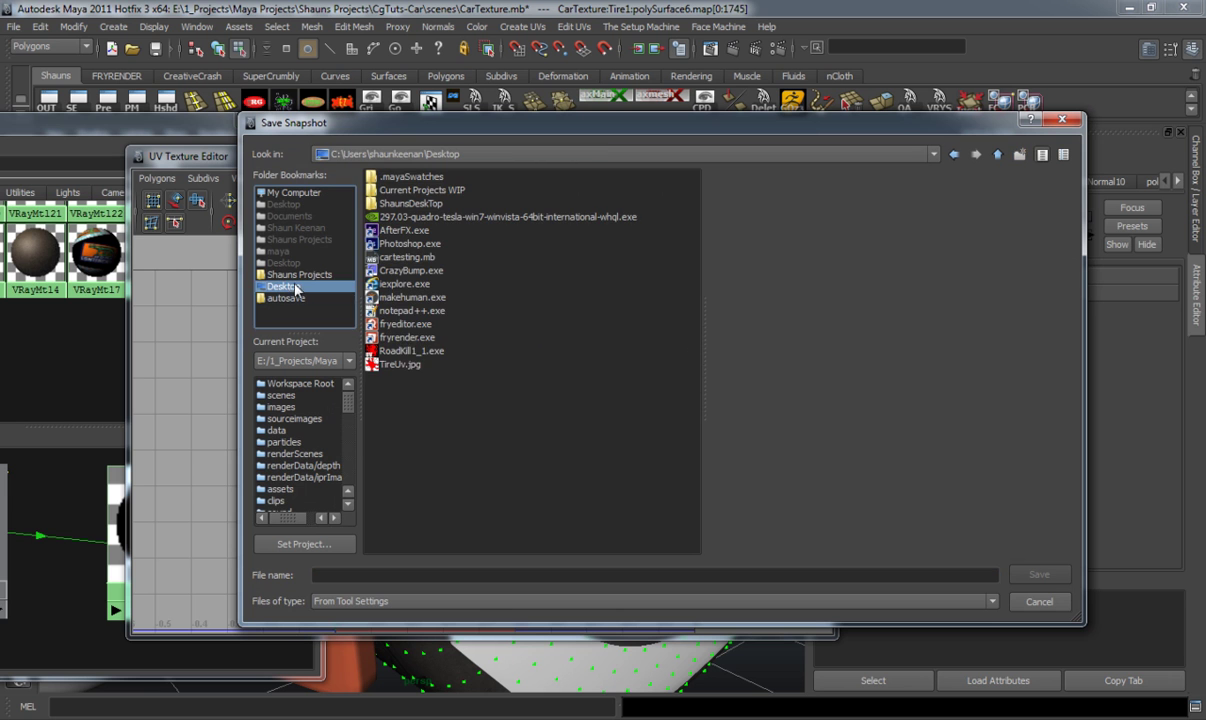
pyautogui.click(414, 367)
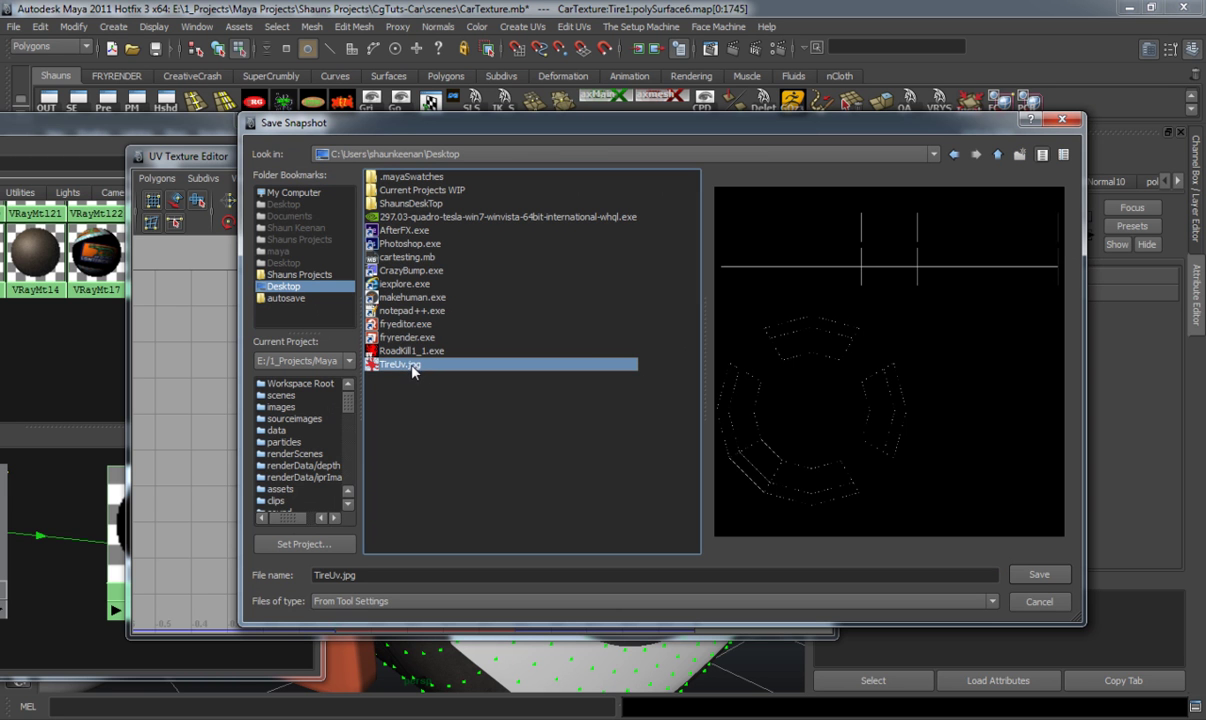
pyautogui.doubleClick(414, 366)
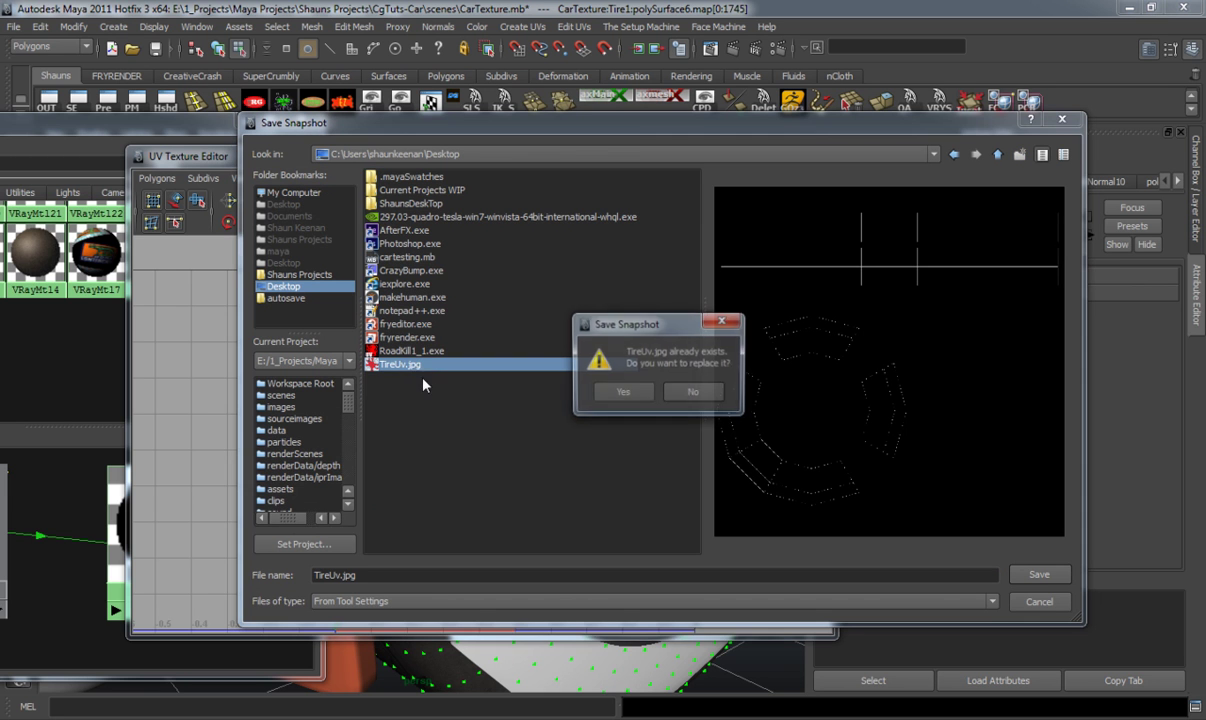
pyautogui.click(614, 389)
pyautogui.click(519, 497)
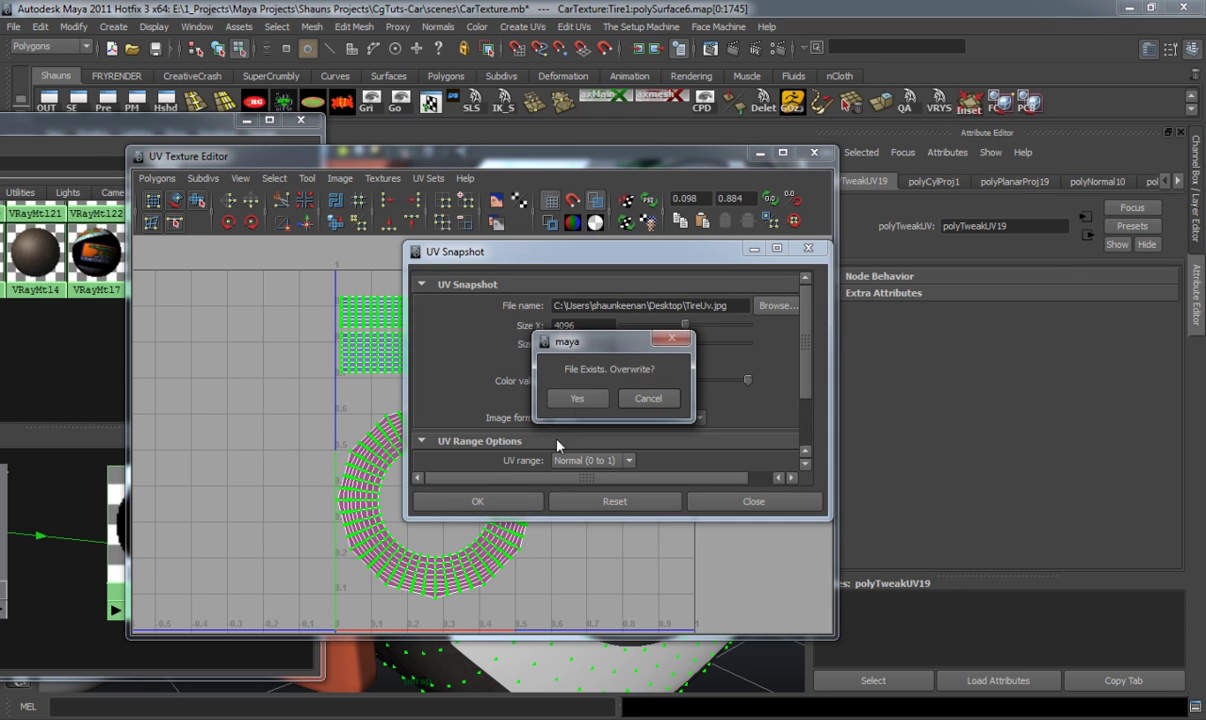
pyautogui.click(577, 398)
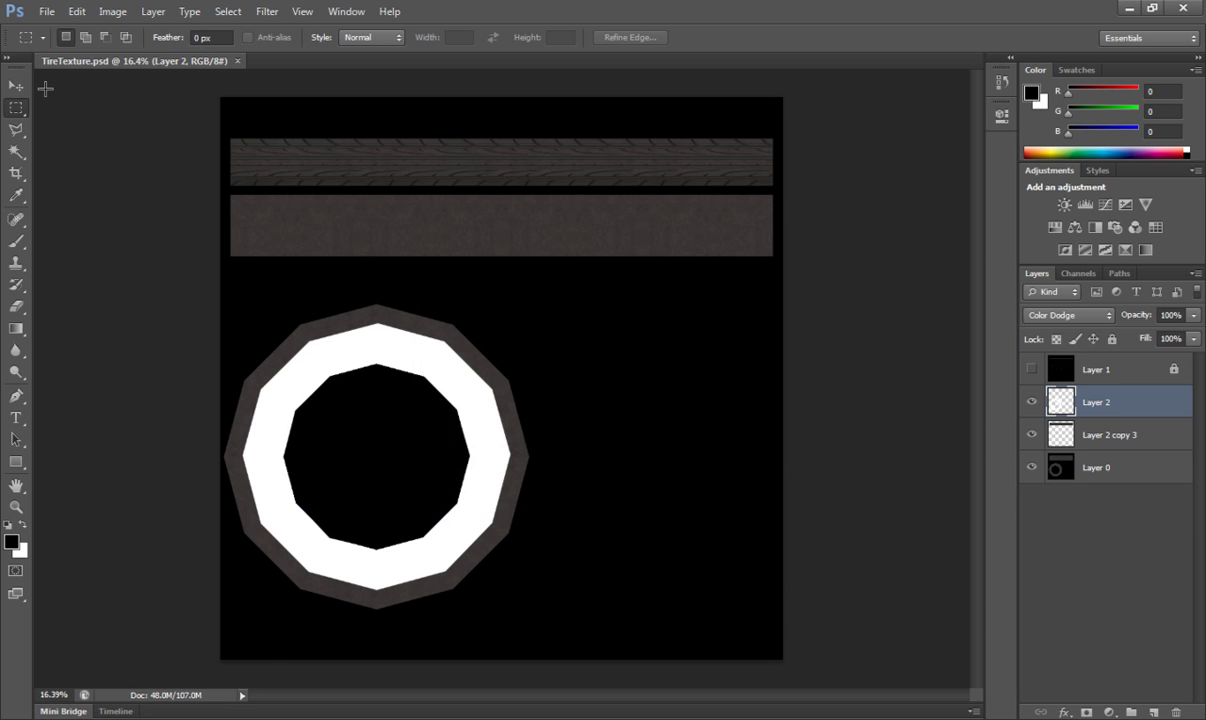
# Switch to Photoshop and open TireUv.jpg from the Desktop.
pyautogui.click(46, 11)
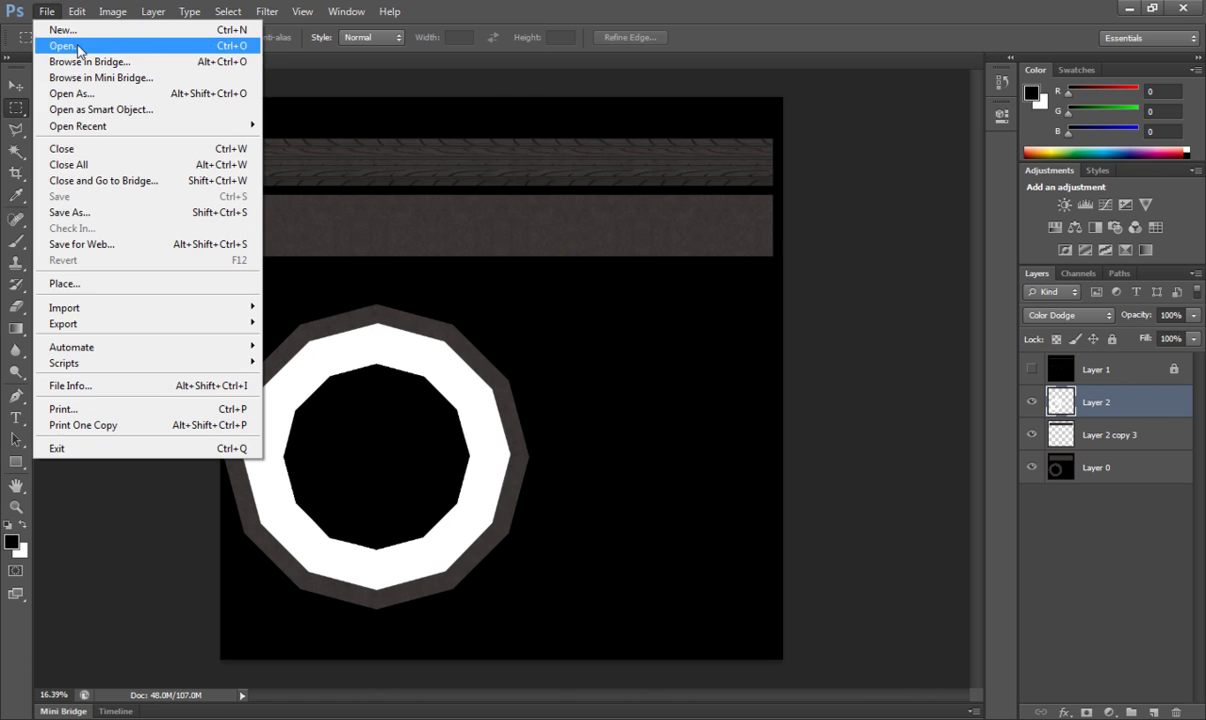
pyautogui.click(66, 46)
pyautogui.click(409, 255)
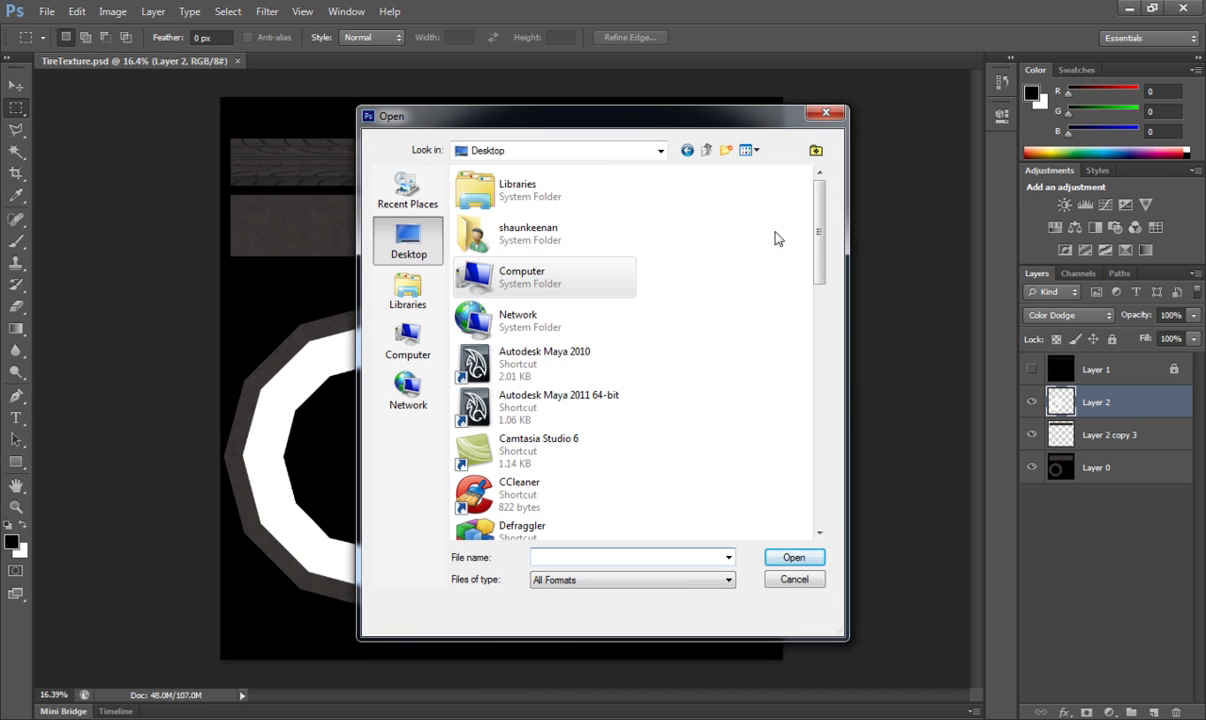
pyautogui.scroll(-5, 800, 474)
pyautogui.scroll(-3, 798, 474)
pyautogui.doubleClick(565, 520)
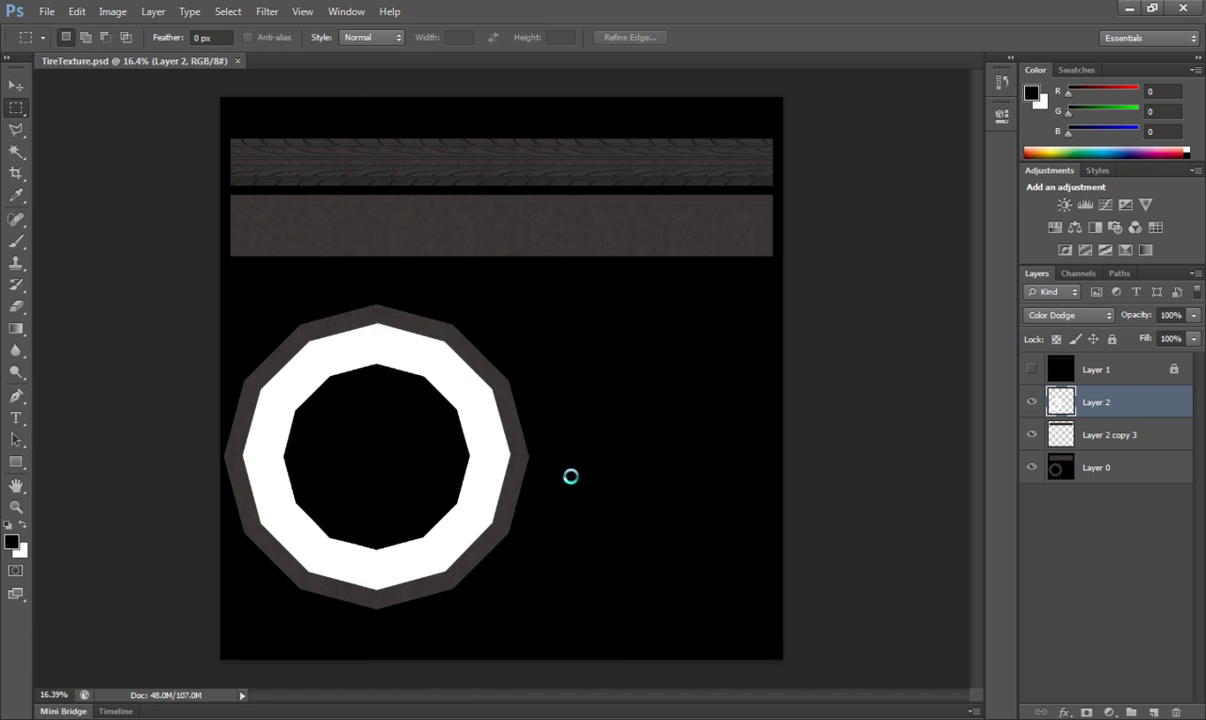
# Copy the UV snapshot into TireTexture.psd as a layer, close the snapshot and align the wireframe with the canvas.
pyautogui.moveTo(291, 64); pyautogui.dragTo(460, 112)
pyautogui.click(16, 85)
pyautogui.moveTo(490, 393); pyautogui.dragTo(396, 403)
pyautogui.click(1020, 108)
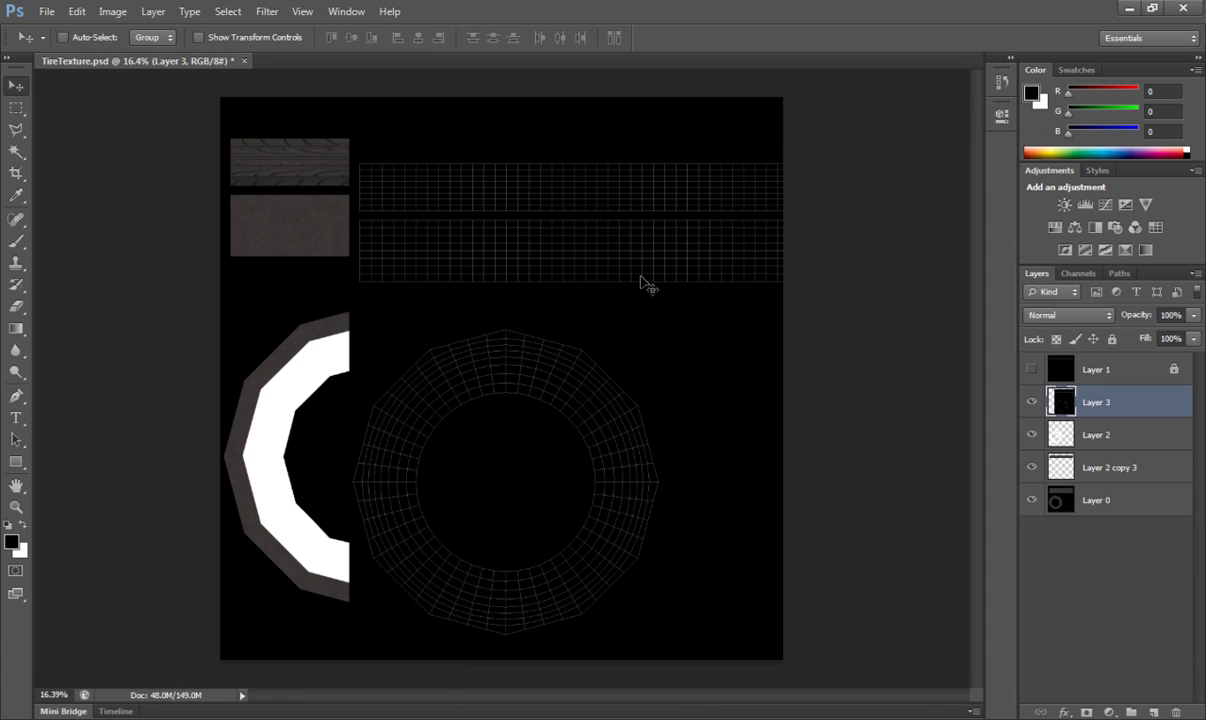
pyautogui.moveTo(592, 312); pyautogui.dragTo(431, 297)
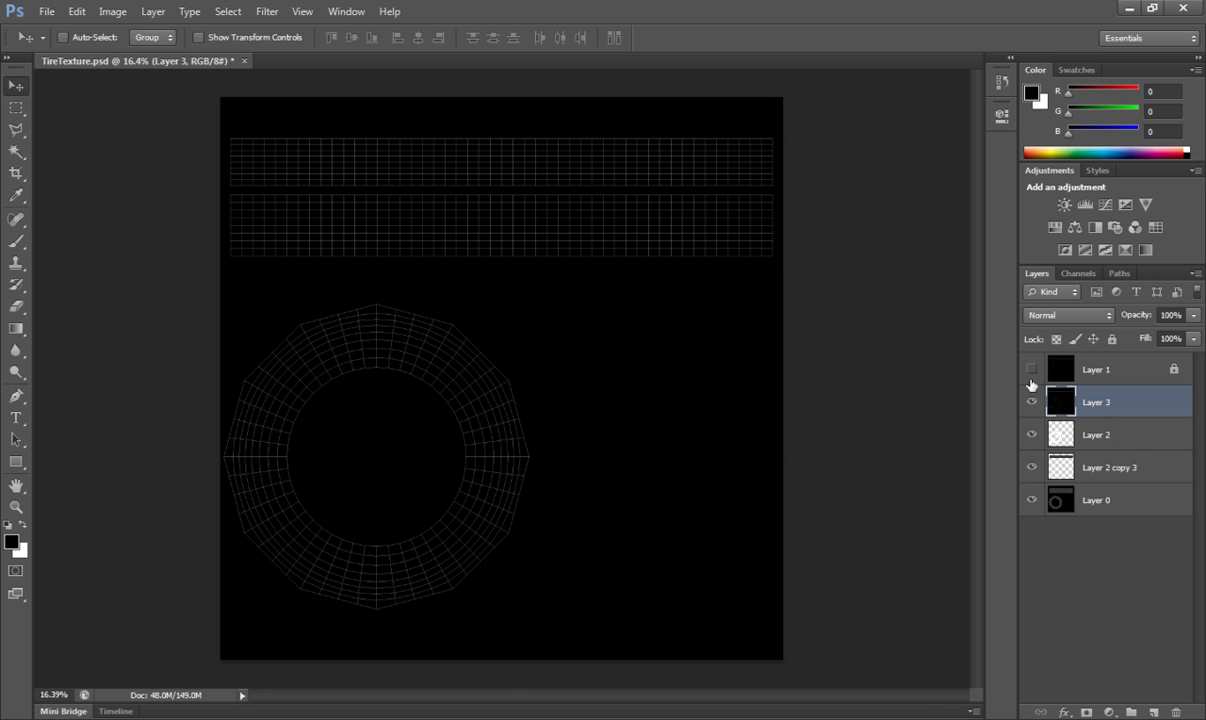
# Unlock and remove the old wireframe layer, Layer 1, and set Layer 3's blending mode to Screen.
pyautogui.click(1065, 370)
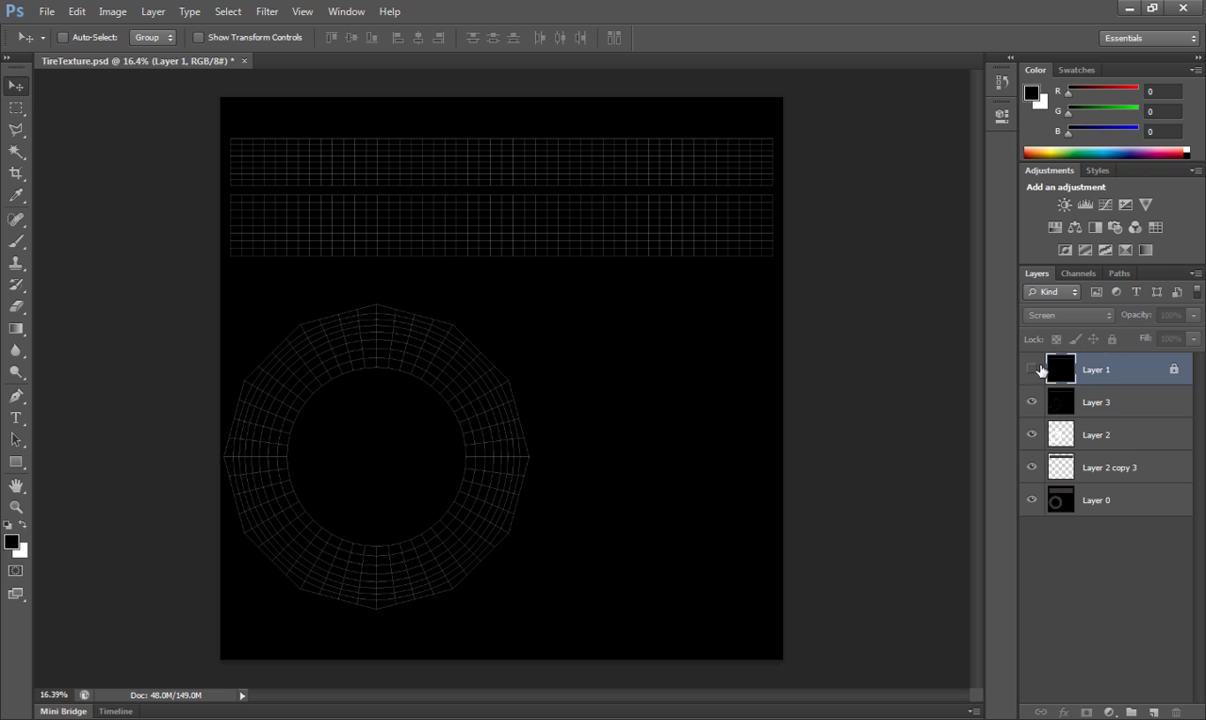
pyautogui.click(1033, 369)
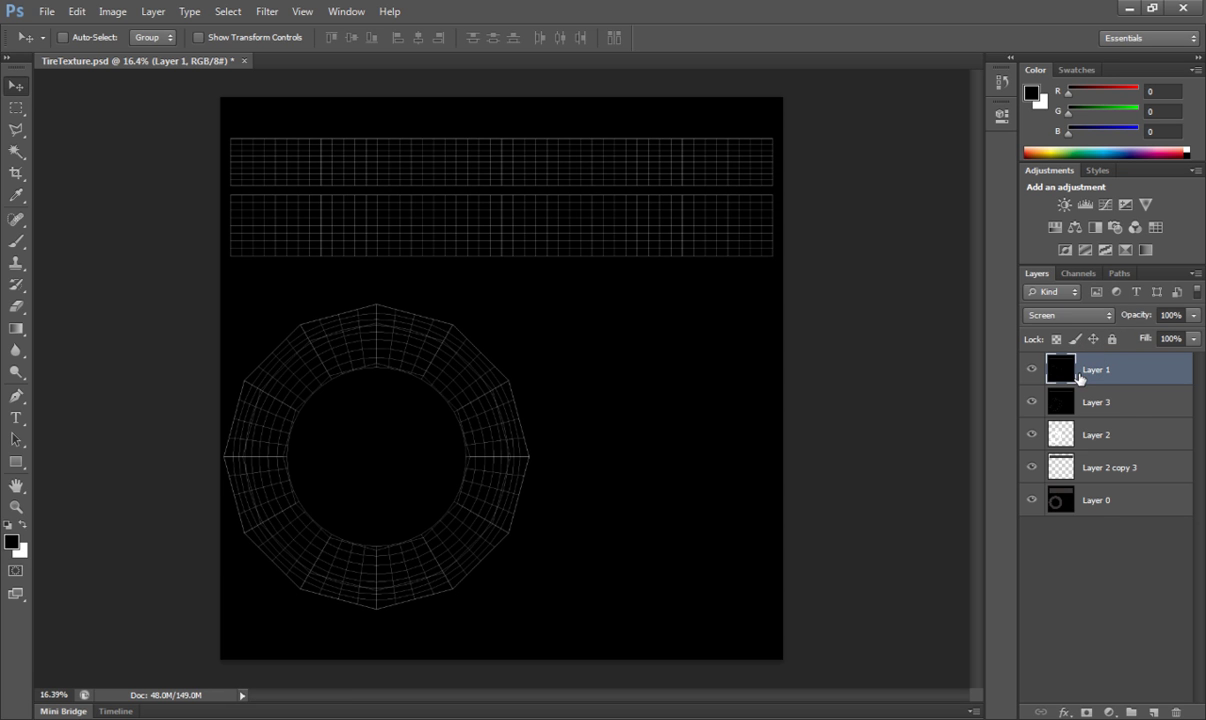
pyautogui.hotkey('ctrl', 'e')
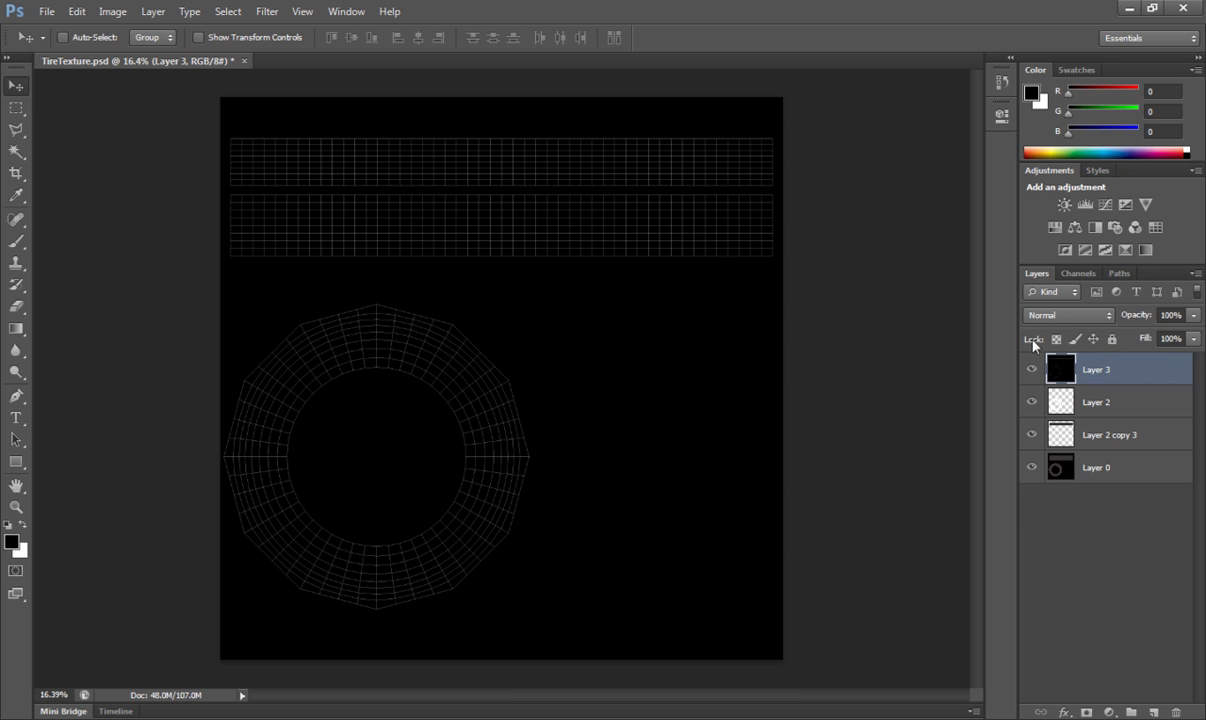
pyautogui.click(1052, 315)
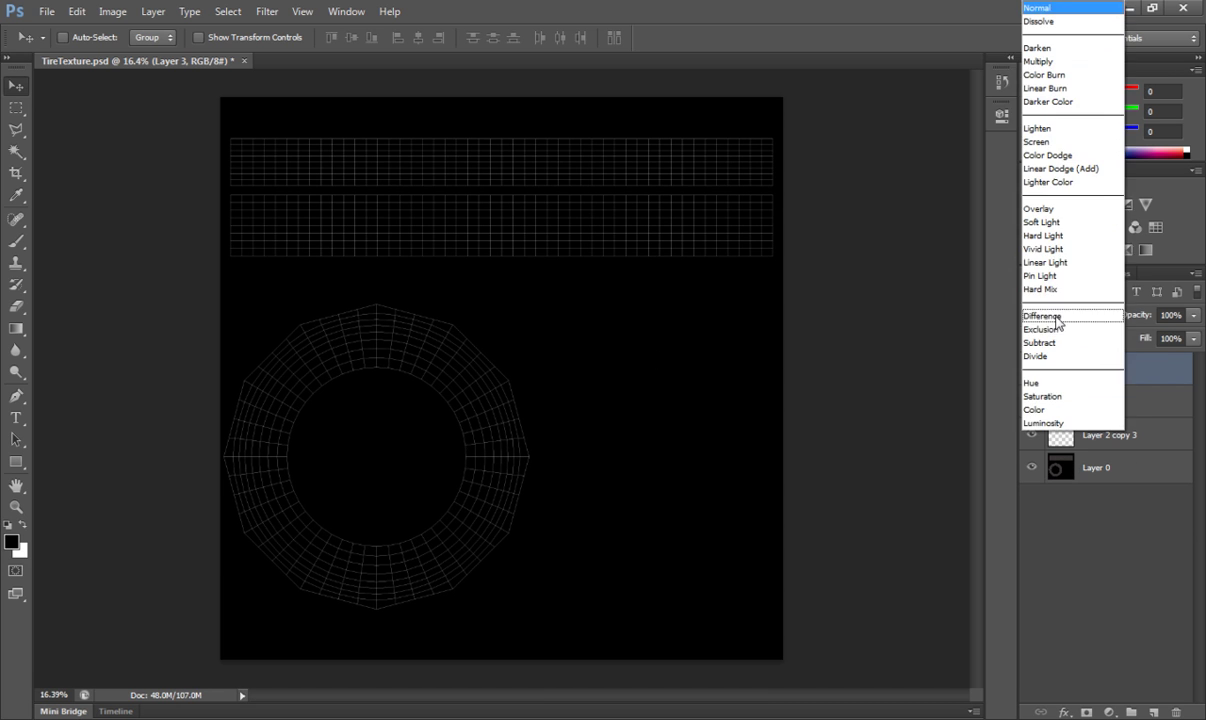
pyautogui.click(1040, 142)
# Outline the sidewall ring with a Polygonal Lasso selection that follows the rounded edge loop just inside its outer border.
pyautogui.keyDown('alt'); pyautogui.scroll(4, 312, 433); pyautogui.keyUp('alt')
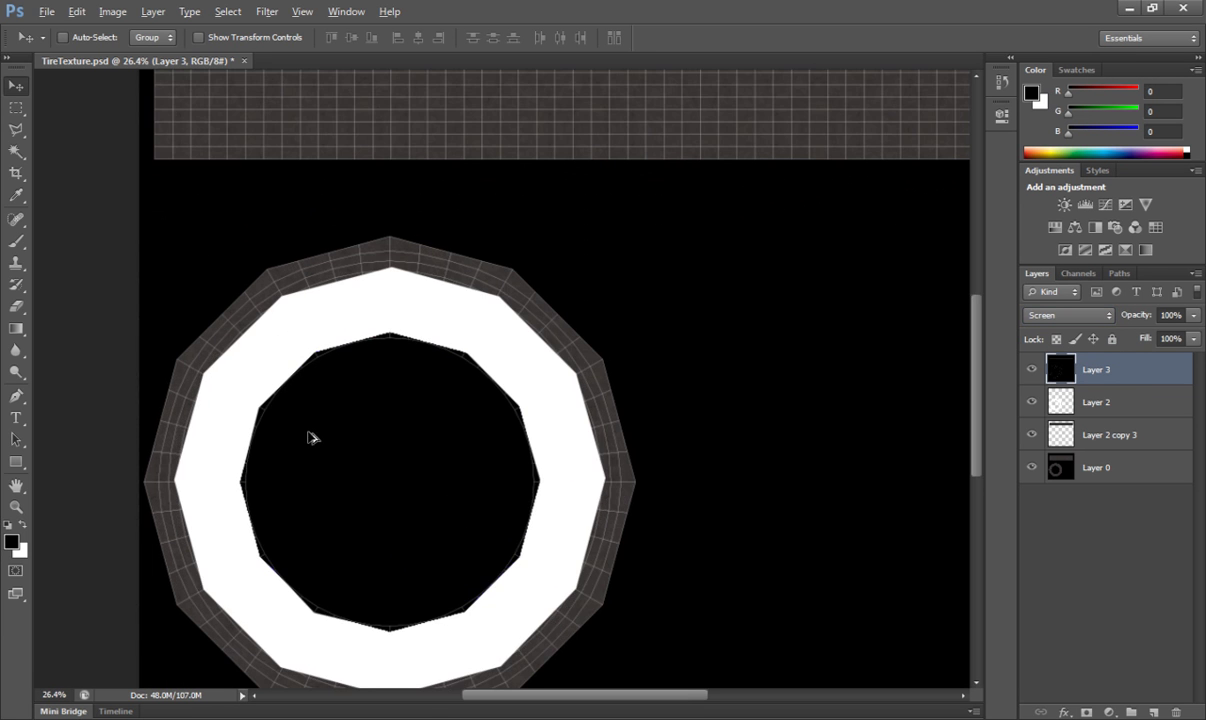
pyautogui.moveTo(361, 420); pyautogui.dragTo(415, 332)
pyautogui.keyDown('alt'); pyautogui.scroll(-1, 371, 398); pyautogui.keyUp('alt')
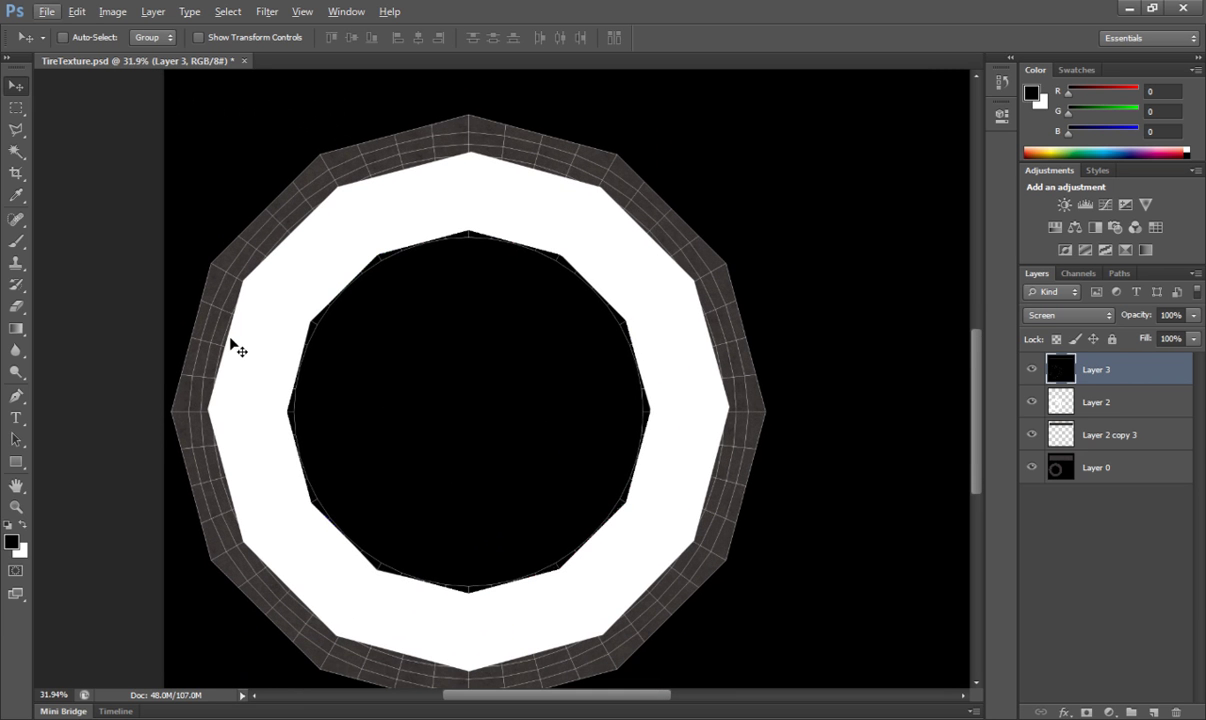
pyautogui.click(20, 129)
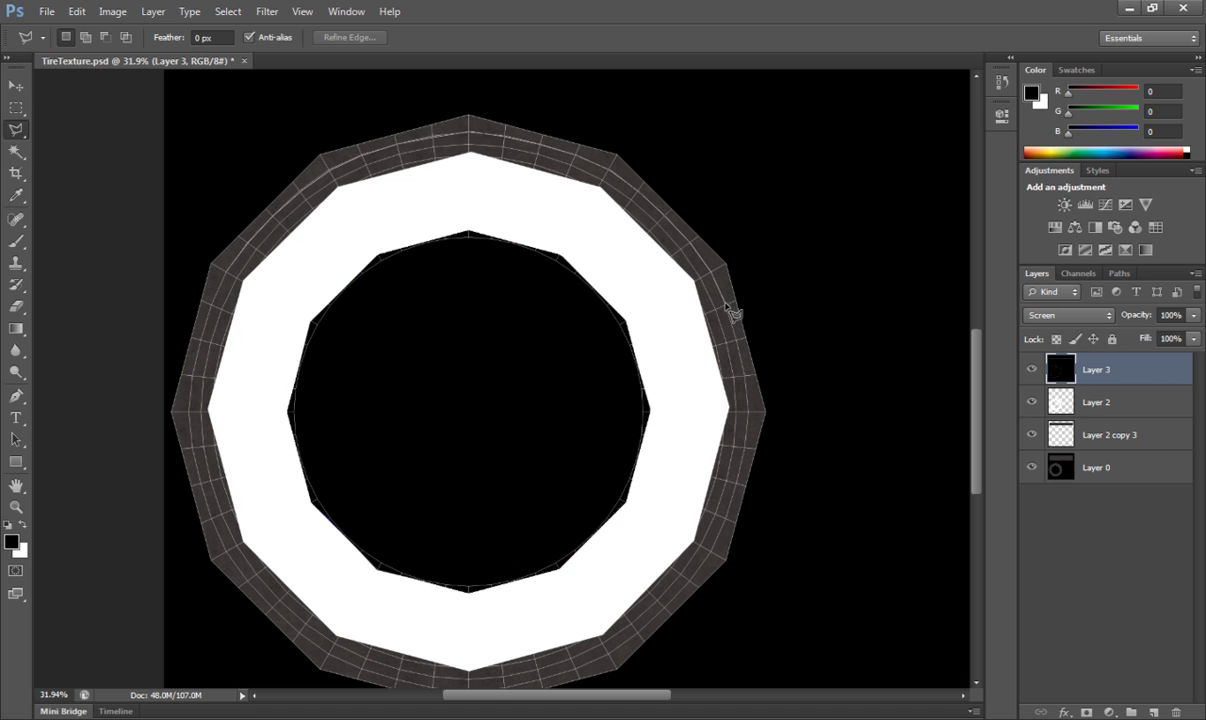
pyautogui.click(739, 347)
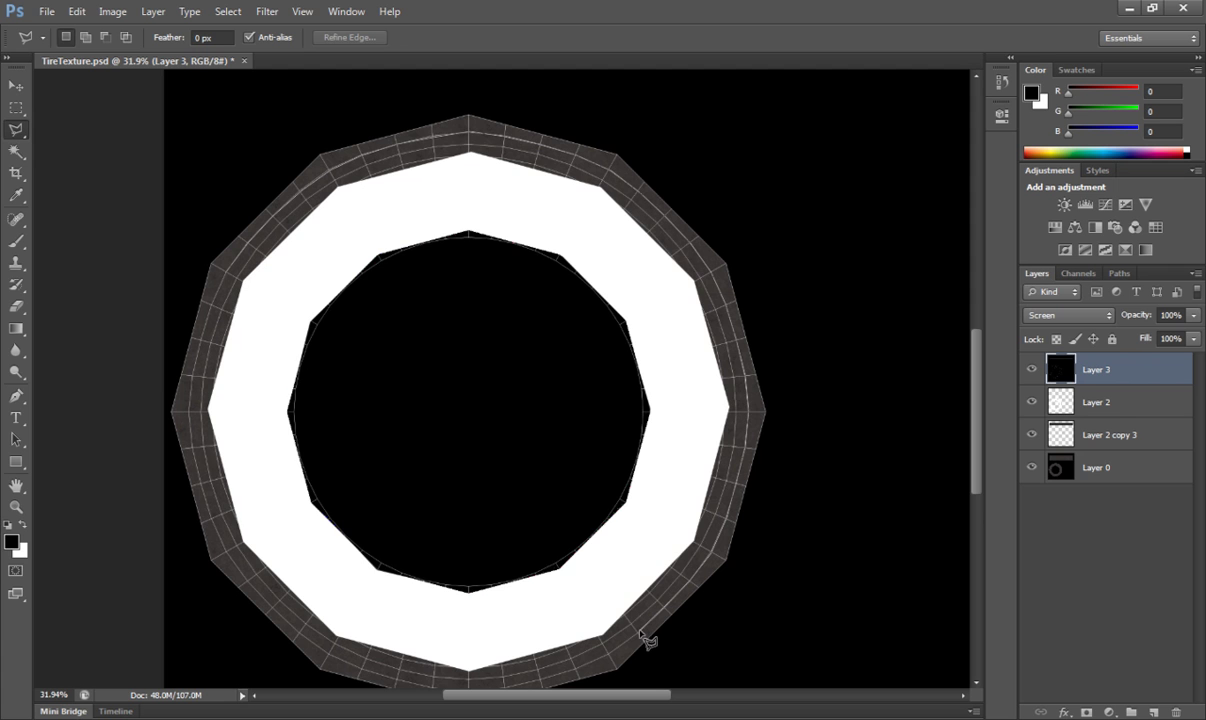
pyautogui.moveTo(640, 633); pyautogui.dragTo(686, 540)
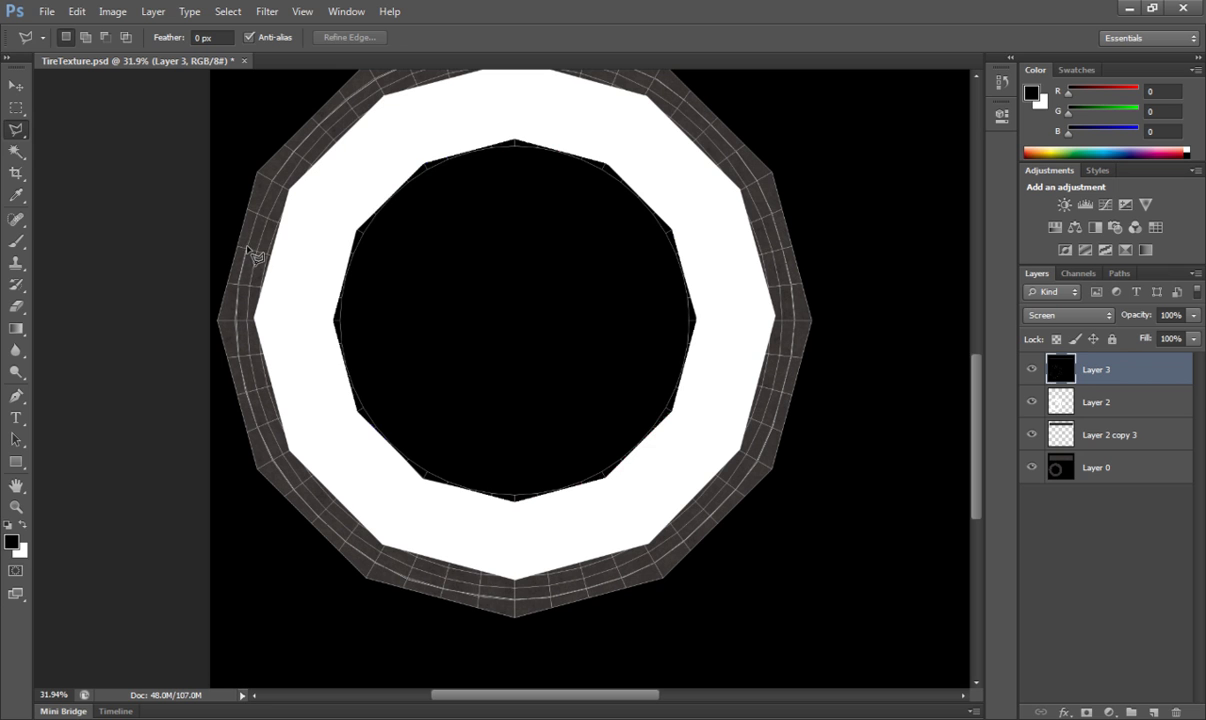
pyautogui.click(273, 188)
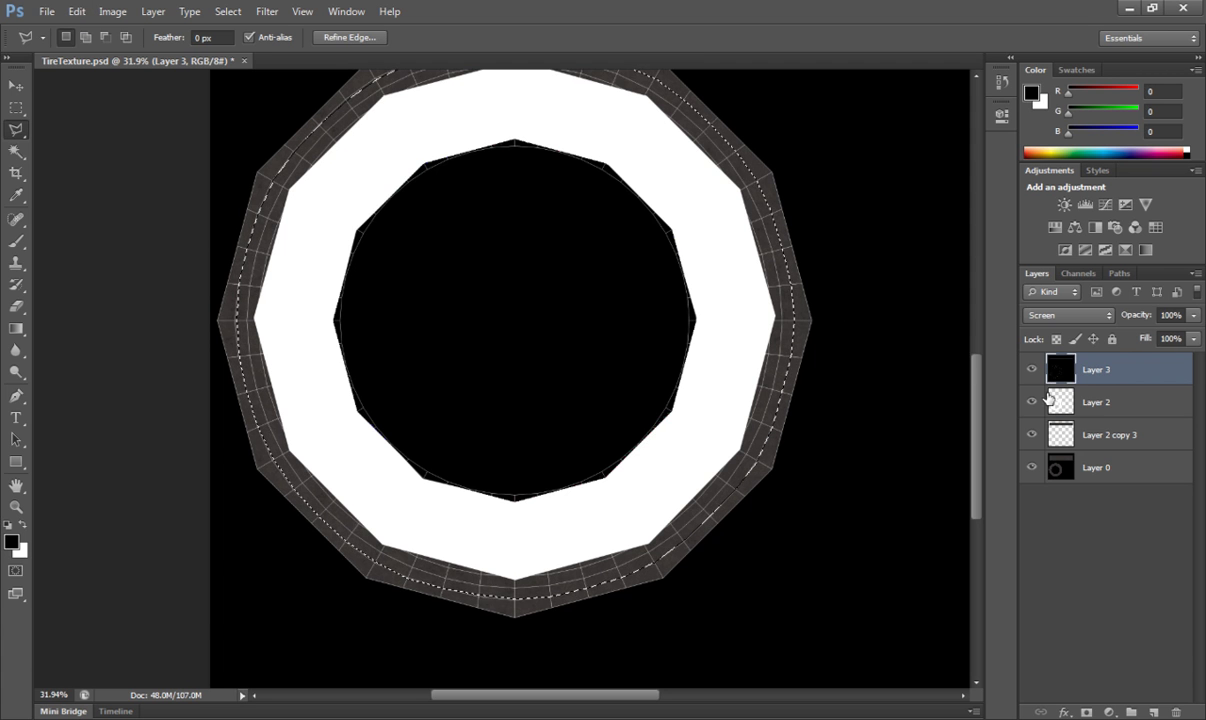
# Fill the selected area on Layer 2 with white (ffffff) and deselect it.
pyautogui.click(1045, 400)
pyautogui.click(77, 12)
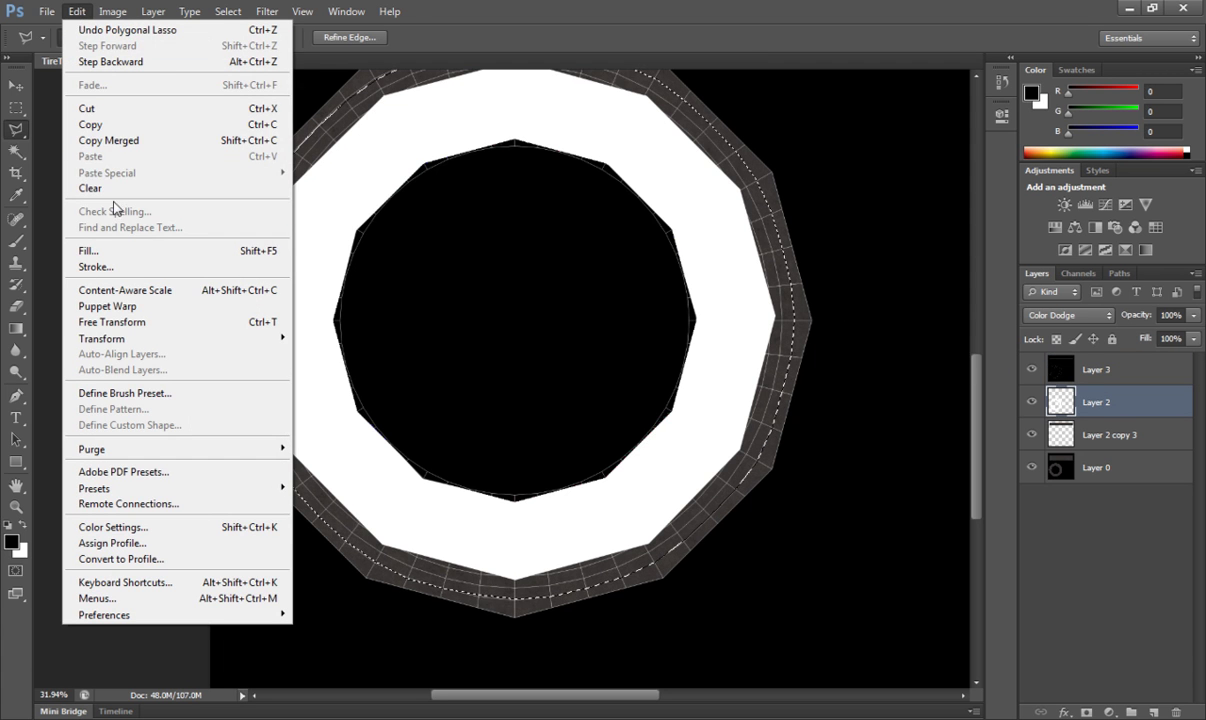
pyautogui.click(92, 250)
pyautogui.click(561, 224)
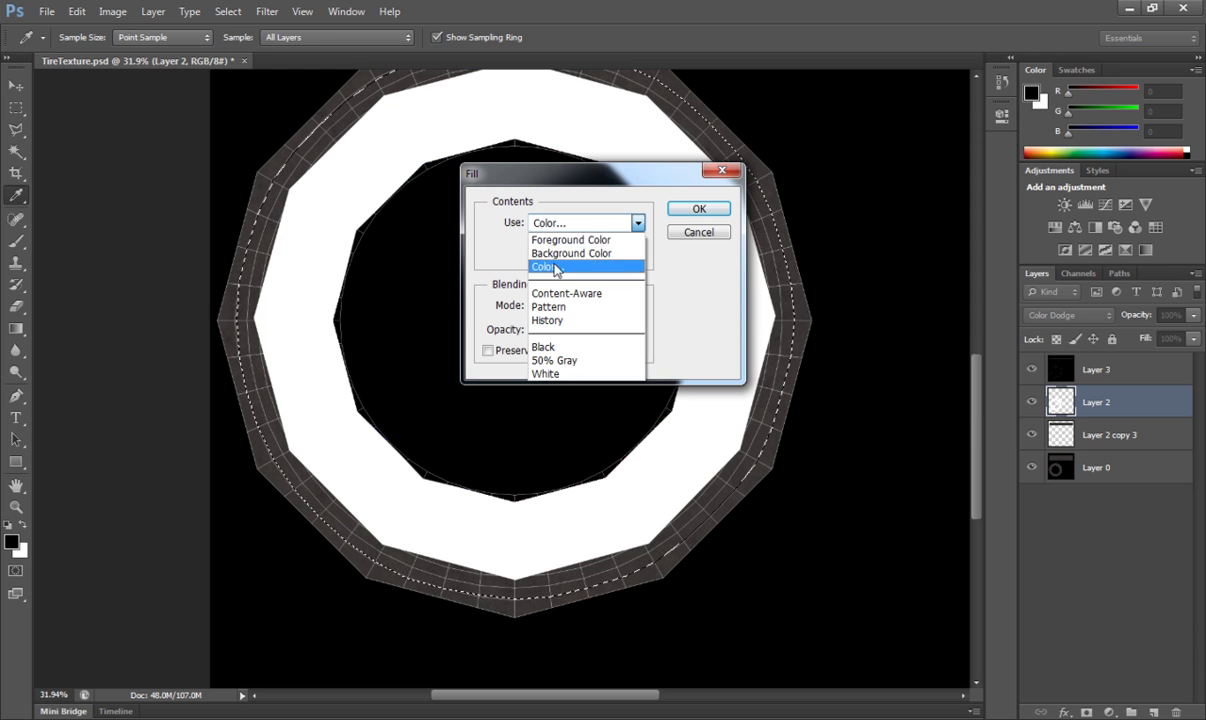
pyautogui.click(550, 266)
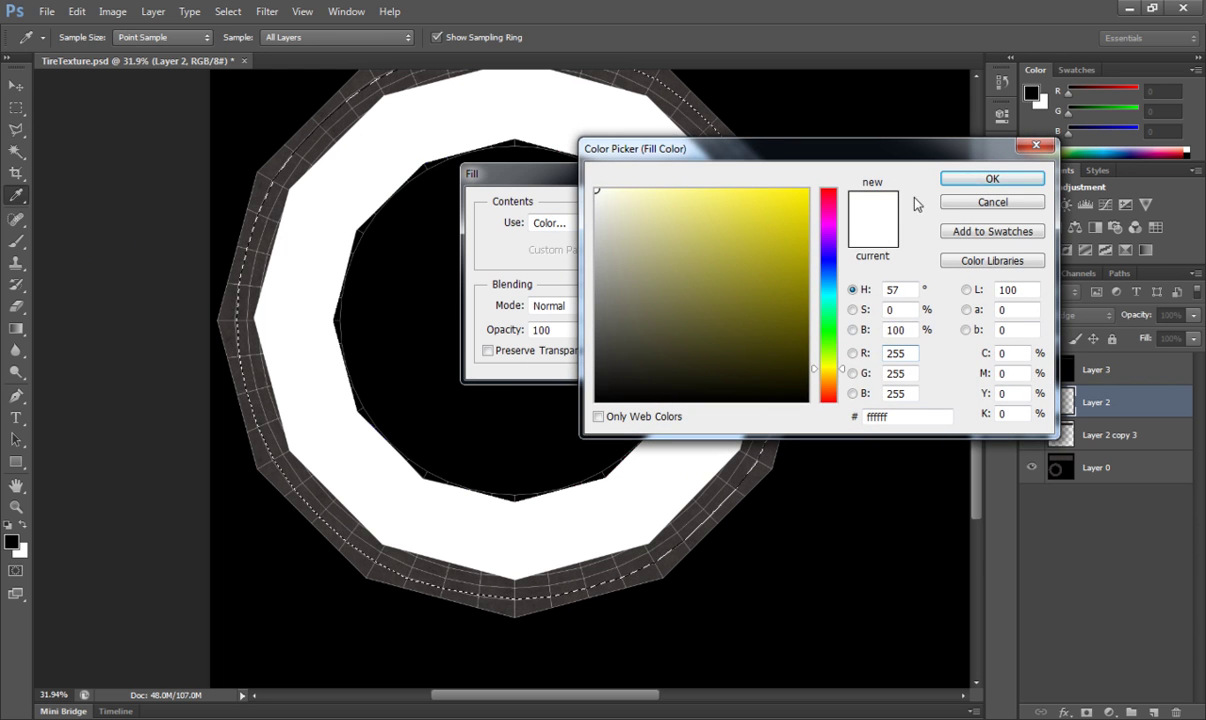
pyautogui.click(965, 179)
pyautogui.click(705, 205)
pyautogui.press('l')
pyautogui.keyDown('alt'); pyautogui.scroll(-1, 508, 270); pyautogui.keyUp('alt')
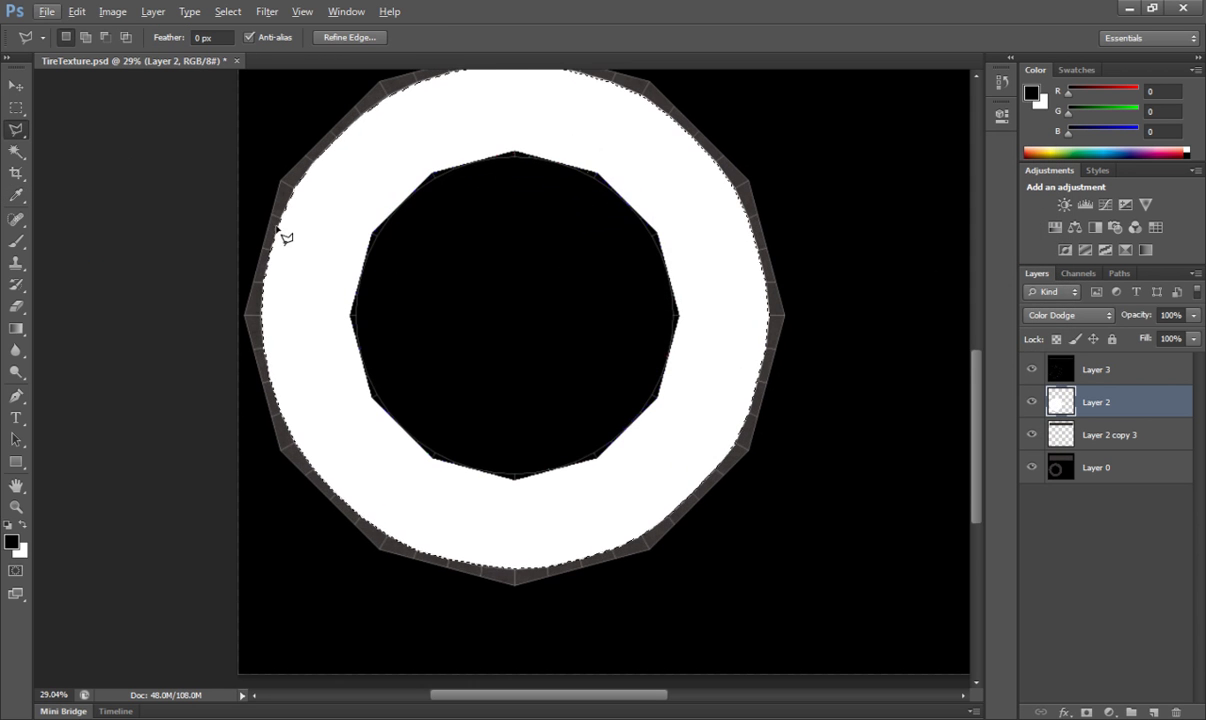
pyautogui.click(16, 107)
pyautogui.hotkey('ctrl', 'd')
pyautogui.keyDown('alt'); pyautogui.scroll(-1, 508, 277); pyautogui.keyUp('alt')
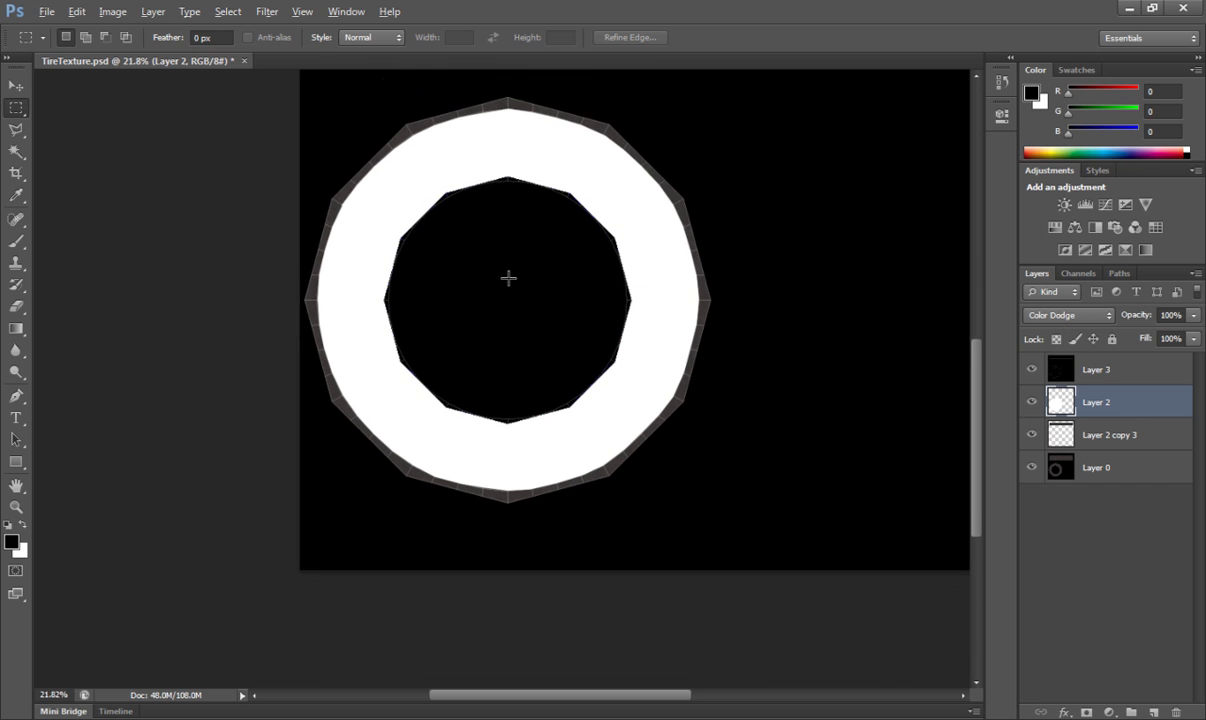
# Hide wireframe Layer 3 and save a JPEG copy as TireTexture.jpg in sourceimages at quality 12, replacing the existing file.
pyautogui.moveTo(788, 196); pyautogui.dragTo(790, 296)
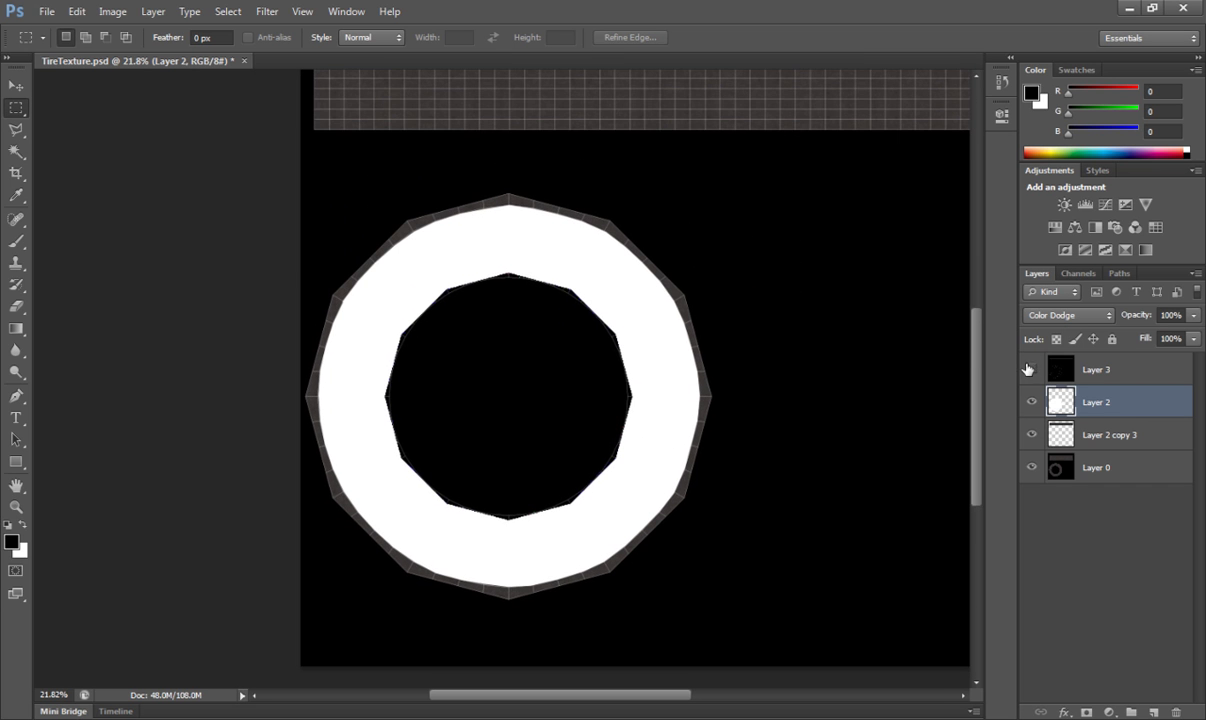
pyautogui.click(46, 11)
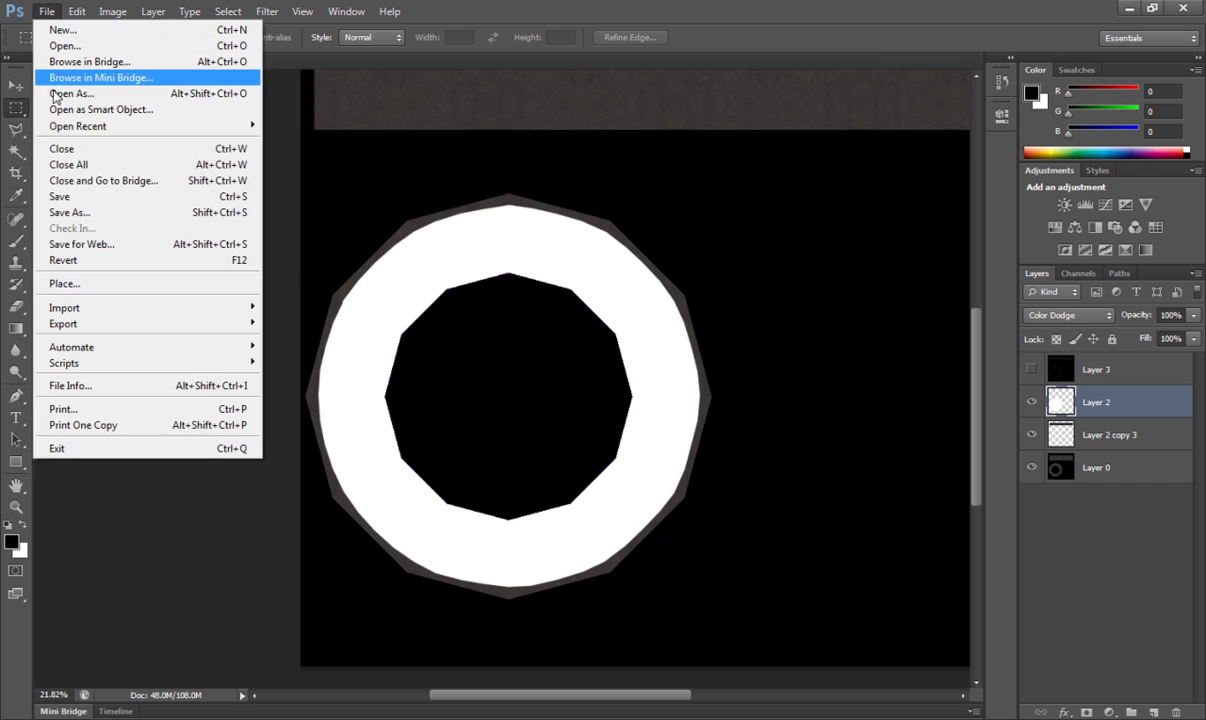
pyautogui.click(75, 211)
pyautogui.click(610, 436)
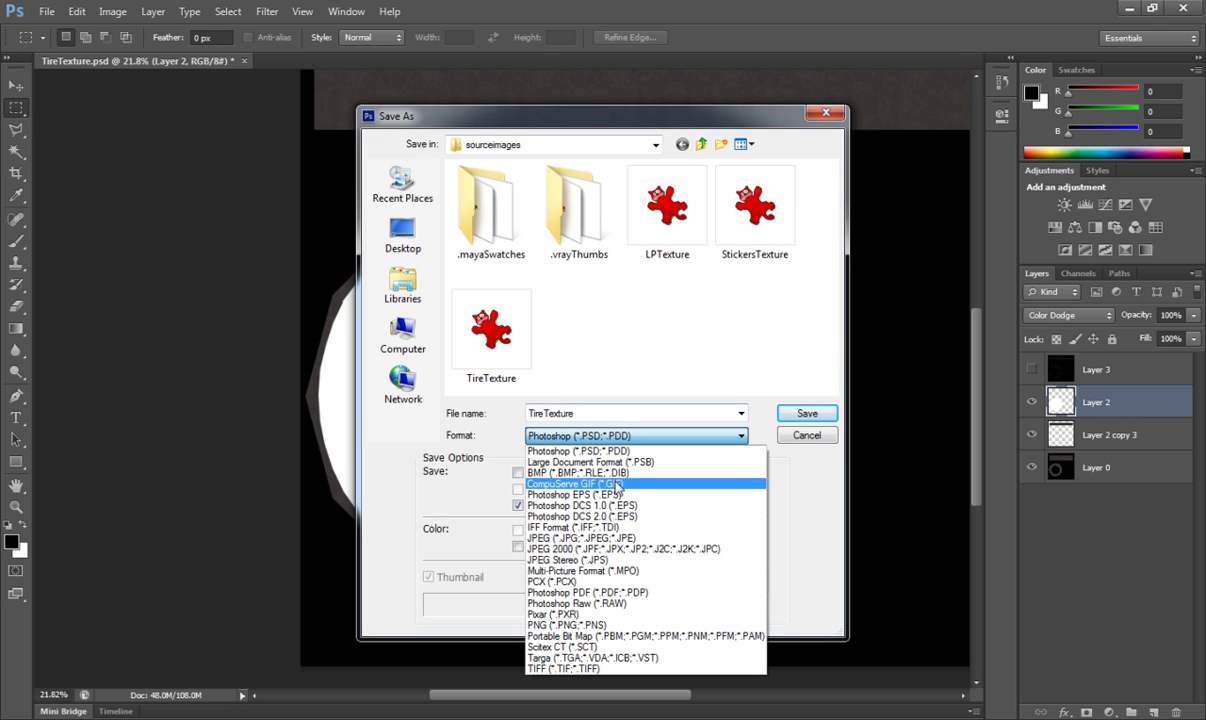
pyautogui.click(568, 511)
pyautogui.click(800, 414)
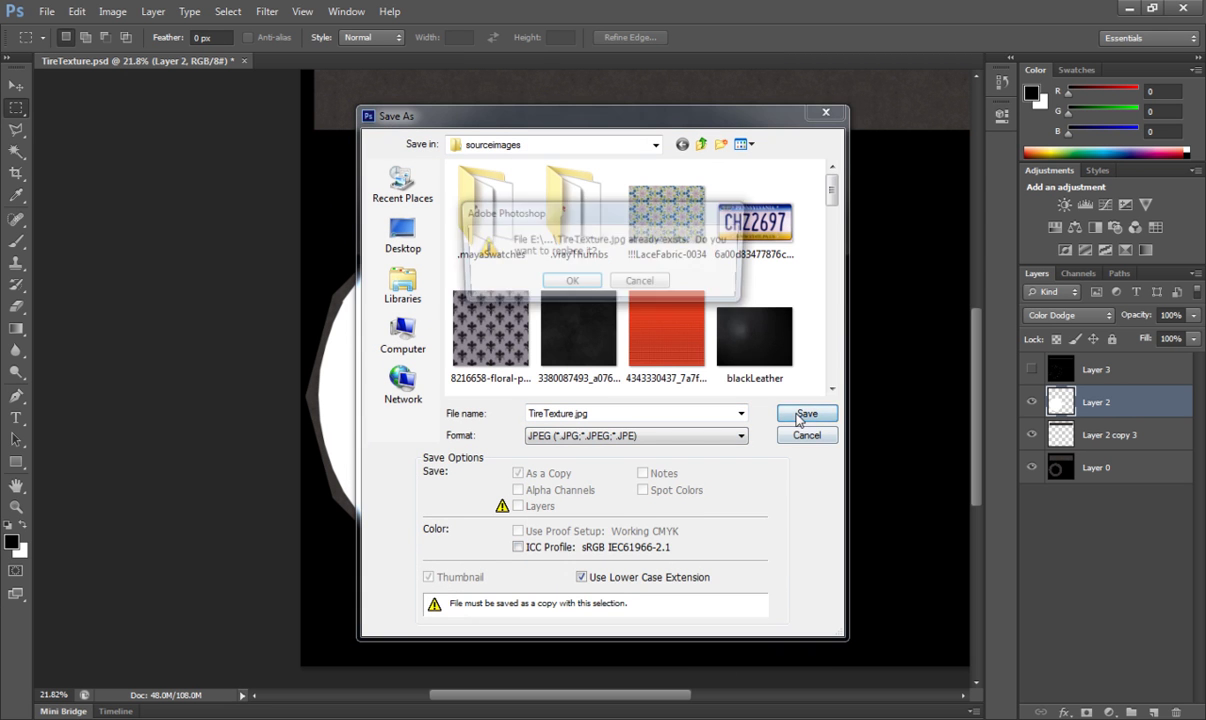
pyautogui.click(571, 279)
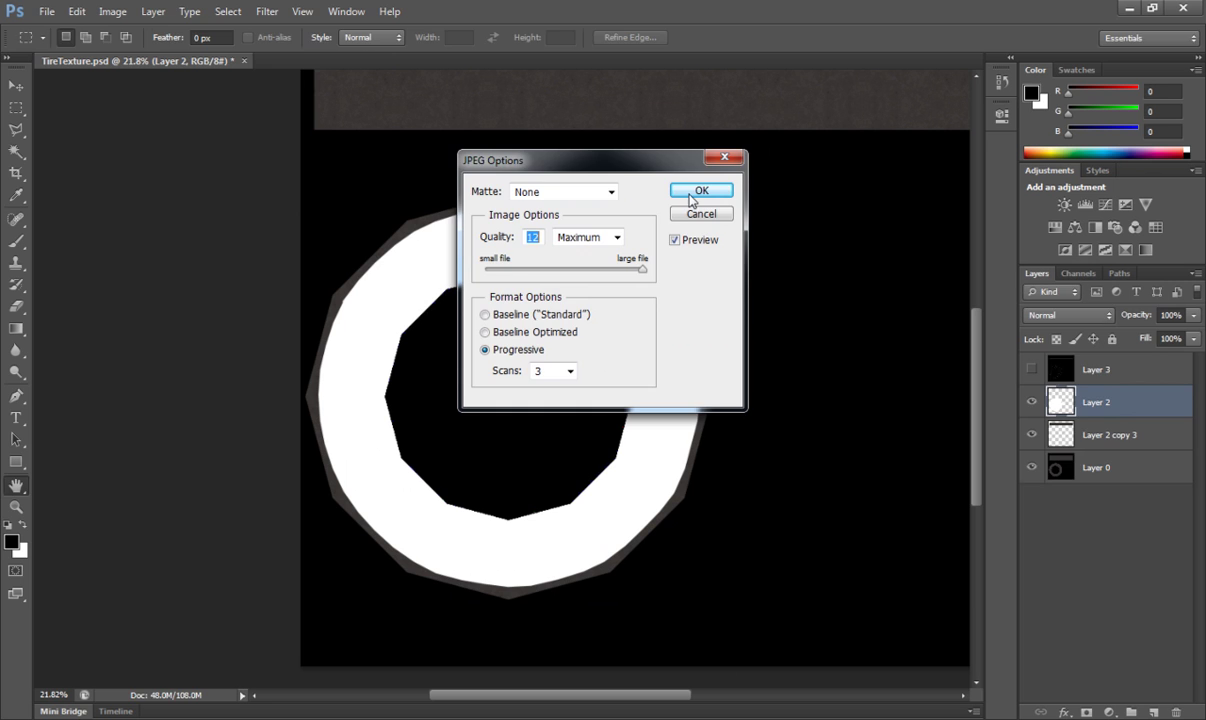
pyautogui.click(701, 191)
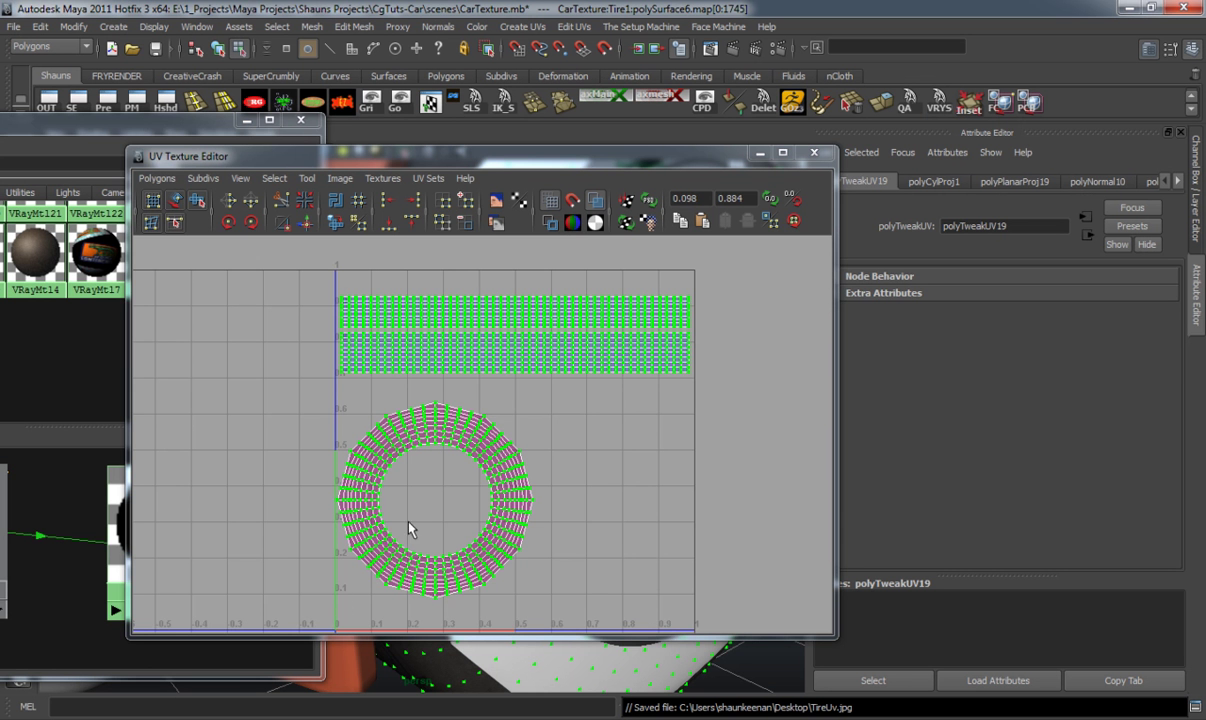
# Switch to Maya, close the UV Texture Editor and reload the tire's file texture, sourceimages\TireTexture.jpg.
pyautogui.click(814, 152)
pyautogui.moveTo(152, 507)
pyautogui.mouseDown(button='right')
pyautogui.moveTo(248, 487)
pyautogui.moveTo(166, 468)
pyautogui.mouseUp(button='right')
pyautogui.moveTo(406, 370); pyautogui.dragTo(434, 345, button='right')
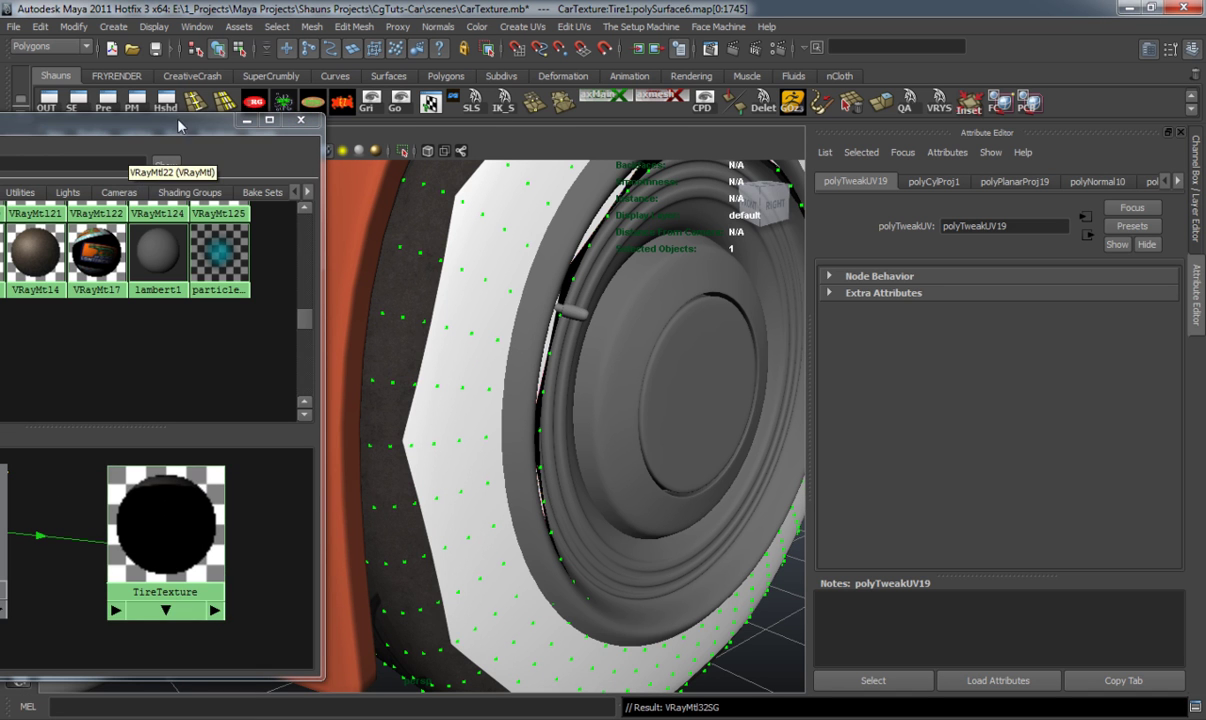
pyautogui.moveTo(198, 119); pyautogui.dragTo(358, 78)
pyautogui.moveTo(125, 440); pyautogui.dragTo(120, 506)
pyautogui.moveTo(91, 440); pyautogui.dragTo(165, 452)
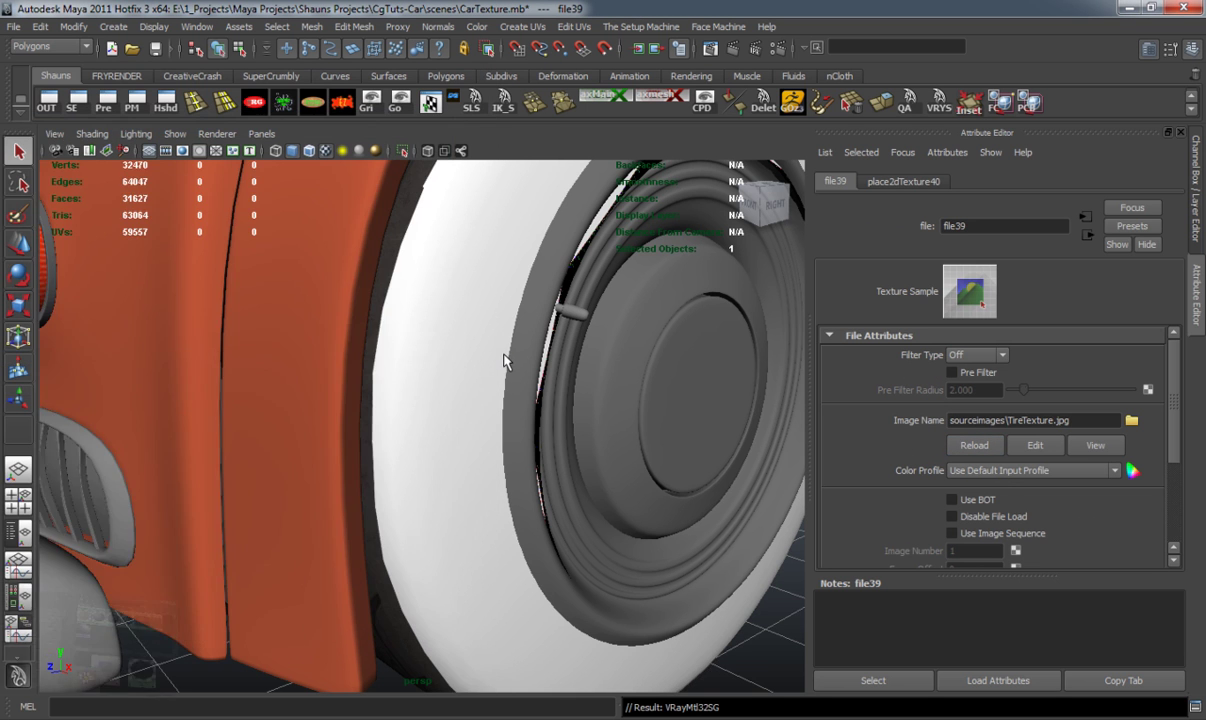
# Inspect the updated whitewall on the front wheel and turn on smooth mesh preview for the tire.
pyautogui.keyDown('alt'); pyautogui.moveTo(506, 358); pyautogui.dragTo(487, 356); pyautogui.keyUp('alt')
pyautogui.scroll(-5, 463, 423)
pyautogui.keyDown('alt'); pyautogui.moveTo(463, 423); pyautogui.dragTo(423, 449); pyautogui.keyUp('alt')
pyautogui.scroll(5, 543, 398)
pyautogui.scroll(-2, 392, 436)
pyautogui.click(342, 522)
pyautogui.press('3')
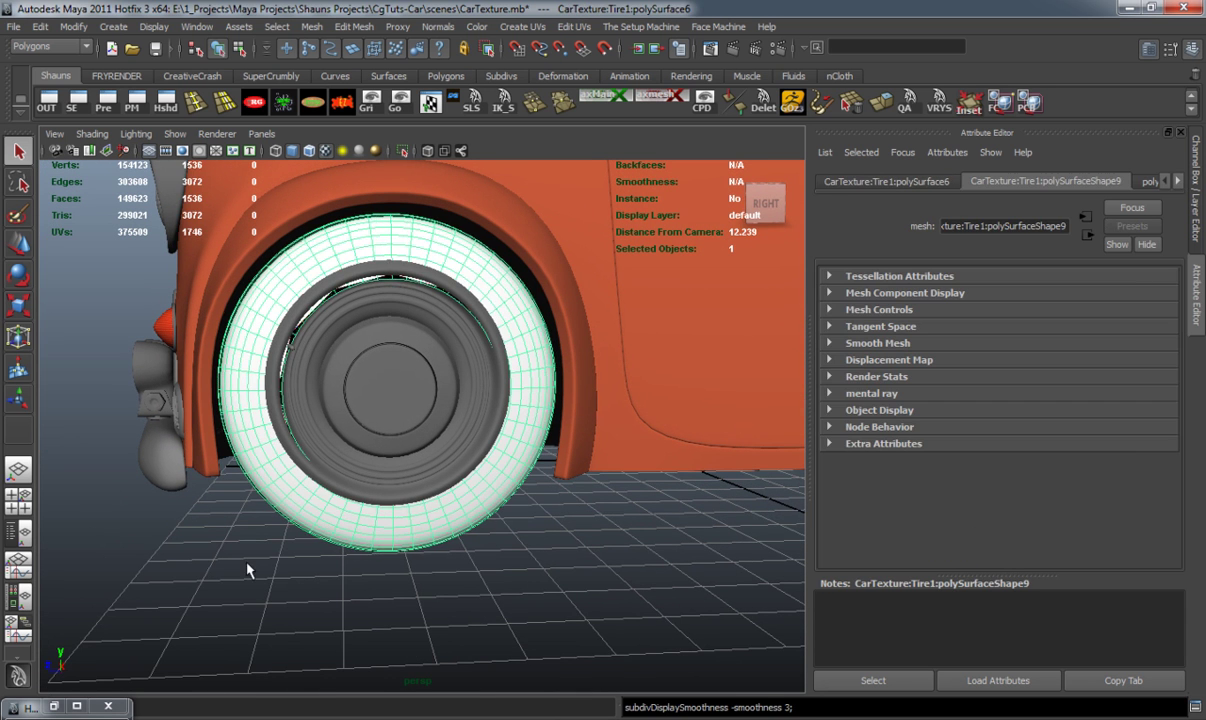
pyautogui.click(250, 572)
pyautogui.keyDown('alt'); pyautogui.moveTo(250, 572); pyautogui.dragTo(300, 455); pyautogui.keyUp('alt')
# Try to shift the front wheel's rim vertically, undo the move and deselect the rim.
pyautogui.click(290, 445)
pyautogui.press('w')
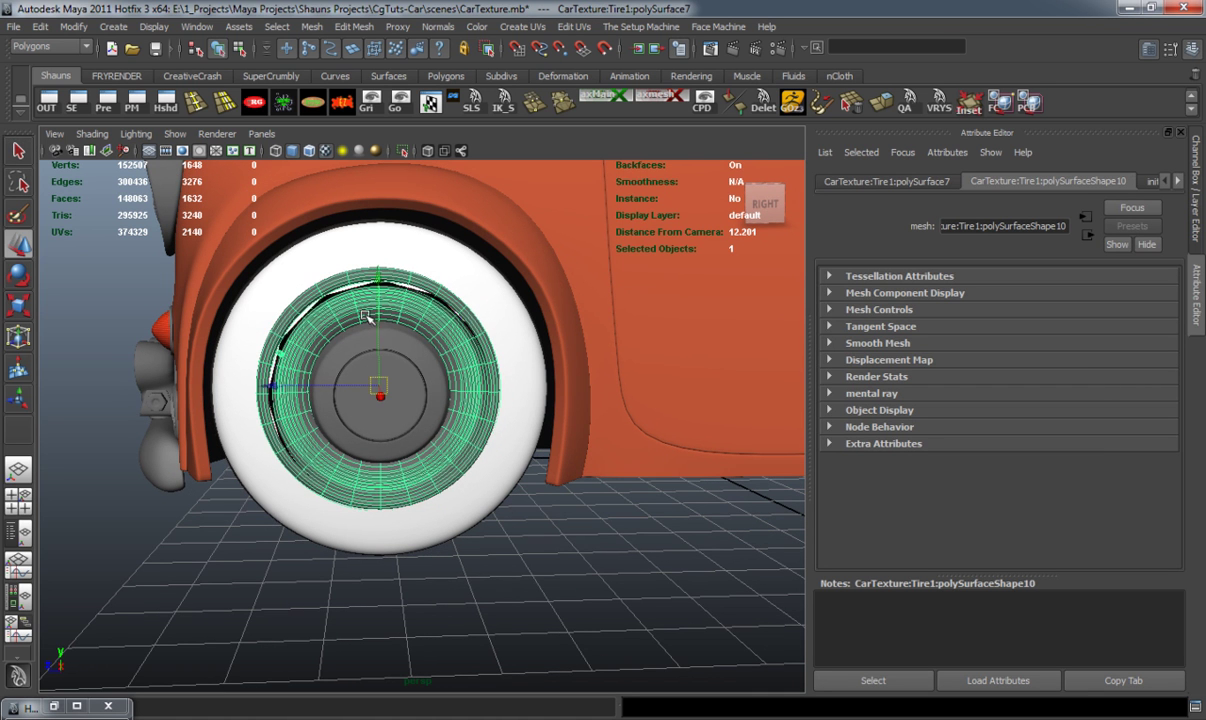
pyautogui.moveTo(380, 279); pyautogui.dragTo(379, 279)
pyautogui.press('z')
pyautogui.click(525, 560)
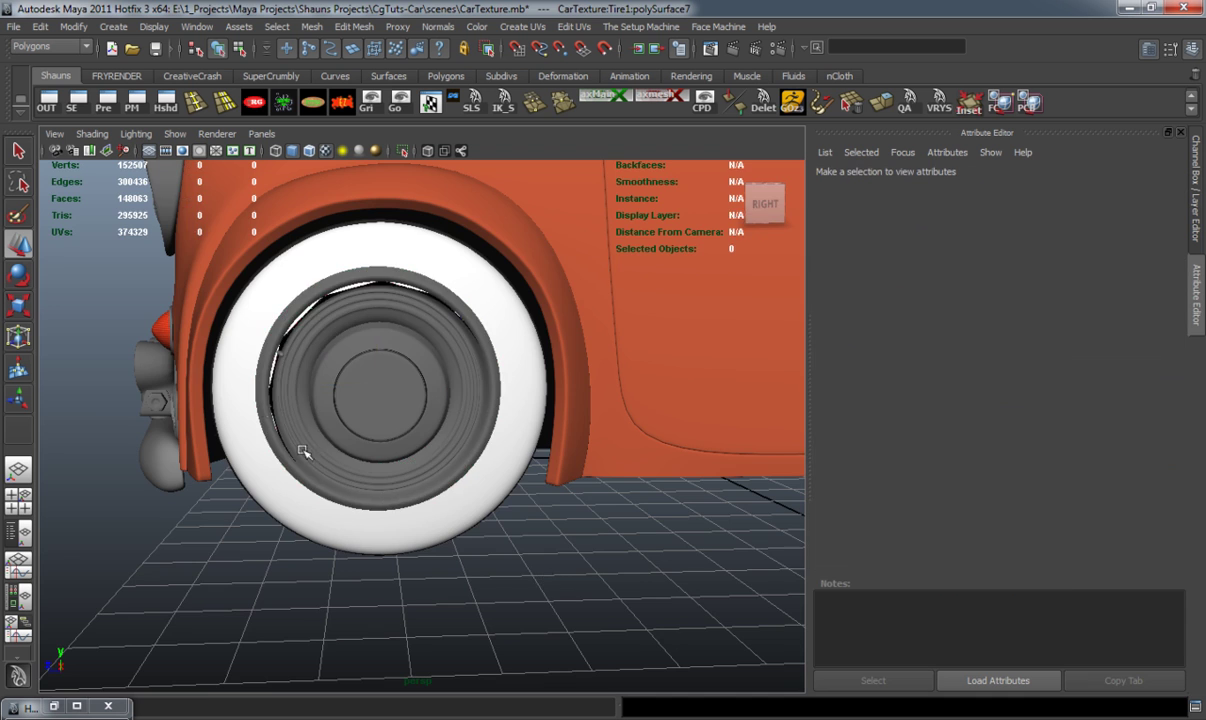
# Examine the gap between rim and tire, turn off the tire's smooth mesh preview and reselect the tire.
pyautogui.keyDown('alt'); pyautogui.moveTo(267, 423); pyautogui.dragTo(409, 441, button='right'); pyautogui.keyUp('alt')
pyautogui.click(446, 433)
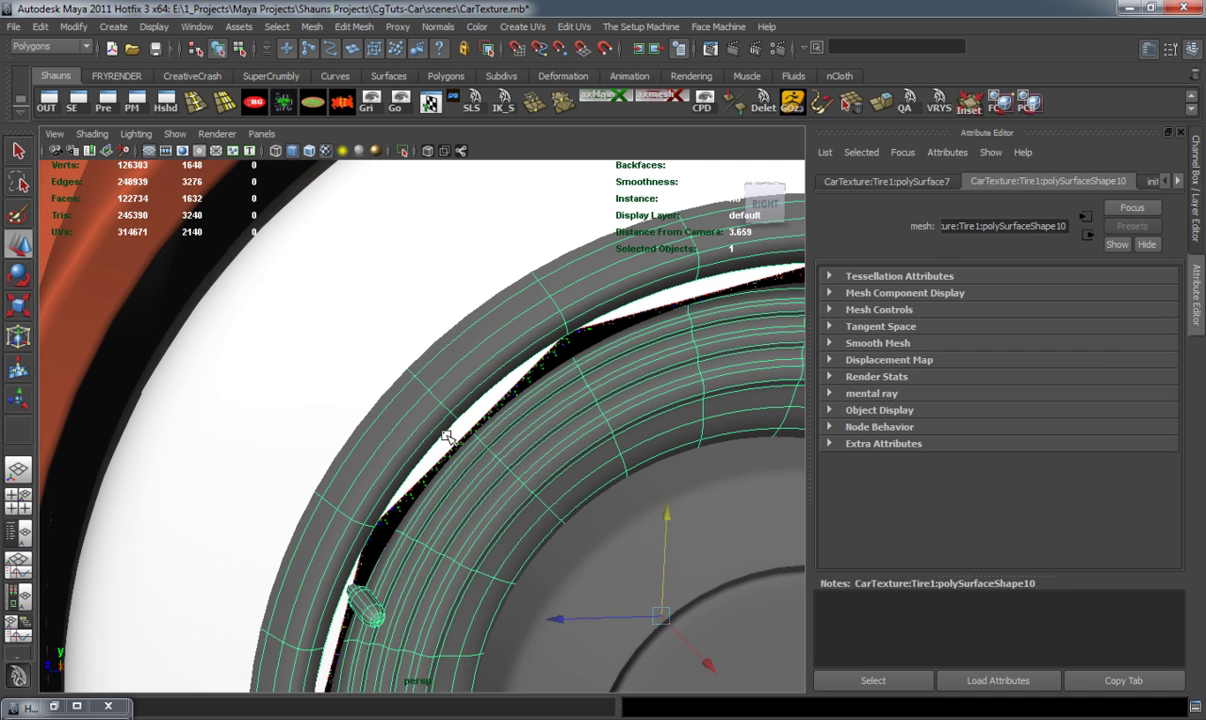
pyautogui.click(327, 411)
pyautogui.click(455, 424)
pyautogui.press('1')
pyautogui.rightClick(455, 424)
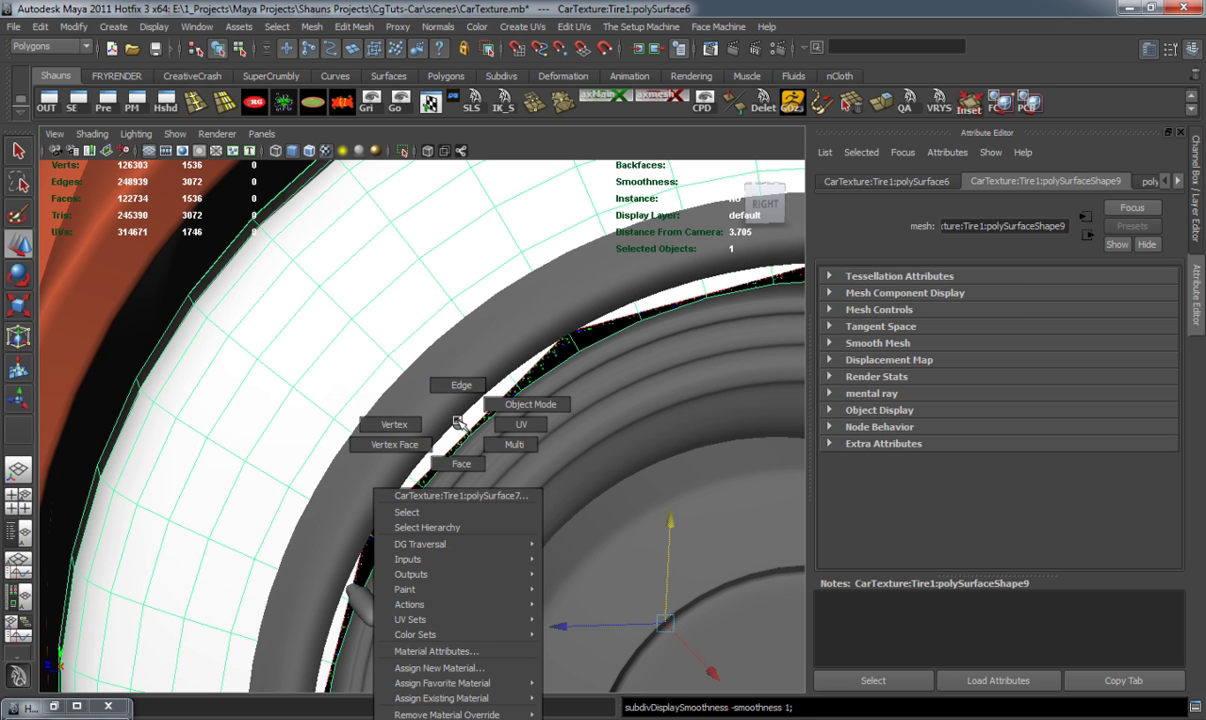
pyautogui.scroll(-5, 446, 498)
pyautogui.click(333, 621)
pyautogui.keyDown('alt'); pyautogui.moveTo(353, 609); pyautogui.dragTo(396, 546); pyautogui.keyUp('alt')
pyautogui.click(397, 518)
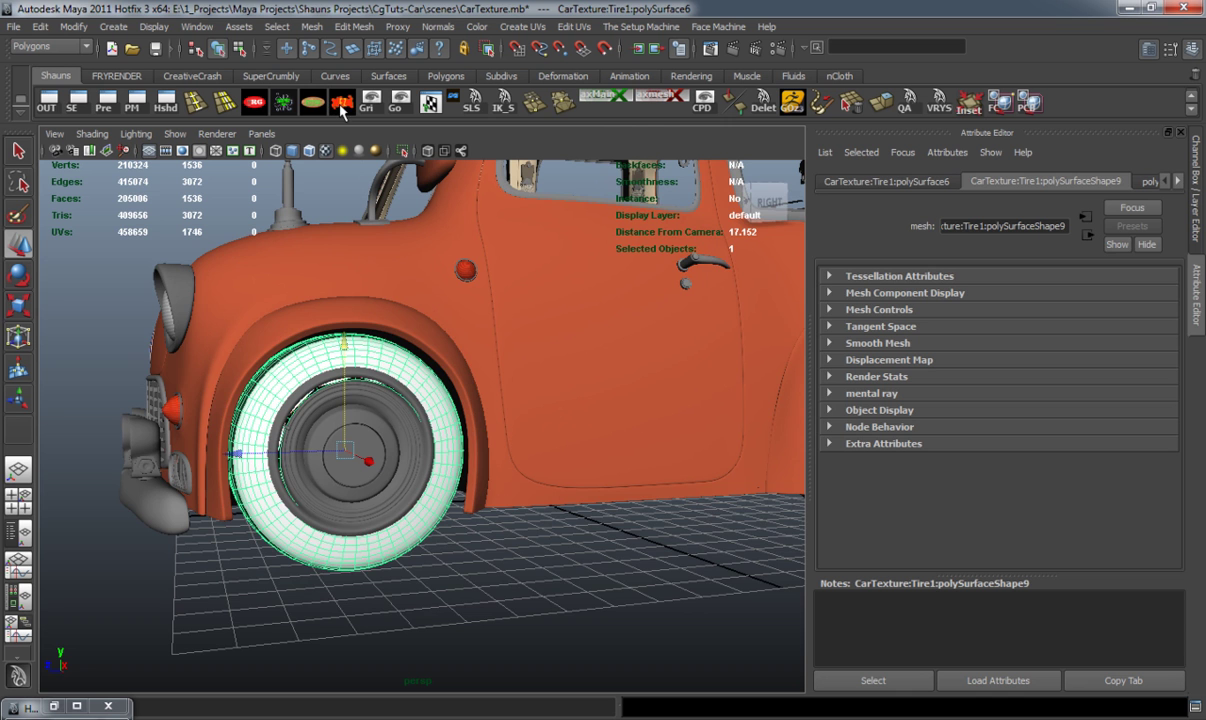
# Close the Attribute Editor, select the three untextured tires on both sides of the car and convert them to polygons.
pyautogui.scroll(-3, 505, 390)
pyautogui.keyDown('alt'); pyautogui.moveTo(546, 455); pyautogui.dragTo(503, 439); pyautogui.keyUp('alt')
pyautogui.click(1178, 132)
pyautogui.keyDown('alt'); pyautogui.moveTo(723, 480); pyautogui.dragTo(701, 482); pyautogui.keyUp('alt')
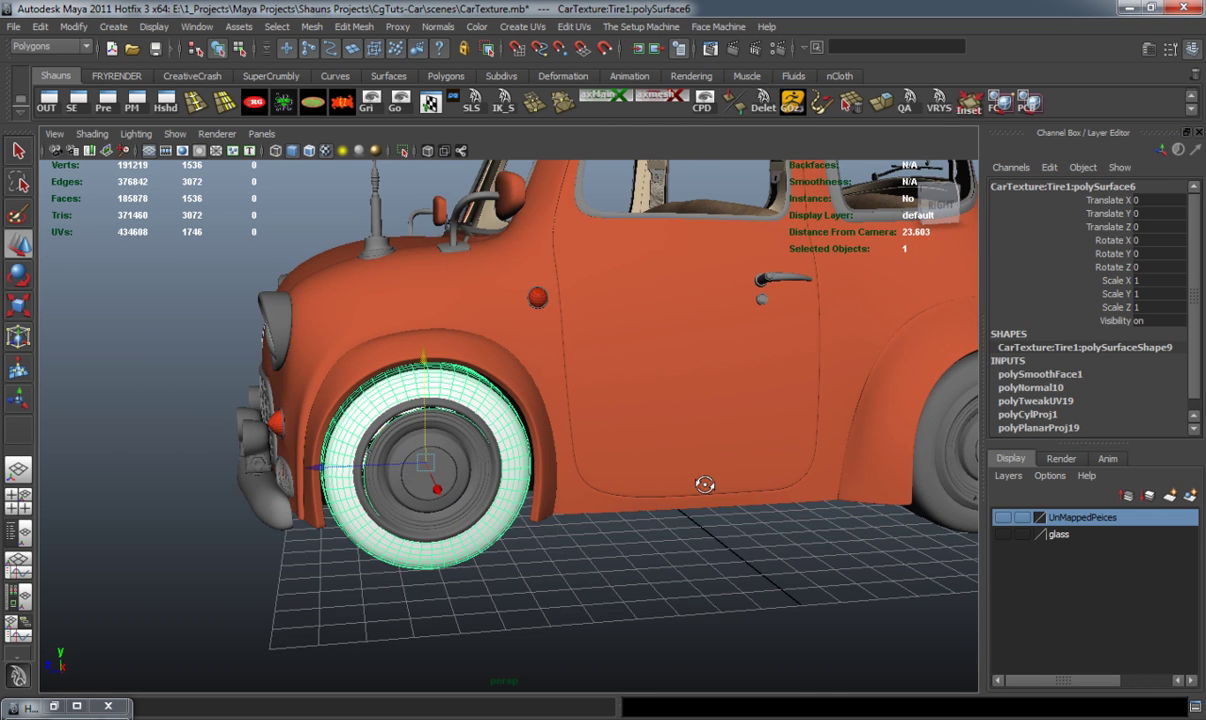
pyautogui.keyDown('alt'); pyautogui.moveTo(799, 474); pyautogui.dragTo(682, 461, button='middle'); pyautogui.keyUp('alt')
pyautogui.click(832, 501)
pyautogui.keyDown('alt'); pyautogui.moveTo(400, 490); pyautogui.dragTo(493, 479); pyautogui.keyUp('alt')
pyautogui.keyDown('alt'); pyautogui.moveTo(493, 479); pyautogui.dragTo(552, 446, button='middle'); pyautogui.keyUp('alt')
pyautogui.click(540, 507)
pyautogui.keyDown('shift'); pyautogui.click(84, 470); pyautogui.keyUp('shift')
pyautogui.click(78, 27)
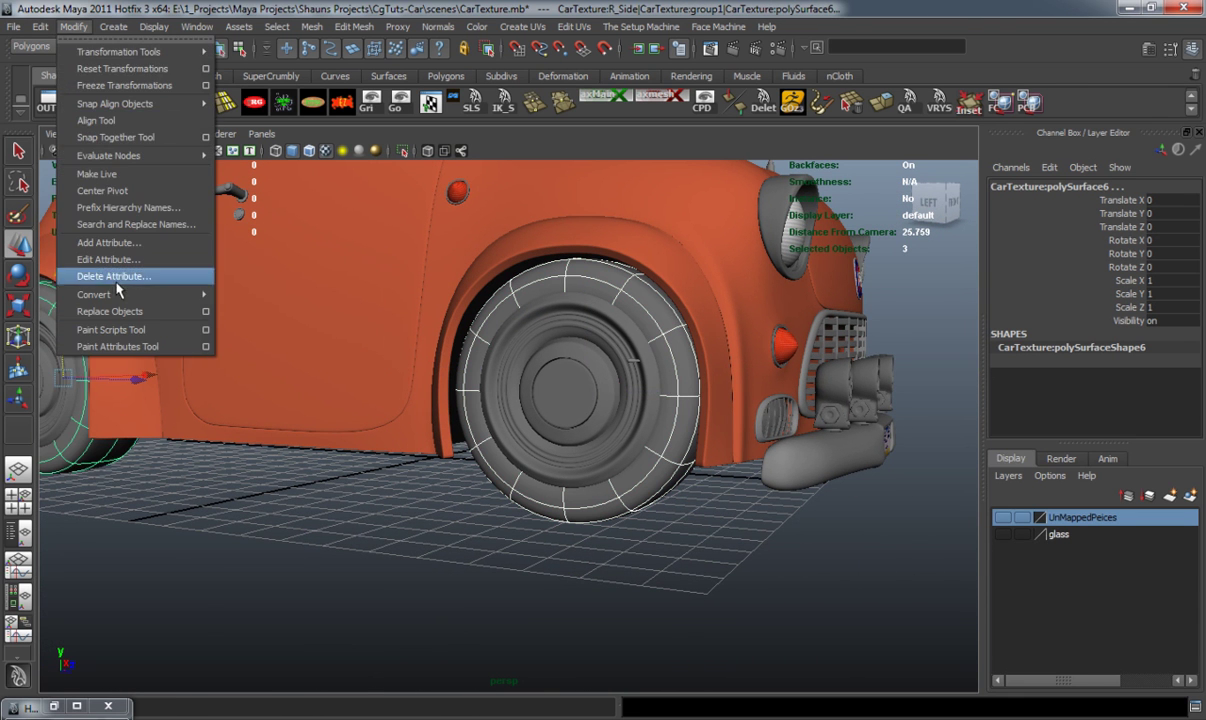
pyautogui.moveTo(112, 292)
pyautogui.click(308, 355)
pyautogui.click(434, 553)
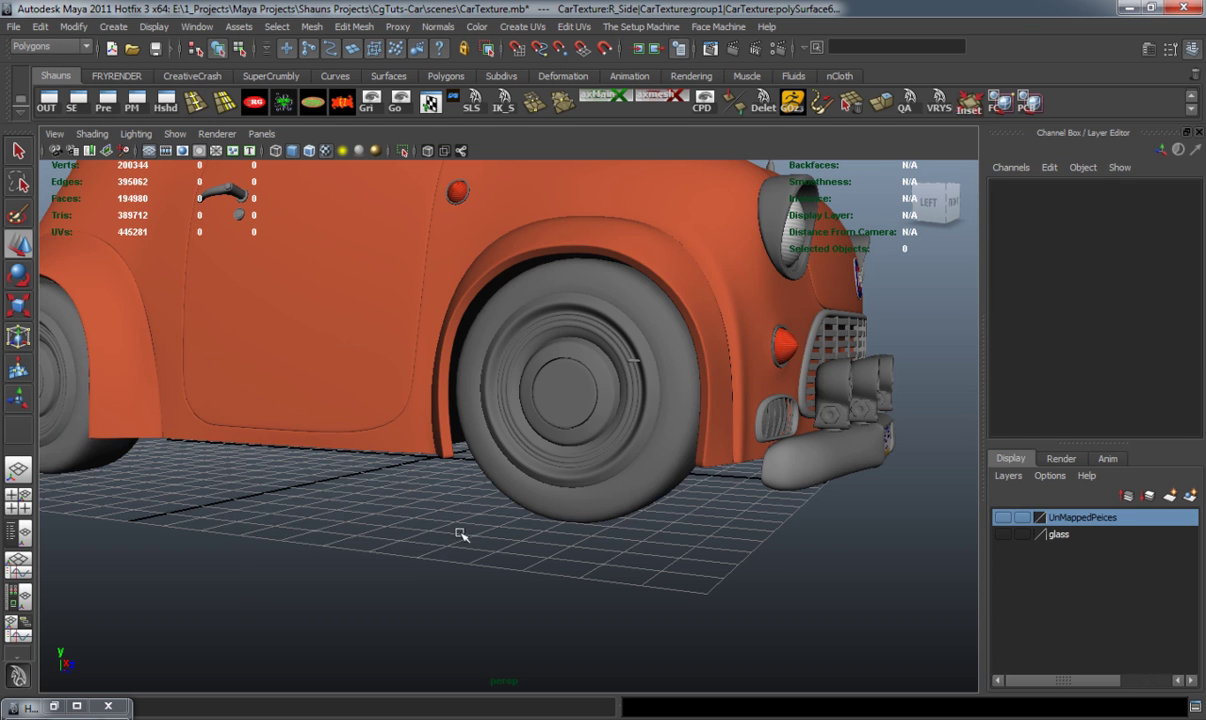
# Turn on wireframe on shaded in the viewport and select the textured whitewall front tire.
pyautogui.keyDown('alt'); pyautogui.moveTo(672, 460); pyautogui.dragTo(532, 480, button='right'); pyautogui.keyUp('alt')
pyautogui.keyDown('alt'); pyautogui.moveTo(532, 480); pyautogui.dragTo(376, 486); pyautogui.keyUp('alt')
pyautogui.scroll(5, 355, 457)
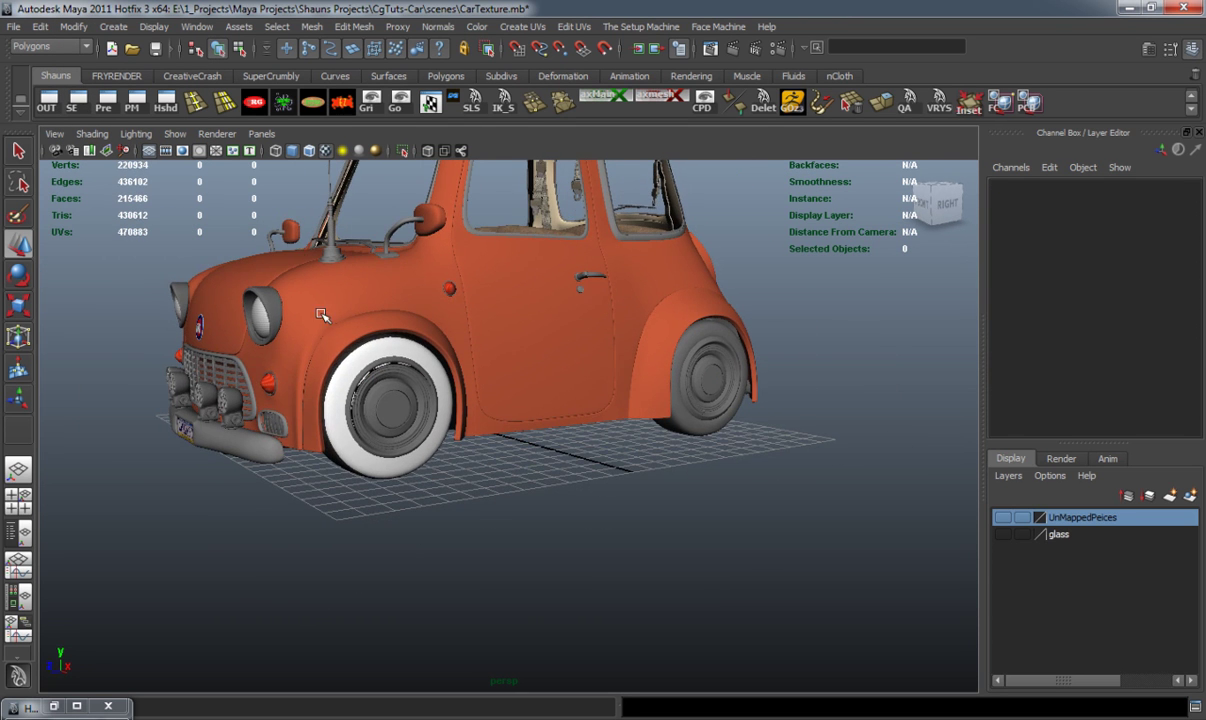
pyautogui.click(308, 150)
pyautogui.scroll(3, 331, 432)
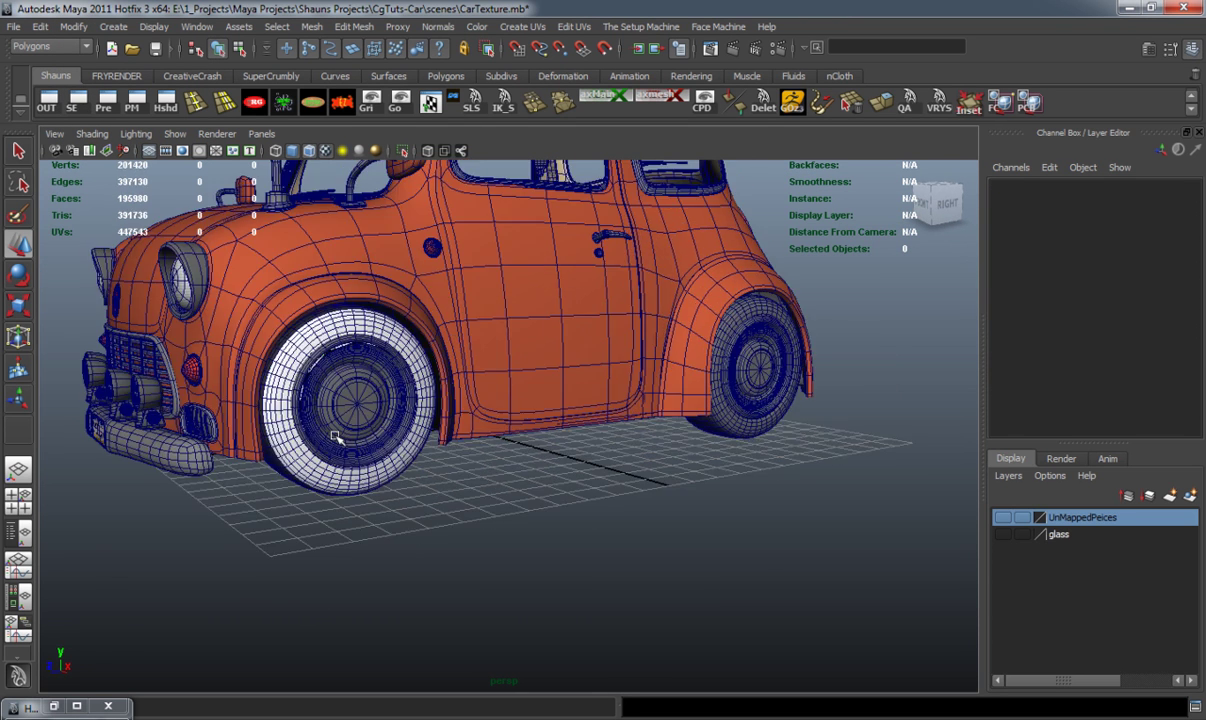
pyautogui.click(302, 478)
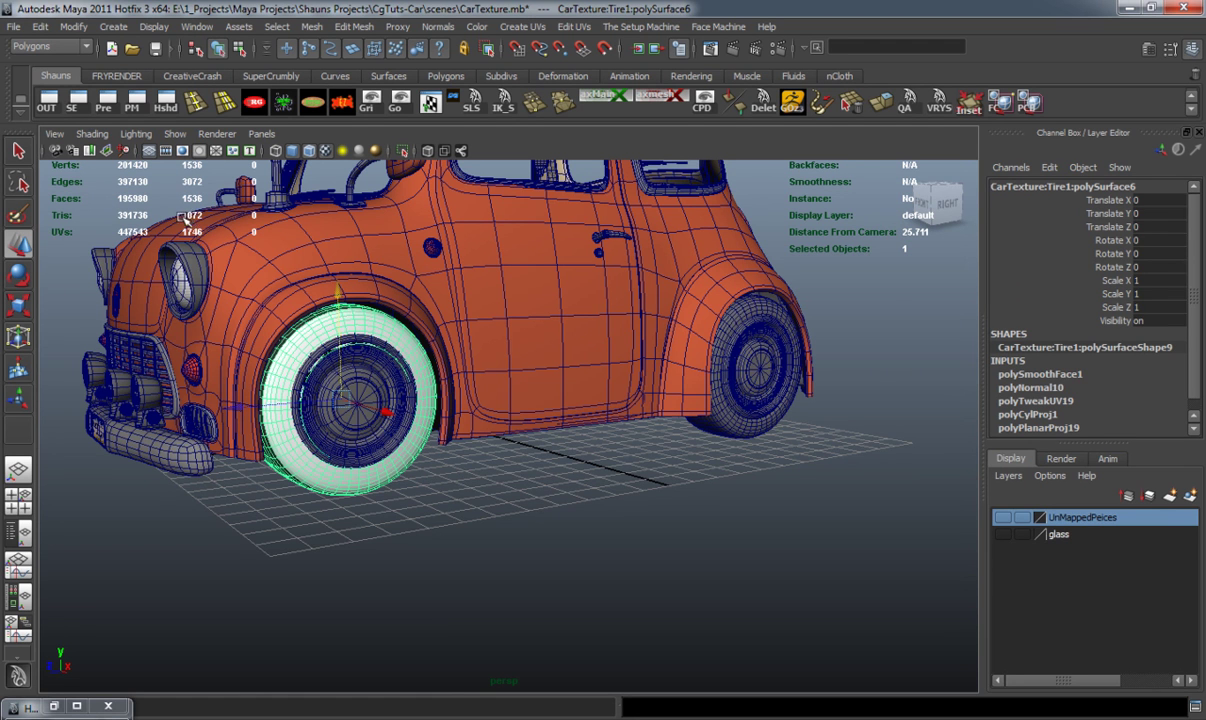
# Transfer all UV and color sets in Component space from the textured front tire to the rear tire on the same side.
pyautogui.click(726, 427)
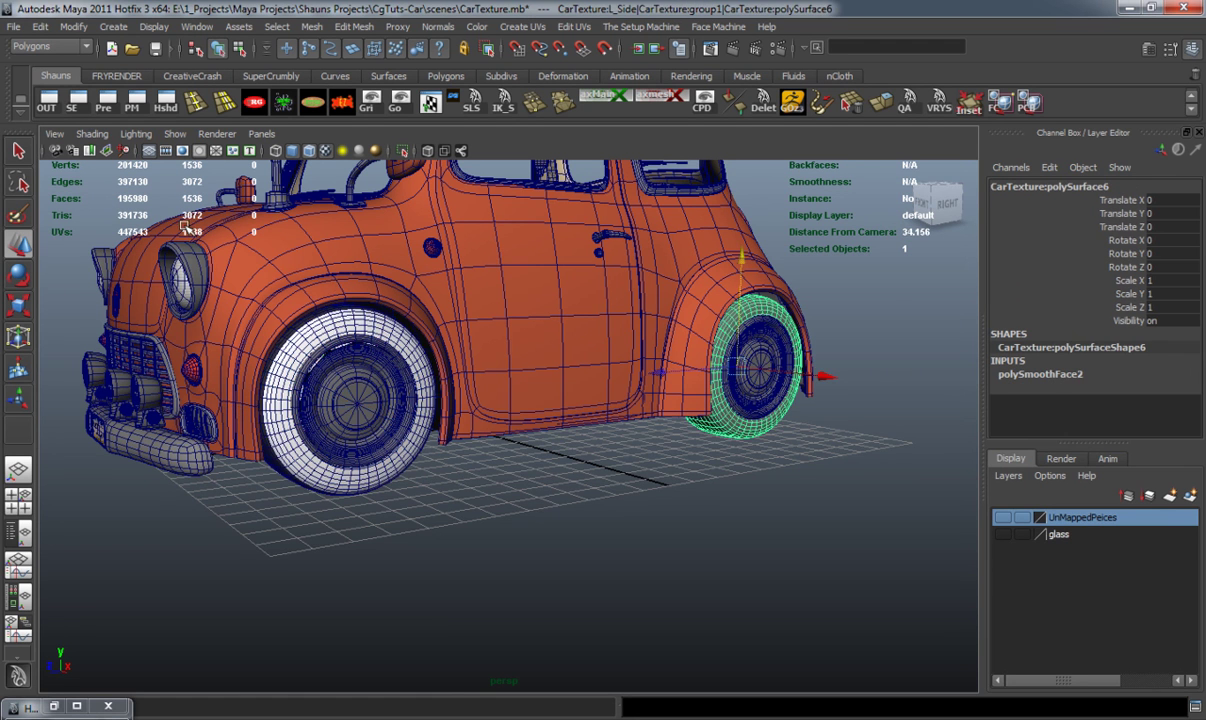
pyautogui.click(309, 498)
pyautogui.click(310, 474)
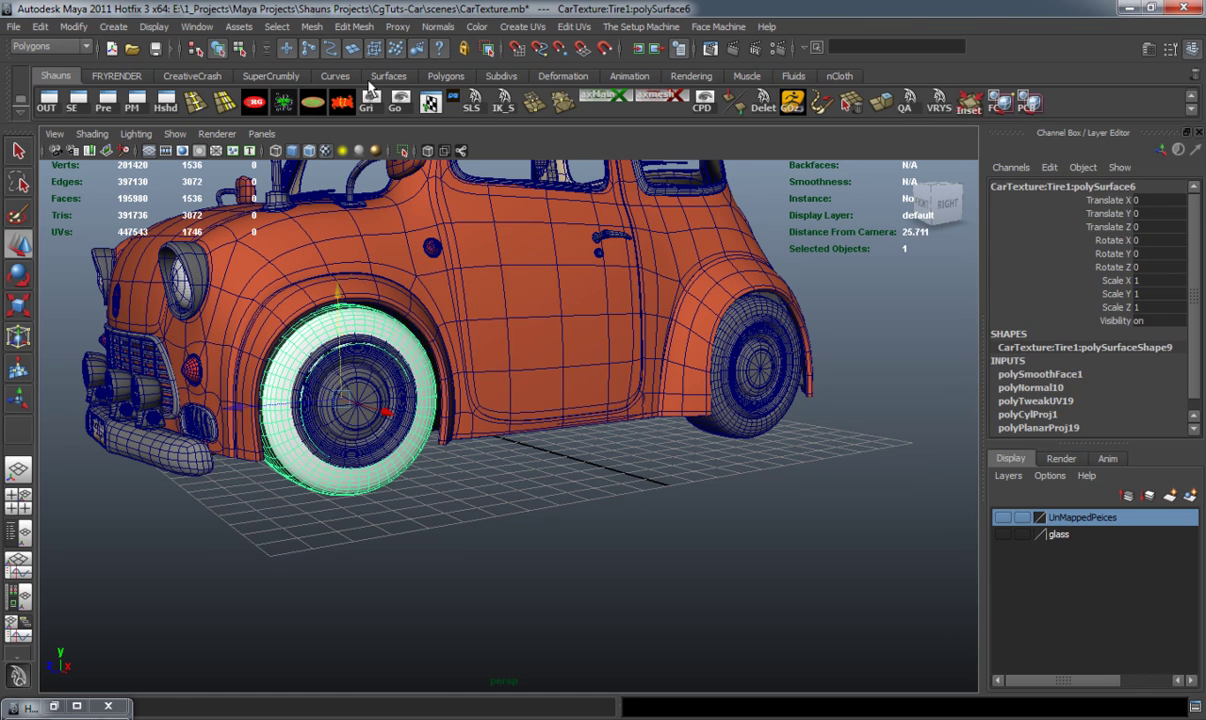
pyautogui.click(318, 28)
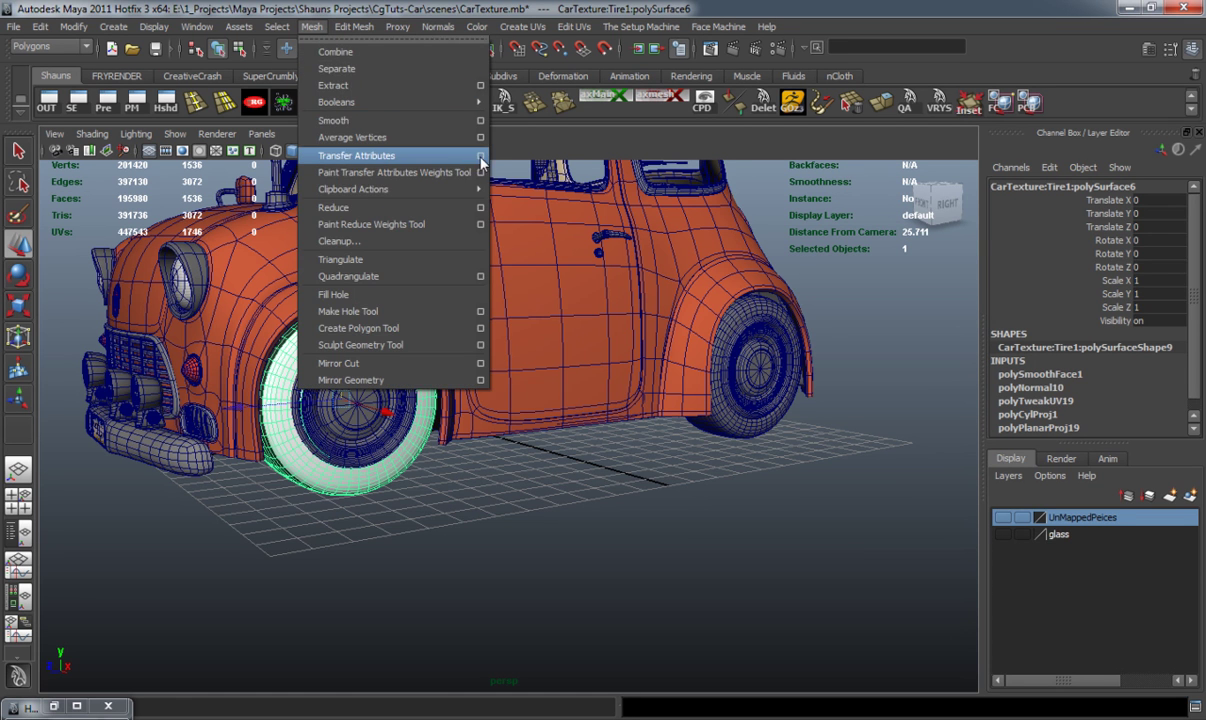
pyautogui.click(456, 155)
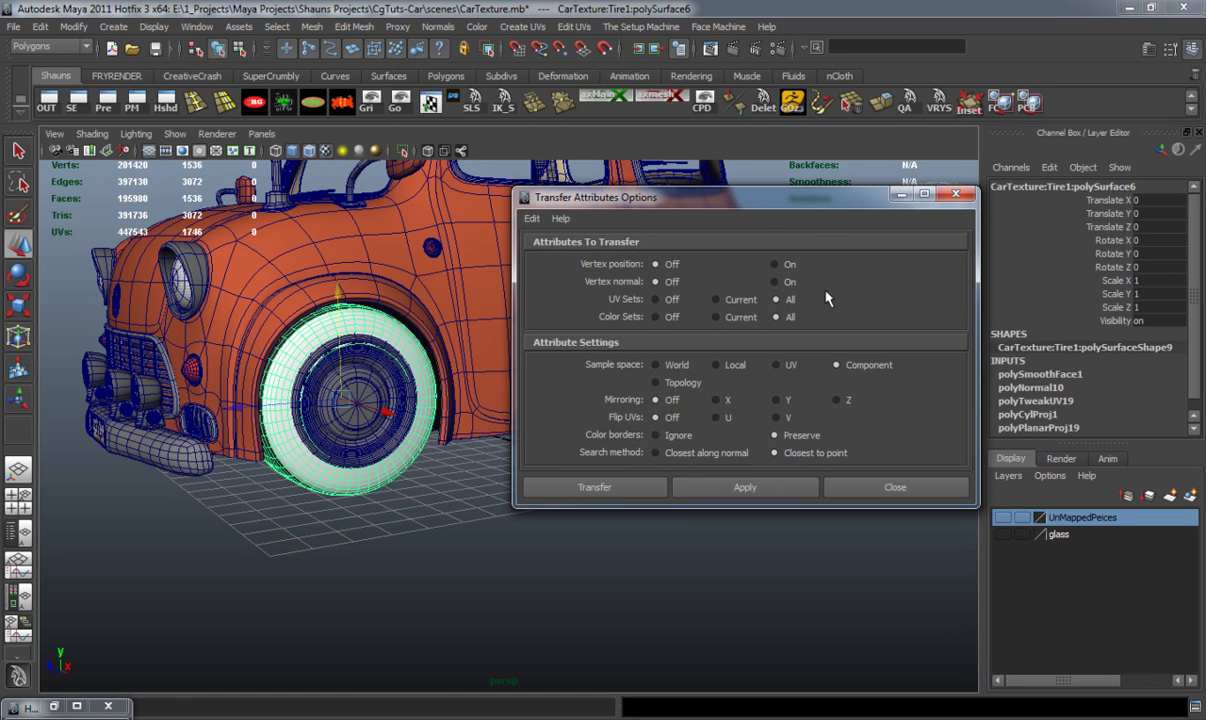
pyautogui.moveTo(820, 203); pyautogui.dragTo(382, 86)
pyautogui.keyDown('shift'); pyautogui.click(738, 433); pyautogui.keyUp('shift')
pyautogui.click(310, 371)
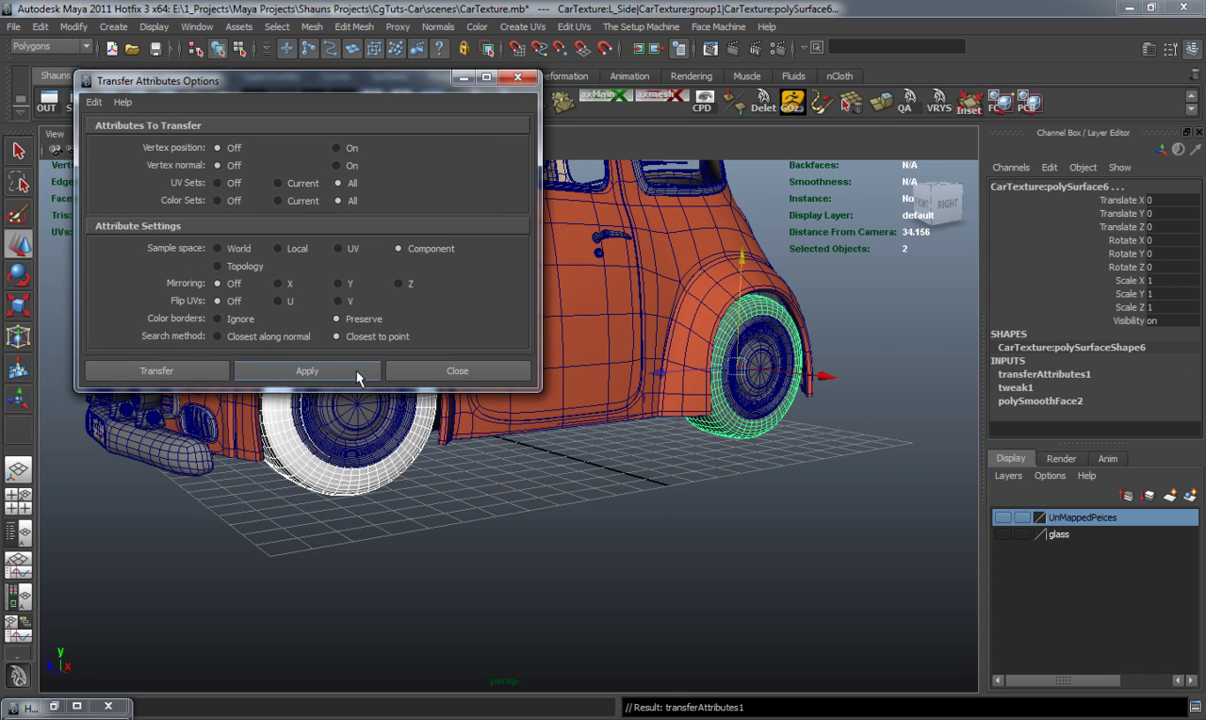
# Examine the rear tire's transferred UV layout in the UV Texture Editor and close the editor.
pyautogui.moveTo(411, 82); pyautogui.dragTo(361, 204)
pyautogui.click(429, 102)
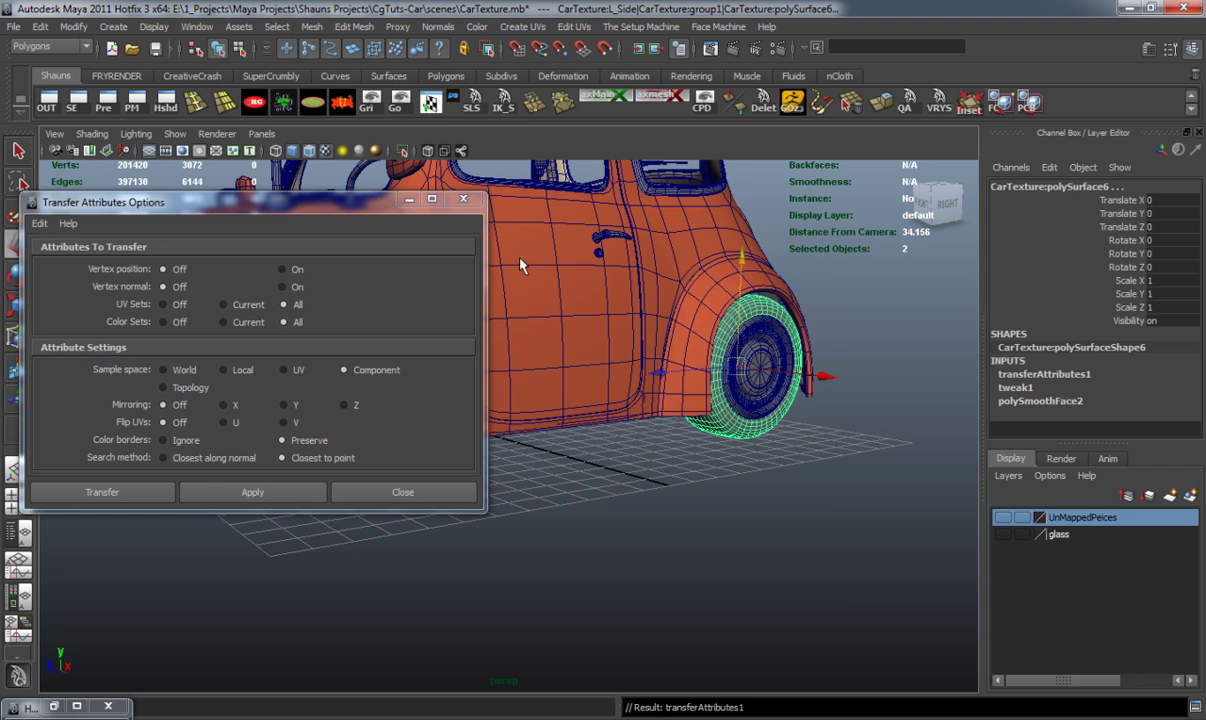
pyautogui.moveTo(563, 165); pyautogui.dragTo(1190, 136)
pyautogui.click(727, 432)
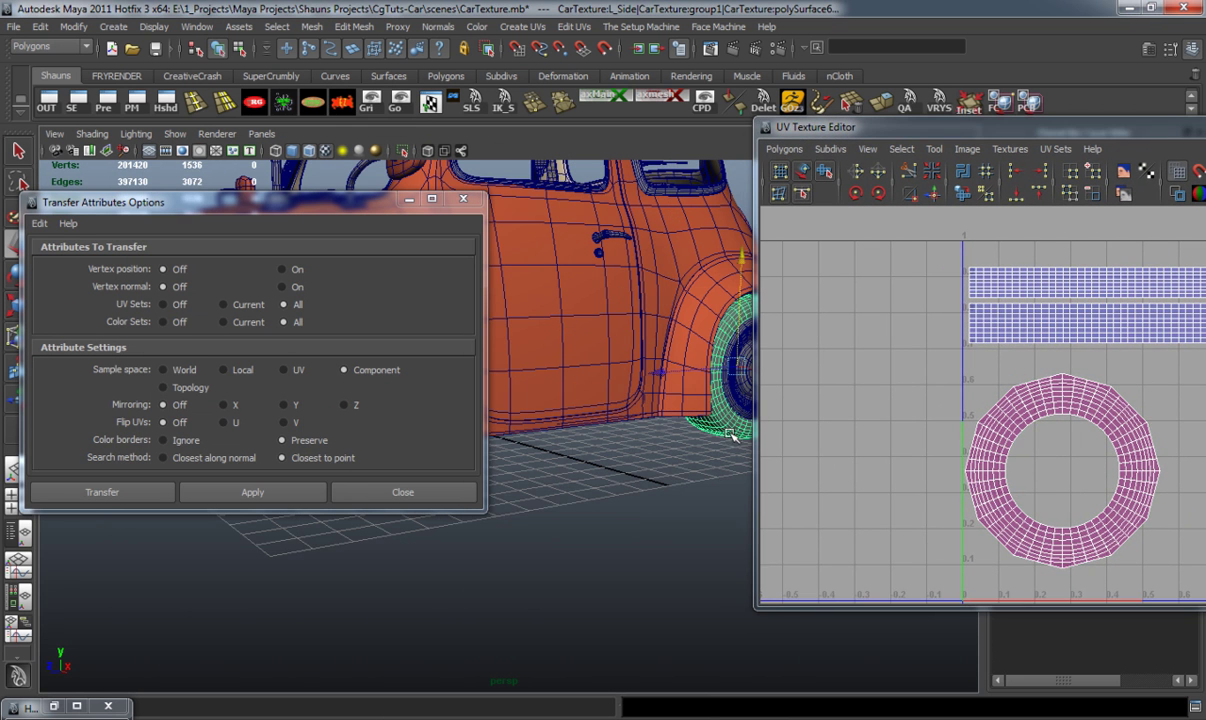
pyautogui.moveTo(1105, 141); pyautogui.dragTo(657, 200)
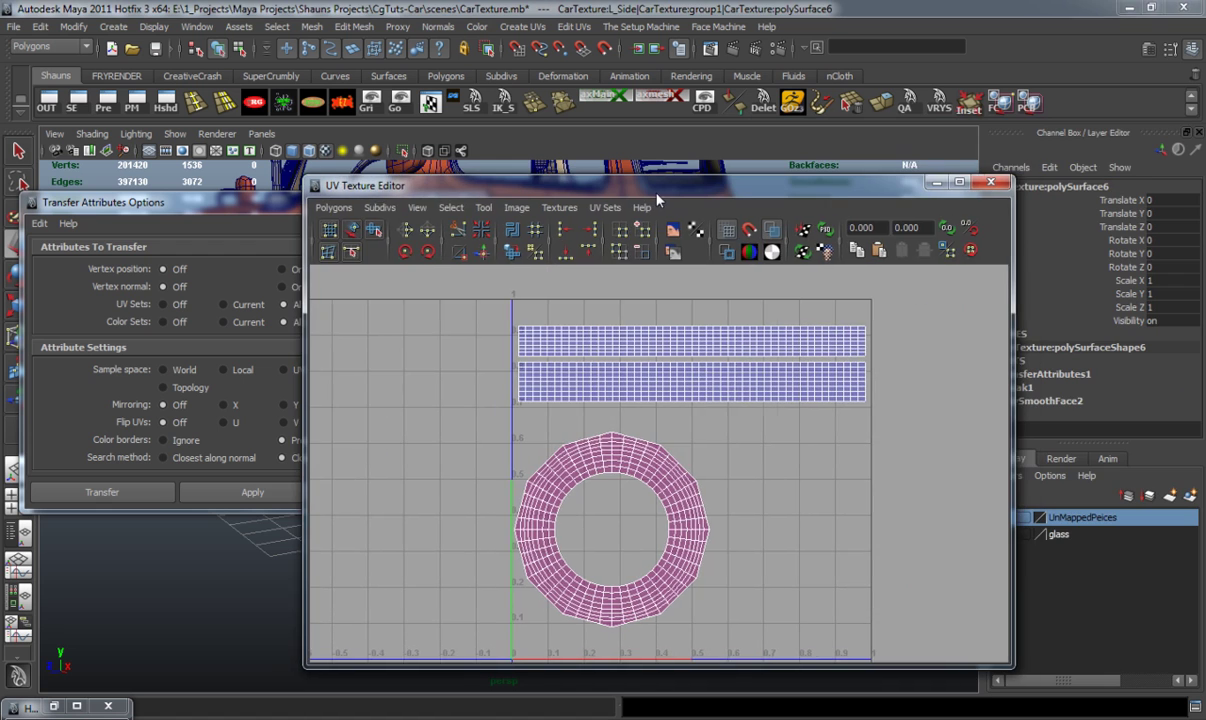
pyautogui.click(990, 182)
# Transfer the UV sets from the mapped rear tire to the front tire on the opposite side of the car.
pyautogui.moveTo(350, 205); pyautogui.dragTo(53, 224)
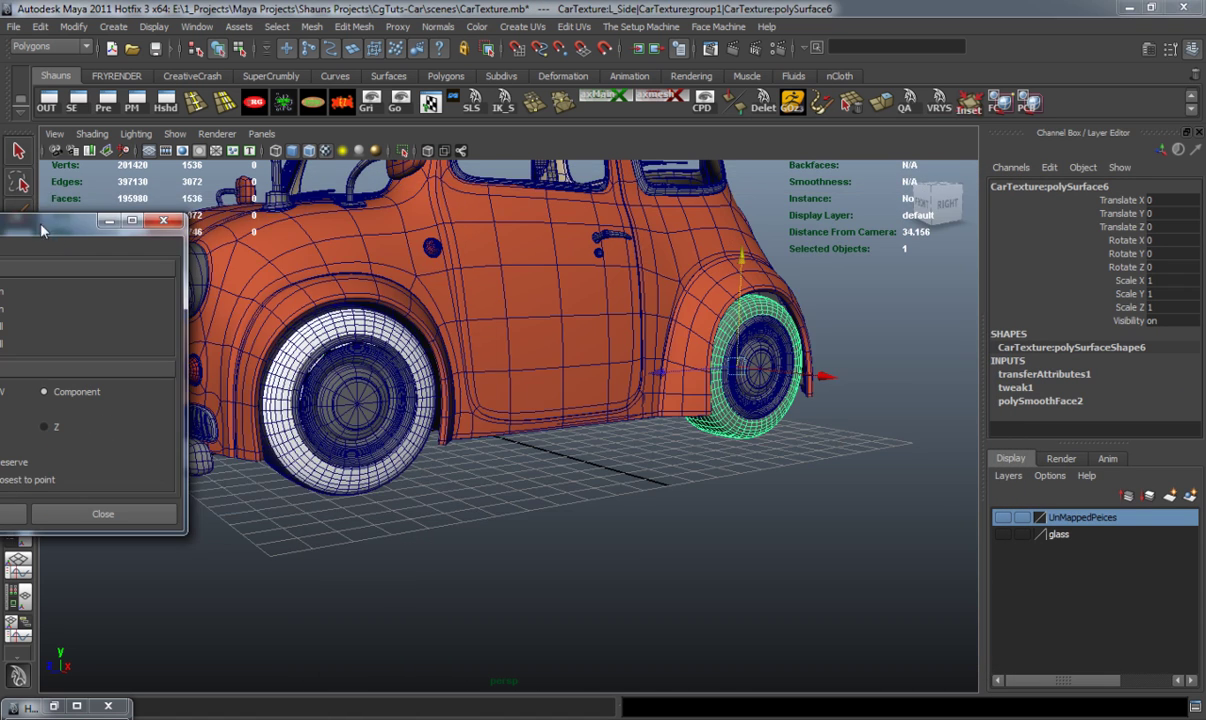
pyautogui.keyDown('alt'); pyautogui.moveTo(403, 462); pyautogui.dragTo(747, 482); pyautogui.keyUp('alt')
pyautogui.keyDown('shift'); pyautogui.click(795, 440); pyautogui.keyUp('shift')
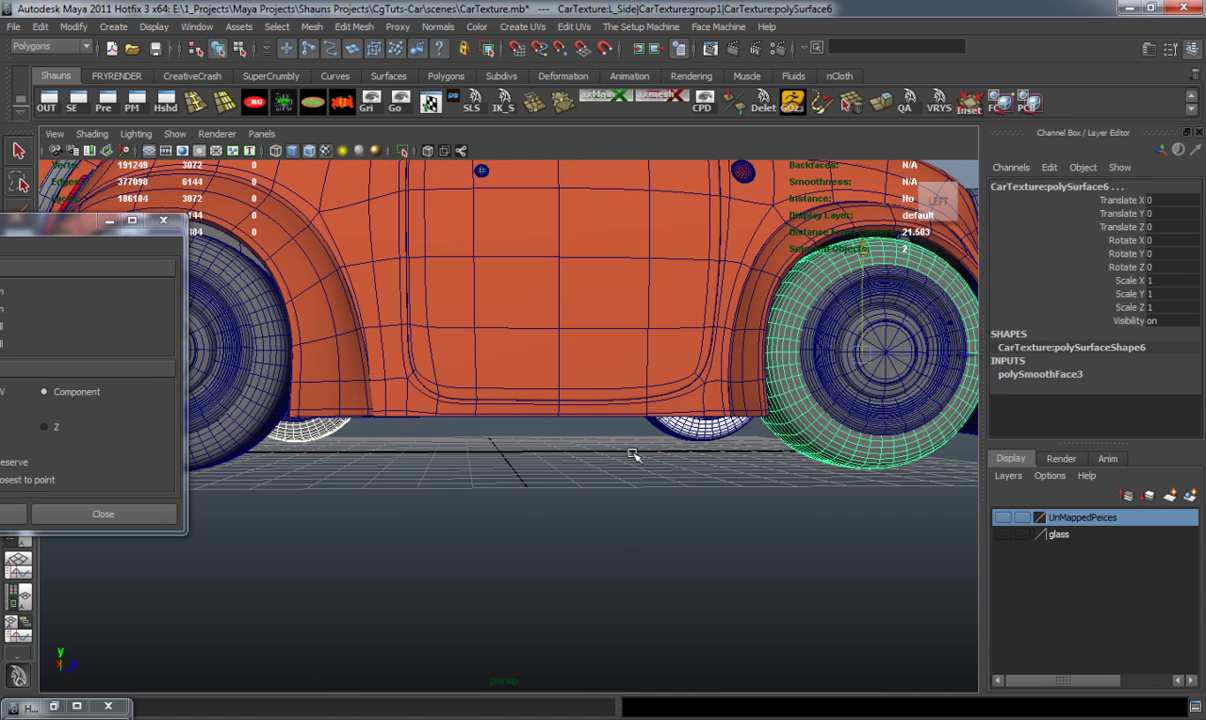
pyautogui.moveTo(40, 219); pyautogui.dragTo(328, 187)
pyautogui.click(268, 478)
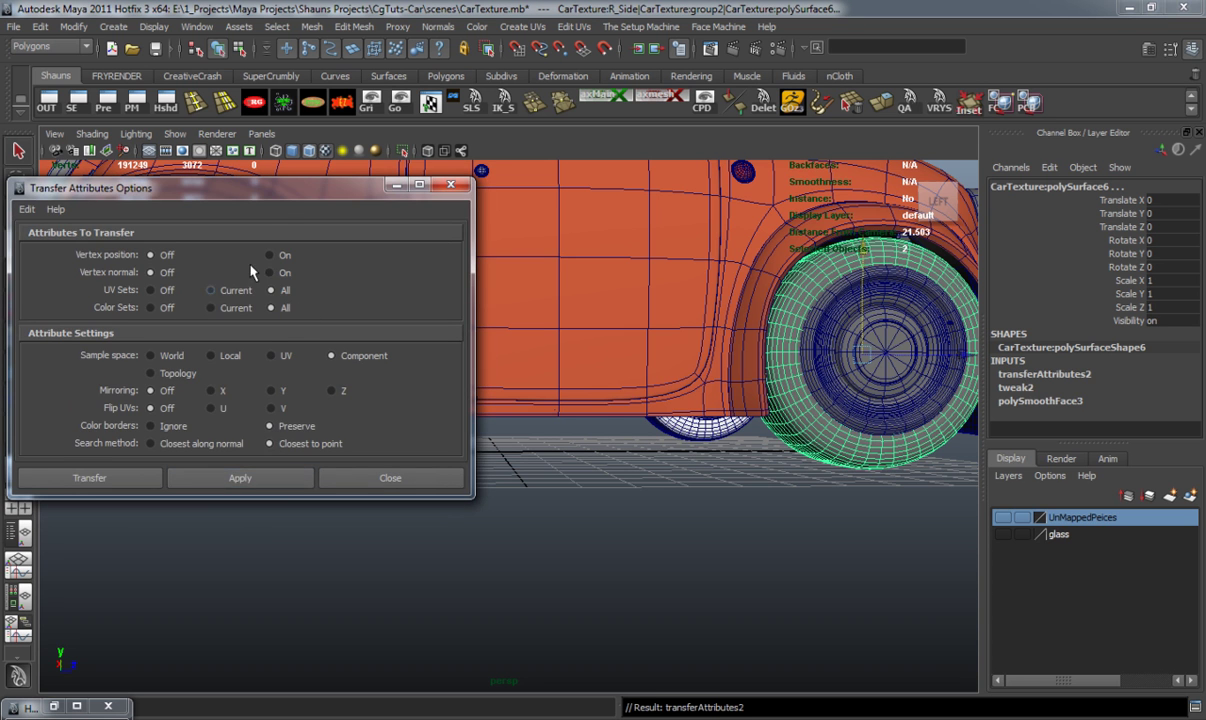
# Transfer the UV sets to the opposite side's rear tire as well and close the Transfer Attributes options.
pyautogui.moveTo(214, 188); pyautogui.dragTo(616, 192)
pyautogui.keyDown('shift'); pyautogui.click(204, 461); pyautogui.keyUp('shift')
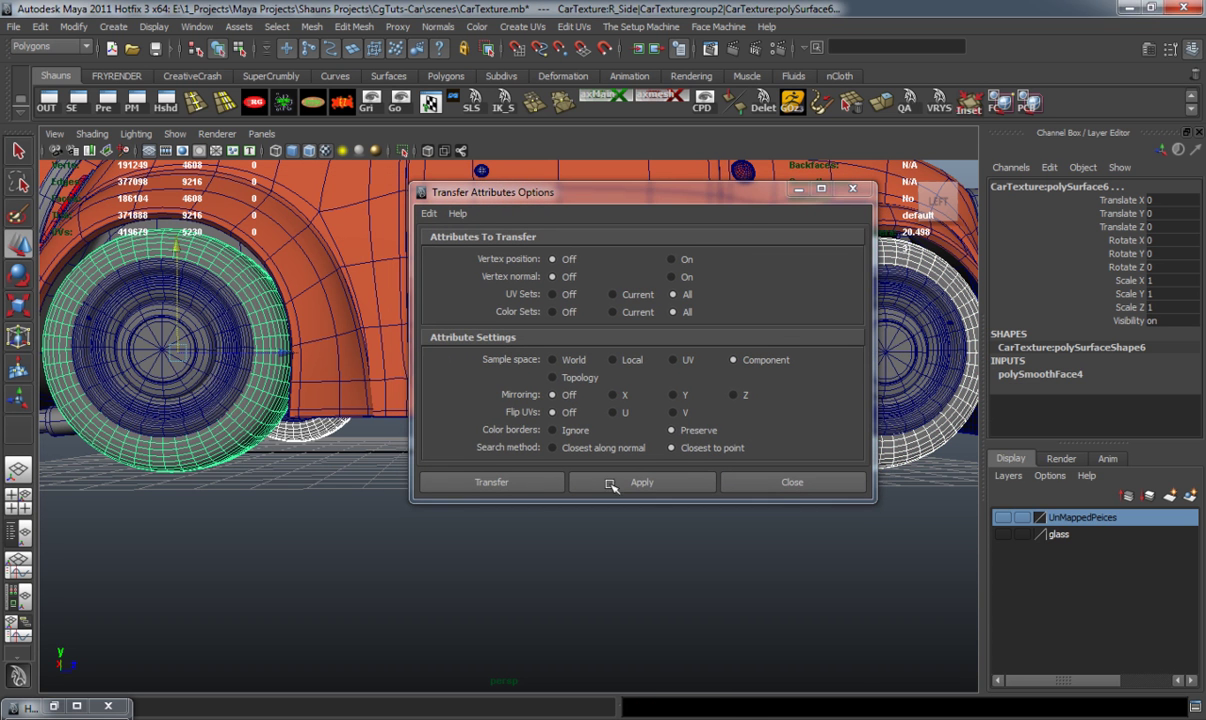
pyautogui.click(640, 481)
pyautogui.click(792, 482)
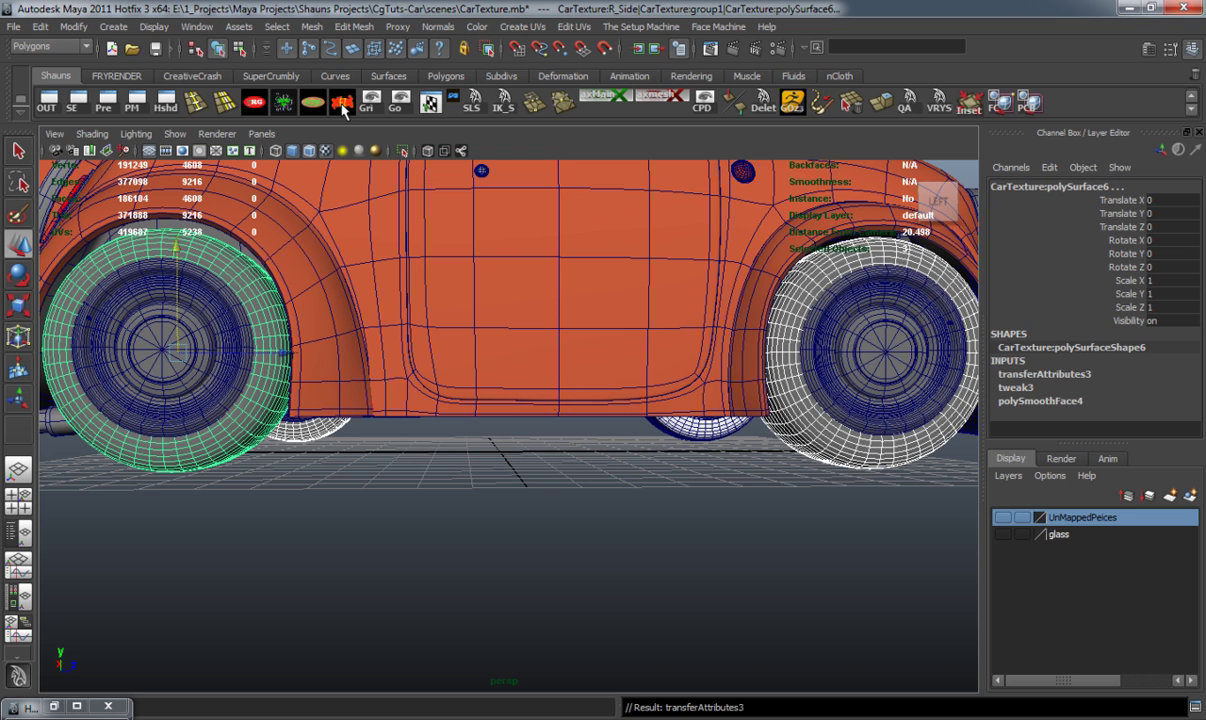
# Select all four tires, delete their construction history and clear the selection.
pyautogui.click(245, 431)
pyautogui.keyDown('shift'); pyautogui.click(300, 436); pyautogui.keyUp('shift')
pyautogui.keyDown('shift'); pyautogui.click(806, 430); pyautogui.keyUp('shift')
pyautogui.keyDown('shift'); pyautogui.click(692, 430); pyautogui.keyUp('shift')
pyautogui.click(336, 110)
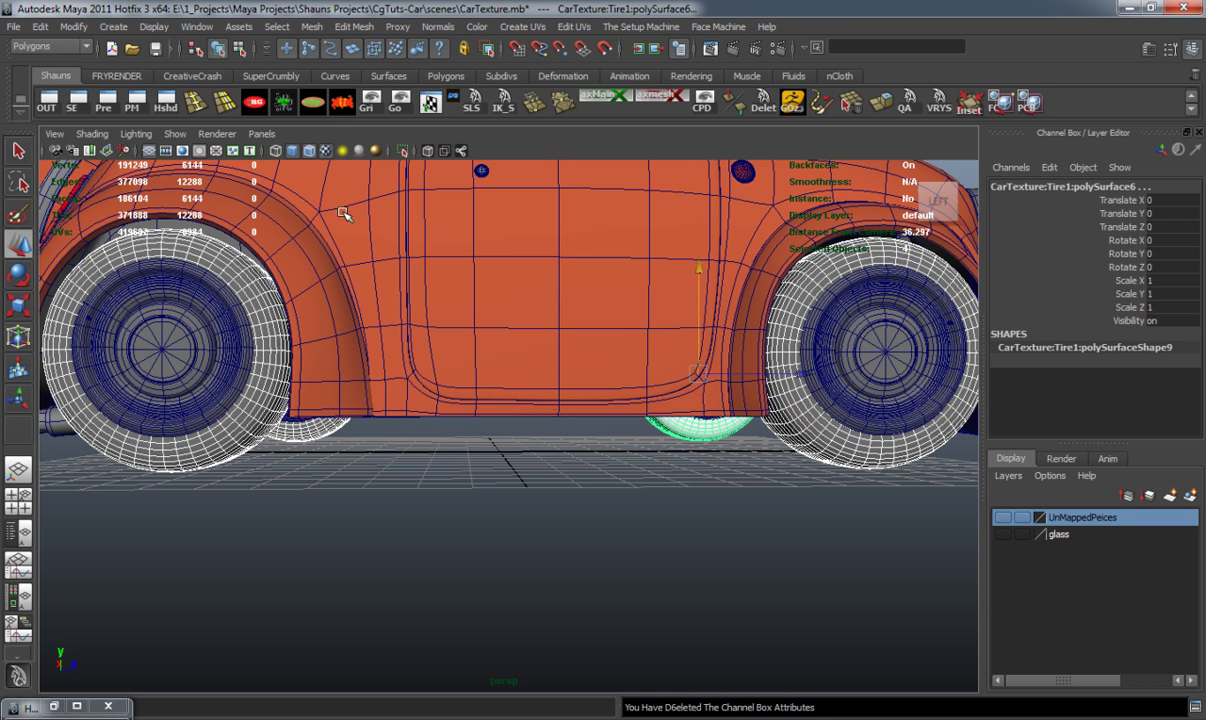
pyautogui.click(494, 548)
# Select all four tires around the car and assign the TireTexture material to them from the Hypershade.
pyautogui.scroll(-6, 659, 480)
pyautogui.keyDown('alt'); pyautogui.moveTo(659, 480); pyautogui.dragTo(389, 444); pyautogui.keyUp('alt')
pyautogui.scroll(2, 389, 444)
pyautogui.click(240, 362)
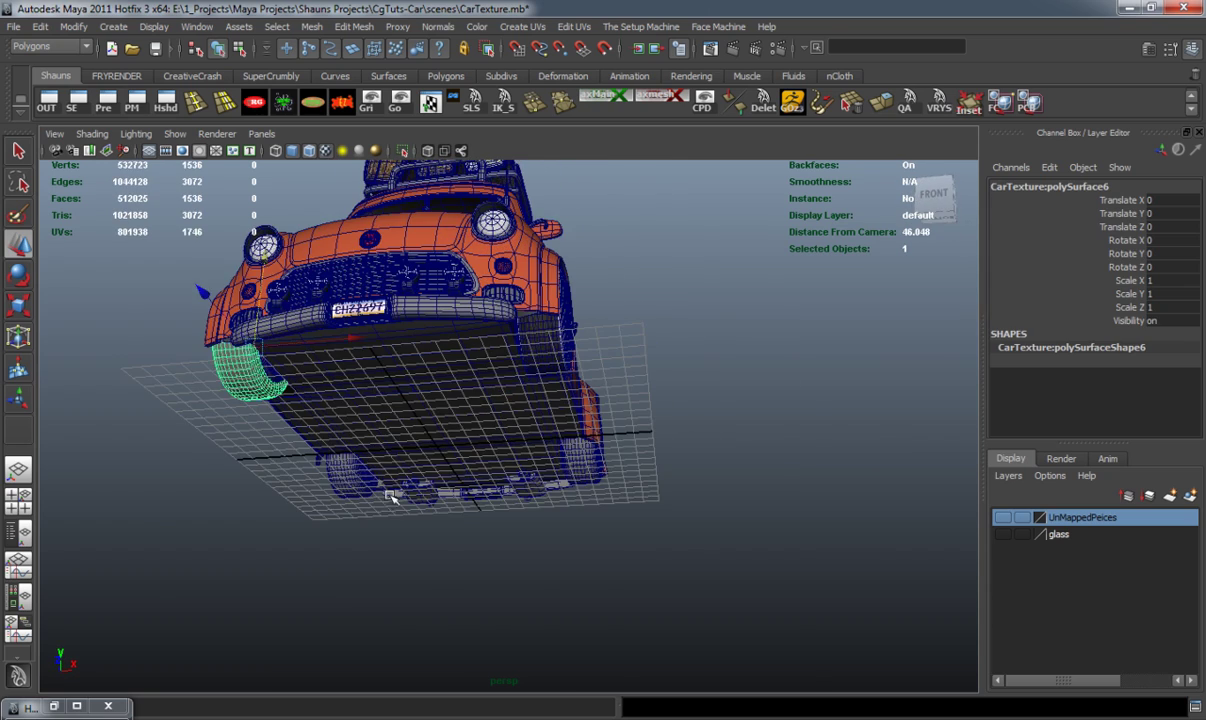
pyautogui.scroll(2, 373, 488)
pyautogui.keyDown('alt'); pyautogui.moveTo(378, 496); pyautogui.dragTo(301, 437); pyautogui.keyUp('alt')
pyautogui.scroll(4, 373, 488)
pyautogui.keyDown('shift'); pyautogui.click(301, 437); pyautogui.keyUp('shift')
pyautogui.keyDown('shift'); pyautogui.click(800, 432); pyautogui.keyUp('shift')
pyautogui.keyDown('shift'); pyautogui.click(585, 412); pyautogui.keyUp('shift')
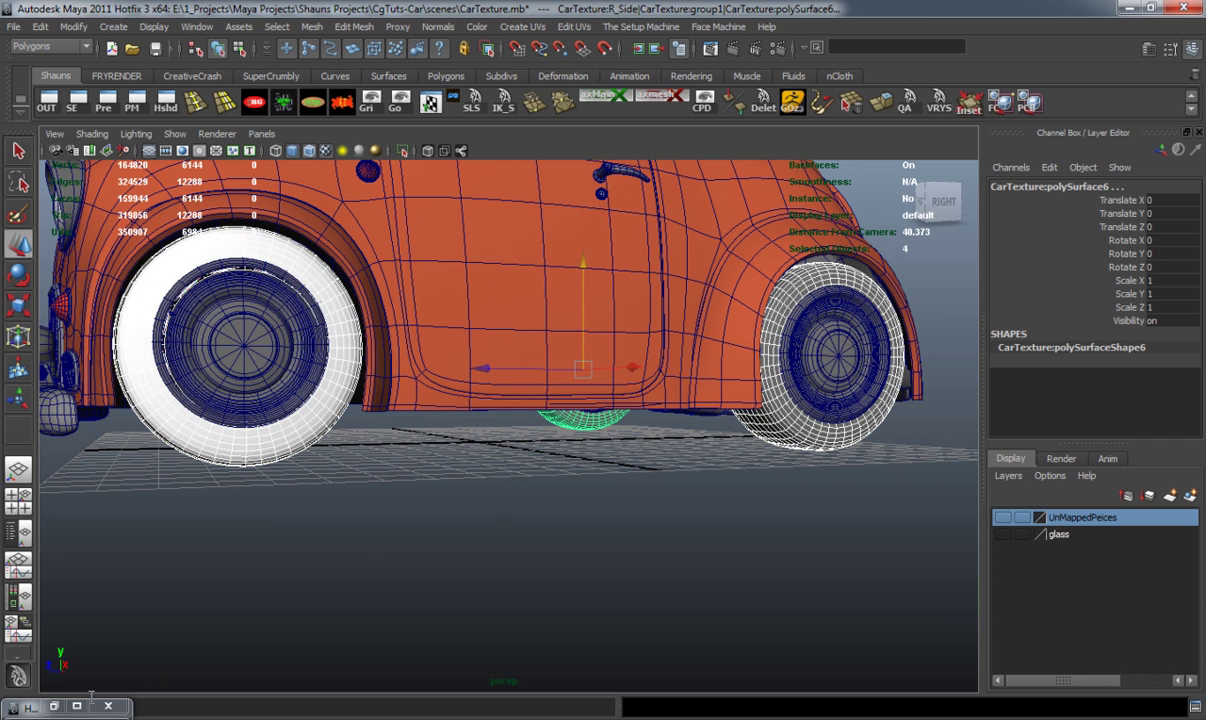
pyautogui.click(58, 708)
pyautogui.moveTo(303, 479); pyautogui.dragTo(315, 433, button='right')
# Set the TireTexture material's roughness to about 0.455, its reflection color to white and its reflection amount to about 0.048.
pyautogui.doubleClick(345, 459)
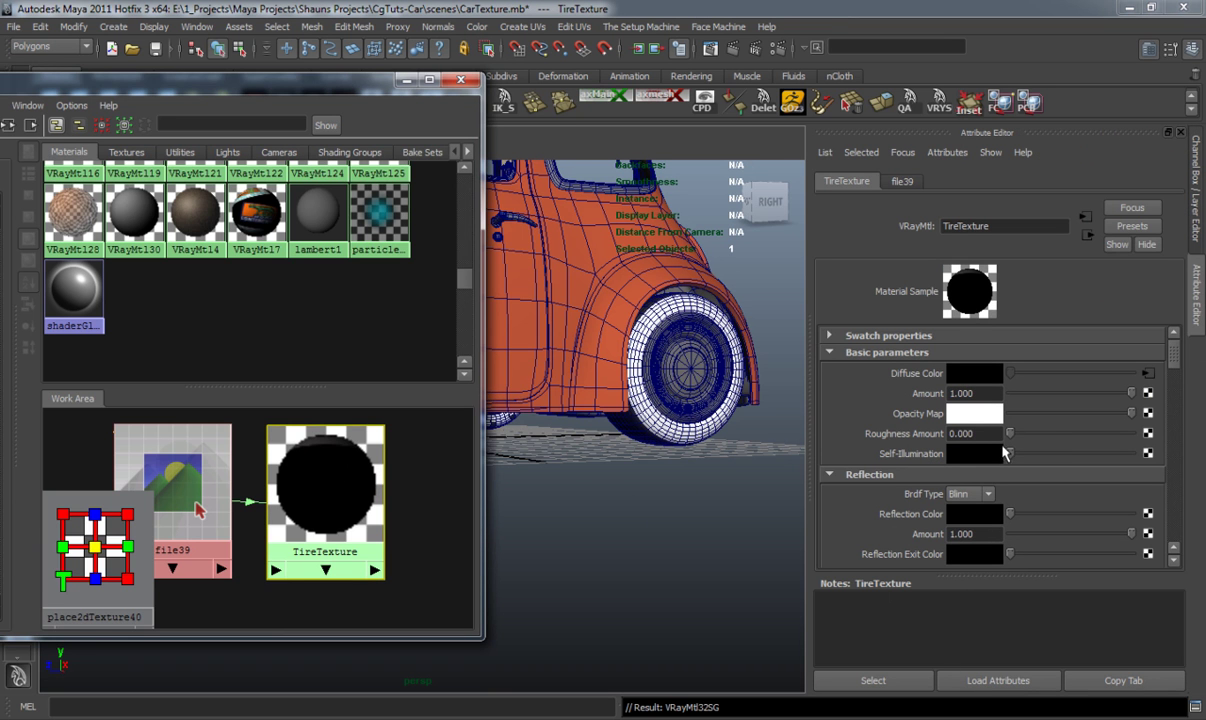
pyautogui.moveTo(1010, 437); pyautogui.dragTo(1066, 437)
pyautogui.moveTo(1014, 515); pyautogui.dragTo(1023, 515)
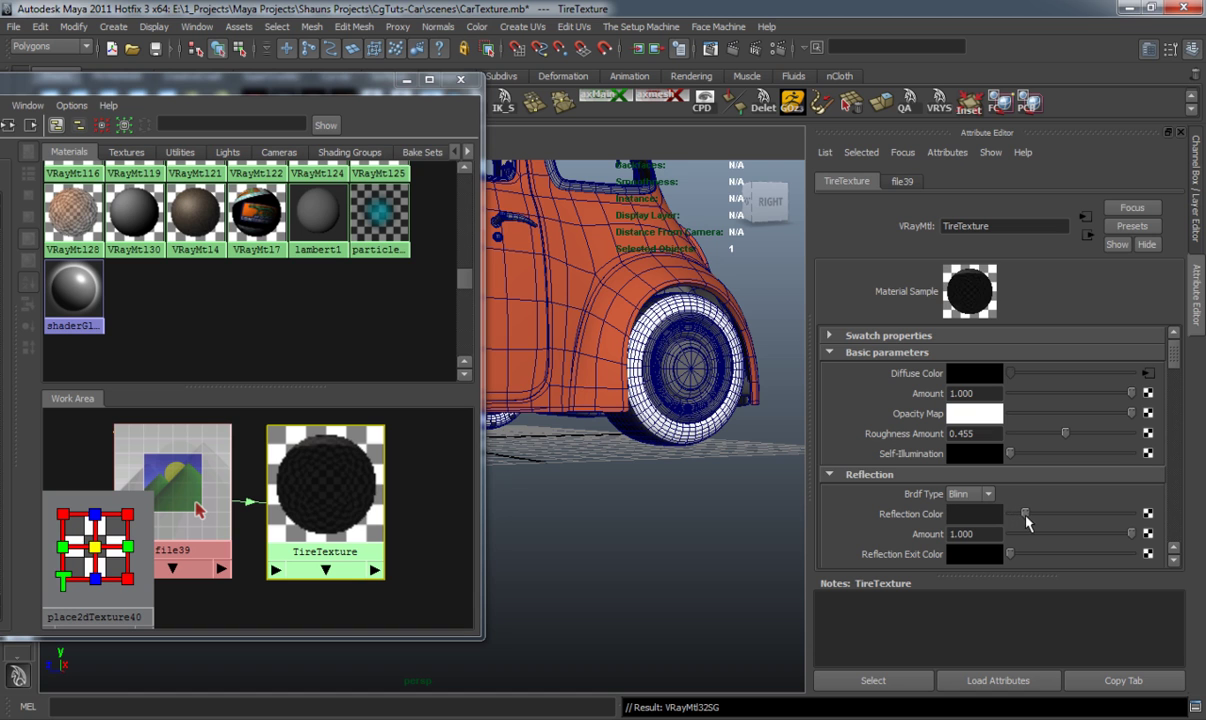
pyautogui.moveTo(1130, 536); pyautogui.dragTo(1192, 516)
pyautogui.moveTo(1025, 536); pyautogui.dragTo(1019, 536)
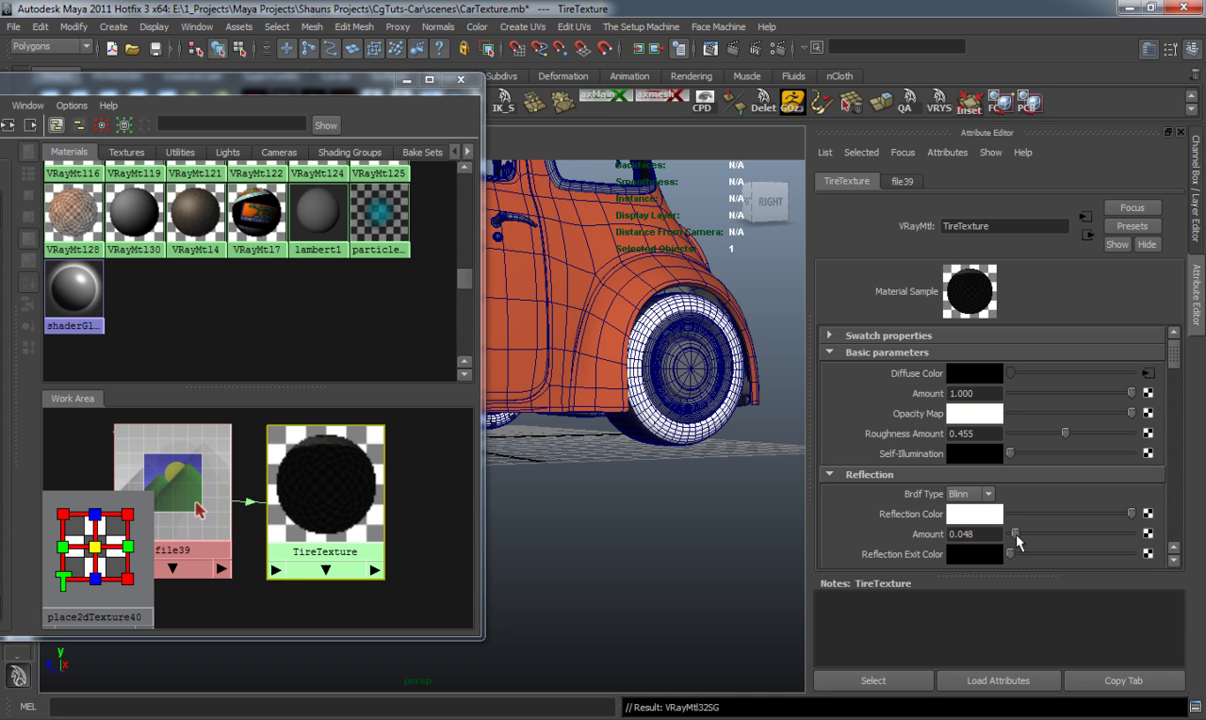
# Inspect the tires on the car's opposite side up close and delete both of them, keeping the rims.
pyautogui.moveTo(352, 79); pyautogui.dragTo(152, 109)
pyautogui.keyDown('alt'); pyautogui.moveTo(517, 392); pyautogui.dragTo(619, 425); pyautogui.keyUp('alt')
pyautogui.keyDown('alt'); pyautogui.moveTo(581, 401); pyautogui.dragTo(615, 426, button='right'); pyautogui.keyUp('alt')
pyautogui.click(692, 417)
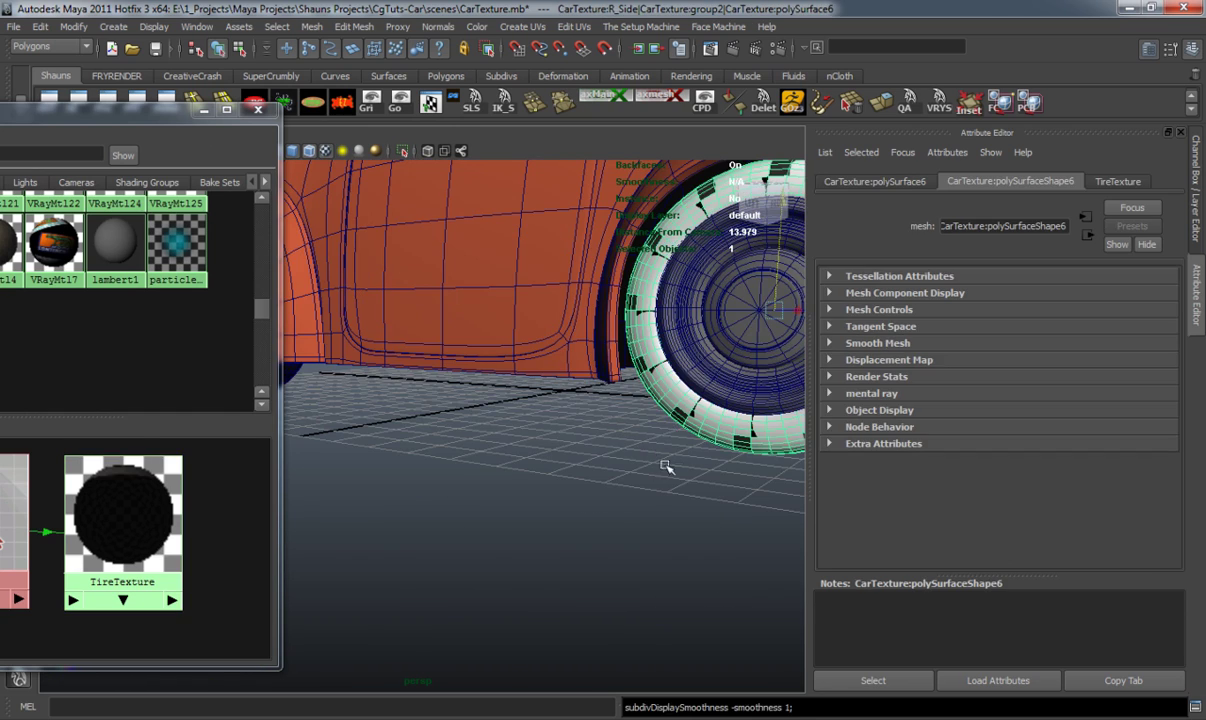
pyautogui.press('f')
pyautogui.keyDown('alt'); pyautogui.moveTo(541, 519); pyautogui.dragTo(566, 505); pyautogui.keyUp('alt')
pyautogui.keyDown('shift'); pyautogui.click(472, 476); pyautogui.keyUp('shift')
pyautogui.click(560, 487)
# Select the two remaining textured tires and close the Hypershade and the Attribute Editor.
pyautogui.click(440, 470)
pyautogui.keyDown('alt'); pyautogui.moveTo(684, 495); pyautogui.dragTo(621, 458); pyautogui.keyUp('alt')
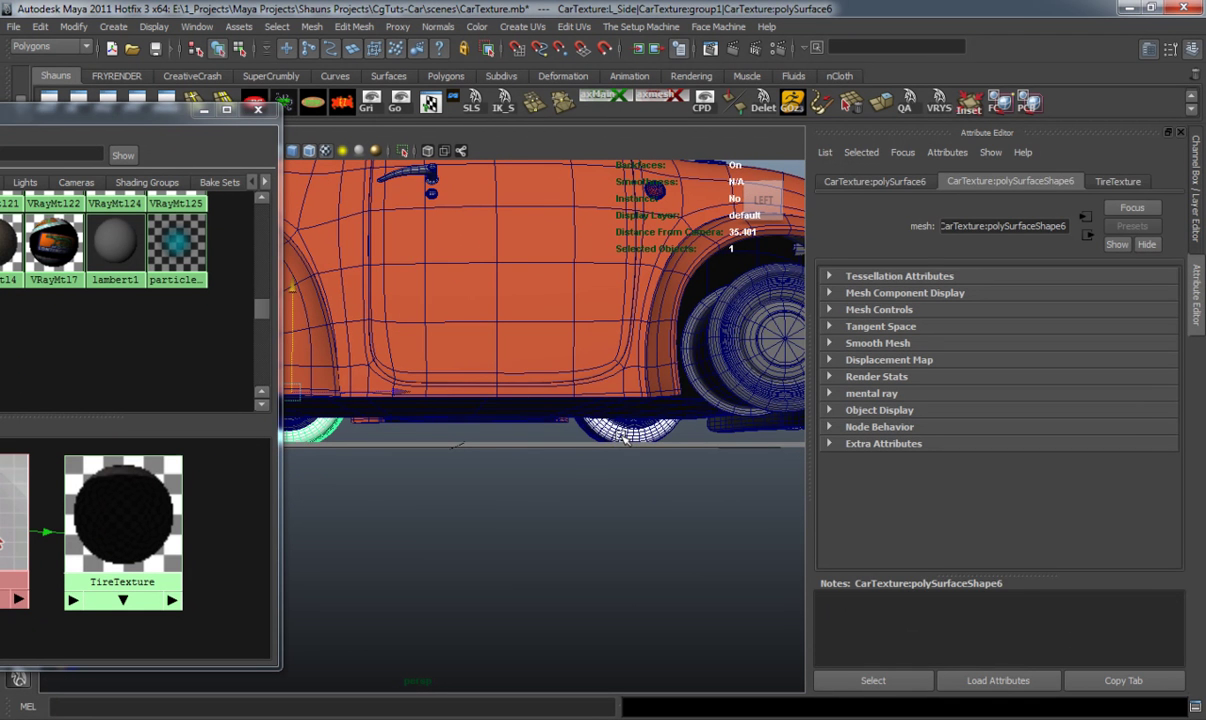
pyautogui.keyDown('shift'); pyautogui.click(622, 436); pyautogui.keyUp('shift')
pyautogui.click(258, 109)
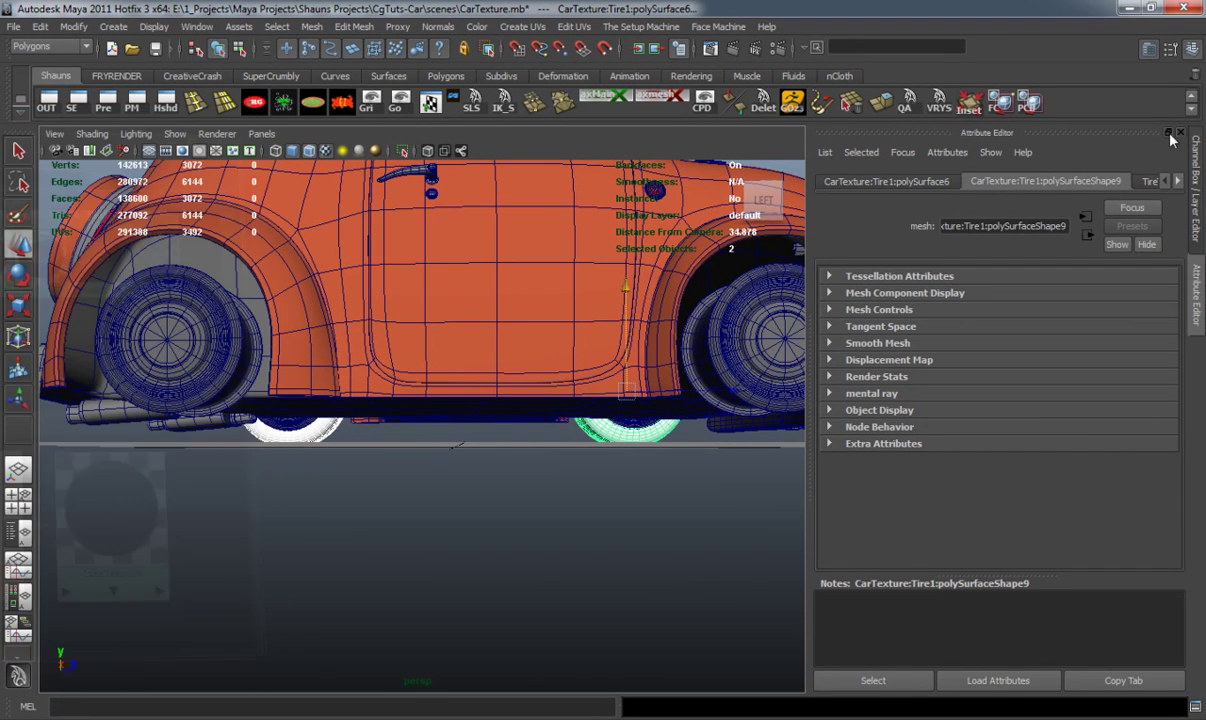
pyautogui.click(1180, 132)
# Duplicate the two textured tires and move the copies across the car to Translate X of about -11.78.
pyautogui.keyDown('alt'); pyautogui.moveTo(677, 329); pyautogui.dragTo(563, 420, button='right'); pyautogui.keyUp('alt')
pyautogui.keyDown('alt'); pyautogui.moveTo(563, 420); pyautogui.dragTo(449, 445); pyautogui.keyUp('alt')
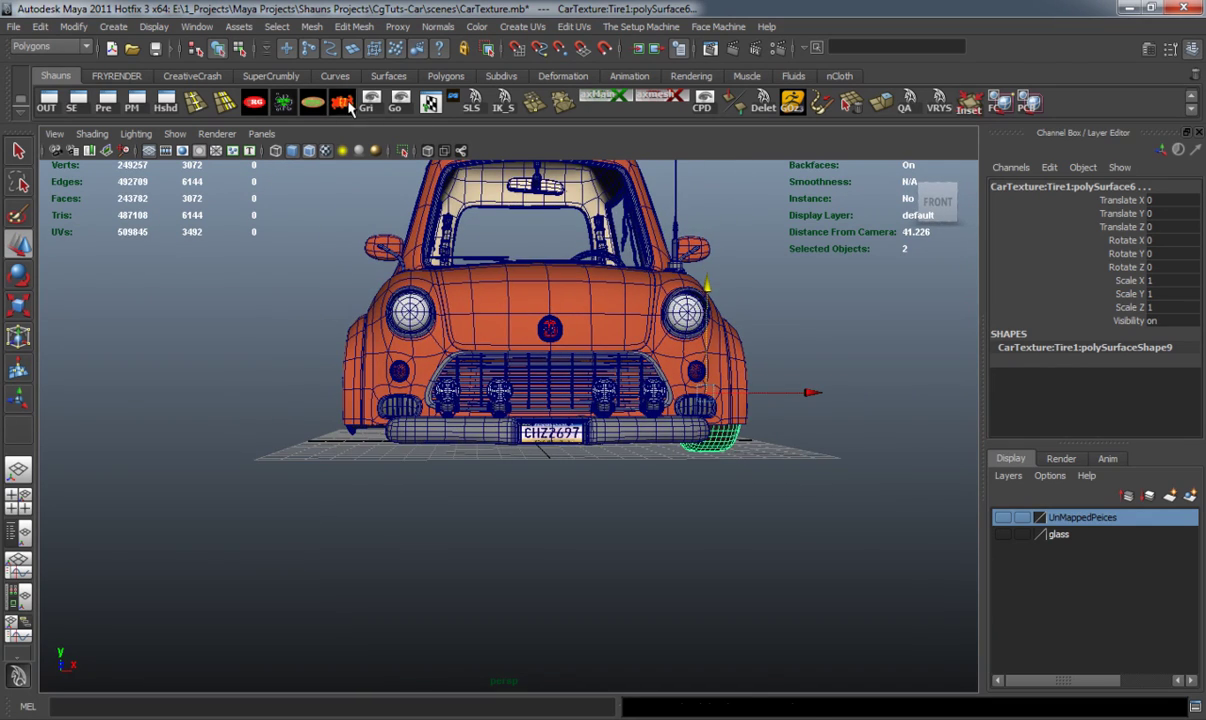
pyautogui.keyDown('alt'); pyautogui.moveTo(505, 352); pyautogui.dragTo(322, 395); pyautogui.keyUp('alt')
pyautogui.keyDown('alt'); pyautogui.moveTo(379, 437); pyautogui.dragTo(568, 418); pyautogui.keyUp('alt')
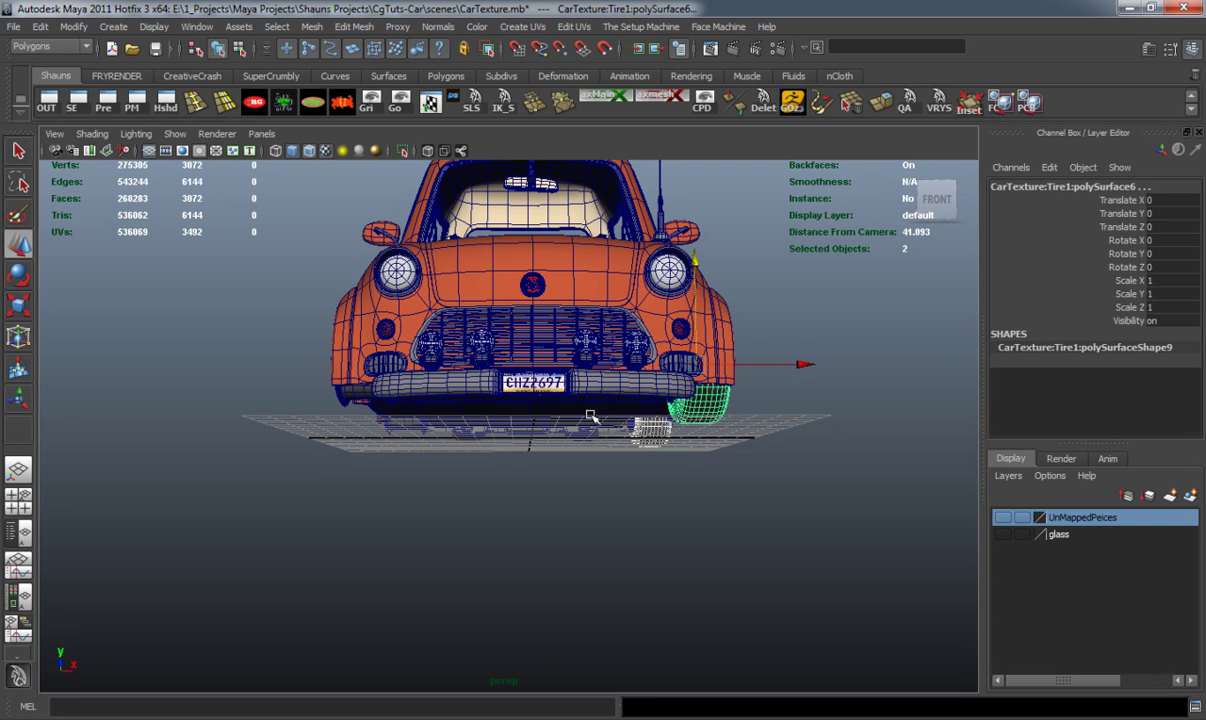
pyautogui.moveTo(684, 372); pyautogui.dragTo(427, 373)
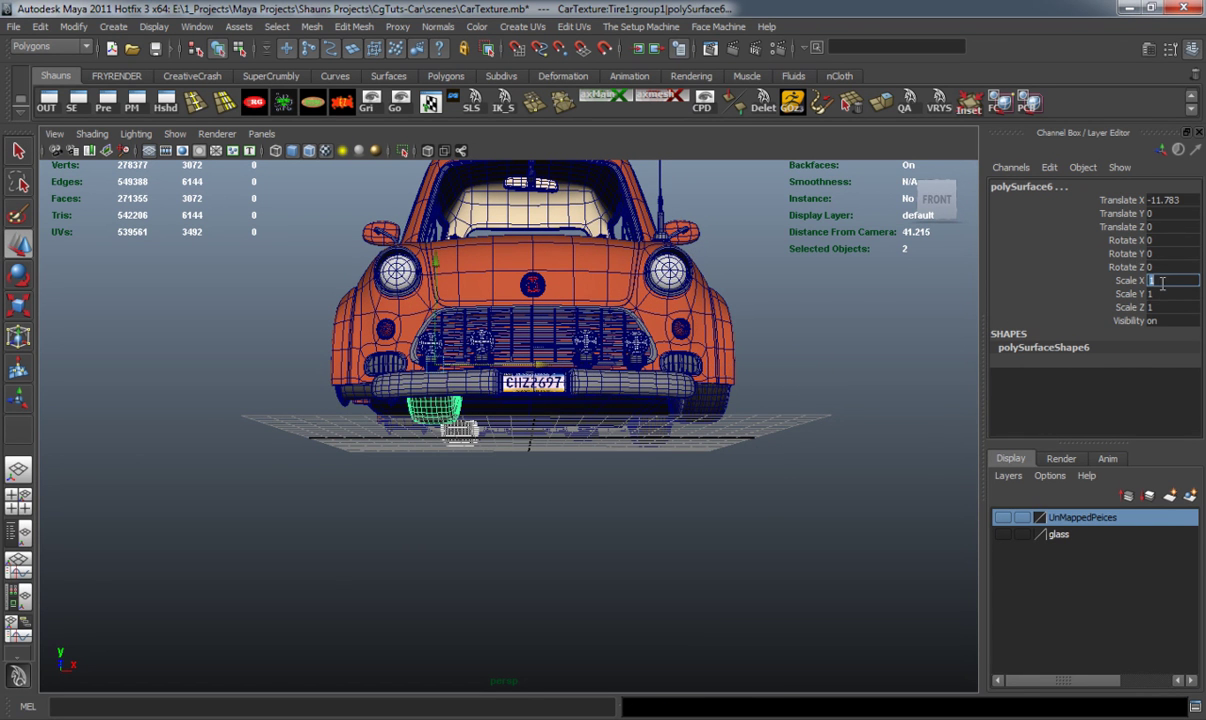
# Mirror the copied tires with a Scale X of -1 and align them with the opposite rims at Translate X of about -14.71.
pyautogui.keyDown('alt'); pyautogui.moveTo(331, 366); pyautogui.dragTo(428, 415); pyautogui.keyUp('alt')
pyautogui.keyDown('alt'); pyautogui.moveTo(428, 415); pyautogui.dragTo(527, 517, button='right'); pyautogui.keyUp('alt')
pyautogui.keyDown('alt'); pyautogui.moveTo(527, 517); pyautogui.dragTo(418, 405, button='middle'); pyautogui.keyUp('alt')
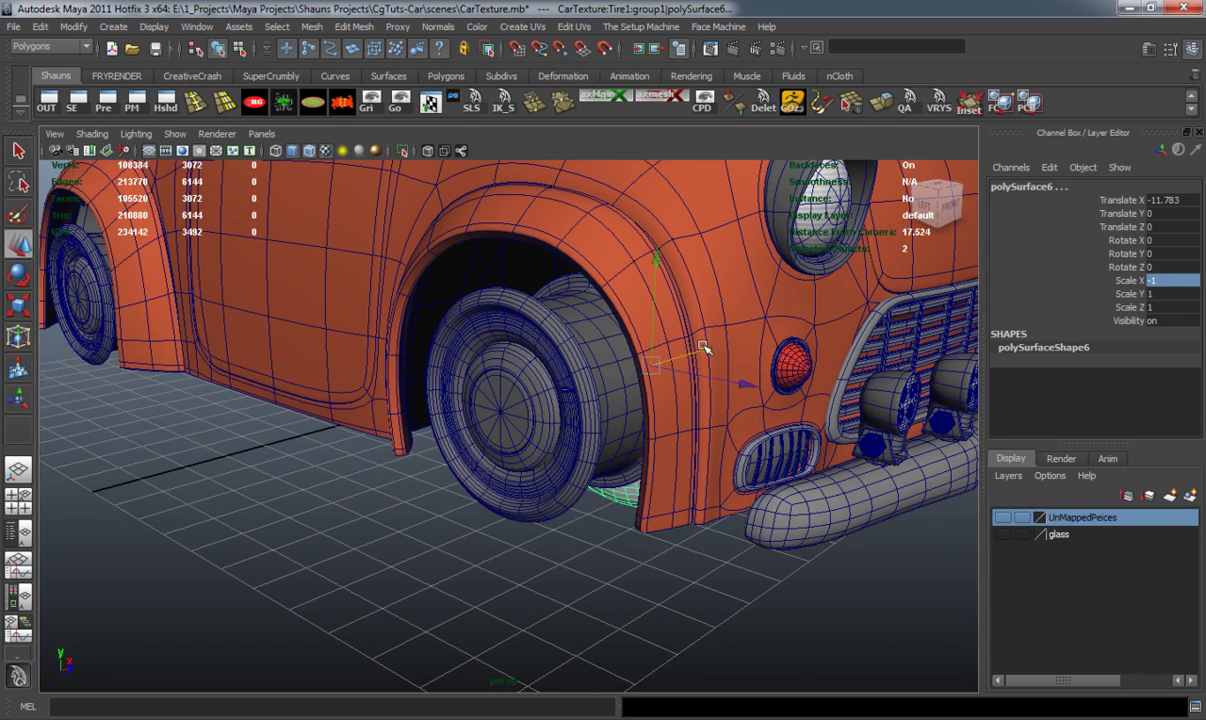
pyautogui.moveTo(655, 378); pyautogui.dragTo(630, 390)
pyautogui.keyDown('alt'); pyautogui.moveTo(543, 410); pyautogui.dragTo(614, 341); pyautogui.keyUp('alt')
pyautogui.keyDown('alt'); pyautogui.moveTo(433, 383); pyautogui.dragTo(455, 461); pyautogui.keyUp('alt')
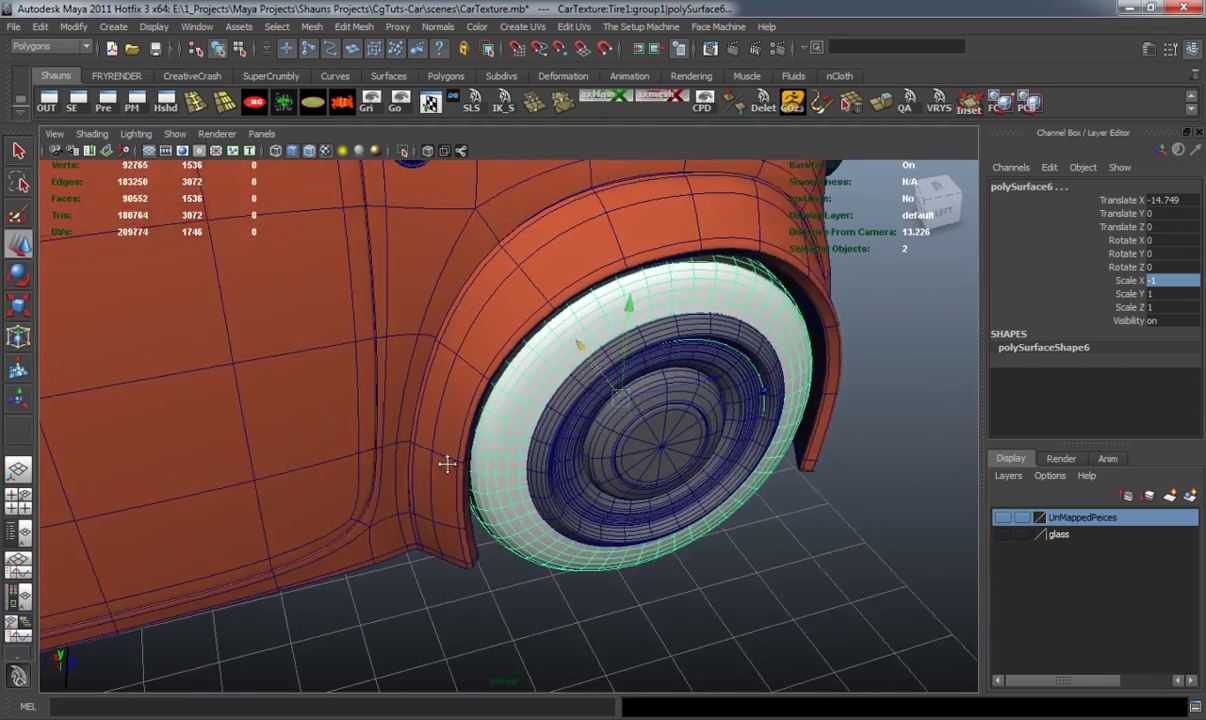
pyautogui.keyDown('alt'); pyautogui.moveTo(545, 425); pyautogui.dragTo(366, 497, button='middle'); pyautogui.keyUp('alt')
pyautogui.scroll(5, 369, 495)
pyautogui.keyDown('alt'); pyautogui.moveTo(371, 493); pyautogui.dragTo(370, 366); pyautogui.keyUp('alt')
# Freeze the transformations of each mirrored tire and select both tires together.
pyautogui.click(345, 357)
pyautogui.click(340, 104)
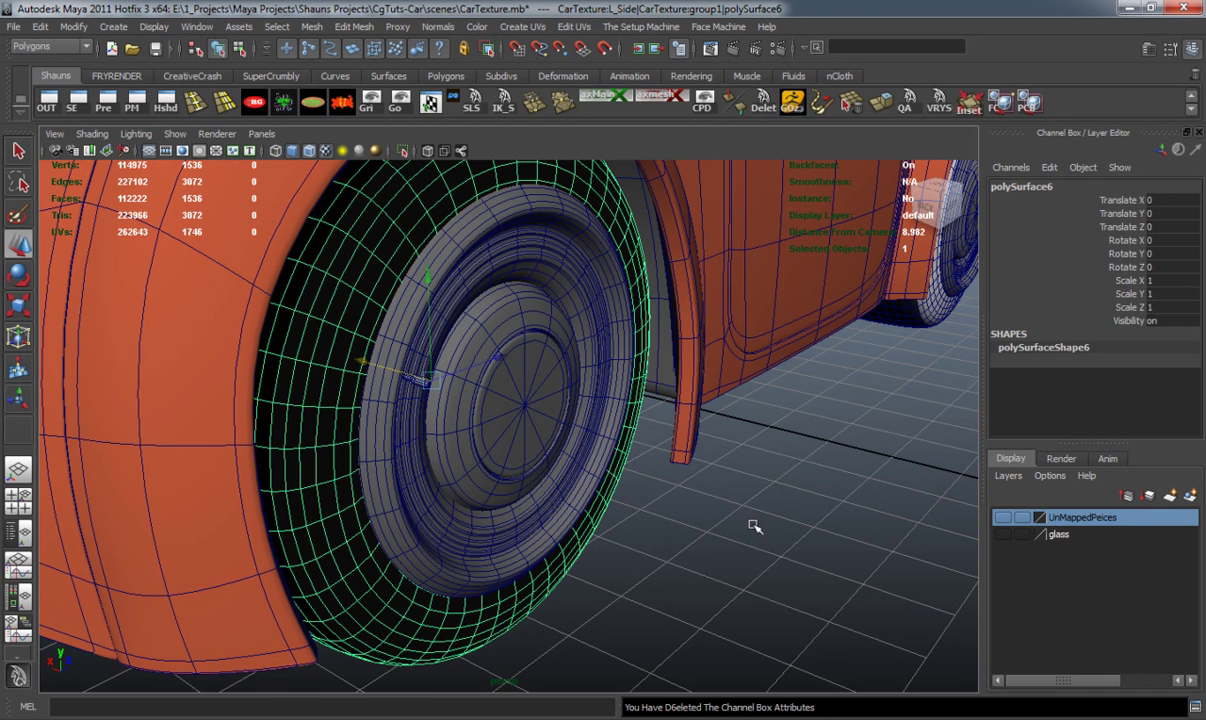
pyautogui.click(928, 326)
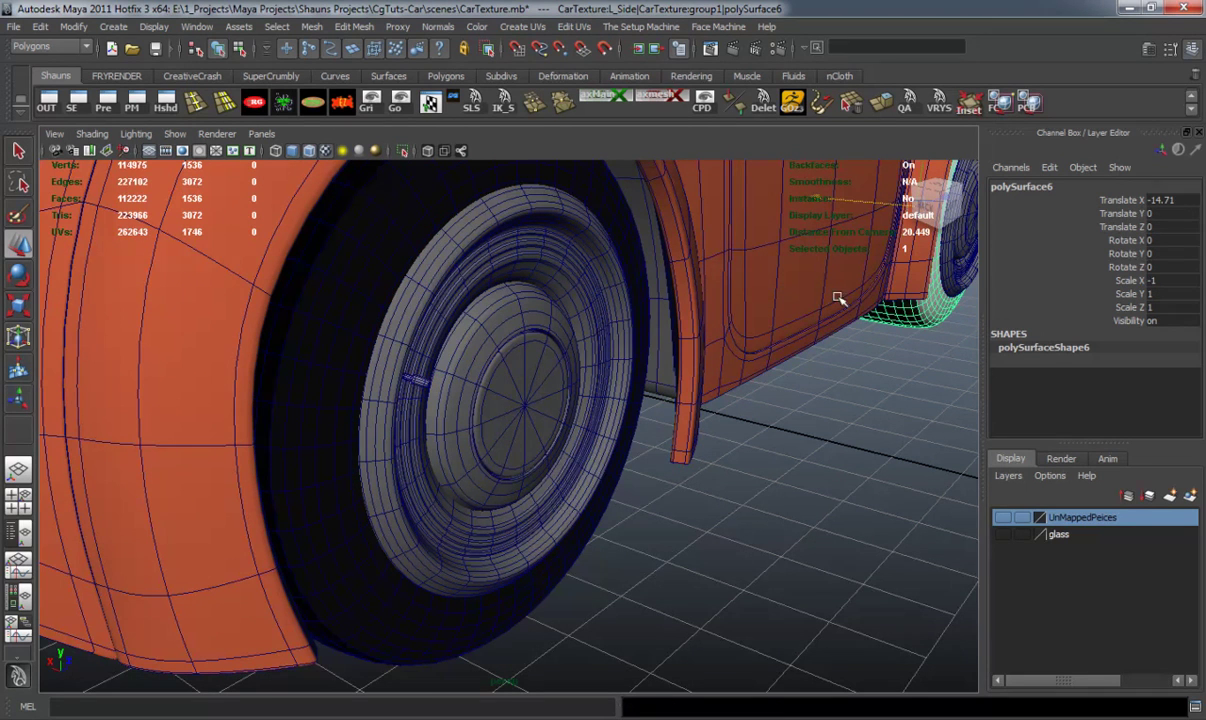
pyautogui.click(341, 103)
pyautogui.keyDown('shift'); pyautogui.click(374, 582); pyautogui.keyUp('shift')
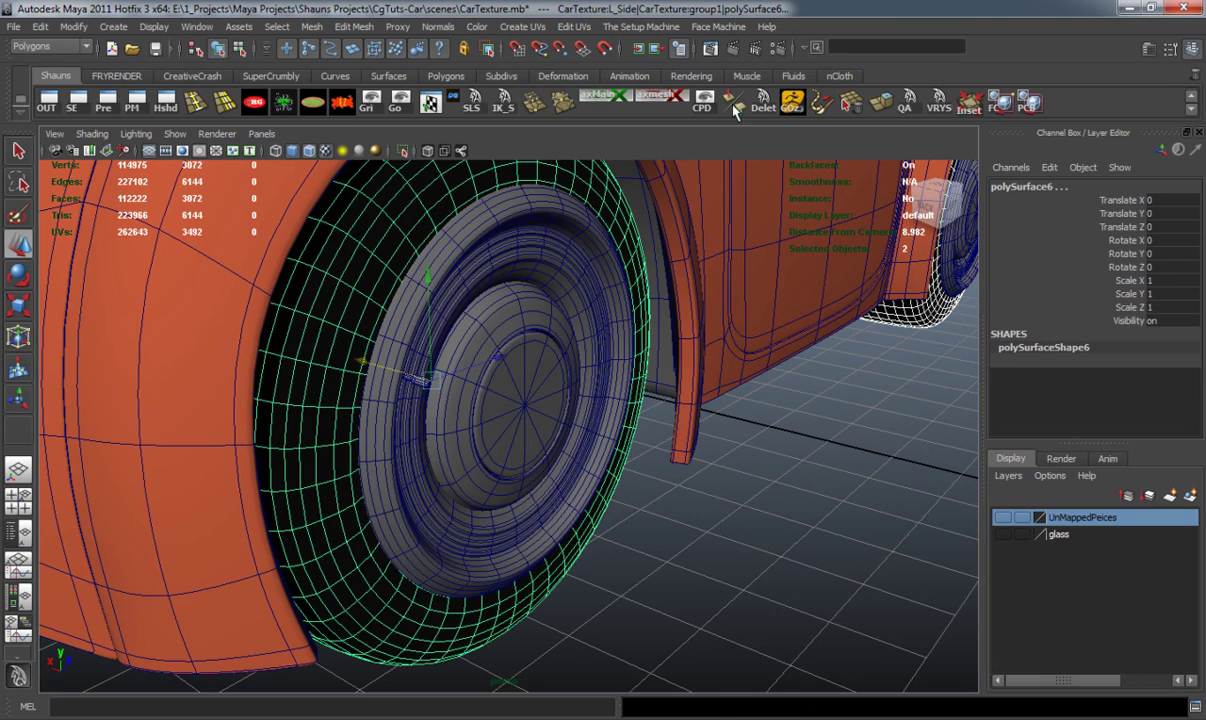
pyautogui.press('g')
# Deselect the tires and examine the whole car from the front and the side.
pyautogui.click(778, 499)
pyautogui.scroll(-5, 645, 445)
pyautogui.keyDown('alt'); pyautogui.moveTo(645, 450); pyautogui.dragTo(415, 464); pyautogui.keyUp('alt')
pyautogui.keyDown('alt'); pyautogui.moveTo(415, 464); pyautogui.dragTo(381, 417, button='right'); pyautogui.keyUp('alt')
pyautogui.keyDown('alt'); pyautogui.moveTo(438, 437); pyautogui.dragTo(420, 515, button='middle'); pyautogui.keyUp('alt')
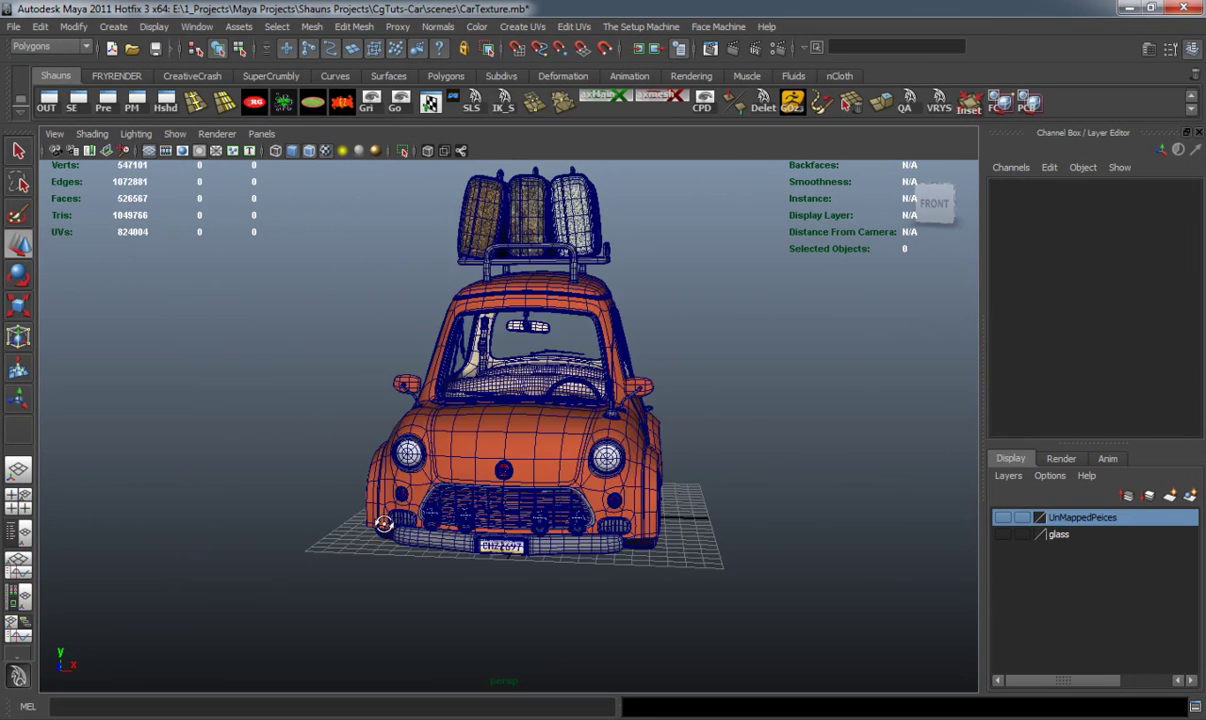
pyautogui.keyDown('alt'); pyautogui.moveTo(420, 515); pyautogui.dragTo(433, 567); pyautogui.keyUp('alt')
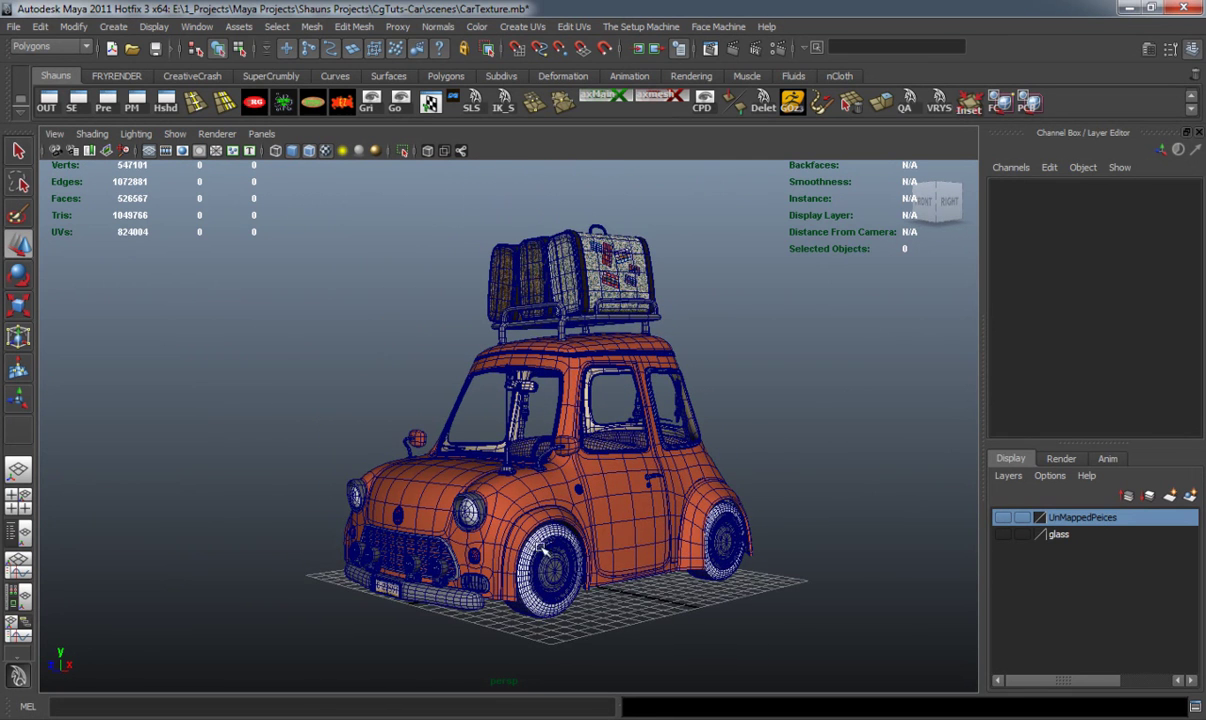